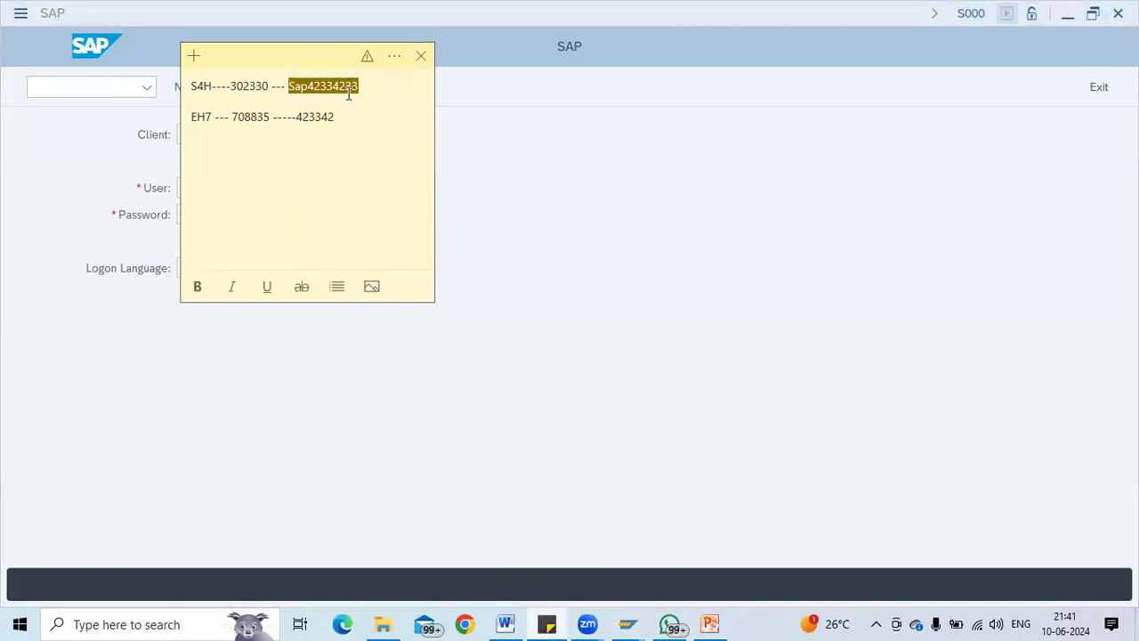
Return to the SAP logon screen and start transaction MI01 for creating a physical inventory document
{"action": "left_click", "coordinate": [439, 207]}
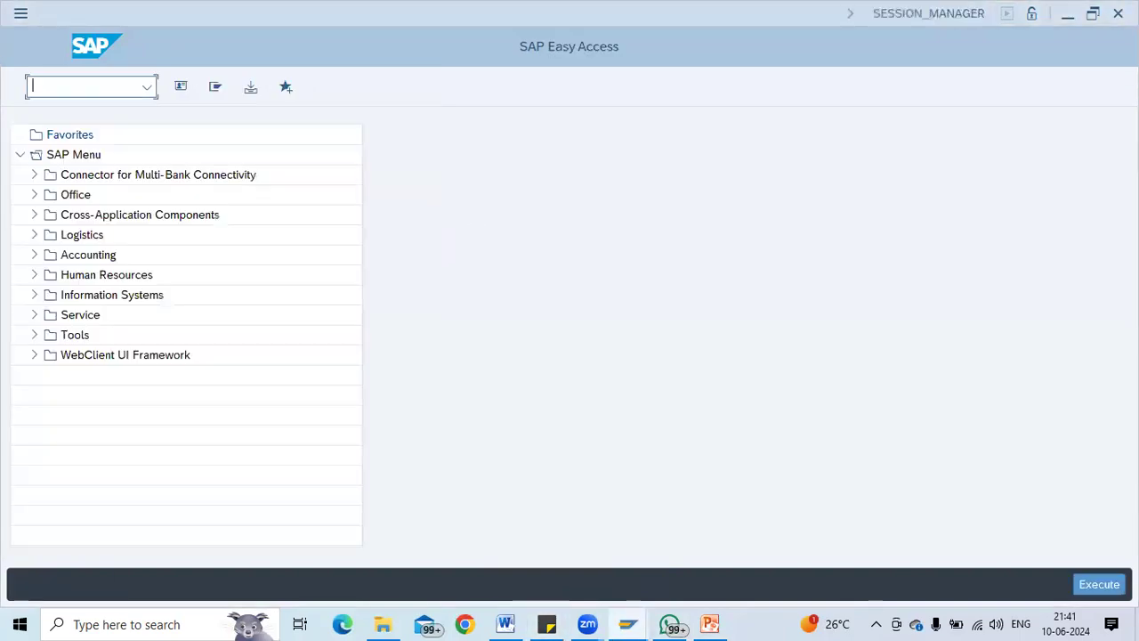
{"action": "type", "text": "MI01"}
{"action": "key", "text": "Return"}
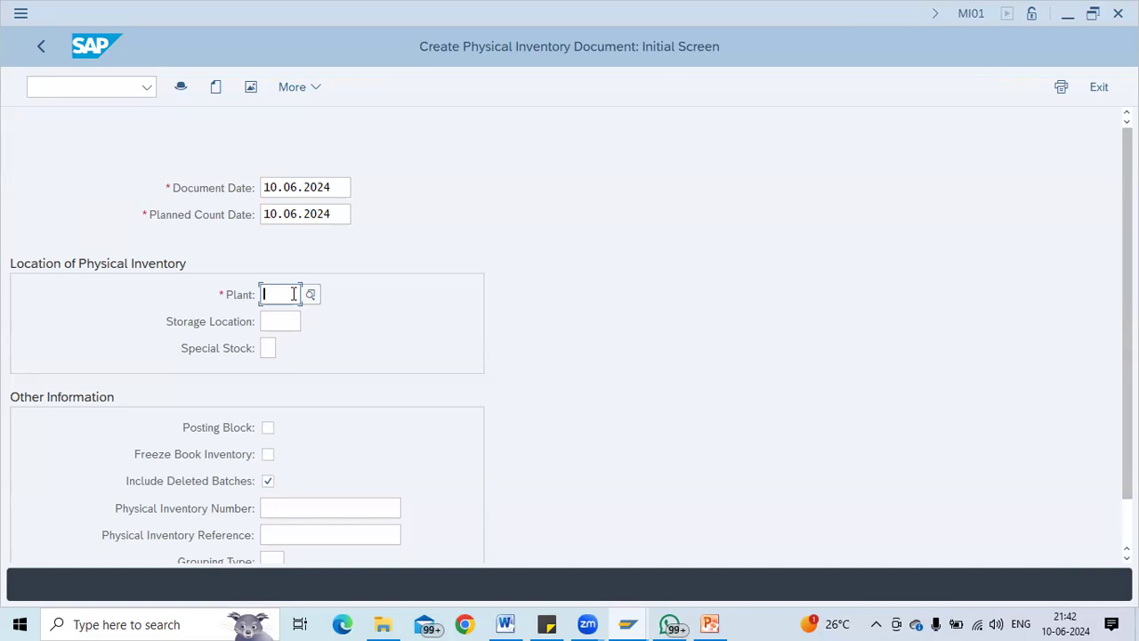
Set both the plant and the storage location to ZSHB and continue to the item entry
{"action": "type", "text": "ZTS"}
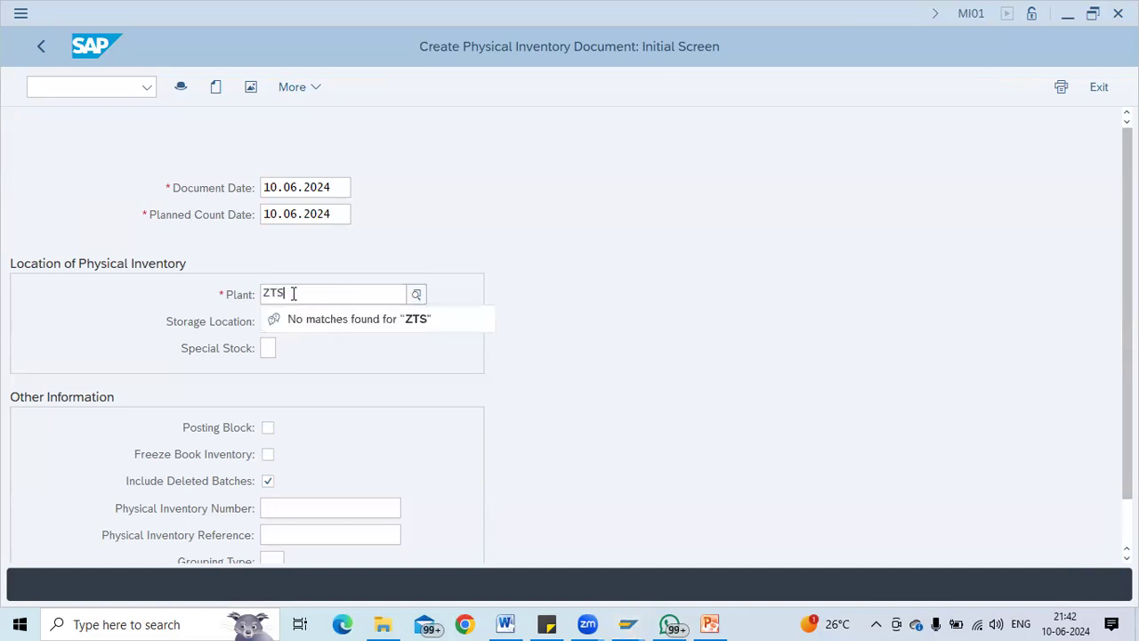
{"action": "key", "text": "BackSpace"}
{"action": "key", "text": "BackSpace"}
{"action": "type", "text": "SHB"}
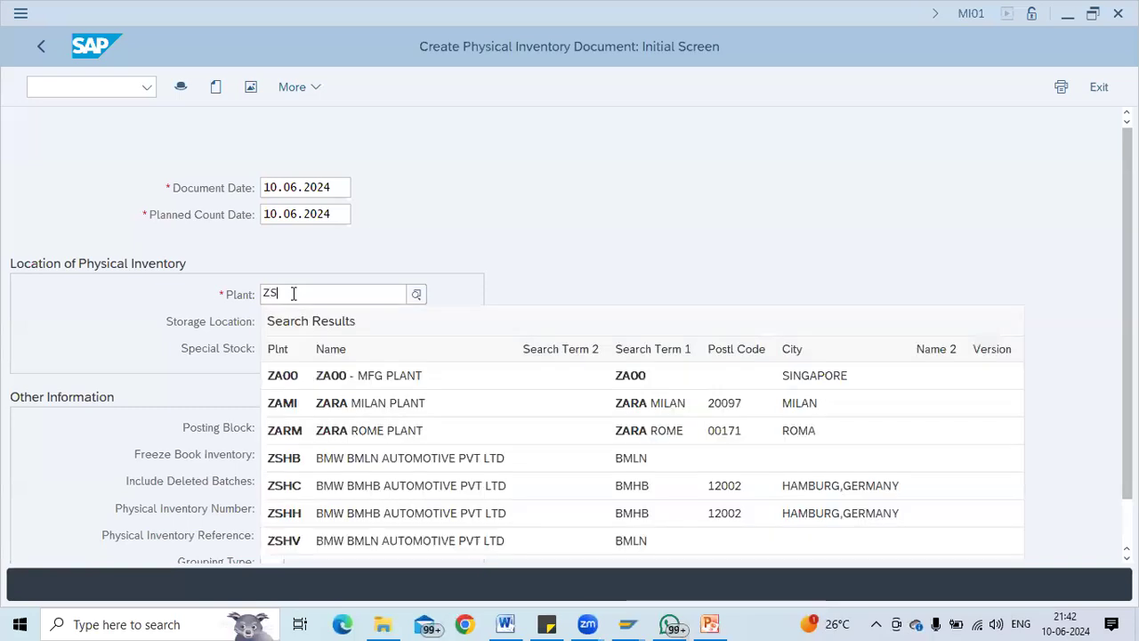
{"action": "left_click", "coordinate": [277, 328]}
{"action": "type", "text": "ZSHB"}
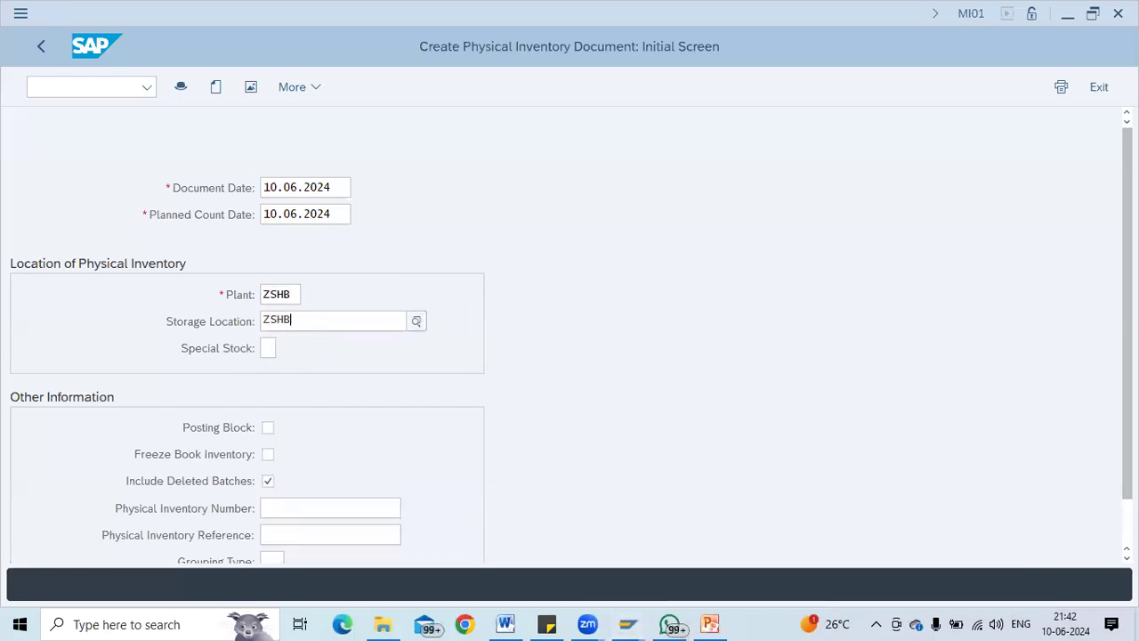
{"action": "key", "text": "Return"}
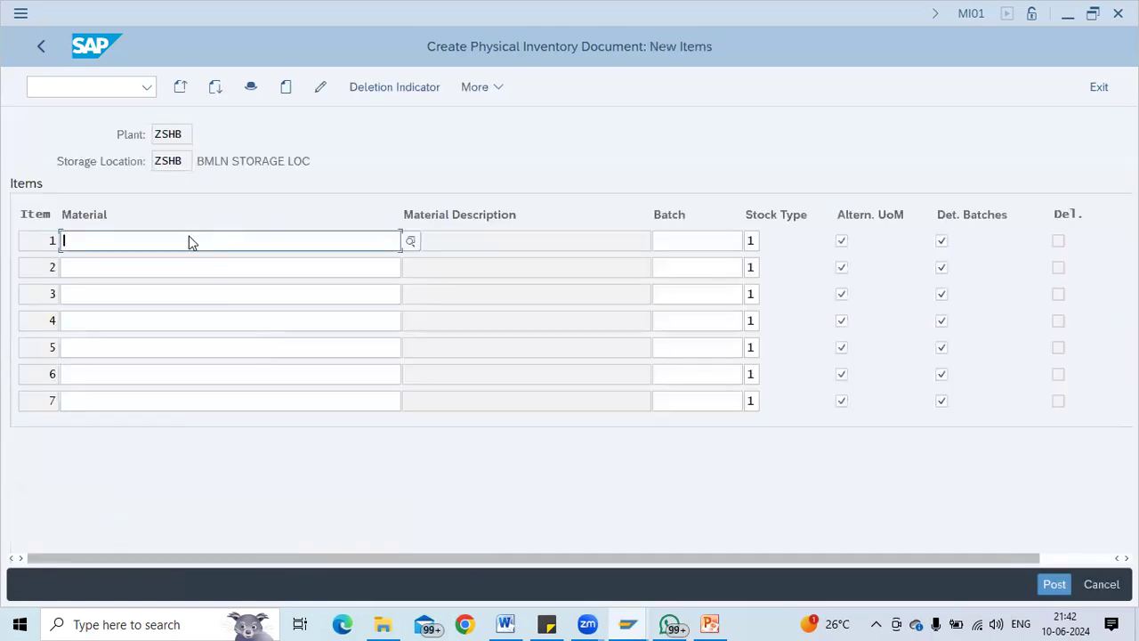
Open the materials list transaction MM60 and run it for plant ZSHB
{"action": "left_click", "coordinate": [59, 89]}
{"action": "type", "text": "/nmi04"}
{"action": "key", "text": "Return"}
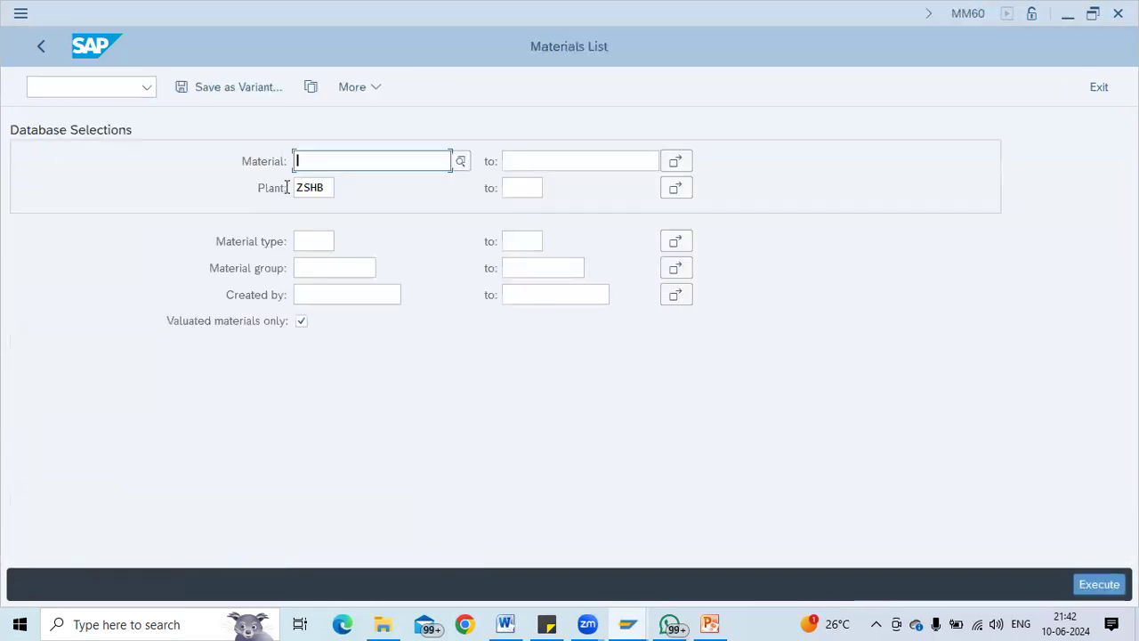
{"action": "left_click", "coordinate": [1096, 588]}
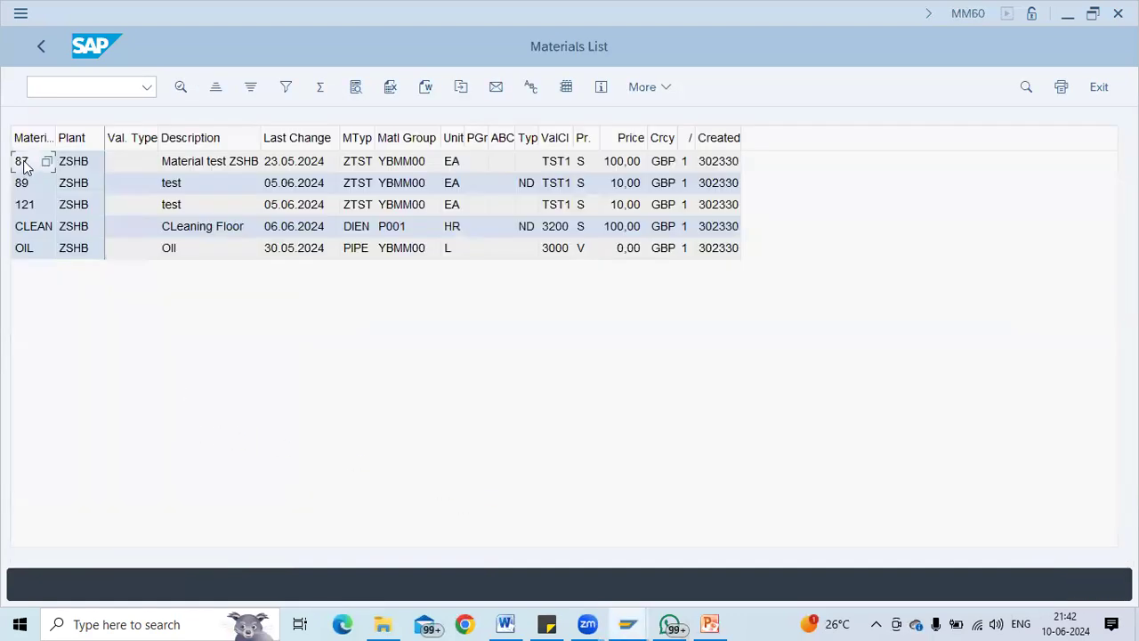
Copy material numbers 87, 89 and 121 from the materials list into the first three items of the physical inventory document
{"action": "left_click", "coordinate": [25, 247]}
{"action": "left_click", "coordinate": [22, 163]}
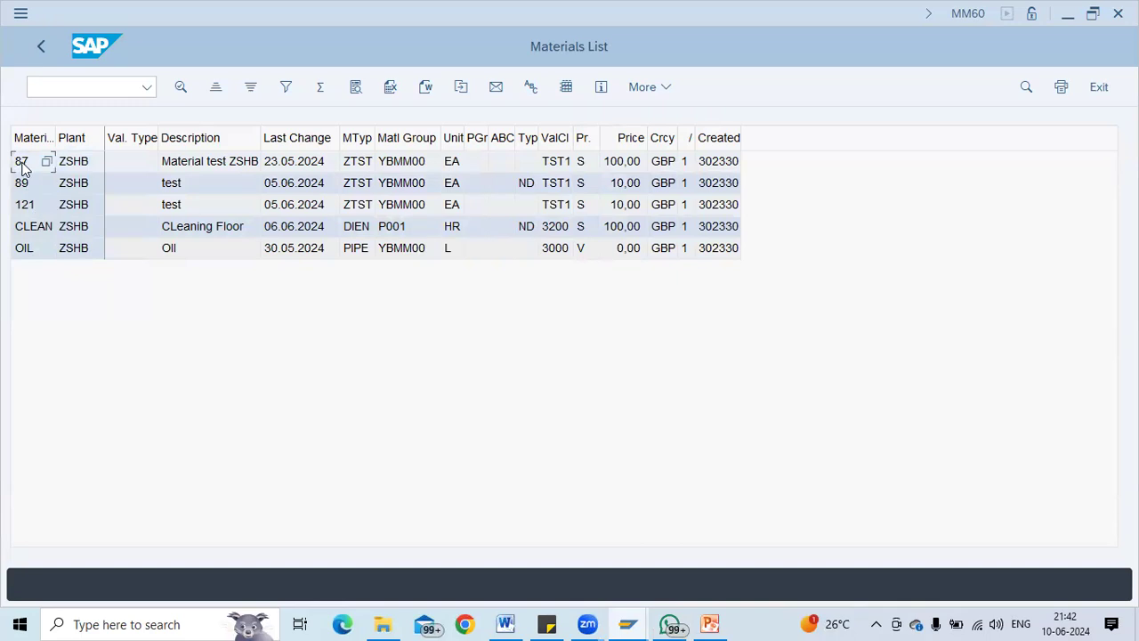
{"action": "left_click", "coordinate": [29, 205], "text": "shift"}
{"action": "key", "text": "ctrl+c"}
{"action": "key", "text": "alt+Tab"}
{"action": "key", "text": "ctrl+v"}
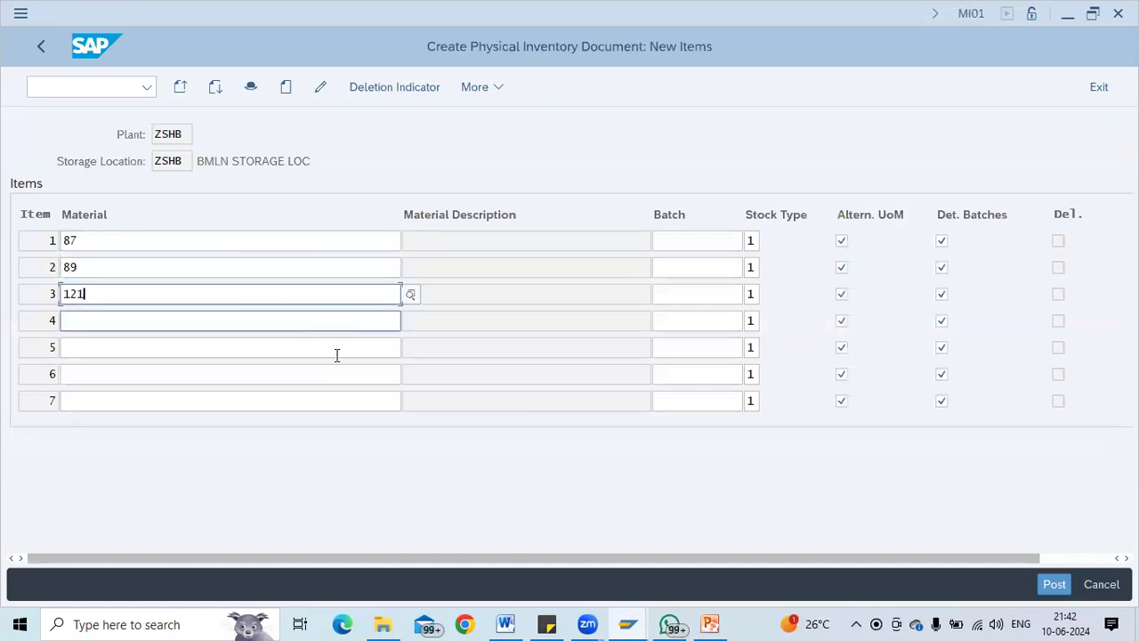
{"action": "left_click", "coordinate": [724, 258]}
{"action": "left_click", "coordinate": [694, 243]}
{"action": "left_click", "coordinate": [694, 267]}
{"action": "left_click", "coordinate": [694, 295]}
{"action": "left_click", "coordinate": [689, 236]}
{"action": "left_click", "coordinate": [687, 260]}
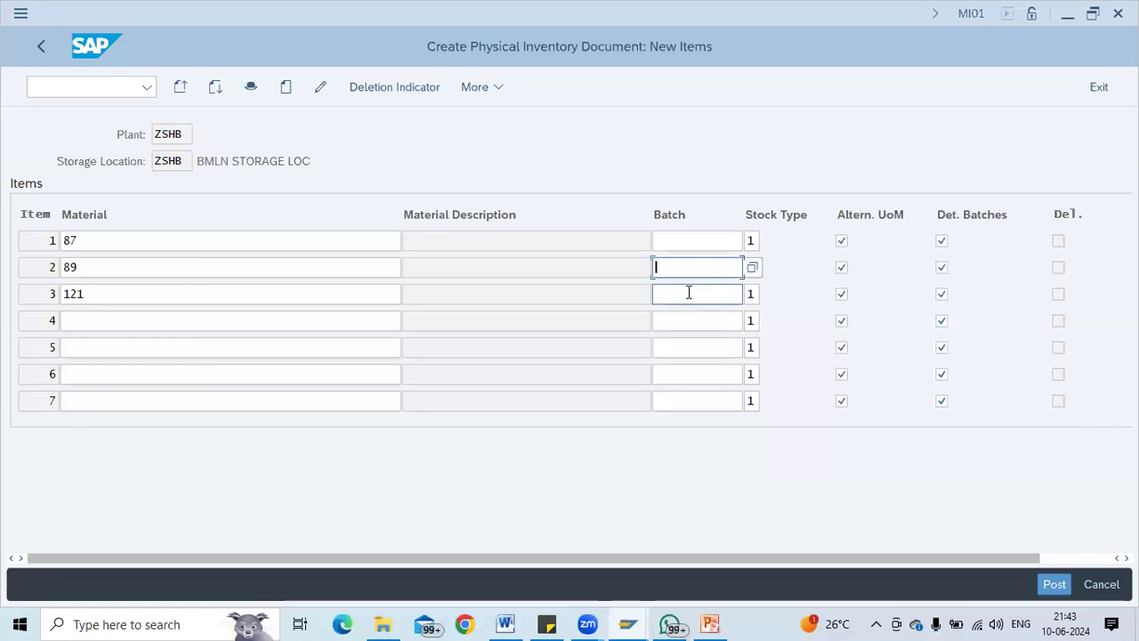
{"action": "left_click", "coordinate": [183, 247]}
{"action": "left_click", "coordinate": [178, 260]}
{"action": "left_click", "coordinate": [175, 295]}
{"action": "left_click", "coordinate": [170, 244]}
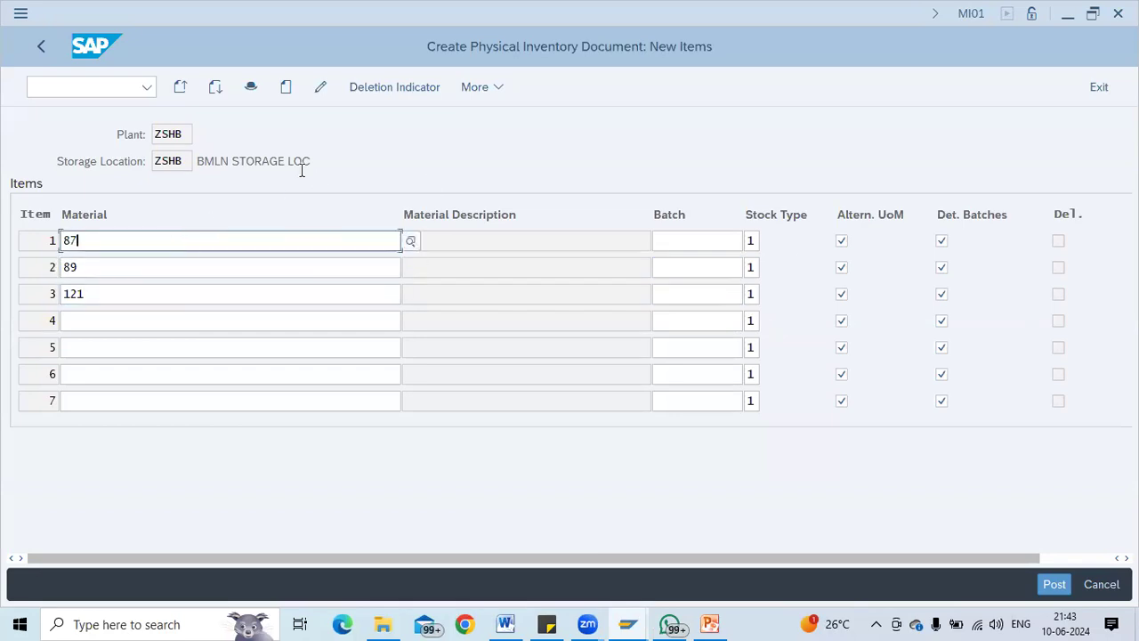
Post the physical inventory document and display it for fiscal year 2024
{"action": "key", "text": "Return"}
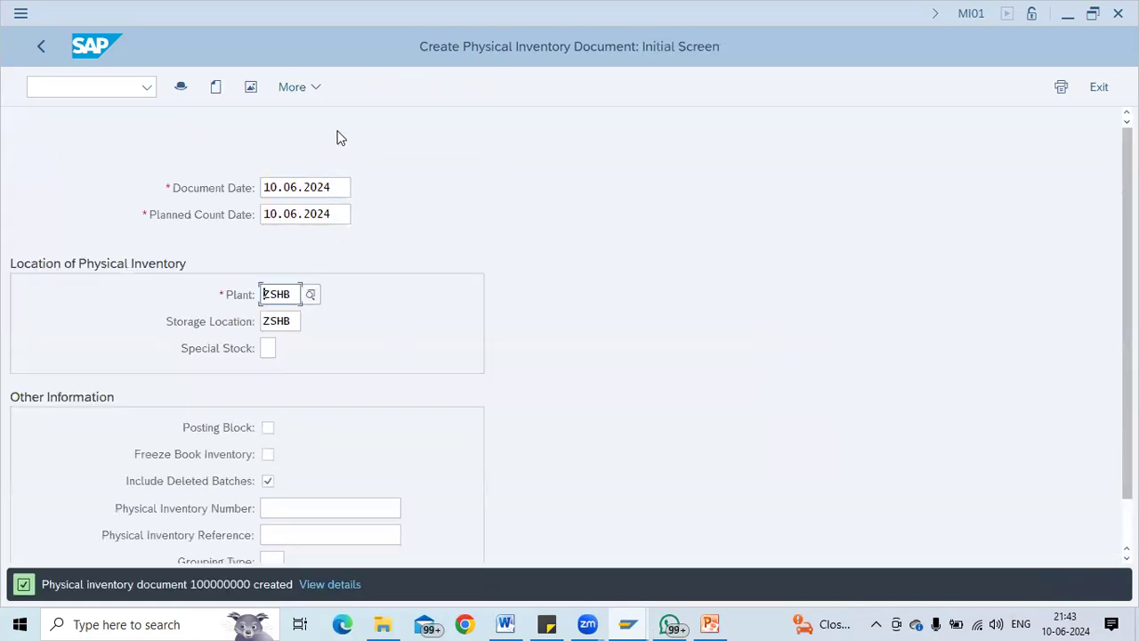
{"action": "left_click", "coordinate": [296, 87]}
{"action": "mouse_move", "coordinate": [330, 144]}
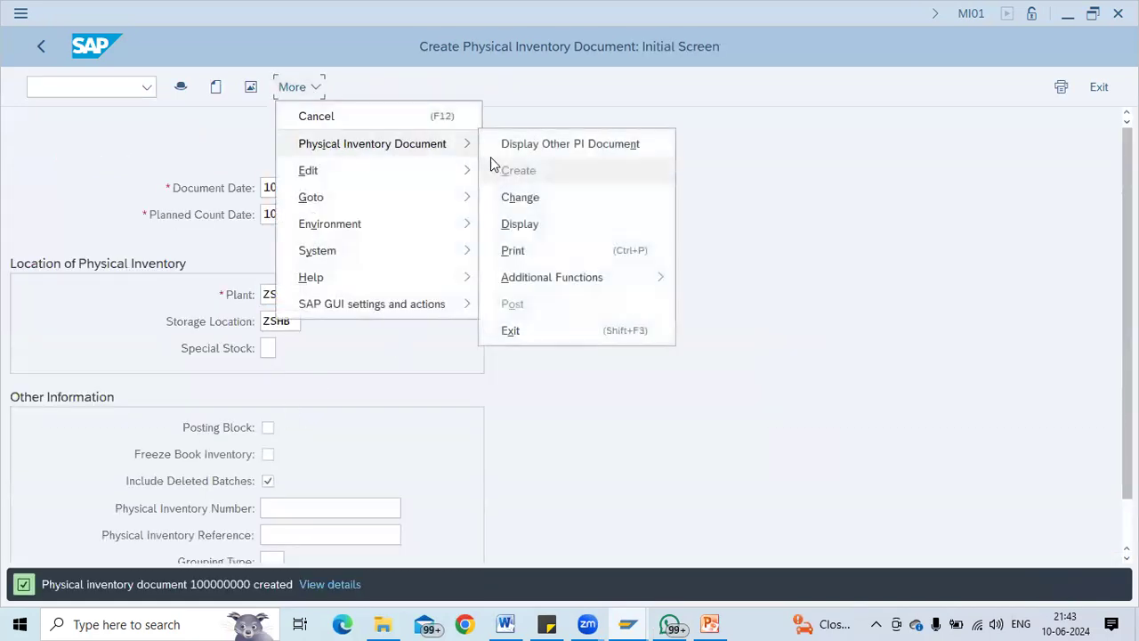
{"action": "left_click", "coordinate": [521, 224]}
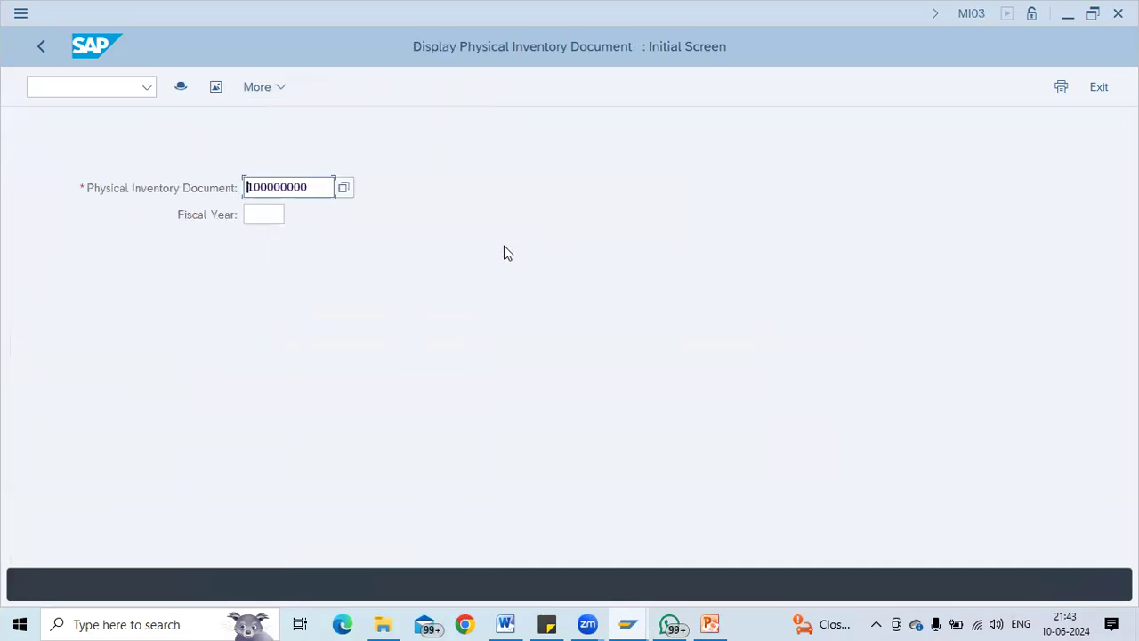
{"action": "left_click", "coordinate": [249, 216]}
{"action": "type", "text": "2024"}
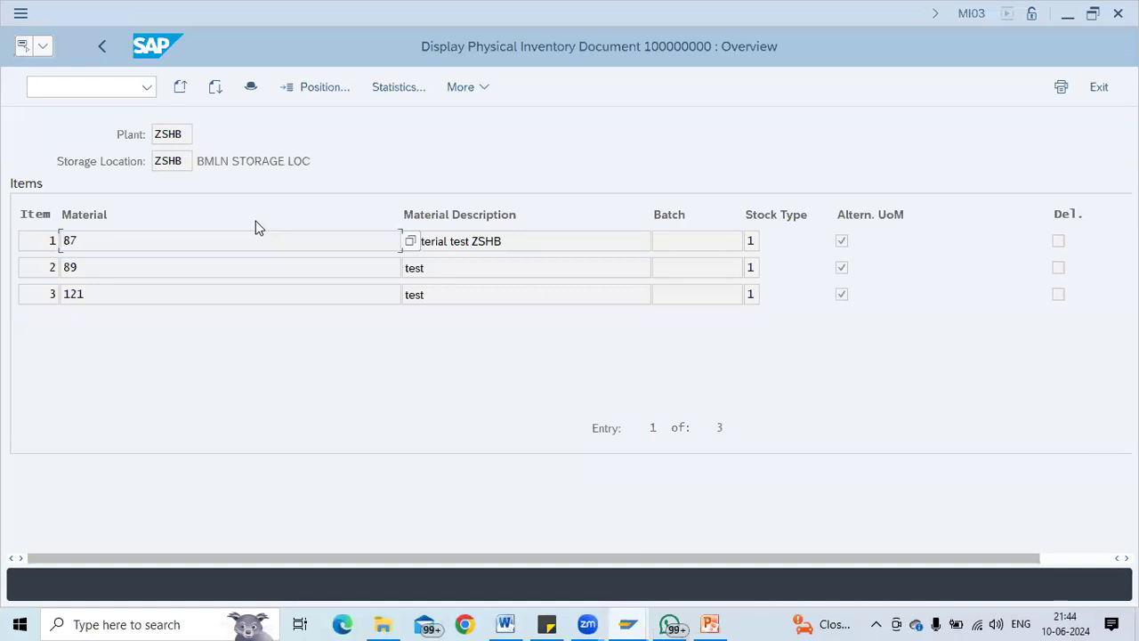
Open the physical inventory document for changing with transaction MI02
{"action": "left_click", "coordinate": [109, 84]}
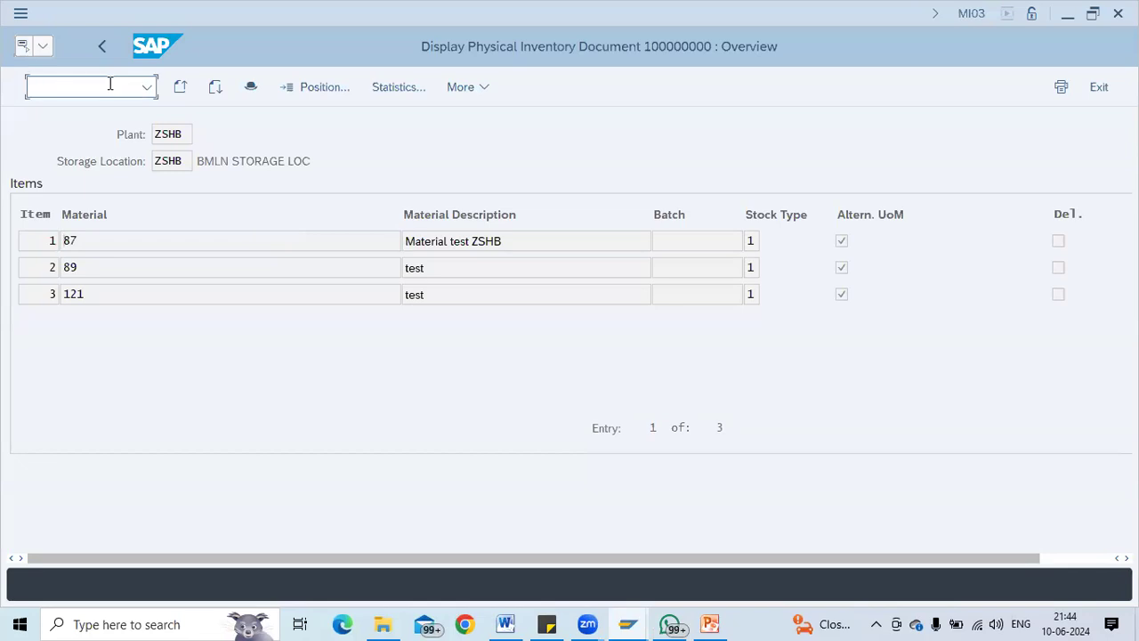
{"action": "type", "text": "/nmi02"}
{"action": "key", "text": "Return"}
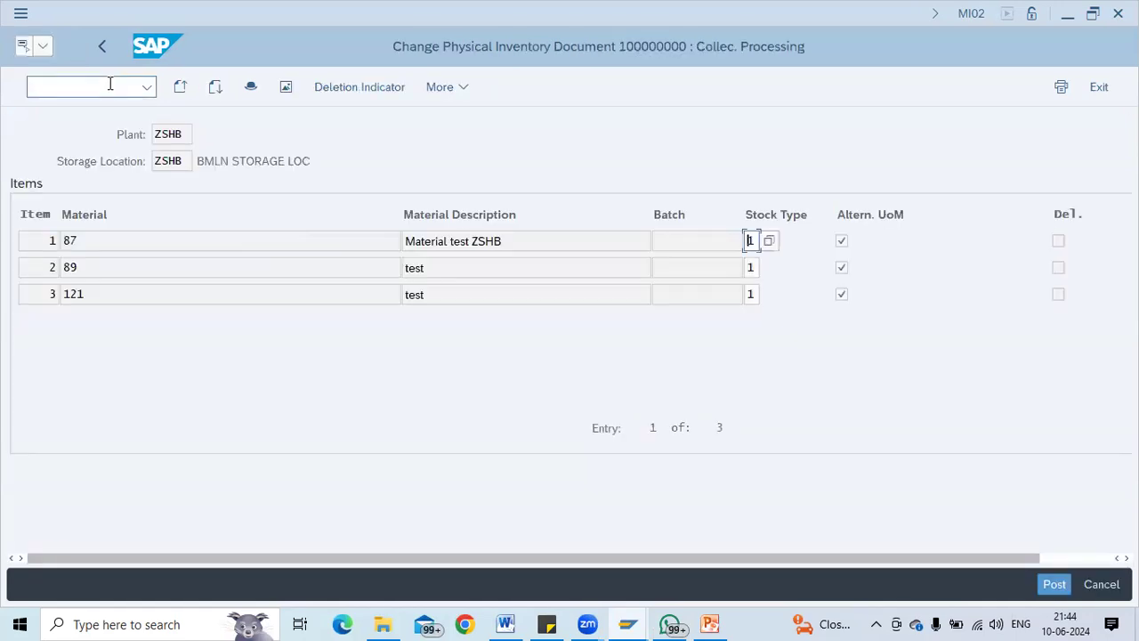
Review the stock types available for material 87 and close the list without choosing one
{"action": "left_click", "coordinate": [769, 239]}
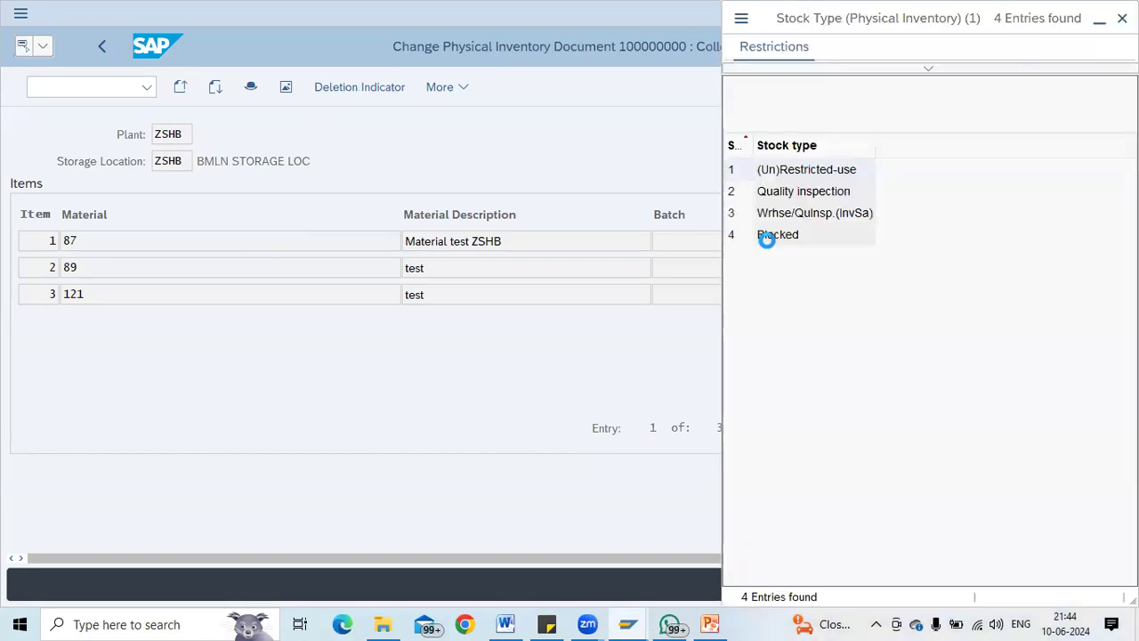
{"action": "left_click", "coordinate": [794, 193]}
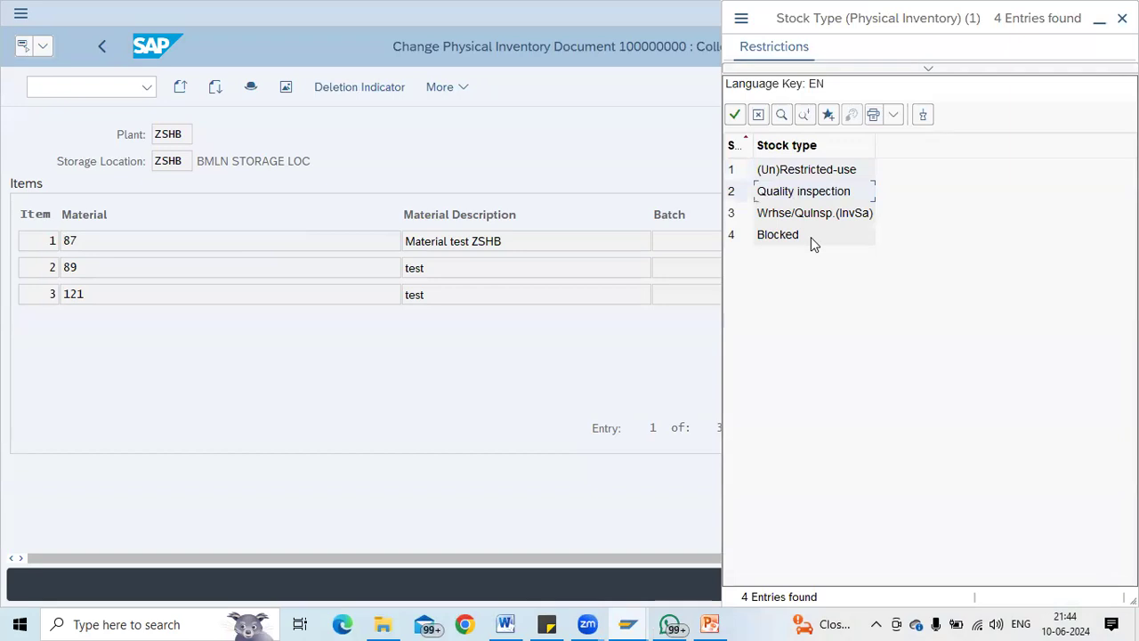
{"action": "key", "text": "Escape"}
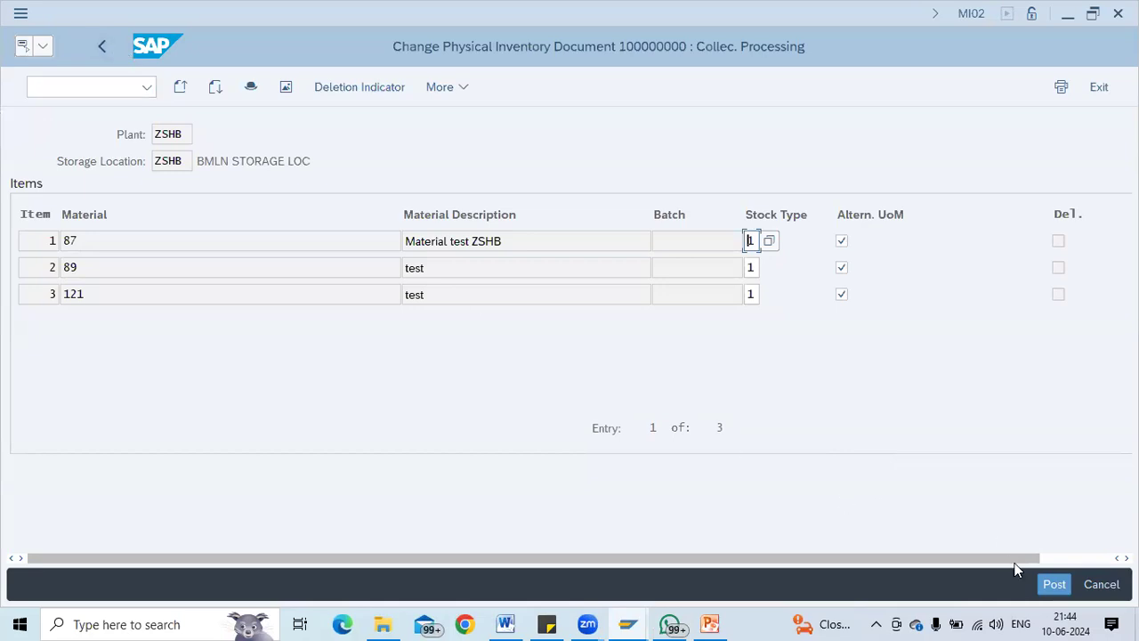
{"action": "key", "text": "Return"}
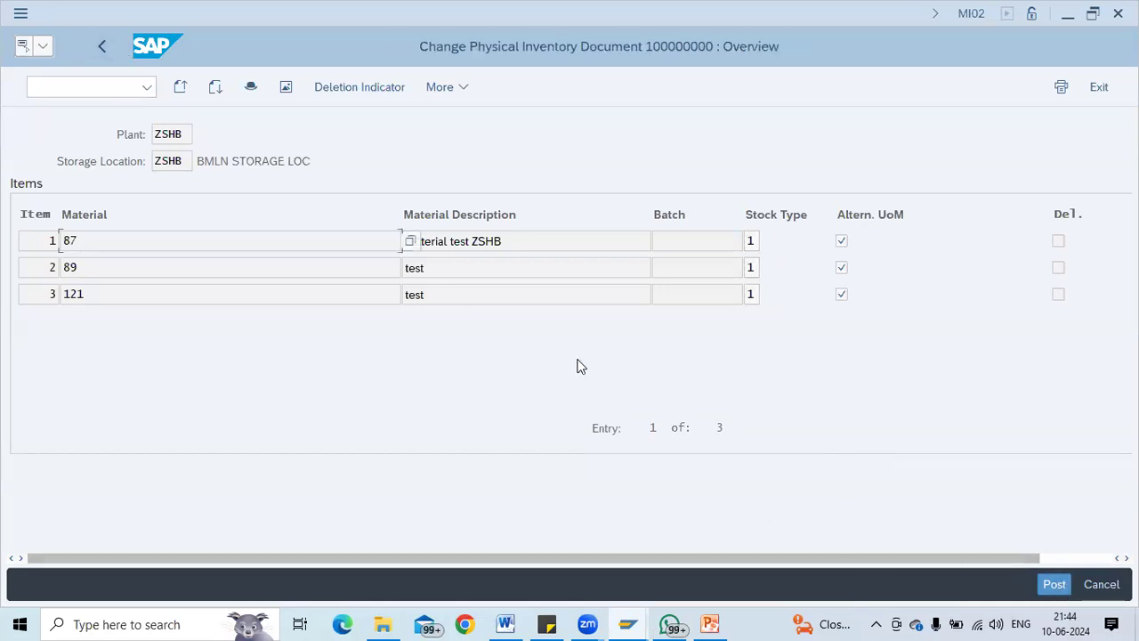
Restart transaction MI02 for the same document and open its header data
{"action": "left_click", "coordinate": [98, 89]}
{"action": "type", "text": "/nmi02"}
{"action": "key", "text": "Return"}
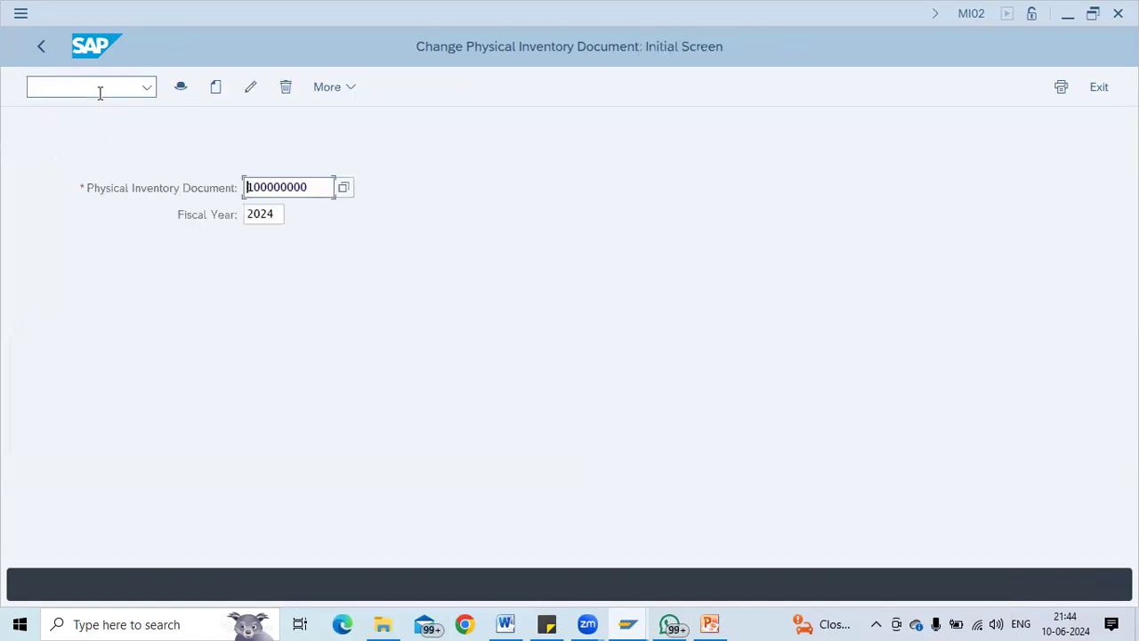
{"action": "key", "text": "Return"}
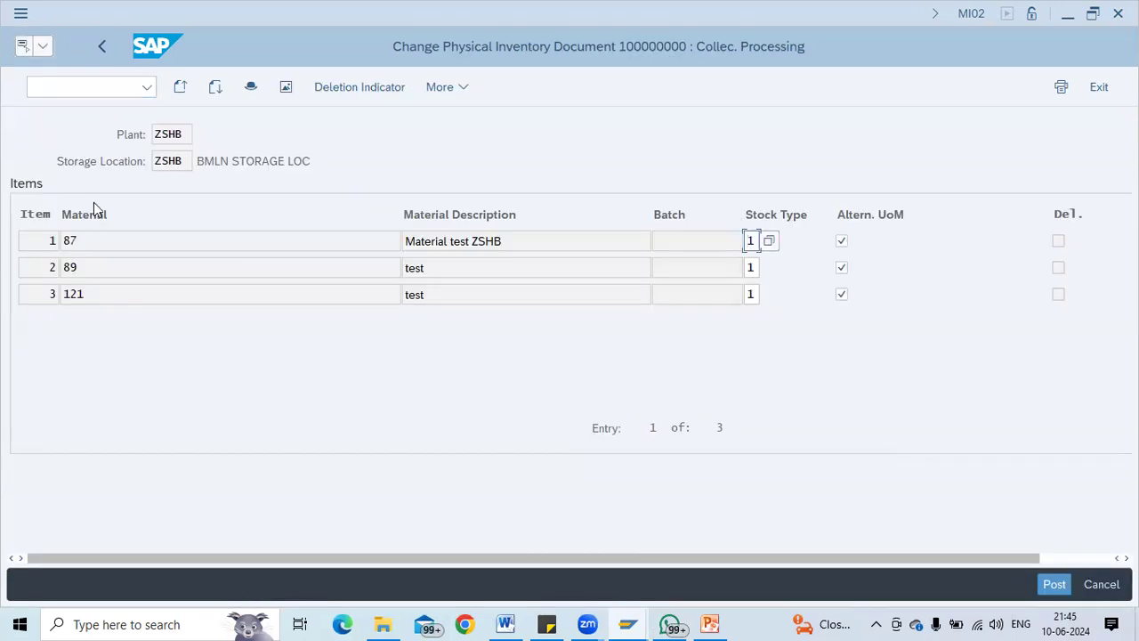
{"action": "left_click", "coordinate": [134, 231]}
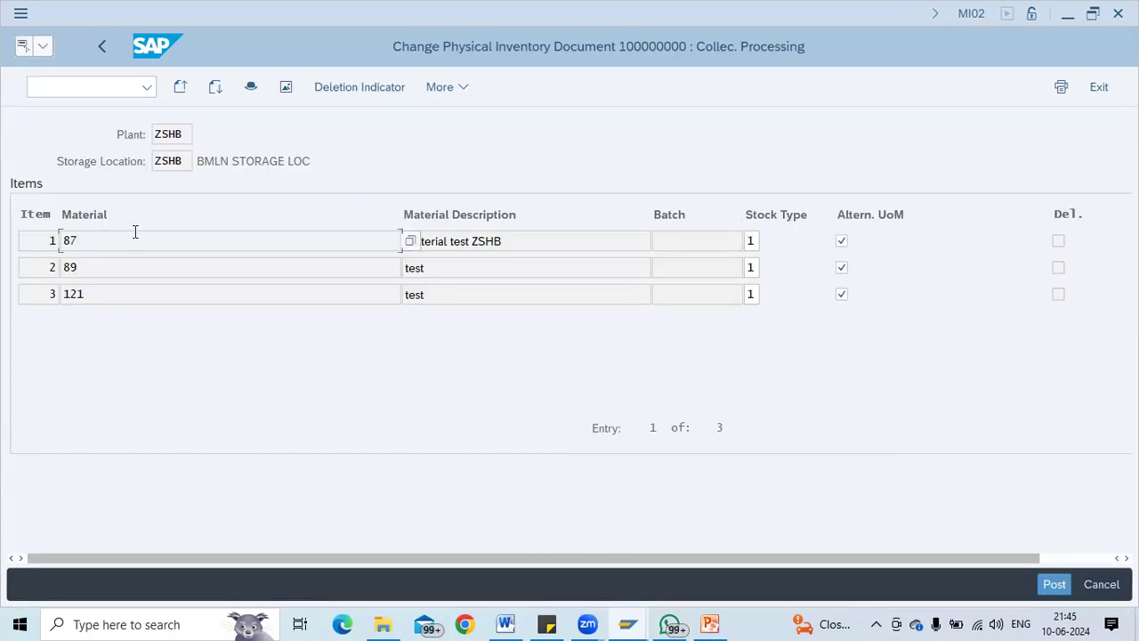
{"action": "left_click", "coordinate": [252, 86]}
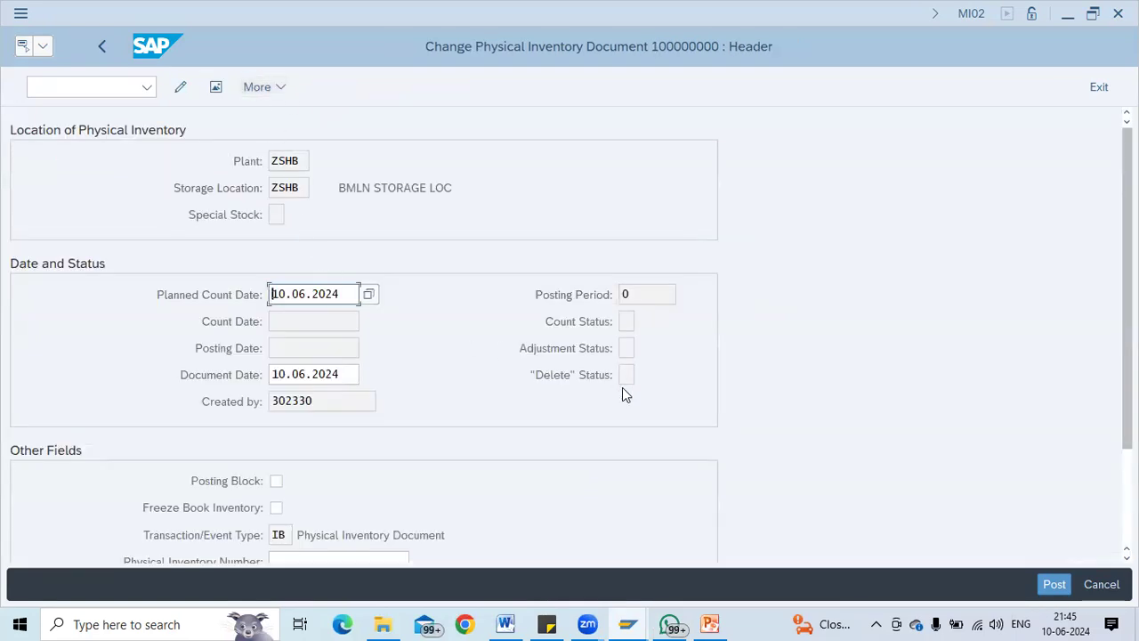
Enable Posting Block in the physical inventory document header
{"action": "scroll", "coordinate": [596, 409], "scroll_direction": "down", "scroll_amount": 1}
{"action": "scroll", "coordinate": [569, 436], "scroll_direction": "down", "scroll_amount": 2}
{"action": "left_click", "coordinate": [276, 406]}
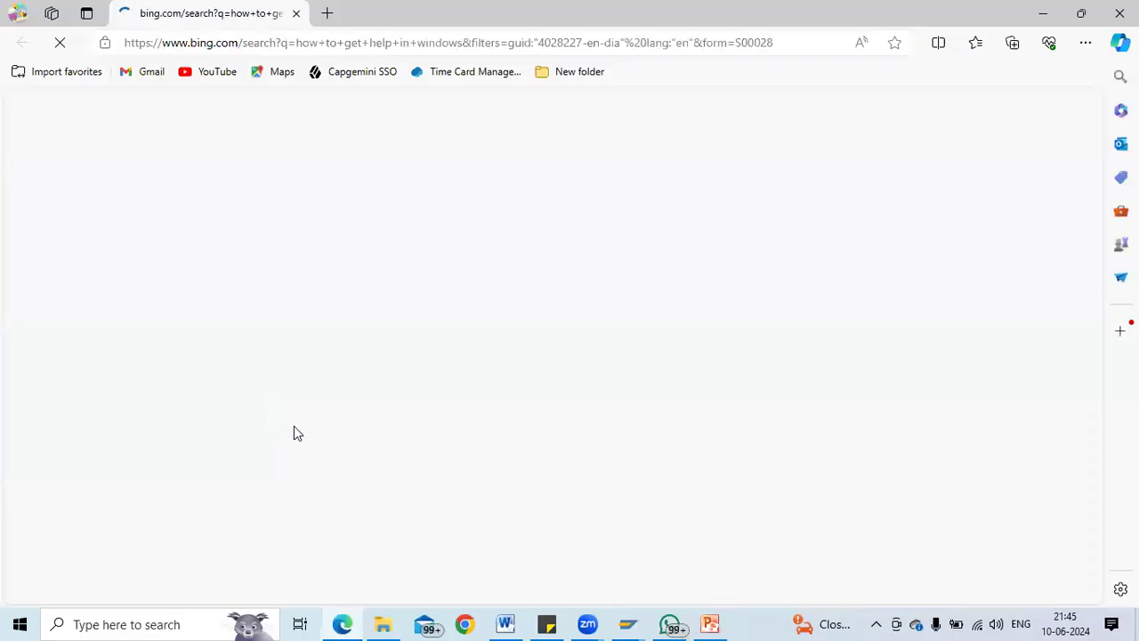
{"action": "key", "text": "alt+Tab"}
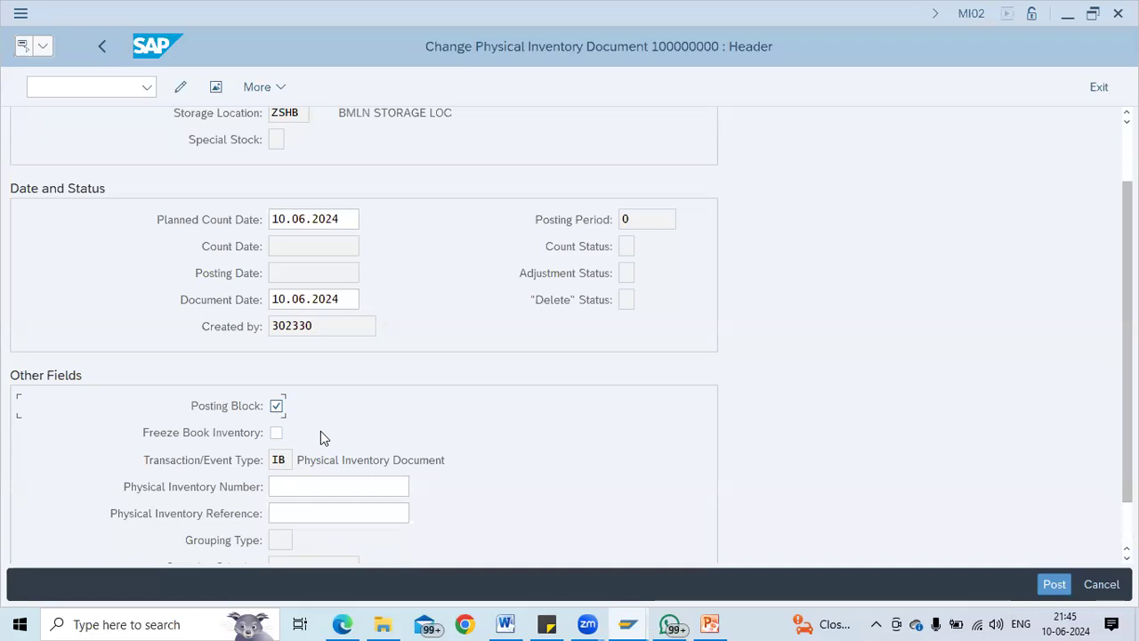
Read the field help for Posting Block, including how and when the indicator can be set
{"action": "key", "text": "F1"}
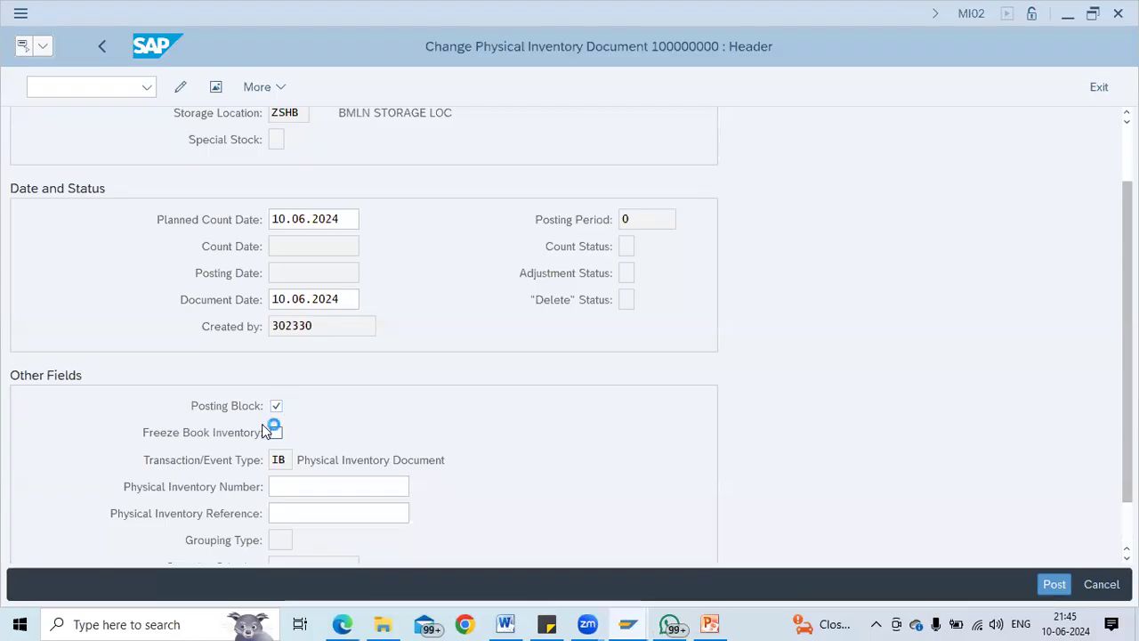
{"action": "key", "text": "F1"}
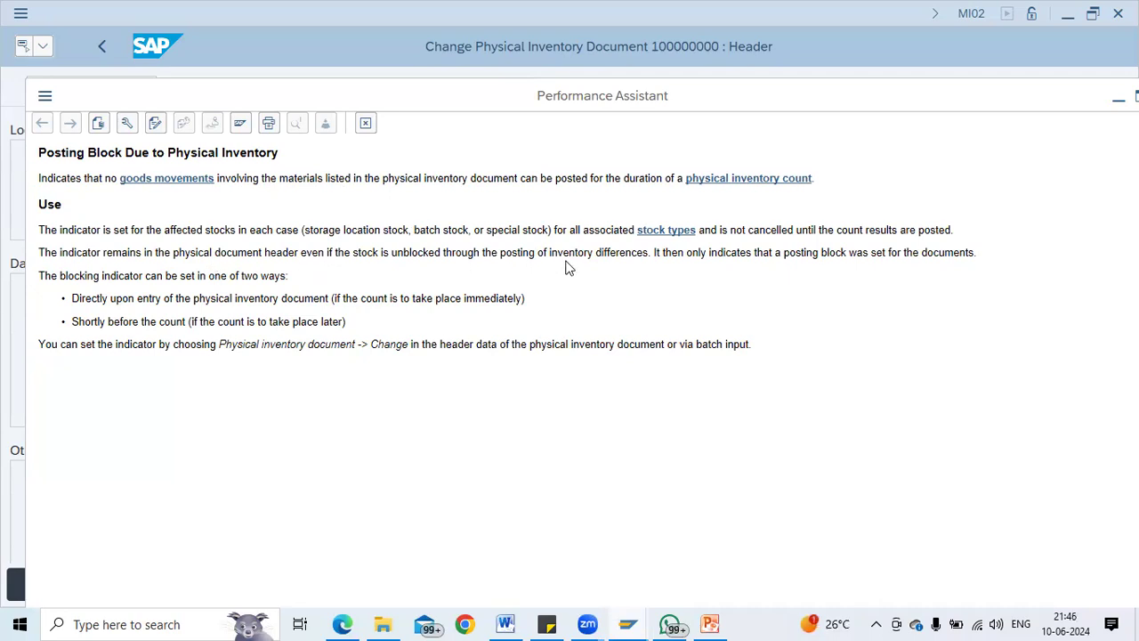
{"action": "left_click_drag", "start_coordinate": [648, 254], "coordinate": [466, 256]}
{"action": "left_click_drag", "start_coordinate": [393, 254], "coordinate": [481, 254]}
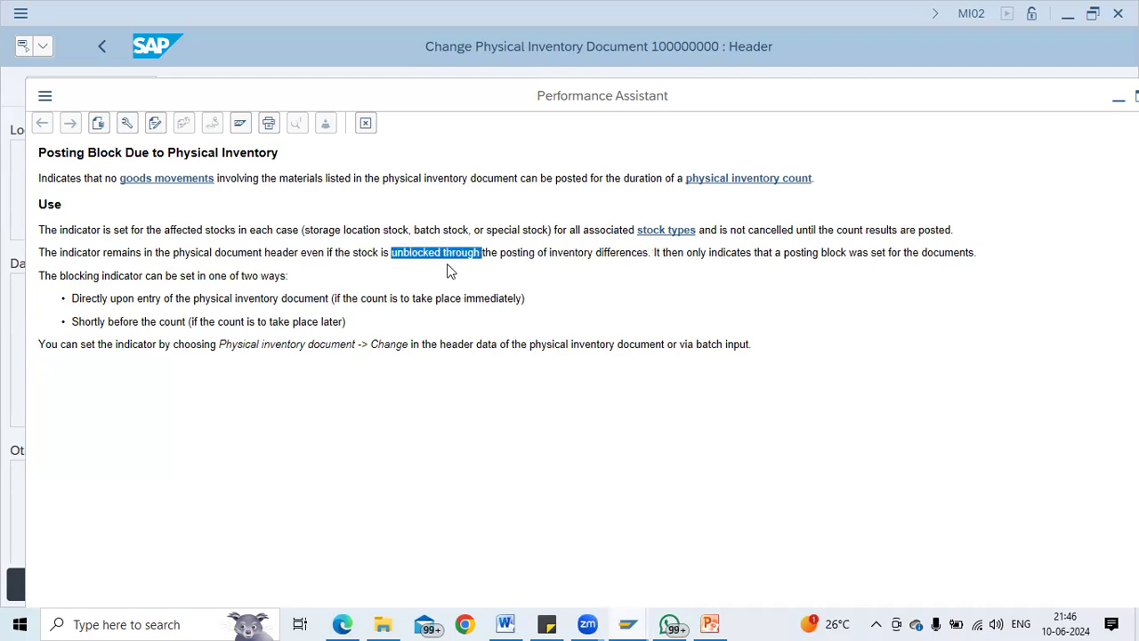
{"action": "left_click", "coordinate": [454, 291]}
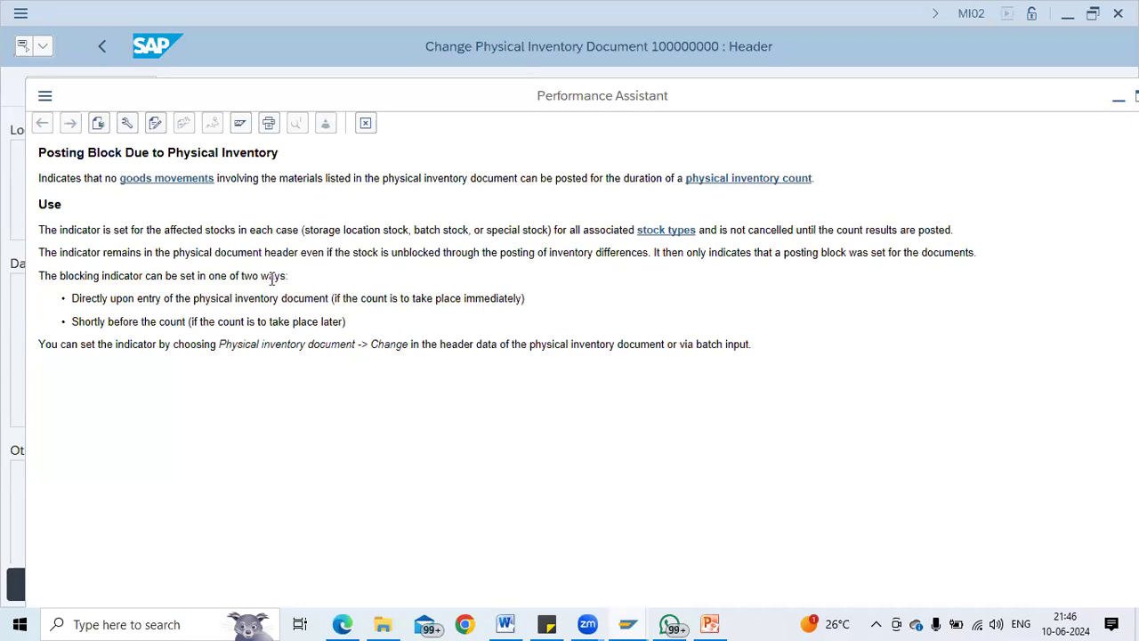
{"action": "left_click_drag", "start_coordinate": [110, 298], "coordinate": [512, 301]}
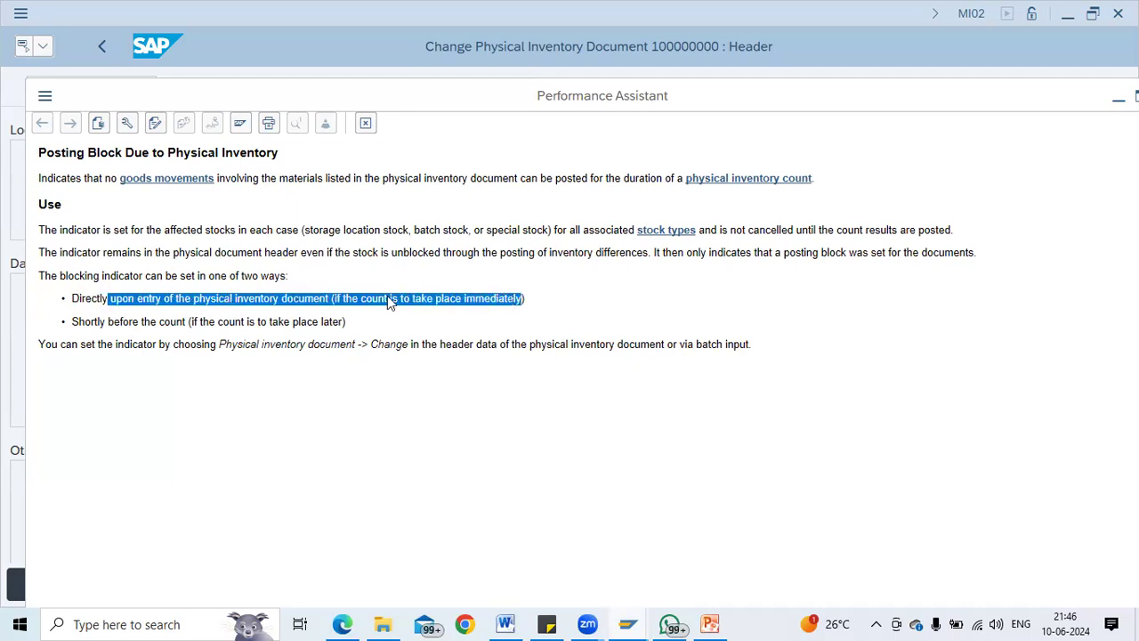
{"action": "left_click", "coordinate": [425, 312]}
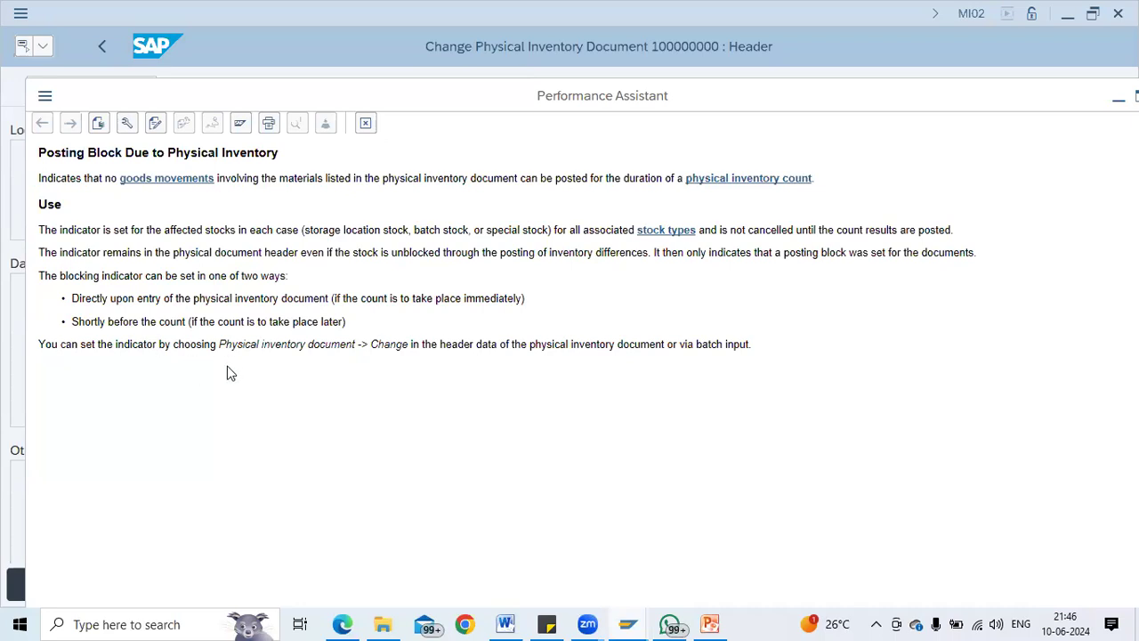
{"action": "key", "text": "Escape"}
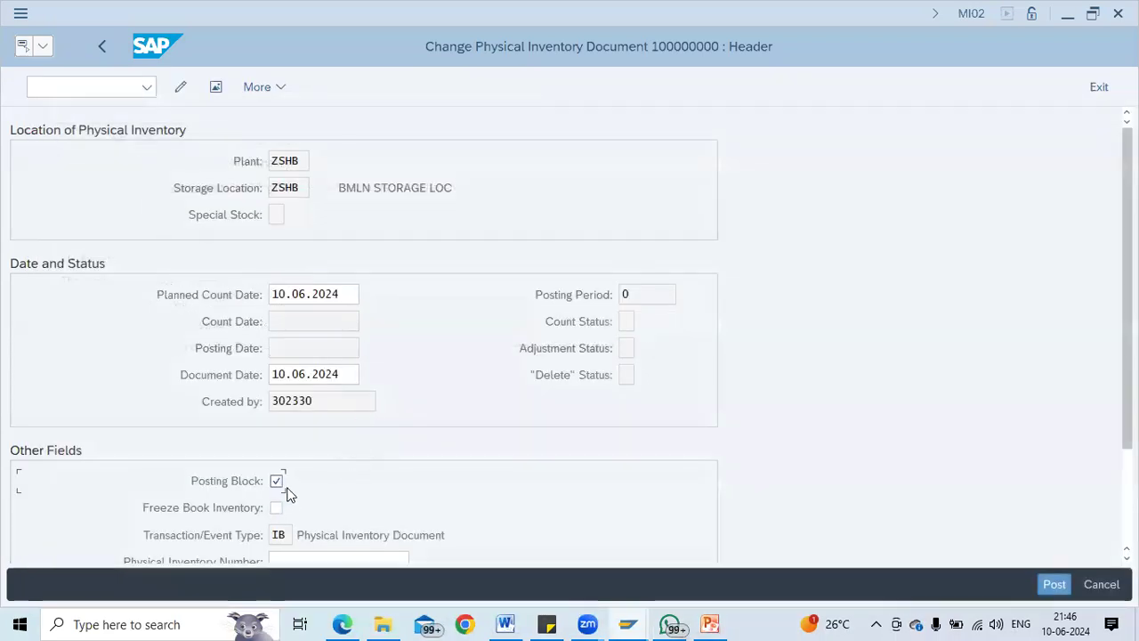
Leave the document header and try to post physical inventory document 100000000 with its posting block
{"action": "key", "text": "F3"}
{"action": "key", "text": "F3"}
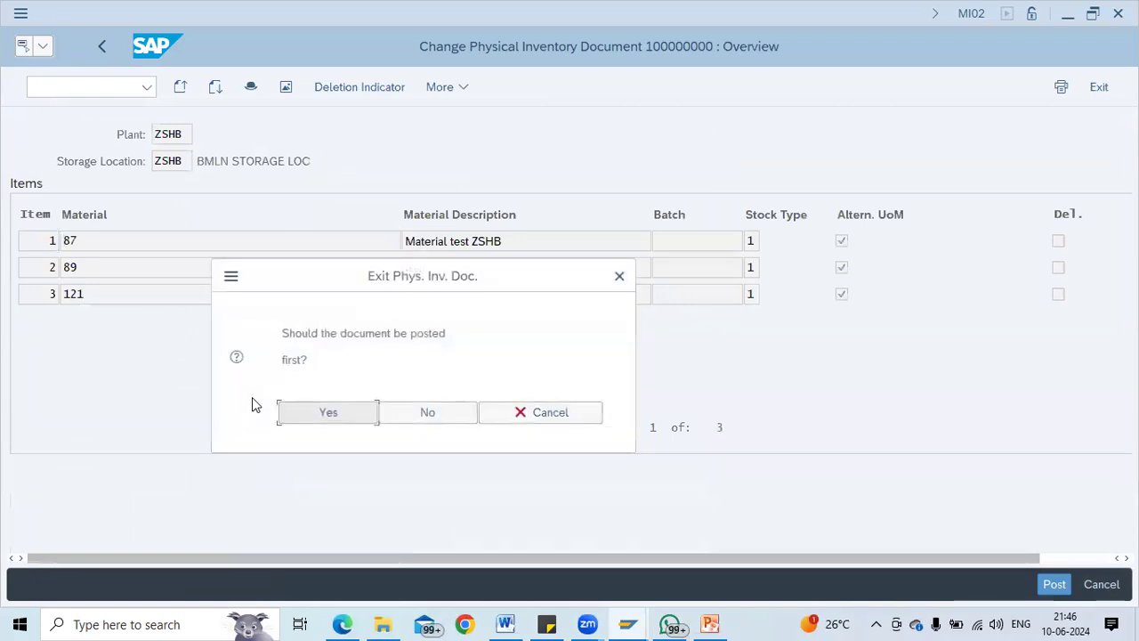
{"action": "left_click", "coordinate": [357, 414]}
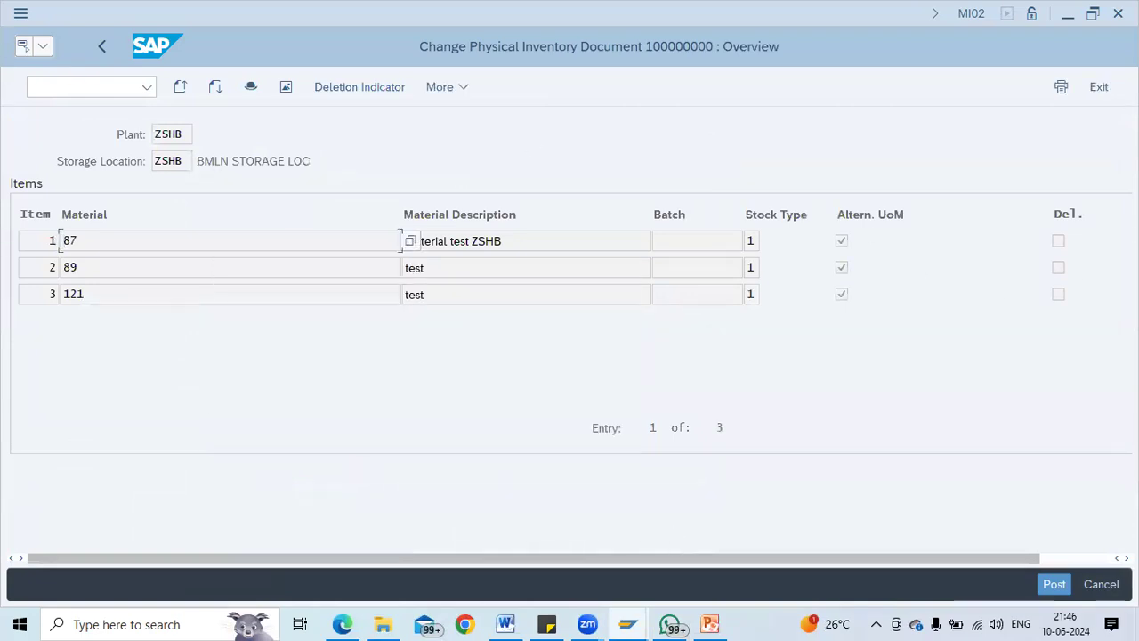
{"action": "left_click", "coordinate": [1054, 584]}
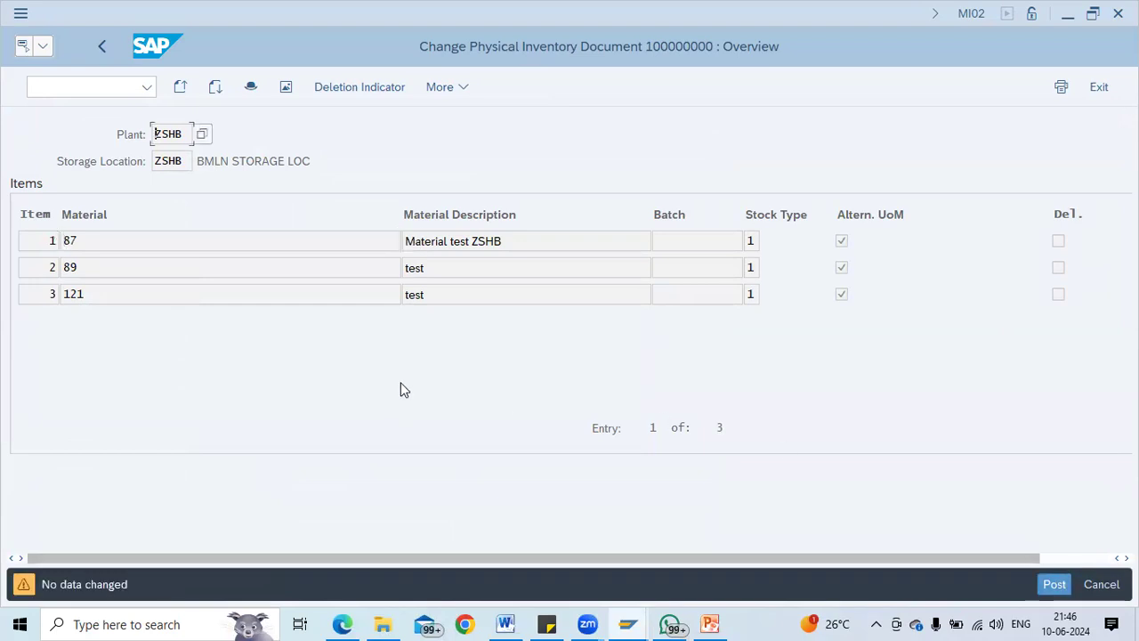
Restart transaction MI02 for document 100000000, enable Posting Block in its header, and save the document
{"action": "left_click", "coordinate": [109, 88]}
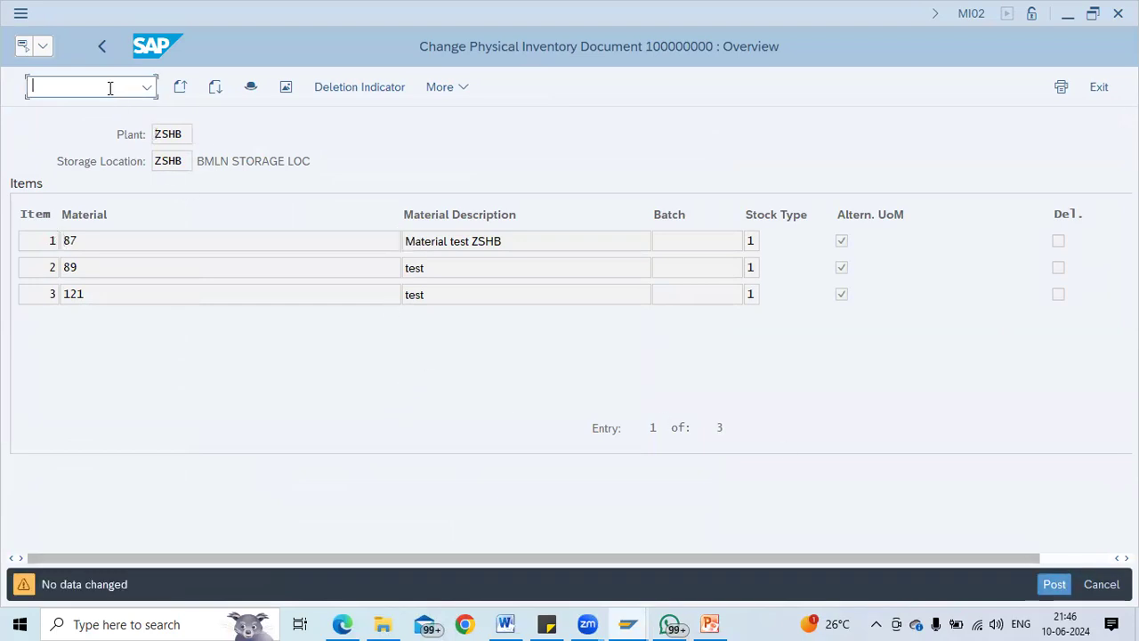
{"action": "type", "text": "/n"}
{"action": "key", "text": "Return"}
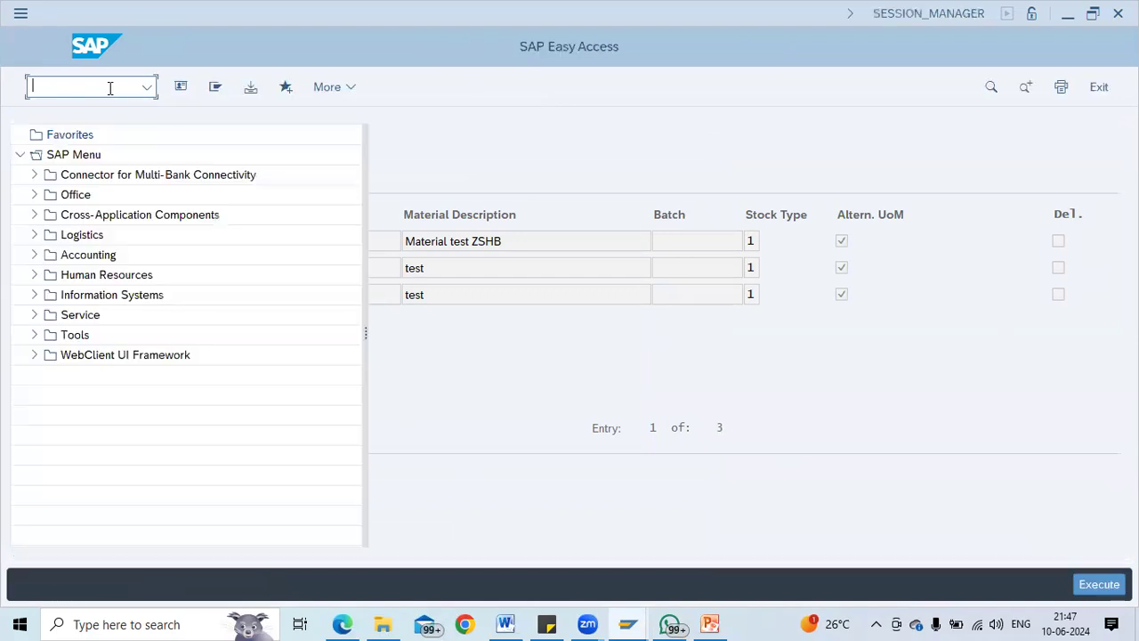
{"action": "type", "text": "mi02"}
{"action": "key", "text": "Return"}
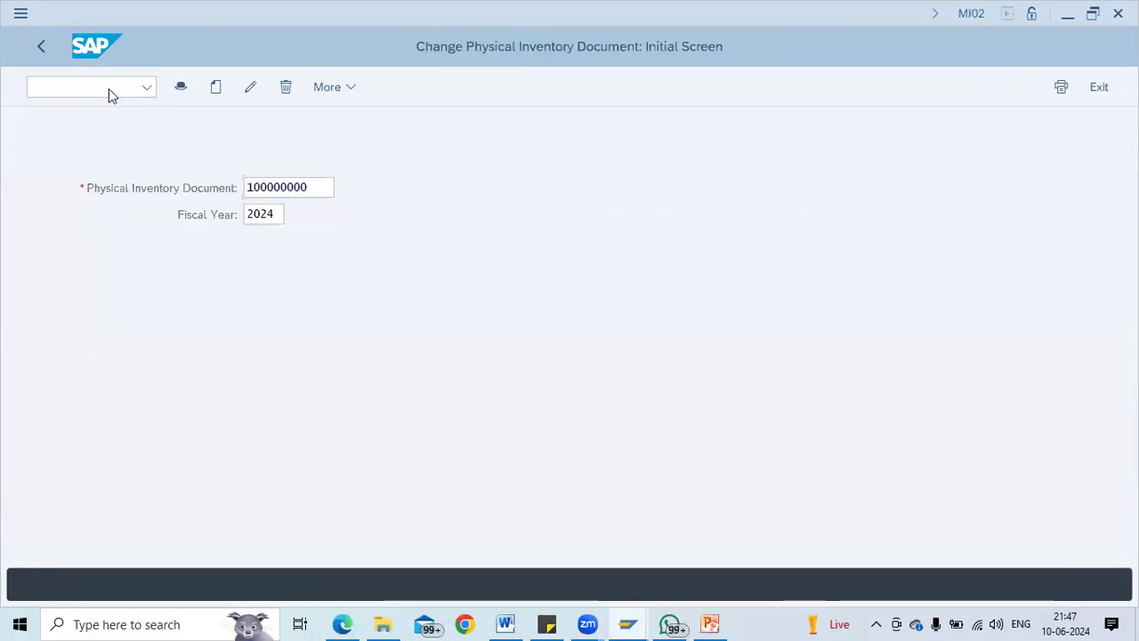
{"action": "key", "text": "Return"}
{"action": "left_click", "coordinate": [252, 88]}
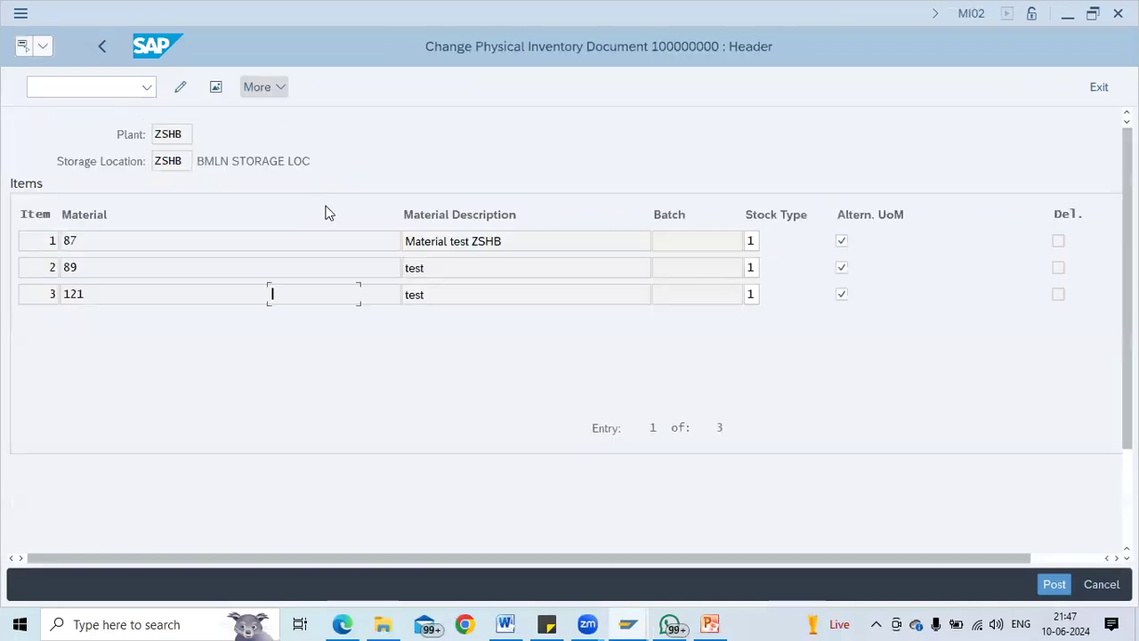
{"action": "left_click", "coordinate": [277, 482]}
{"action": "key", "text": "ctrl+s"}
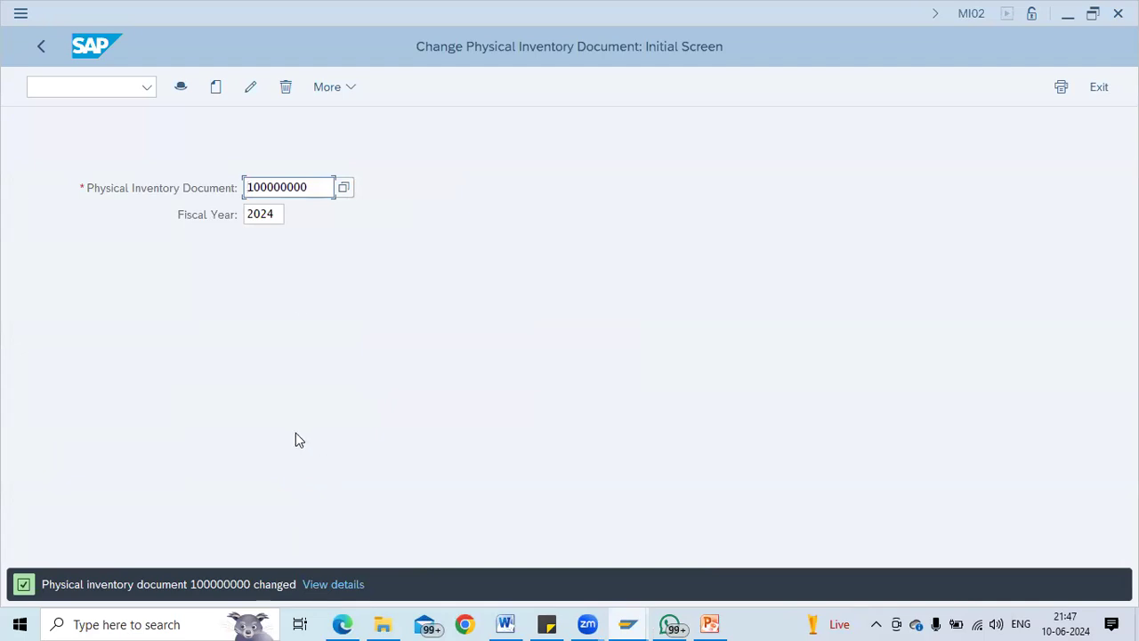
Start transaction MIGO and choose A01 Goods Receipt as the action
{"action": "double_click", "coordinate": [309, 187]}
{"action": "left_click", "coordinate": [103, 82]}
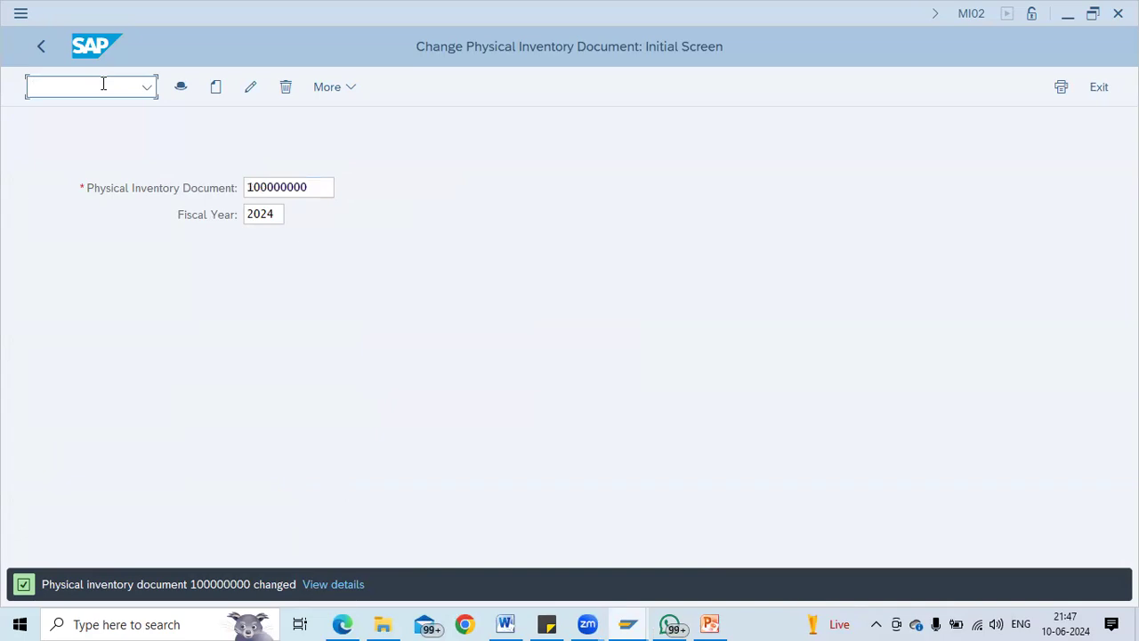
{"action": "type", "text": "/nmi04"}
{"action": "key", "text": "Return"}
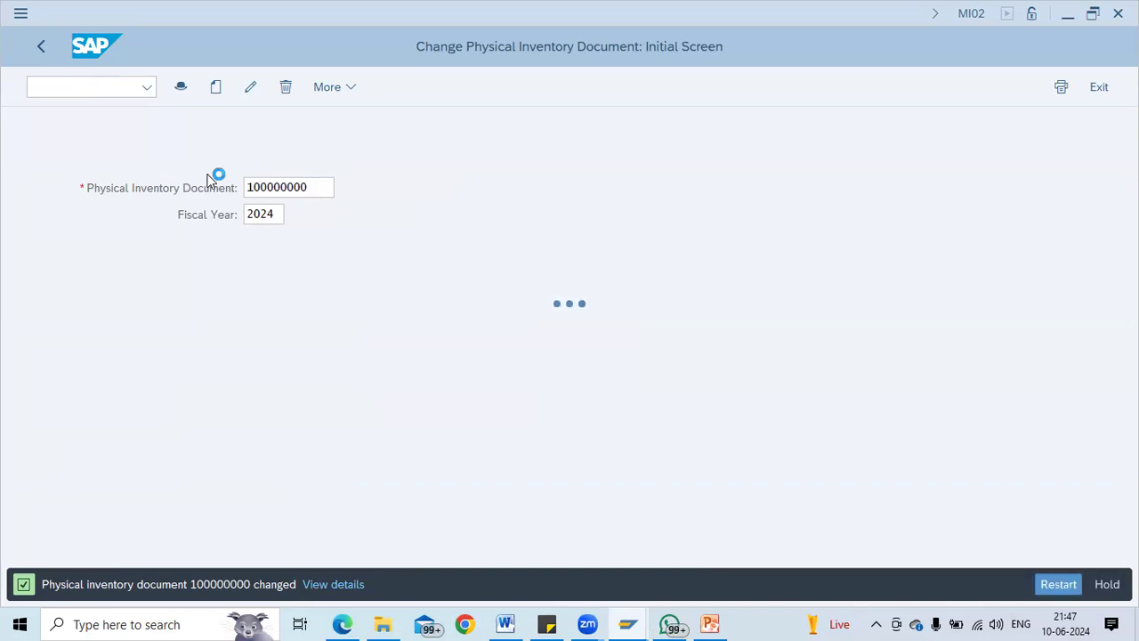
{"action": "left_click", "coordinate": [252, 133]}
{"action": "left_click", "coordinate": [232, 158]}
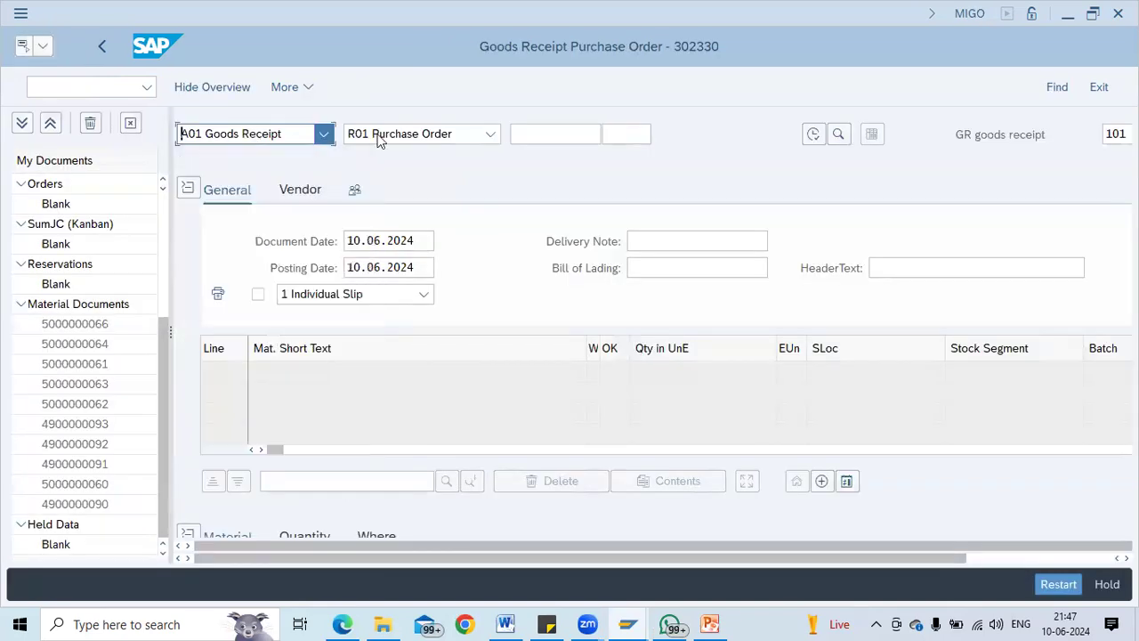
Set the goods receipt's reference to R10 Other with movement type 501 and dismiss the default values tip
{"action": "left_click", "coordinate": [408, 141]}
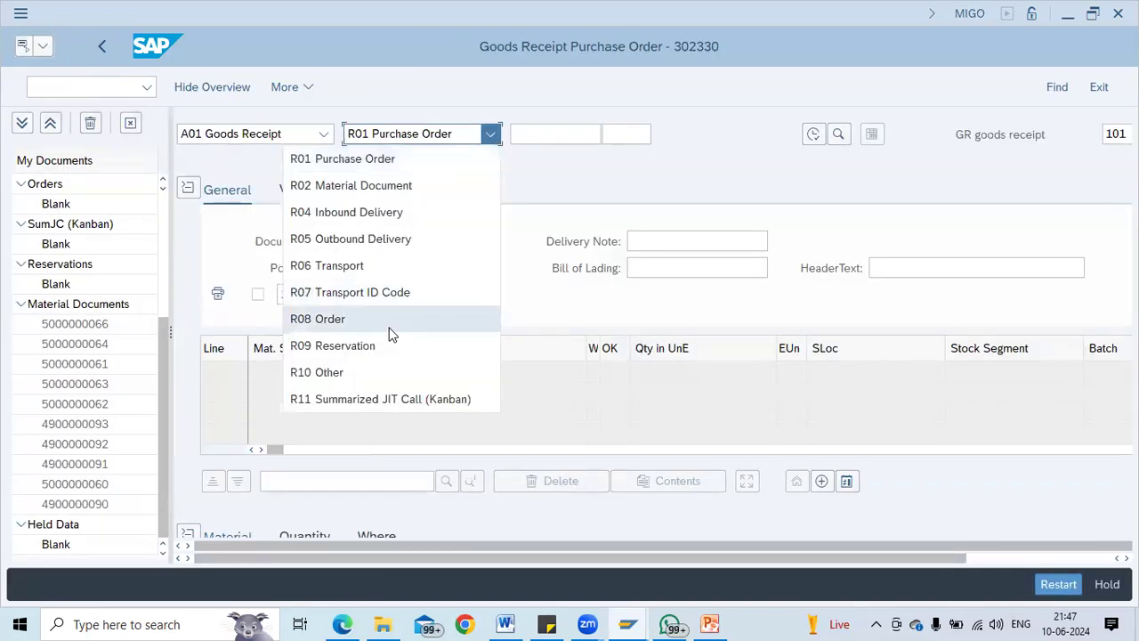
{"action": "left_click", "coordinate": [372, 372]}
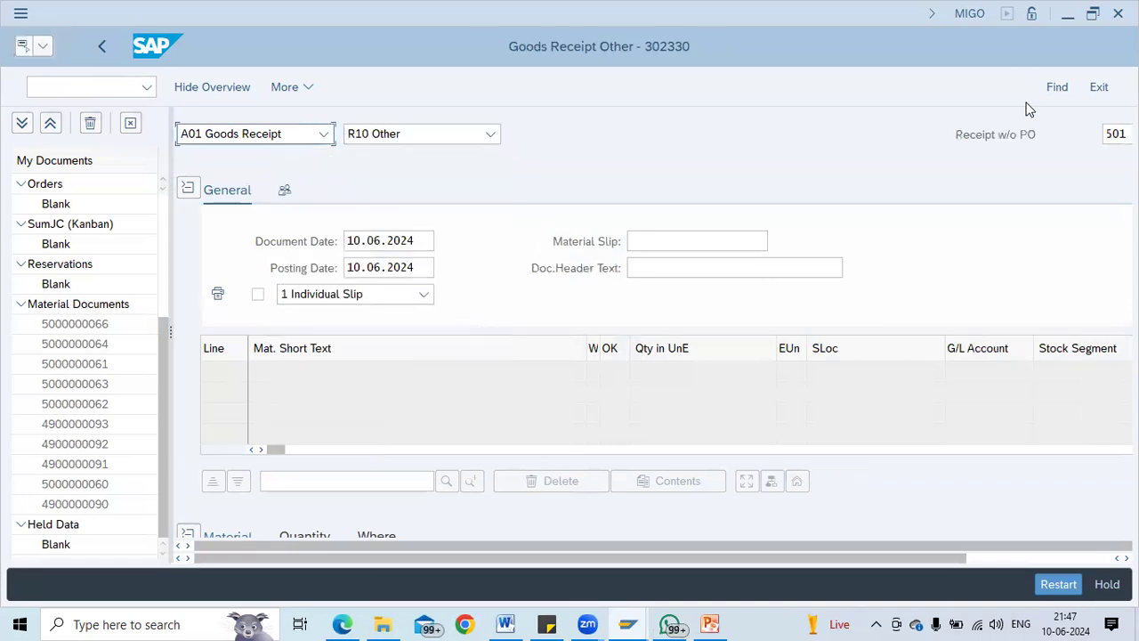
{"action": "left_click", "coordinate": [1114, 133]}
{"action": "type", "text": "56"}
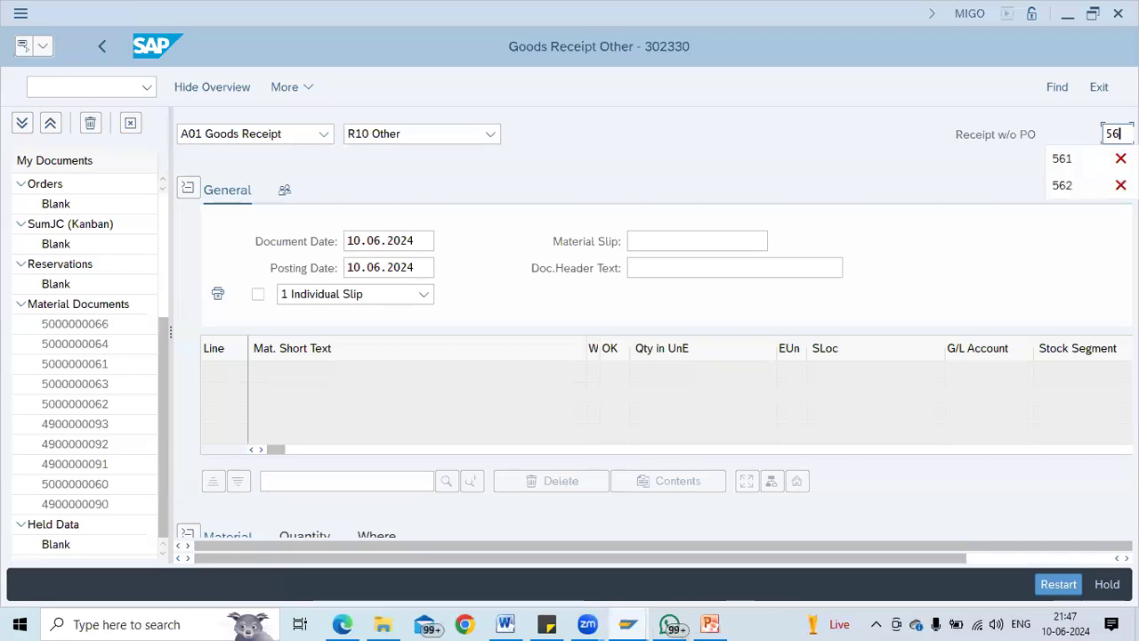
{"action": "key", "text": "BackSpace"}
{"action": "type", "text": "01"}
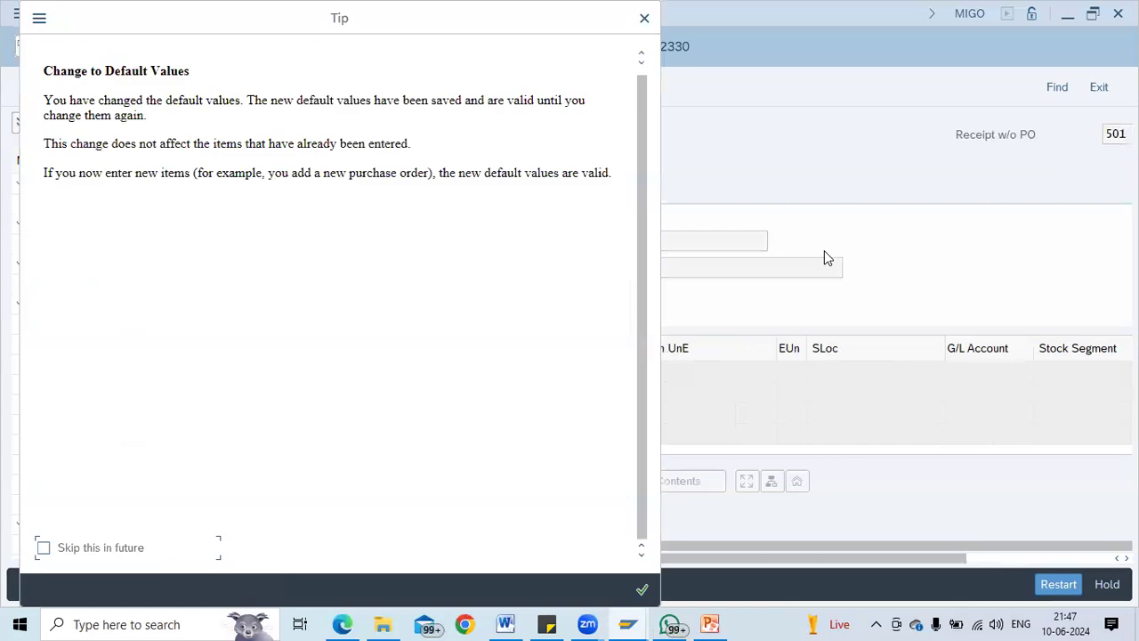
{"action": "key", "text": "Return"}
Enter material 87 with a quantity of 10 in the goods receipt item
{"action": "scroll", "coordinate": [435, 459], "scroll_direction": "down", "scroll_amount": 5}
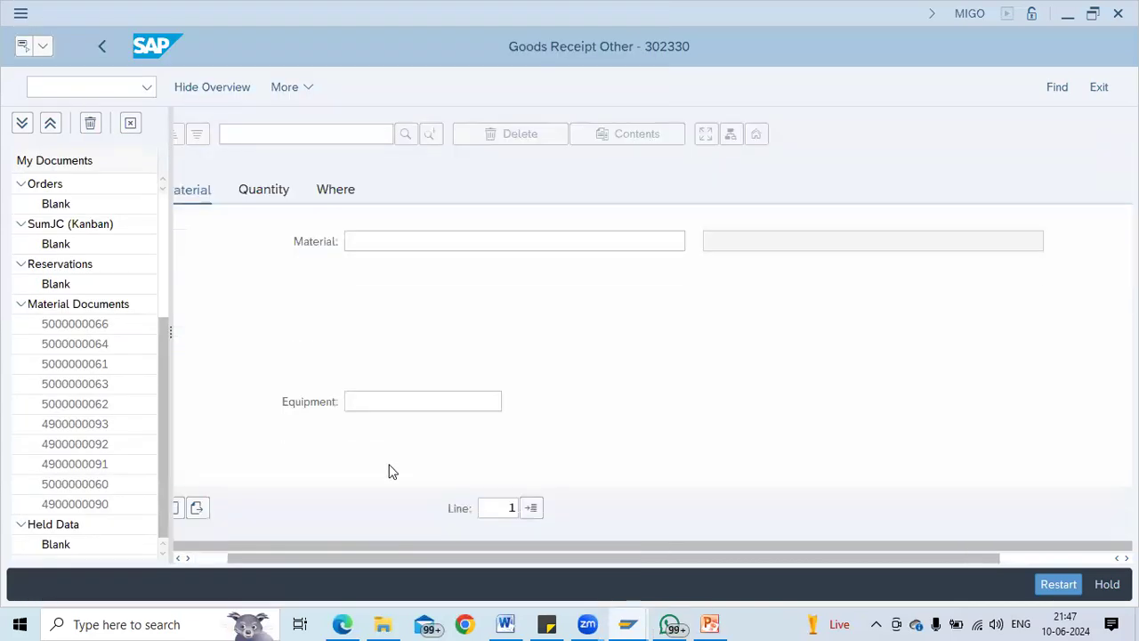
{"action": "left_click_drag", "start_coordinate": [385, 558], "coordinate": [269, 559]}
{"action": "left_click", "coordinate": [411, 246]}
{"action": "left_click", "coordinate": [423, 269]}
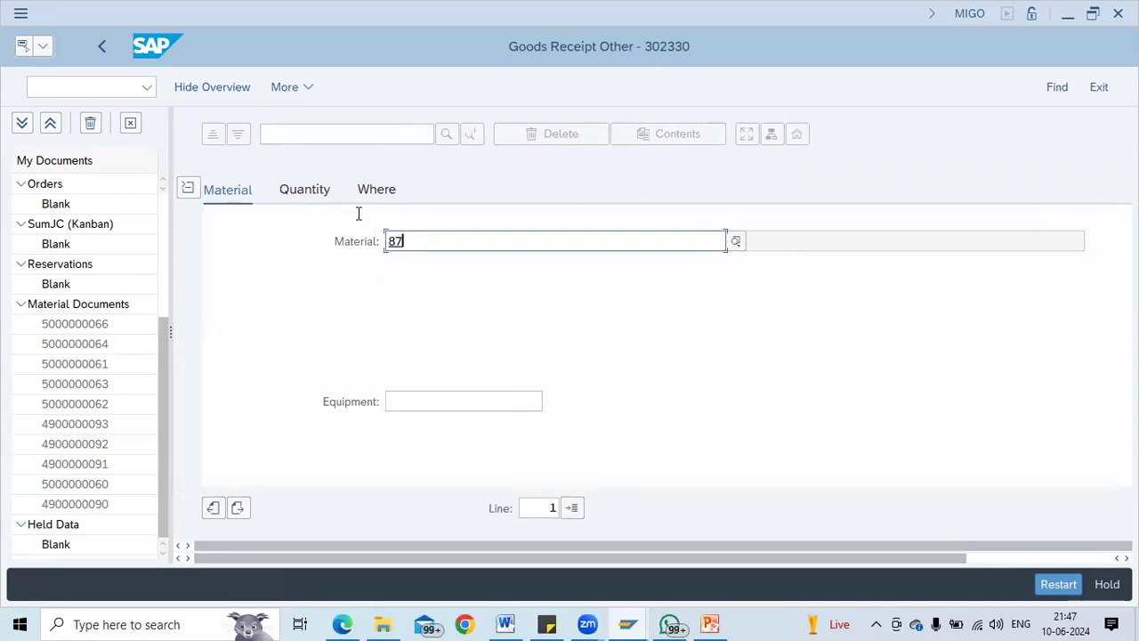
{"action": "left_click", "coordinate": [311, 196]}
{"action": "type", "text": "10000"}
{"action": "key", "text": "Return"}
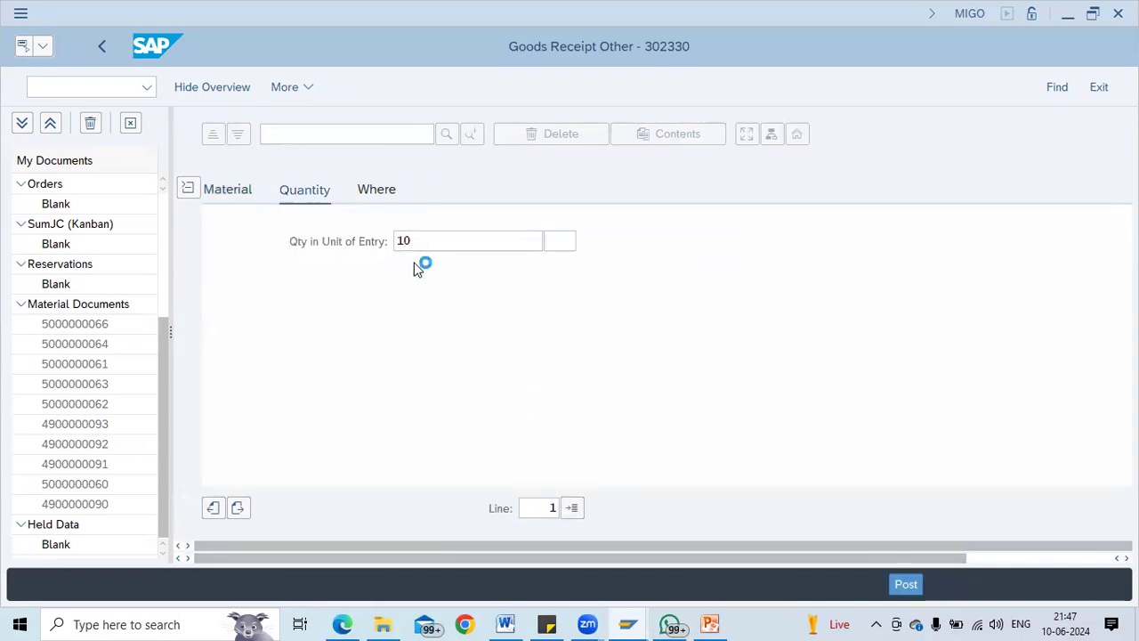
Set both the plant and the storage location of the goods receipt item to ZSHB
{"action": "left_click", "coordinate": [377, 191]}
{"action": "left_click", "coordinate": [420, 294]}
{"action": "type", "text": "ZSH3"}
{"action": "key", "text": "Tab"}
{"action": "key", "text": "Tab"}
{"action": "type", "text": "ZSHB"}
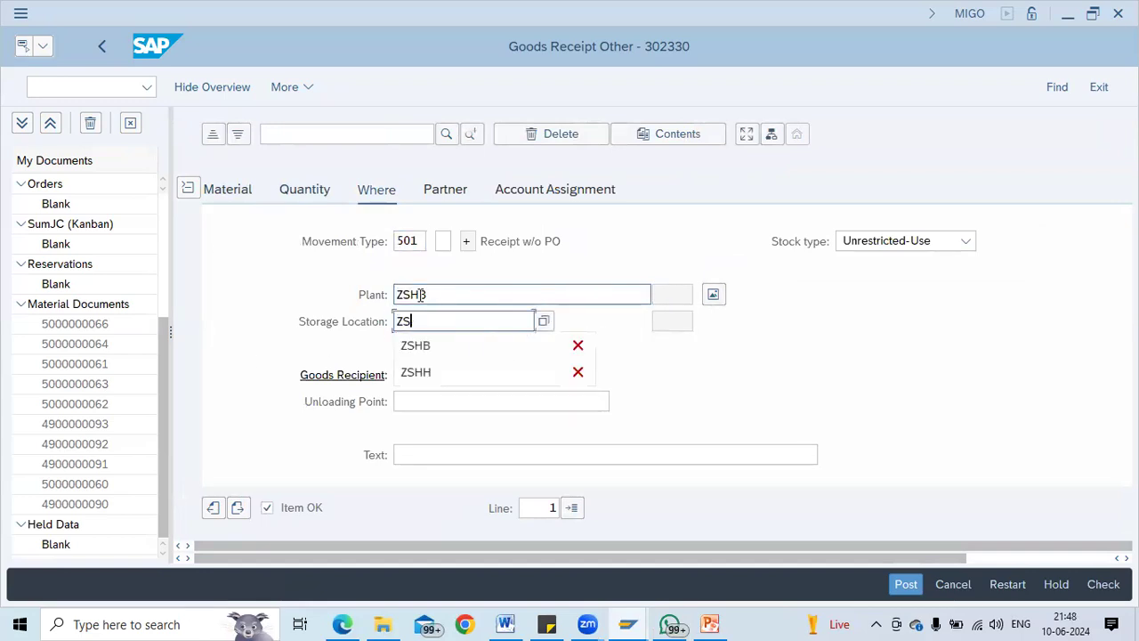
{"action": "key", "text": "Return"}
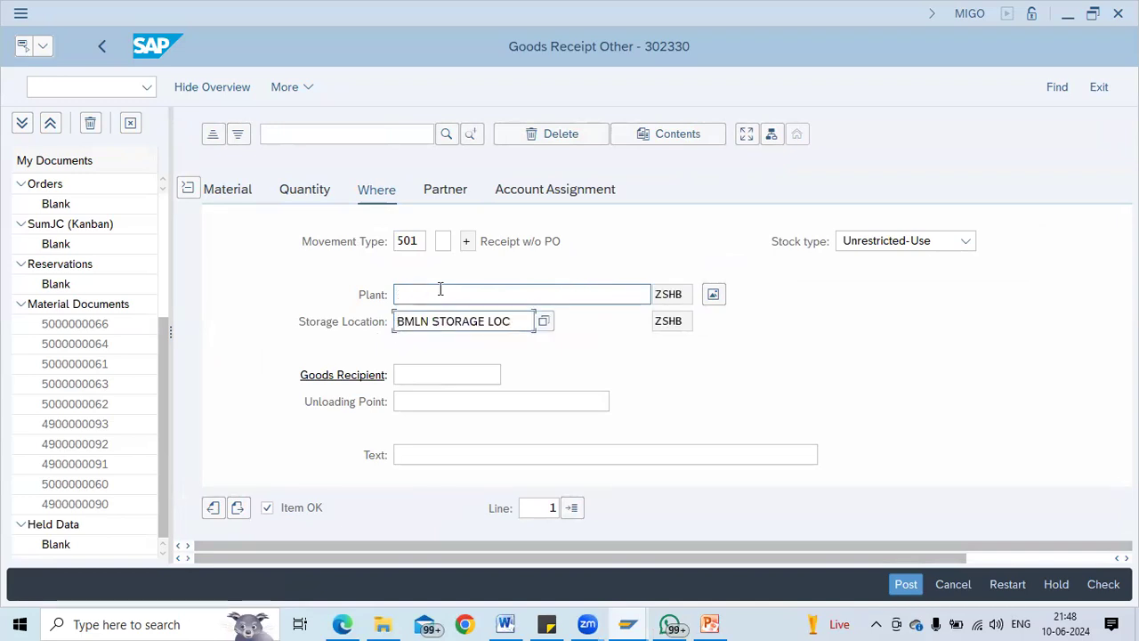
Assign vendor 106 to the item, check the goods receipt for errors, and close the log
{"action": "left_click", "coordinate": [447, 192]}
{"action": "type", "text": "106"}
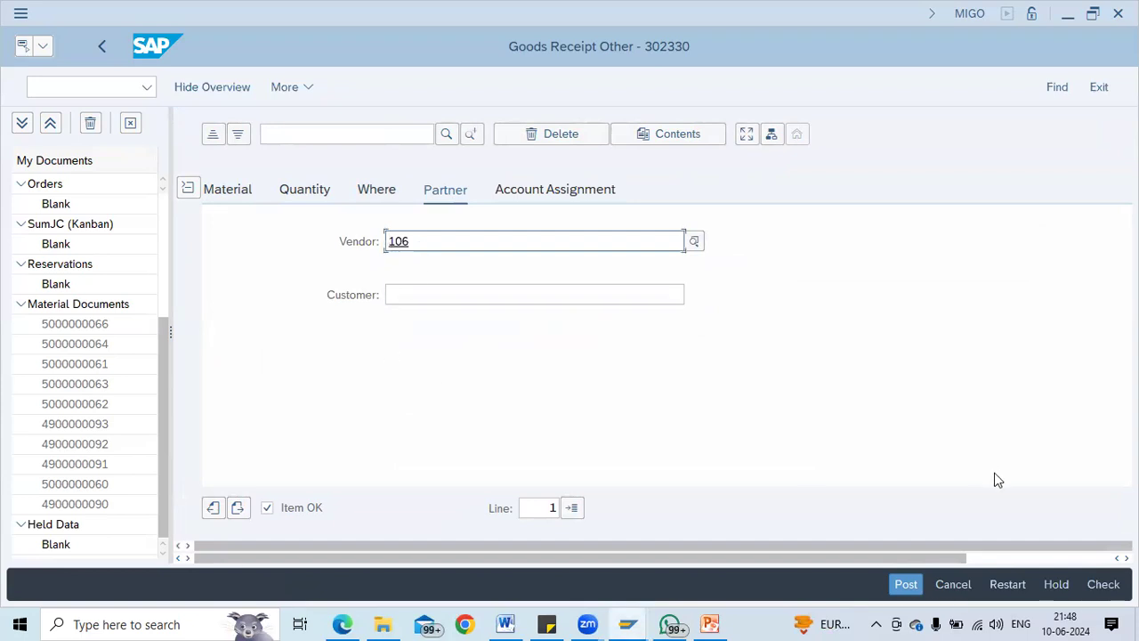
{"action": "left_click", "coordinate": [1103, 584]}
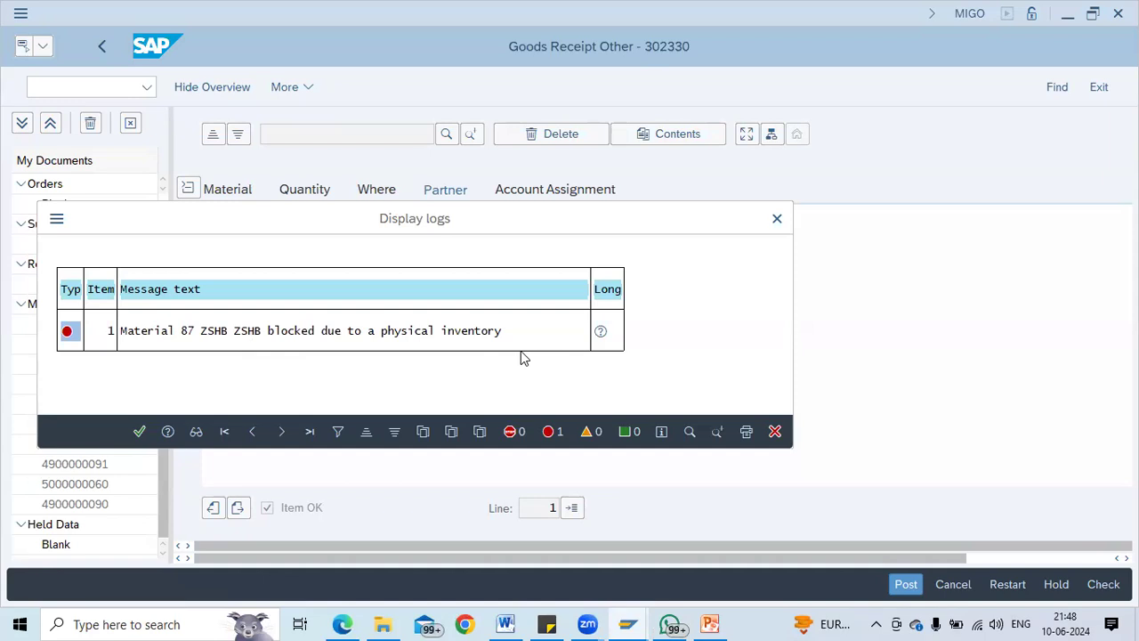
{"action": "left_click", "coordinate": [777, 218]}
Discard the entered goods receipt without saving and leave MIGO
{"action": "left_click", "coordinate": [129, 123]}
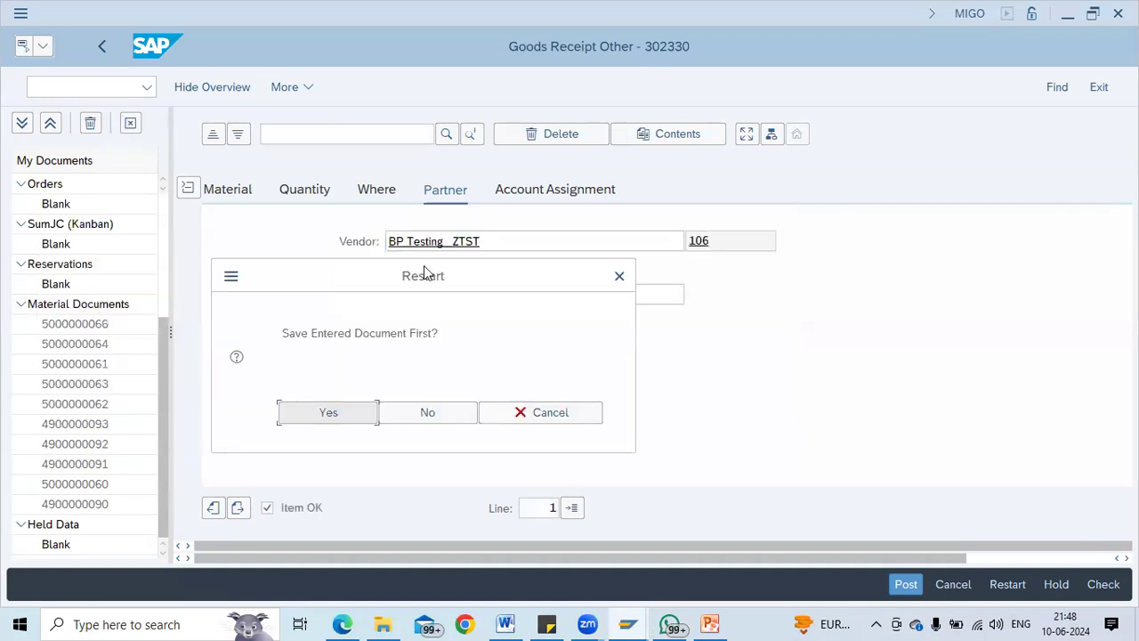
{"action": "left_click", "coordinate": [427, 412]}
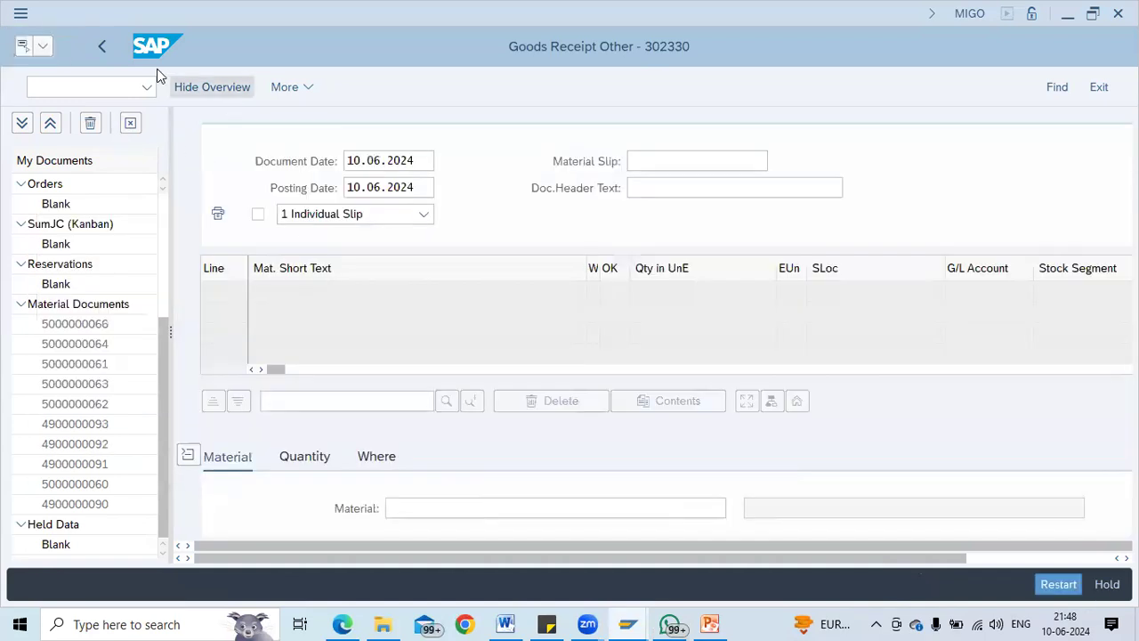
{"action": "left_click", "coordinate": [101, 46]}
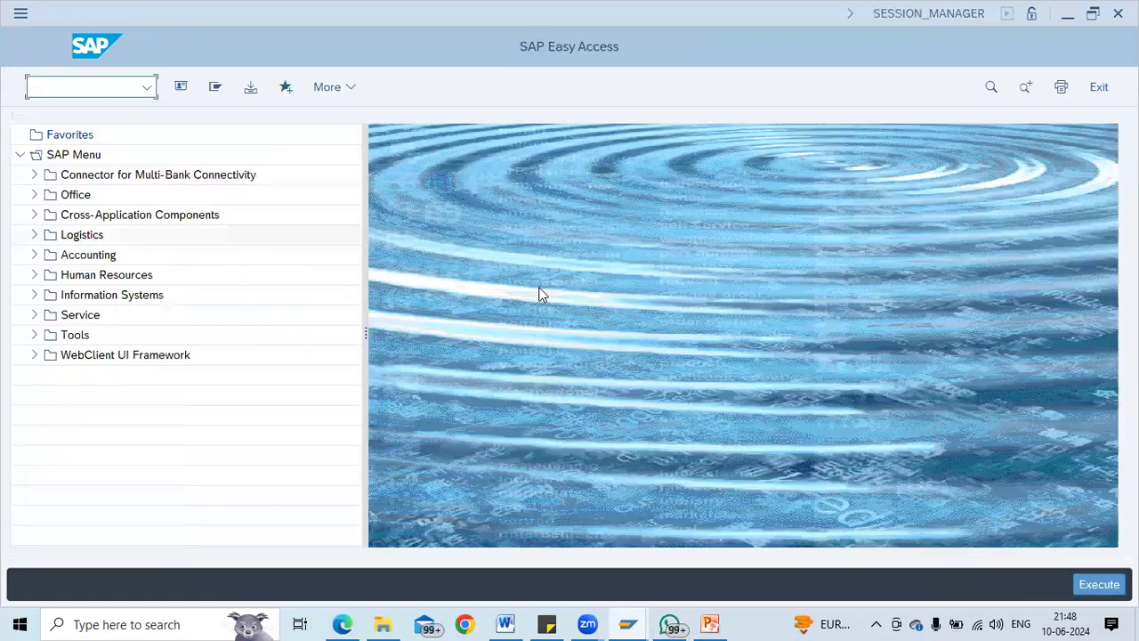
Start transaction MI21 for physical inventory document 100000000 and set the output device to LP01
{"action": "type", "text": "mi"}
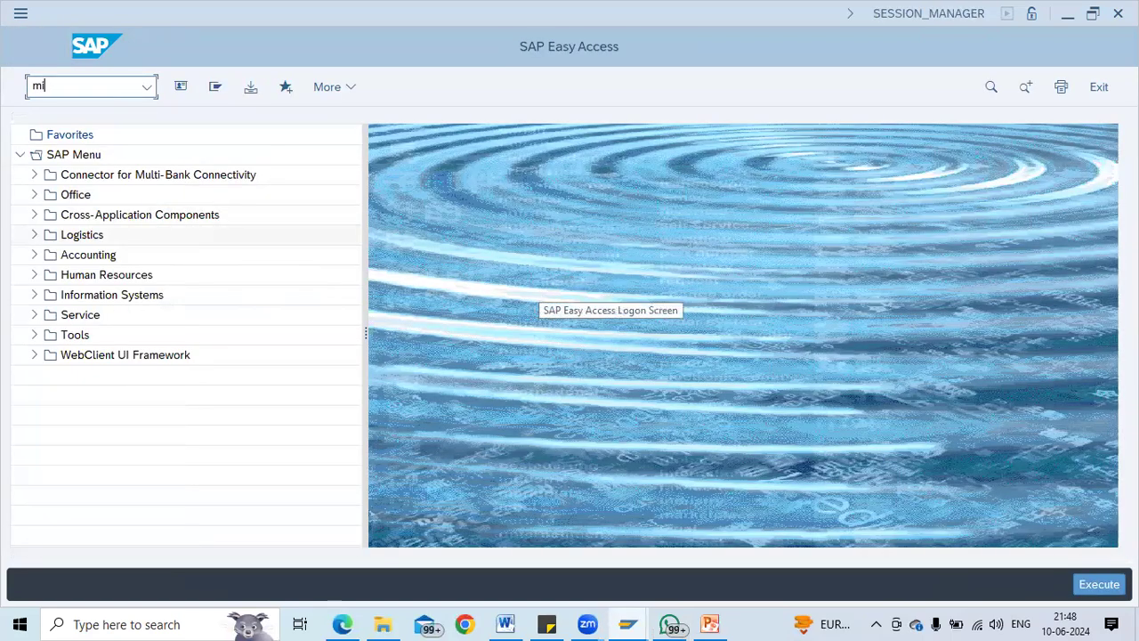
{"action": "type", "text": "21"}
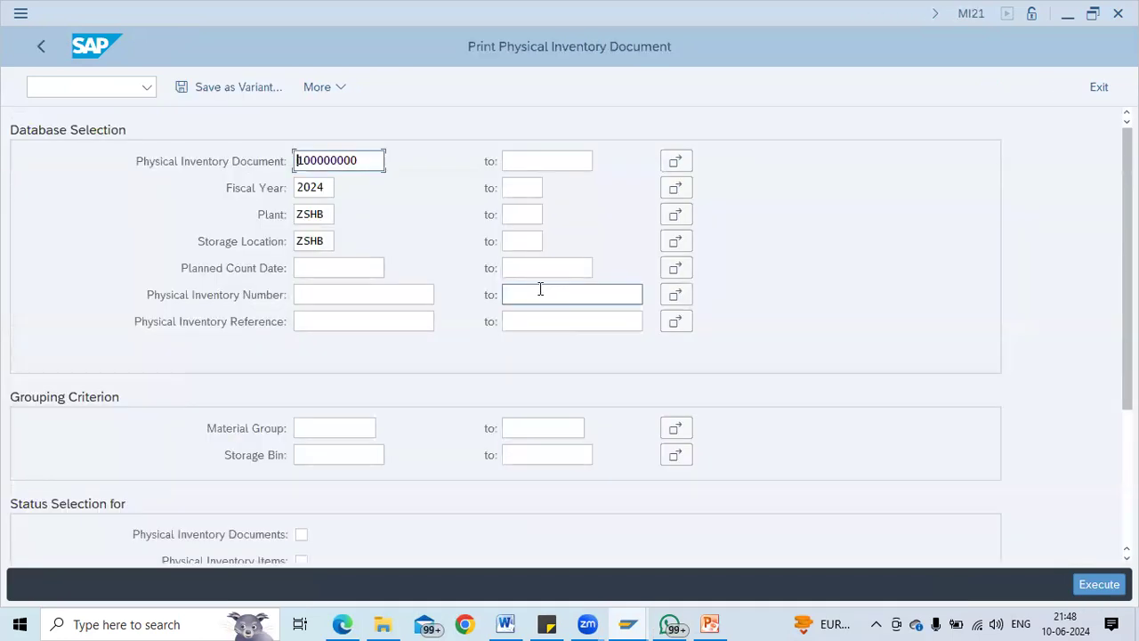
{"action": "scroll", "coordinate": [420, 392], "scroll_direction": "down", "scroll_amount": 3}
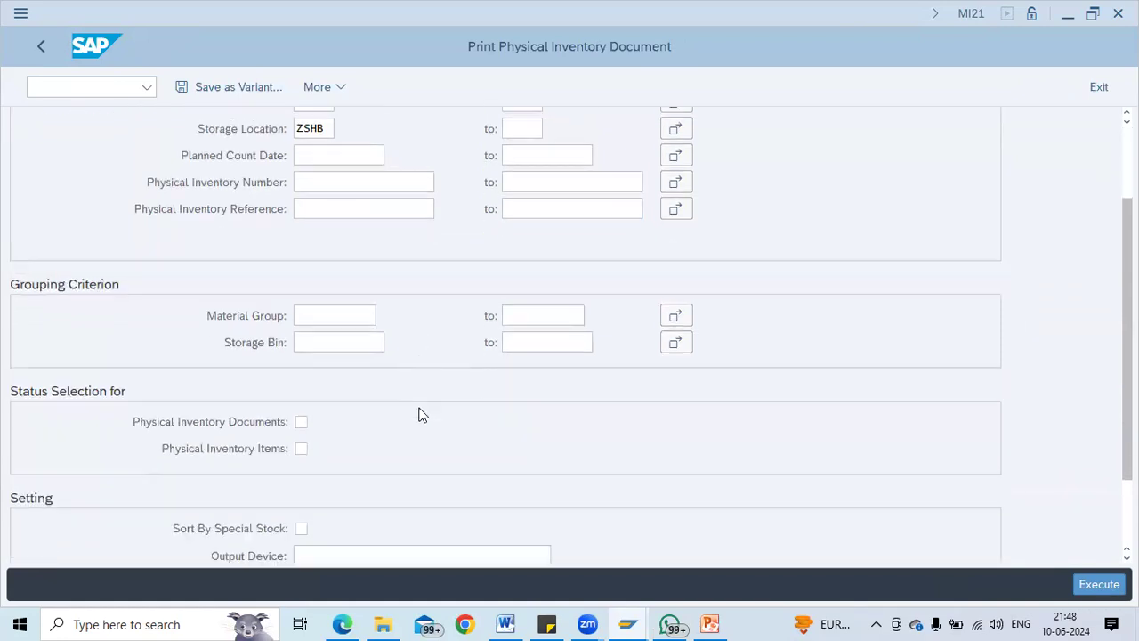
{"action": "scroll", "coordinate": [422, 415], "scroll_direction": "down", "scroll_amount": 3}
{"action": "left_click", "coordinate": [353, 456]}
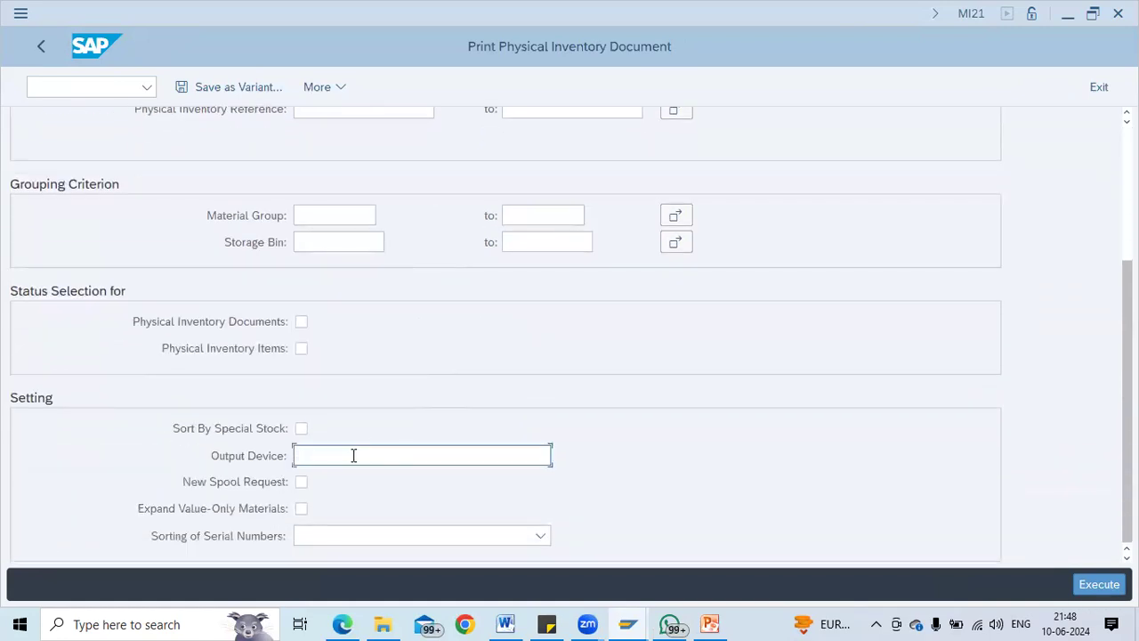
{"action": "type", "text": "LP01"}
{"action": "mouse_move", "coordinate": [610, 620]}
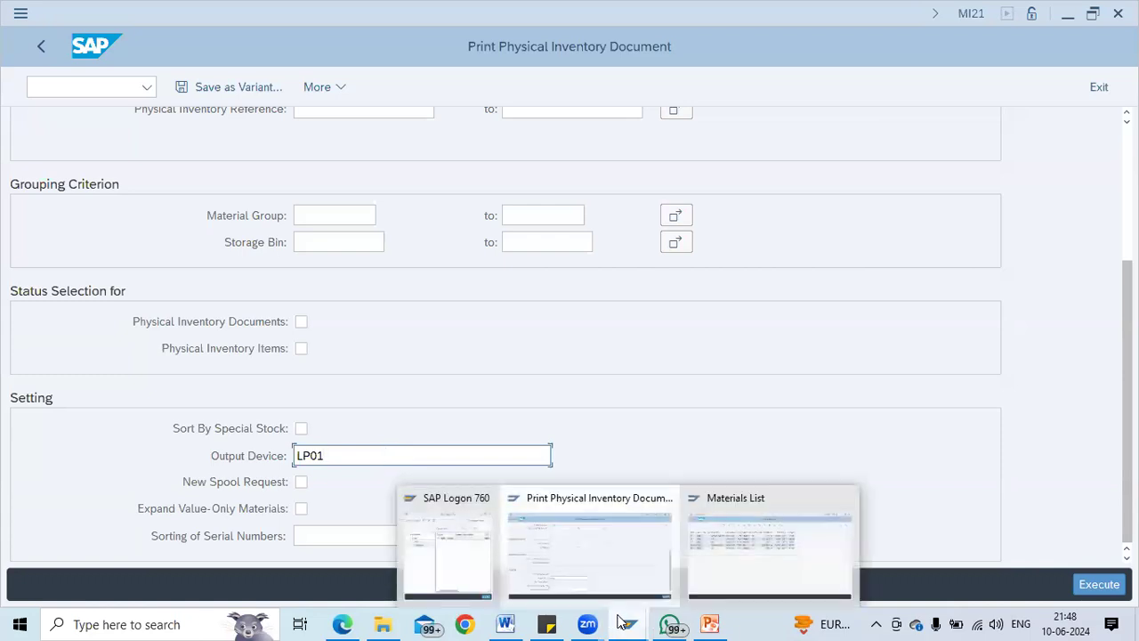
Run the printout of the physical inventory document, examine the count sheet in the print preview, and leave MI21
{"action": "left_click", "coordinate": [1099, 584]}
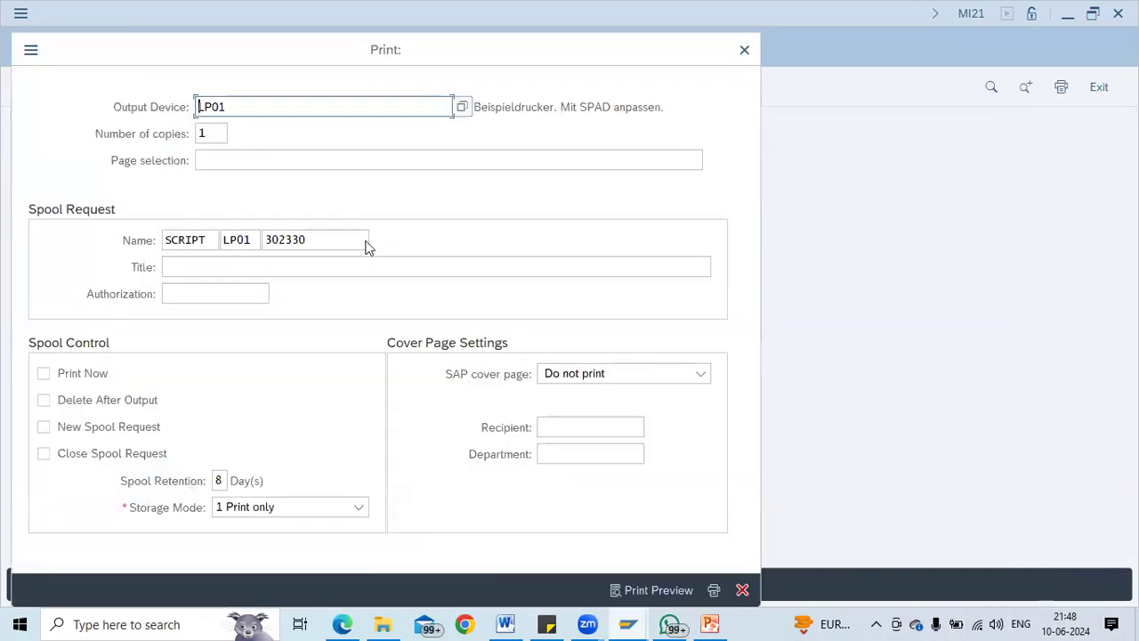
{"action": "left_click", "coordinate": [684, 591]}
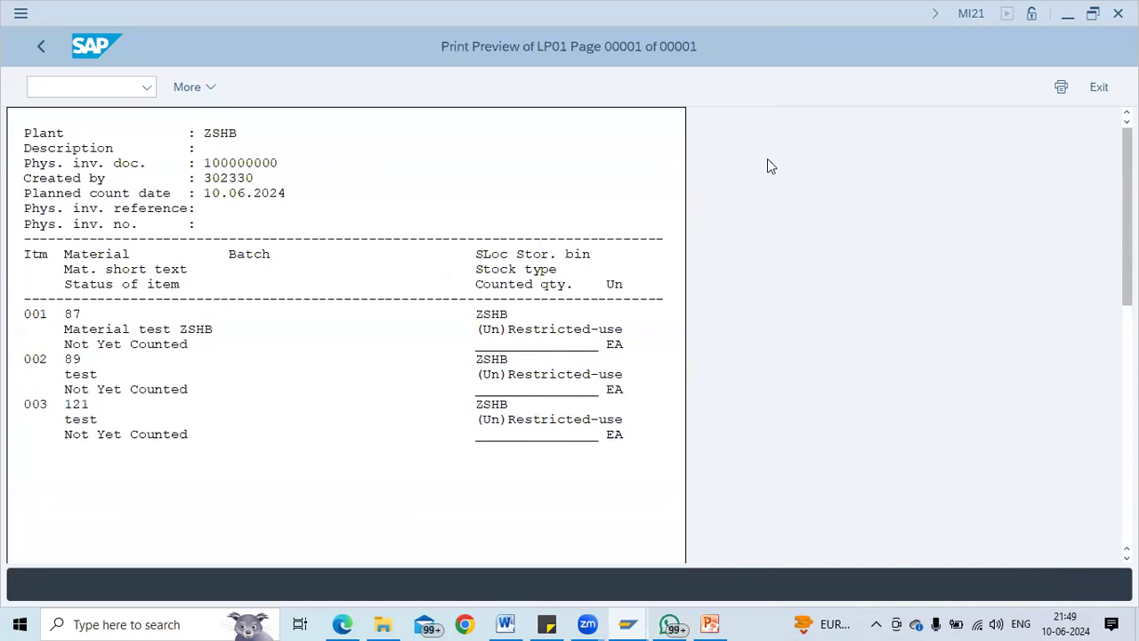
{"action": "left_click", "coordinate": [42, 48]}
{"action": "left_click", "coordinate": [43, 48]}
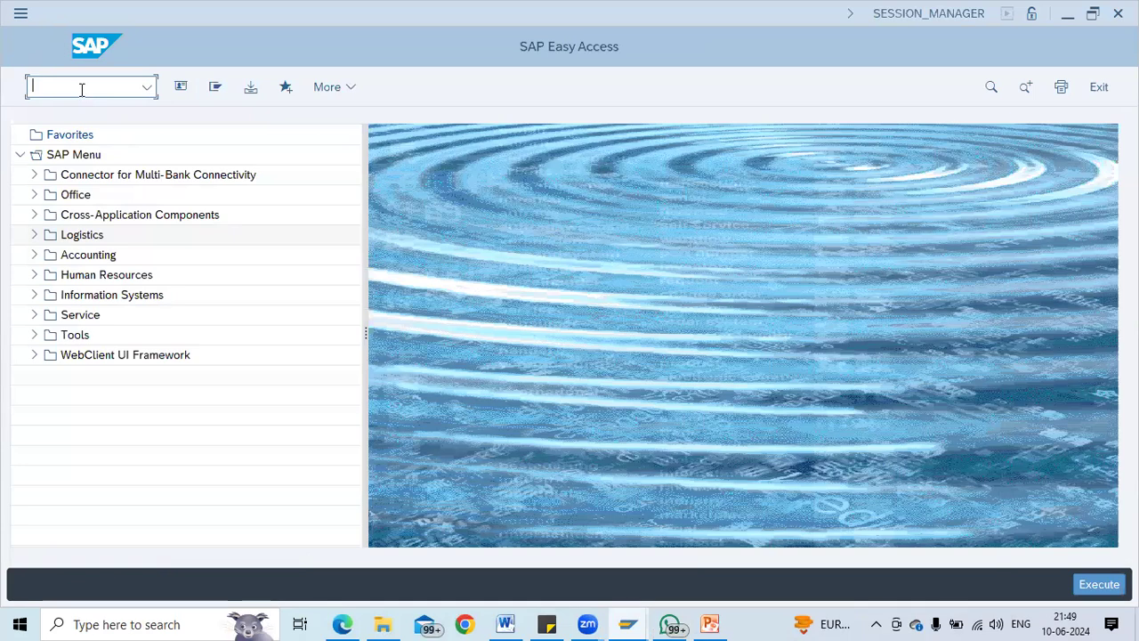
Start transaction MI04 for physical inventory document 100000000 with fiscal year 2024 and count date 10.06.2024
{"action": "type", "text": "ml04"}
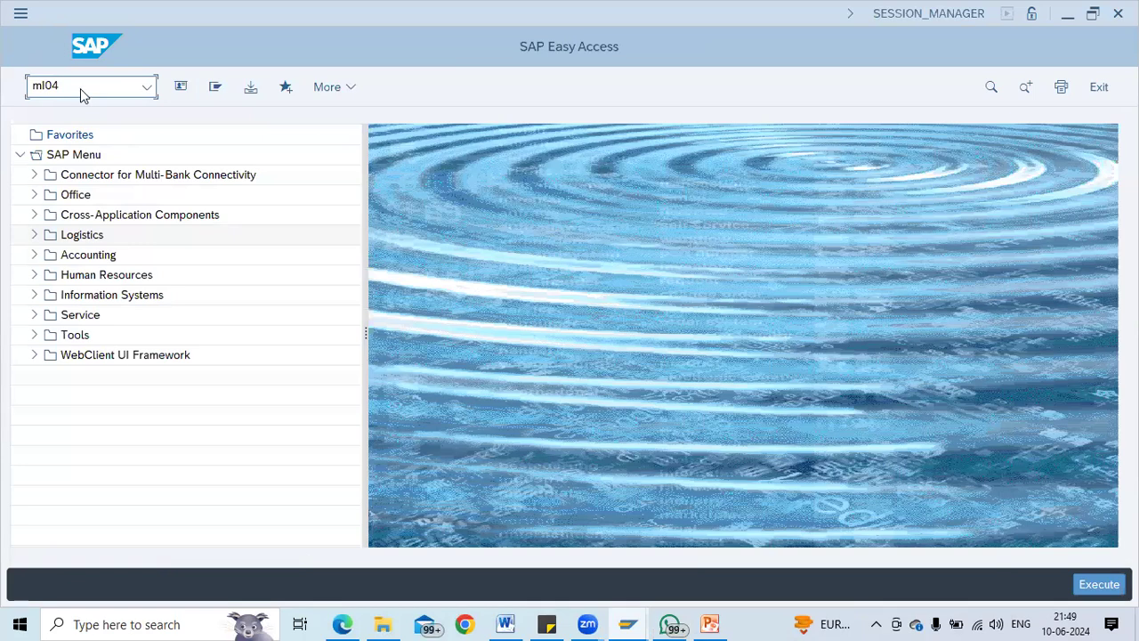
{"action": "key", "text": "Return"}
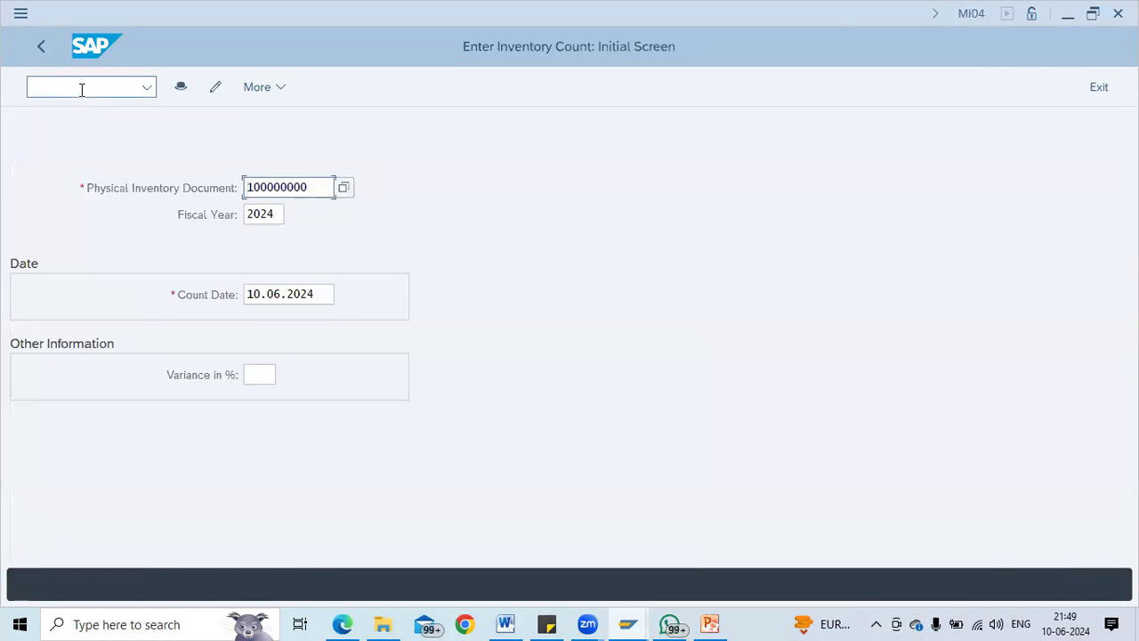
{"action": "left_click", "coordinate": [271, 187]}
{"action": "left_click", "coordinate": [271, 214]}
{"action": "left_click", "coordinate": [310, 294]}
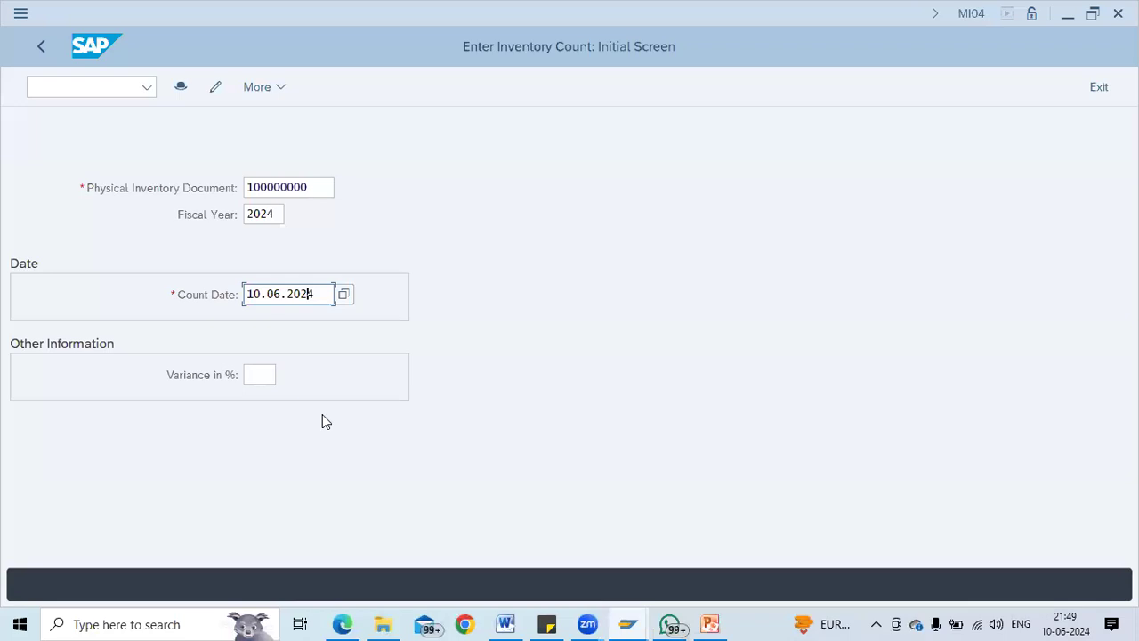
Set the variance to 10 % and open the document's items for count entry
{"action": "left_click", "coordinate": [271, 374]}
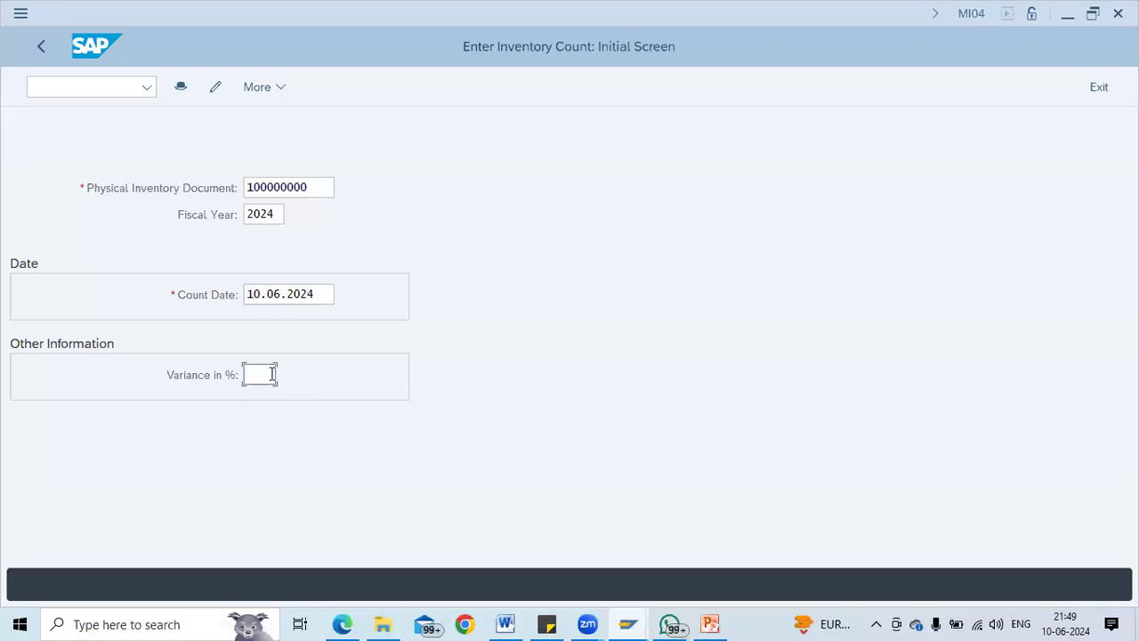
{"action": "type", "text": "10"}
{"action": "key", "text": "BackSpace"}
{"action": "key", "text": "BackSpace"}
{"action": "type", "text": "10"}
{"action": "key", "text": "Return"}
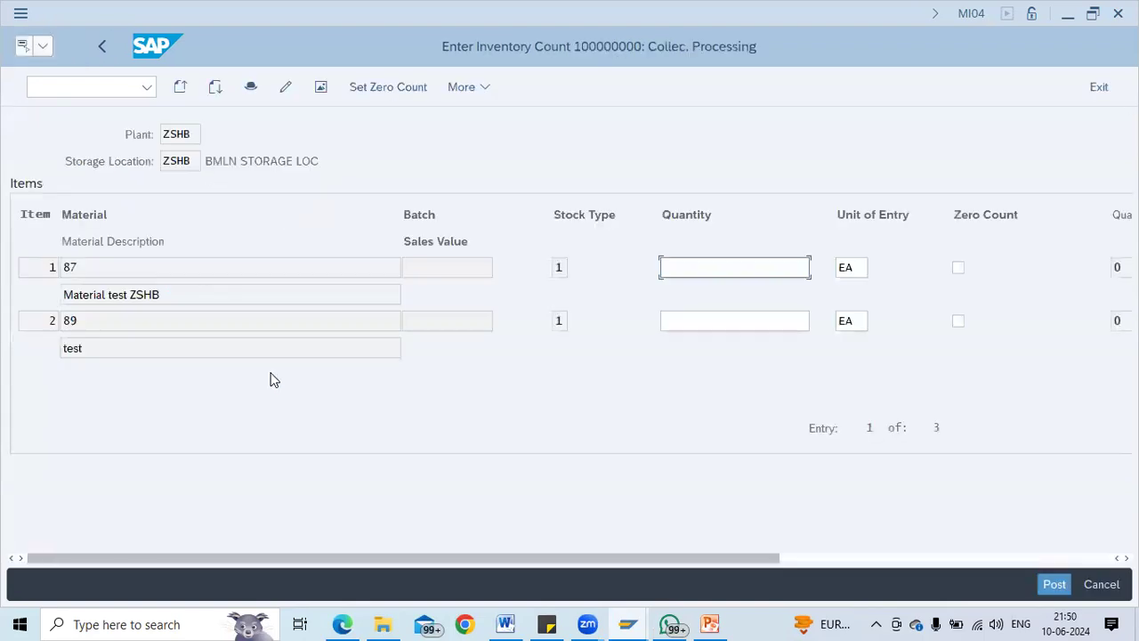
Enter counted quantities of 2 for material 87 and 1 for material 89, and check the entries
{"action": "left_click", "coordinate": [149, 274]}
{"action": "left_click_drag", "start_coordinate": [81, 267], "coordinate": [45, 264]}
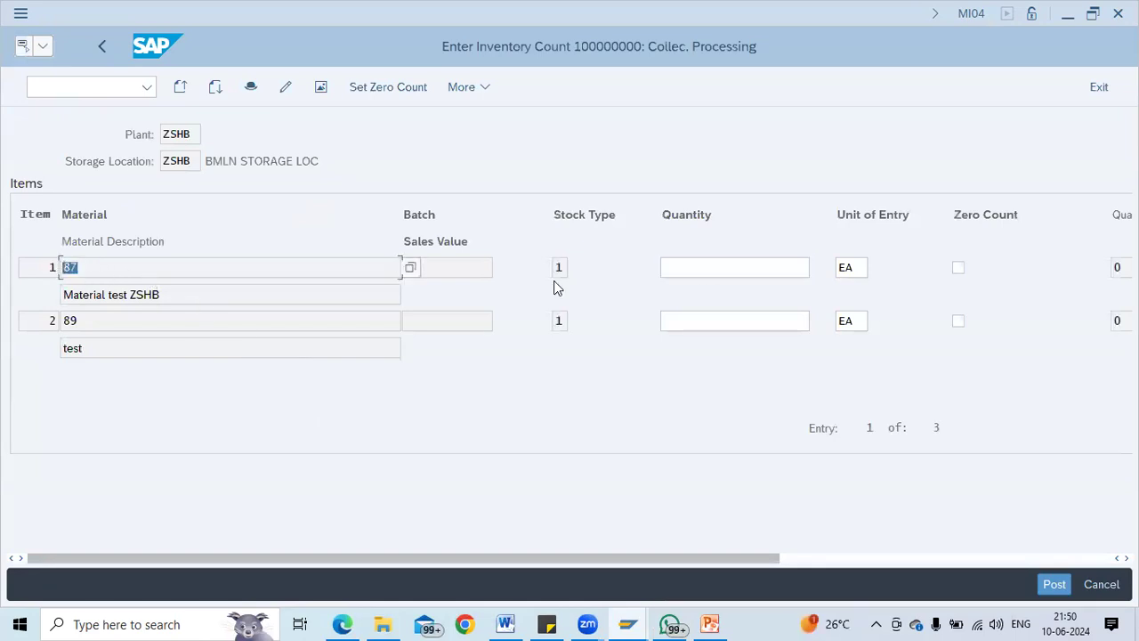
{"action": "left_click", "coordinate": [118, 274]}
{"action": "left_click", "coordinate": [692, 267]}
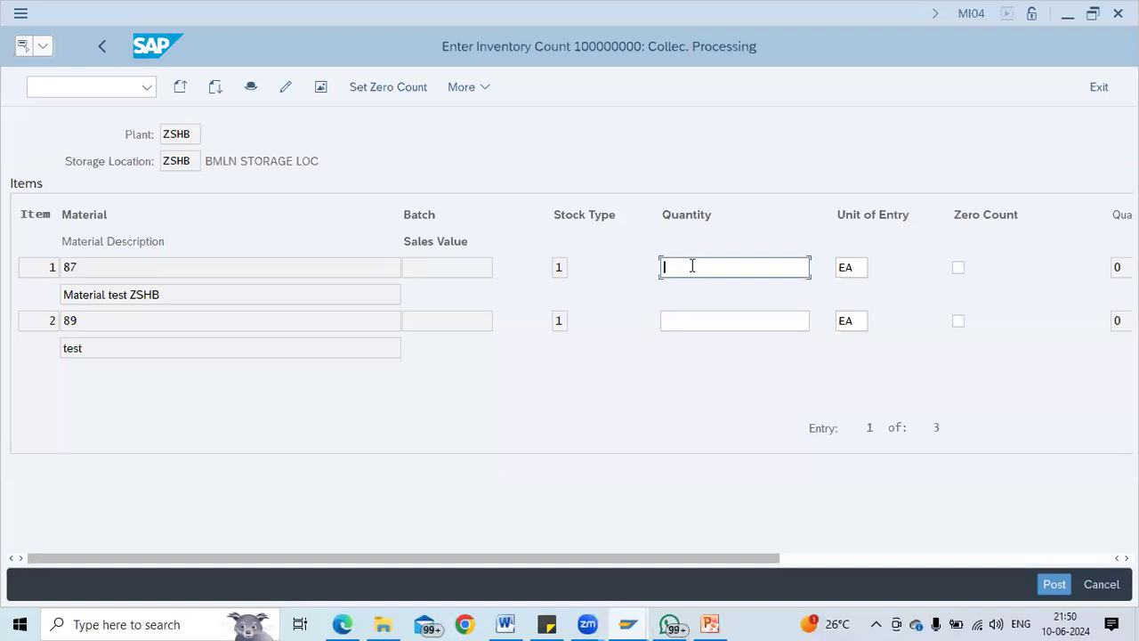
{"action": "type", "text": "2"}
{"action": "left_click", "coordinate": [696, 325]}
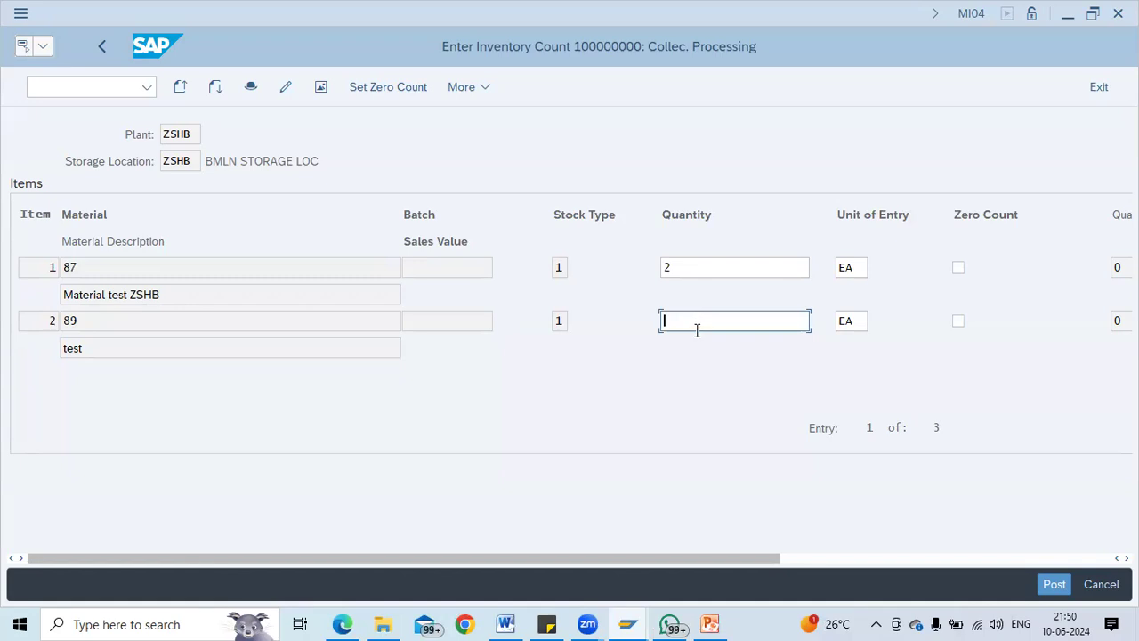
{"action": "type", "text": "1"}
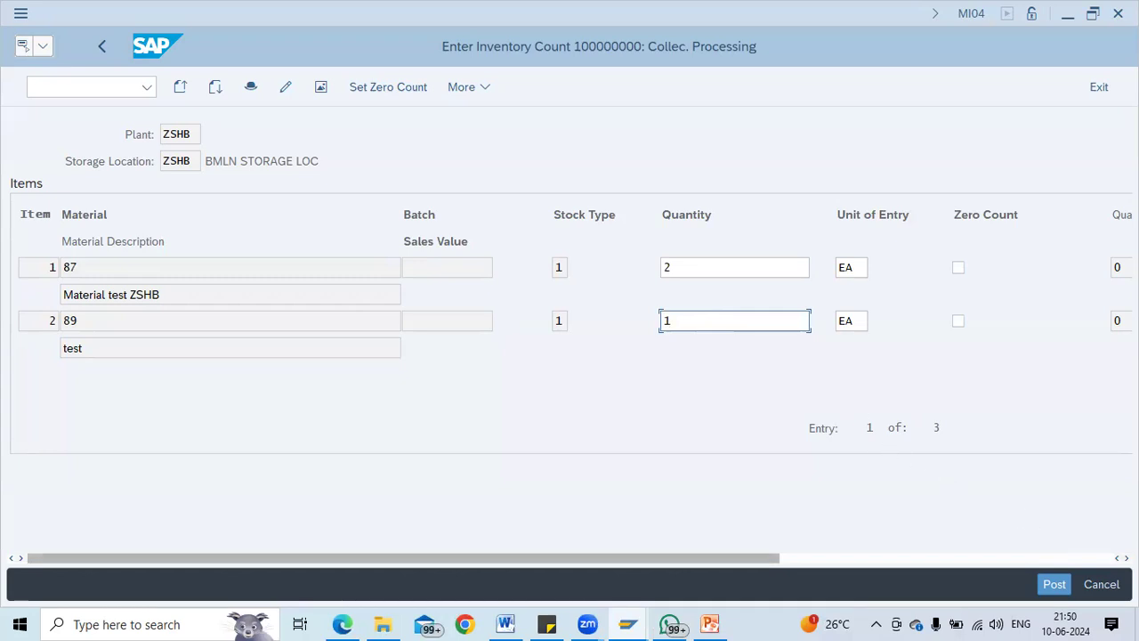
{"action": "scroll", "coordinate": [801, 558], "scroll_direction": "right", "scroll_amount": 1}
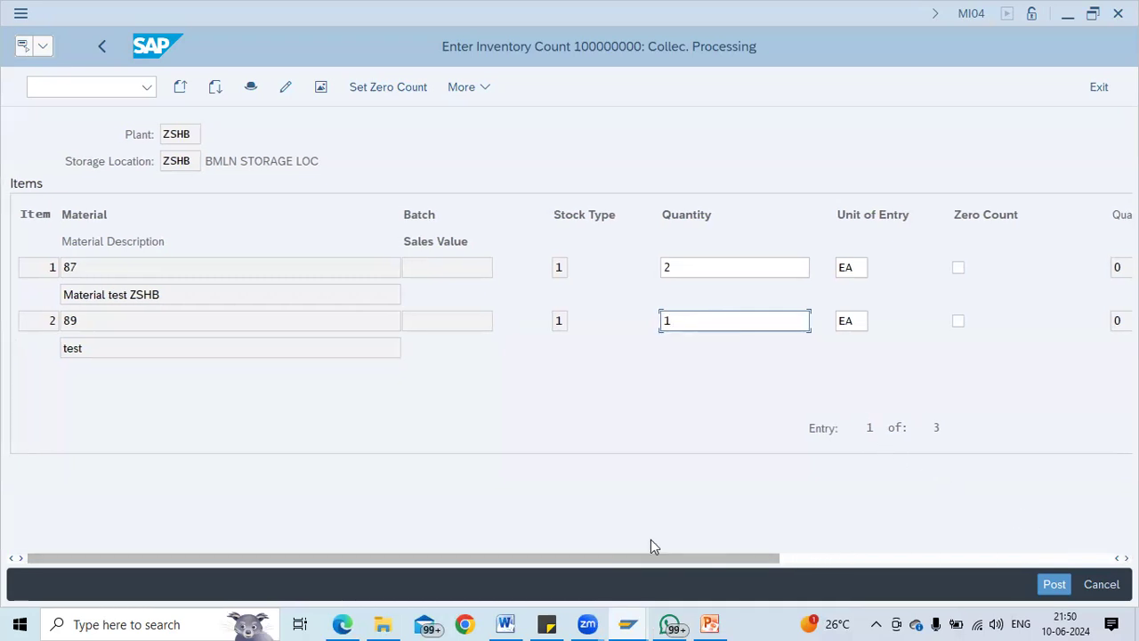
{"action": "scroll", "coordinate": [640, 389], "scroll_direction": "right", "scroll_amount": 3}
{"action": "scroll", "coordinate": [641, 389], "scroll_direction": "left", "scroll_amount": 3}
{"action": "left_click", "coordinate": [216, 89]}
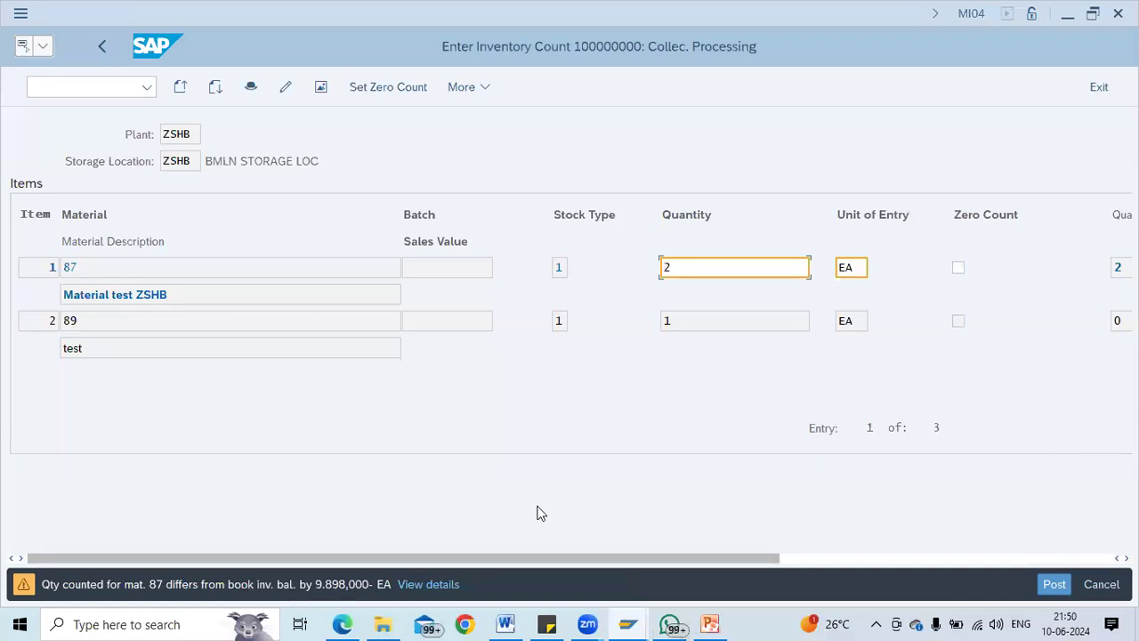
Read the detailed explanation of the quantity difference warning for material 87 and close it
{"action": "double_click", "coordinate": [693, 267]}
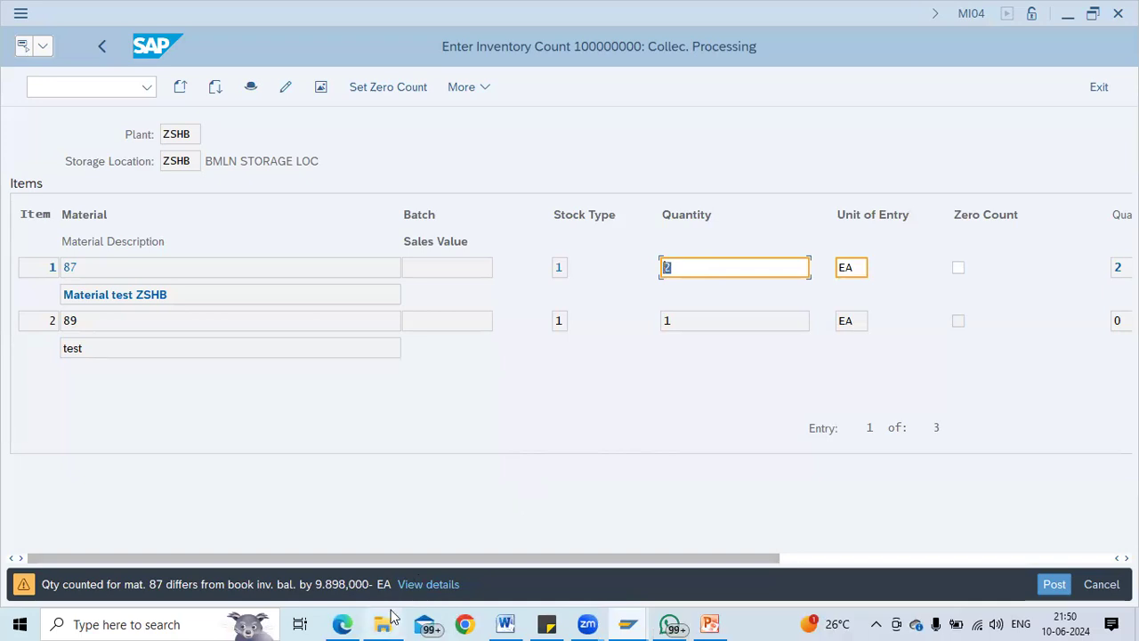
{"action": "left_click", "coordinate": [412, 590]}
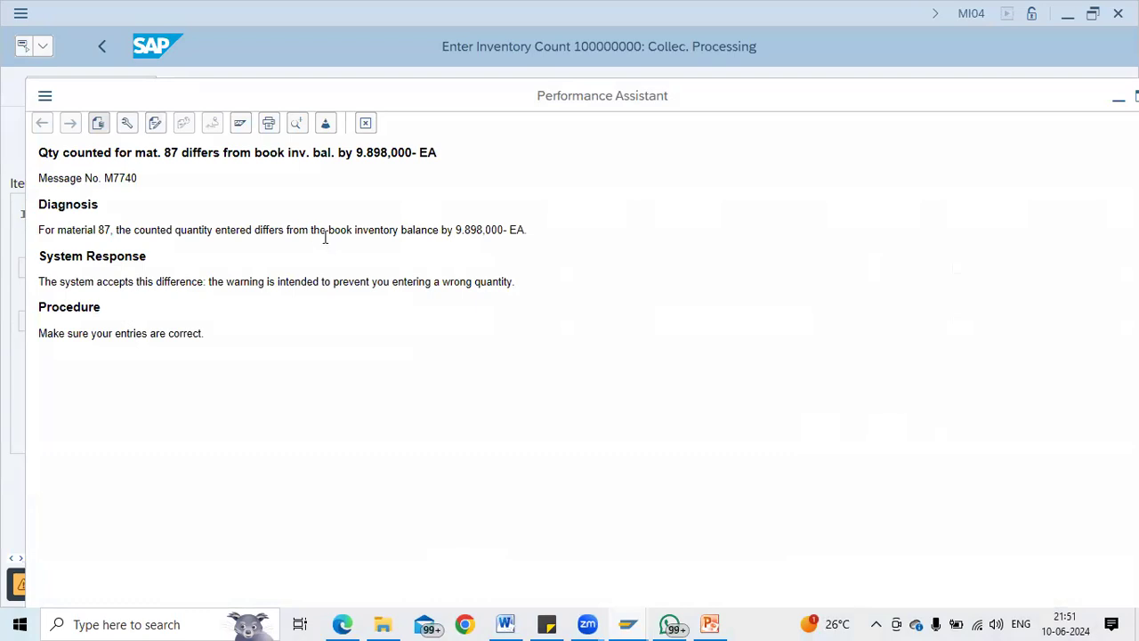
{"action": "left_click_drag", "start_coordinate": [455, 228], "coordinate": [511, 235]}
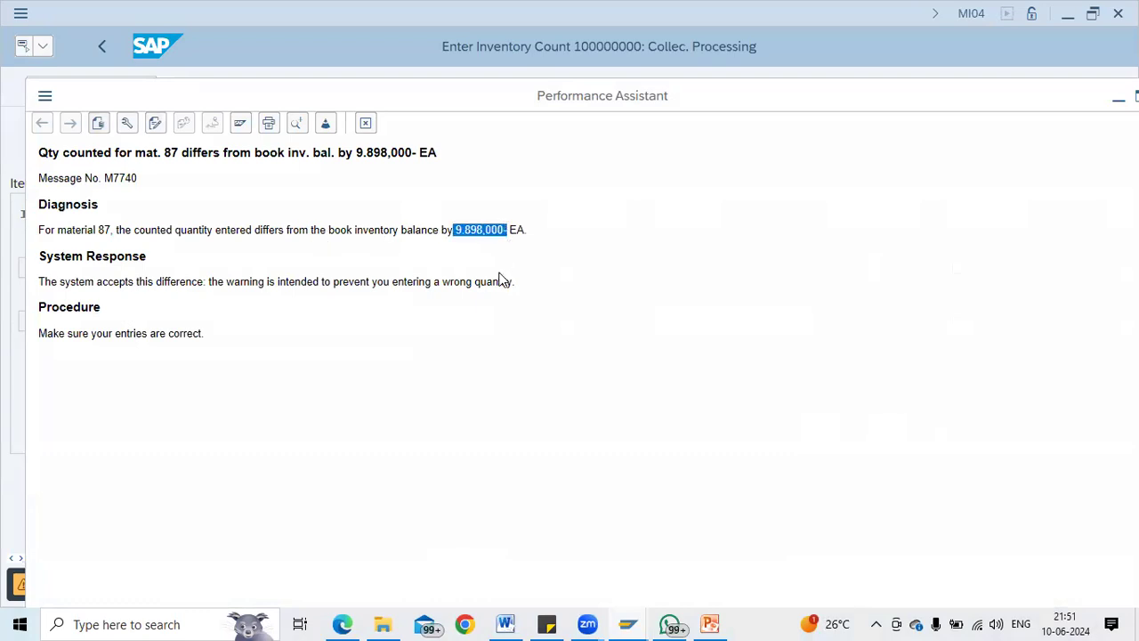
{"action": "key", "text": "Escape"}
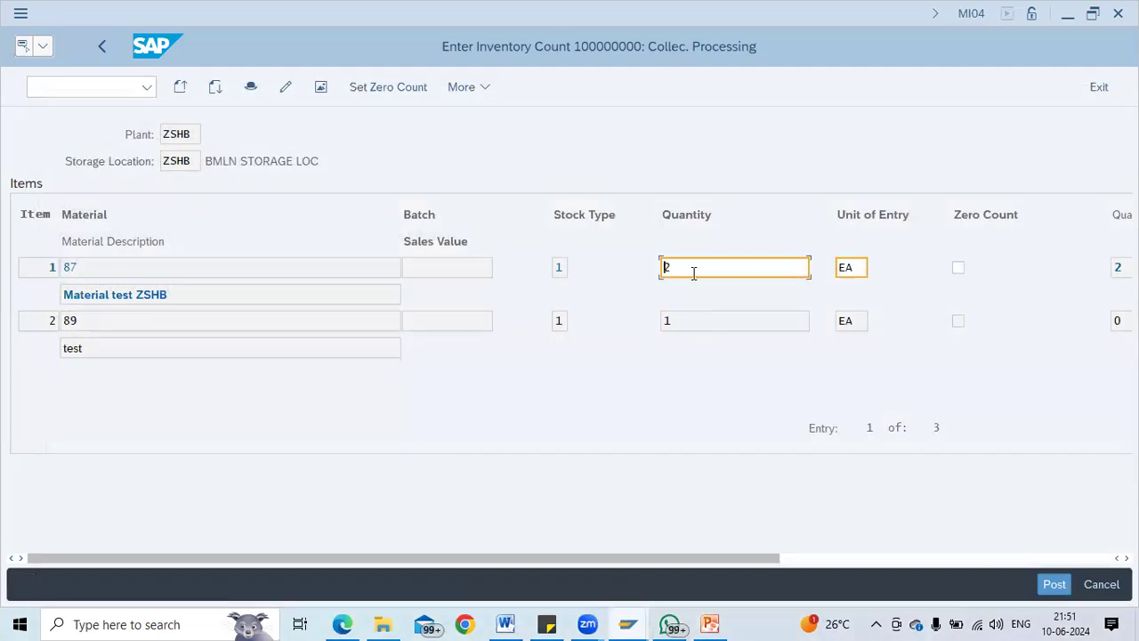
Set the counted quantity of material 87 to 10000 EA and confirm the entry
{"action": "left_click_drag", "start_coordinate": [676, 264], "coordinate": [645, 272]}
{"action": "type", "text": "10000"}
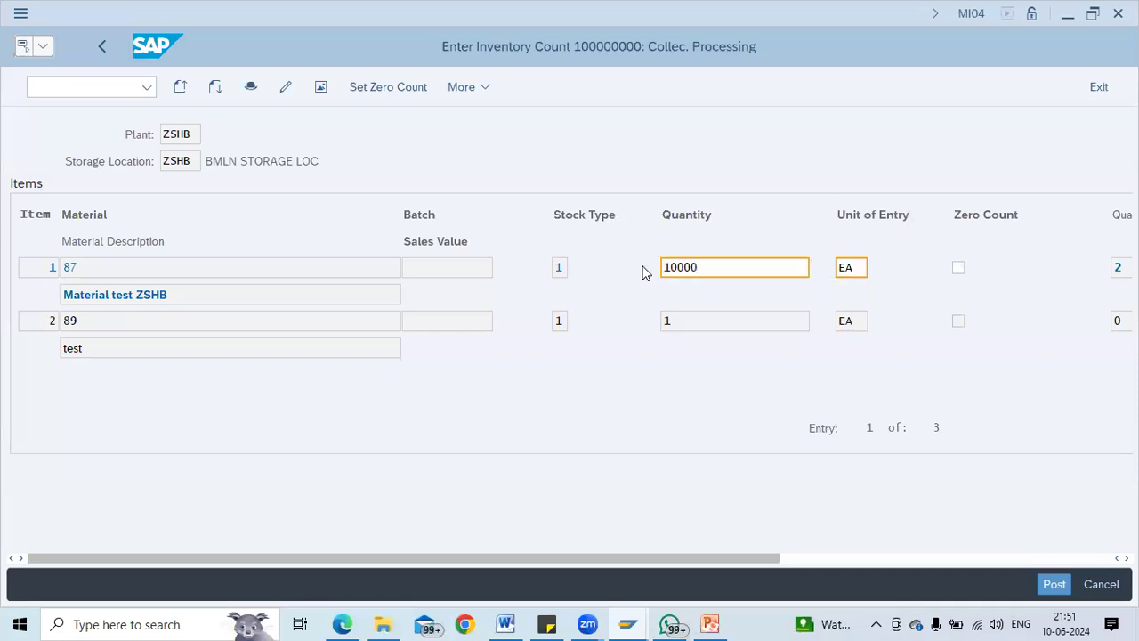
{"action": "key", "text": "Return"}
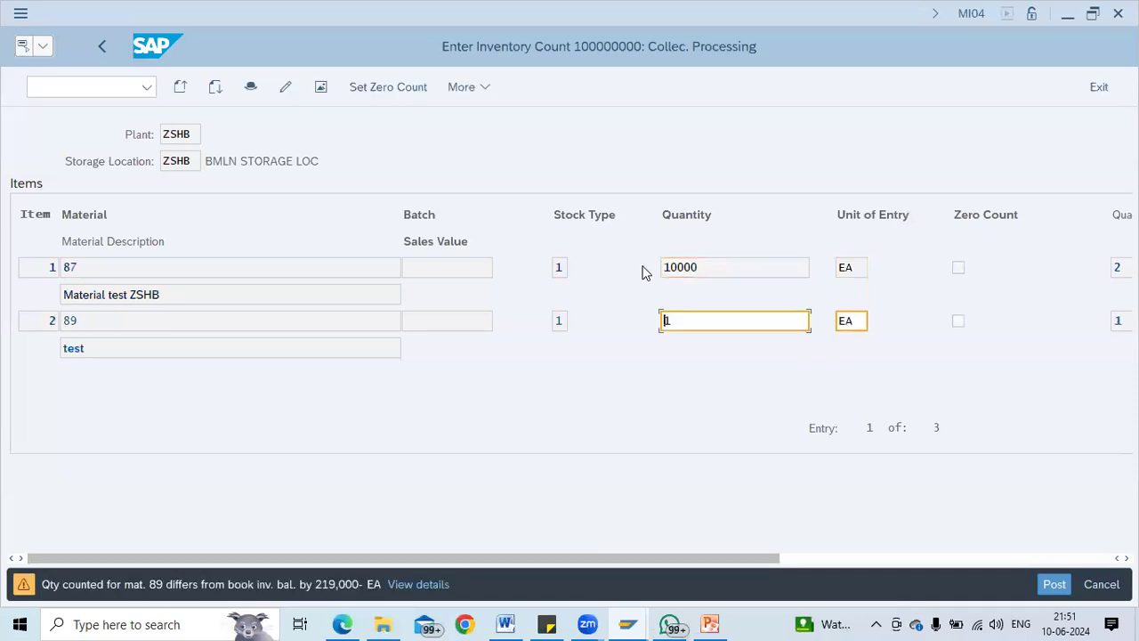
Set the counted quantity of material 89 to 220.000 EA and check it
{"action": "key", "text": "BackSpace"}
{"action": "type", "text": "22"}
{"action": "type", "text": "0.000"}
{"action": "key", "text": "Return"}
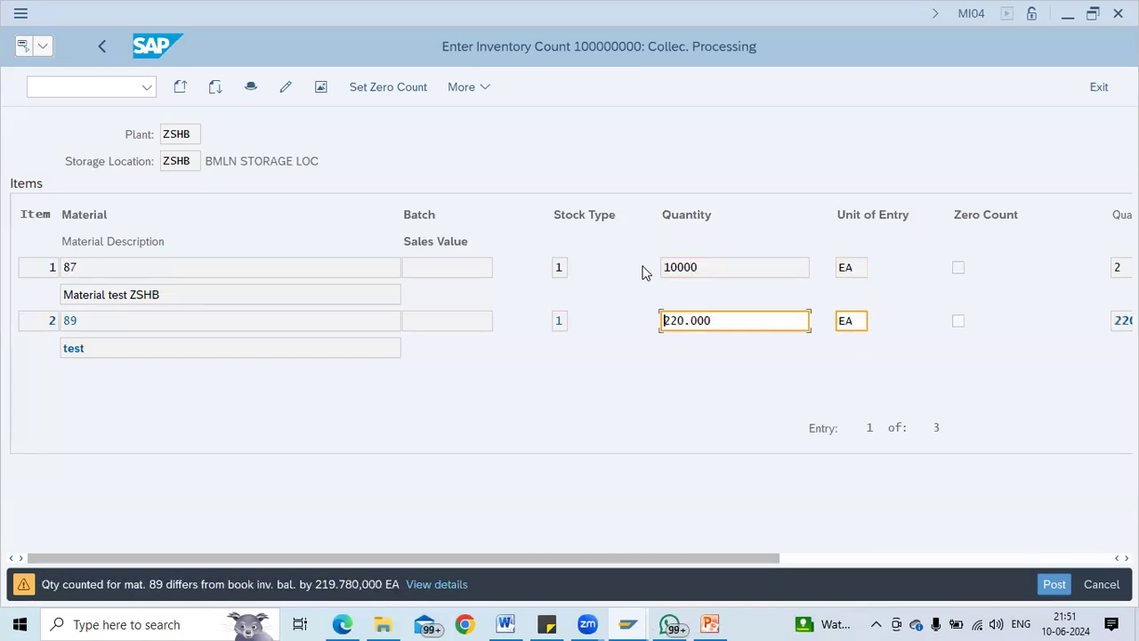
Set the counted quantity of material 89 to 2.200.000 EA and accept the difference
{"action": "left_click_drag", "start_coordinate": [718, 324], "coordinate": [601, 316]}
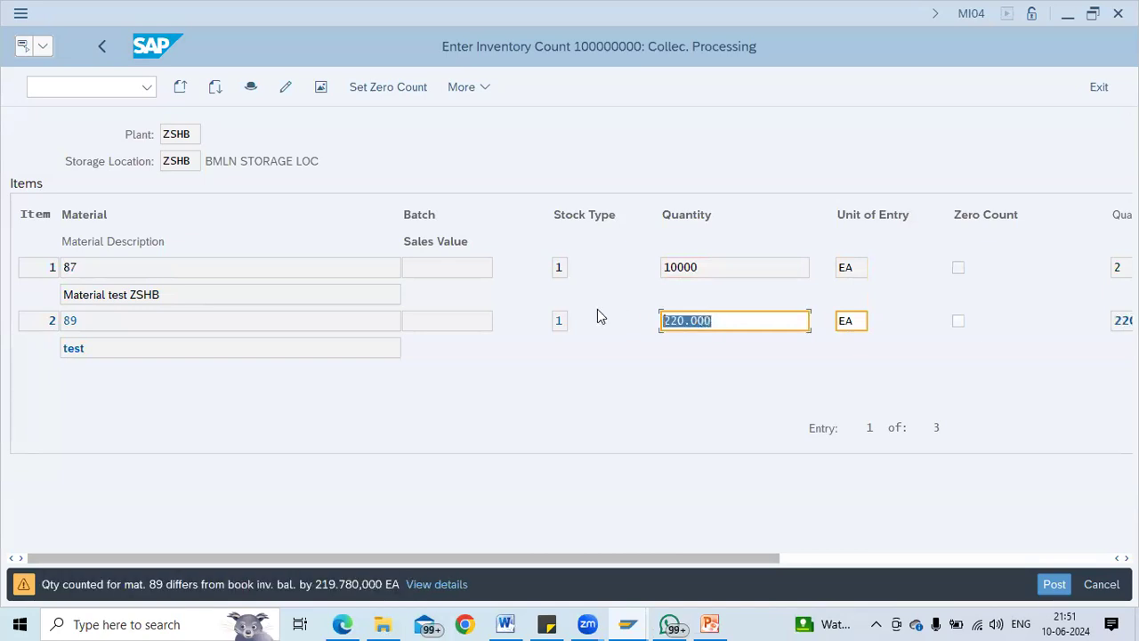
{"action": "type", "text": "22"}
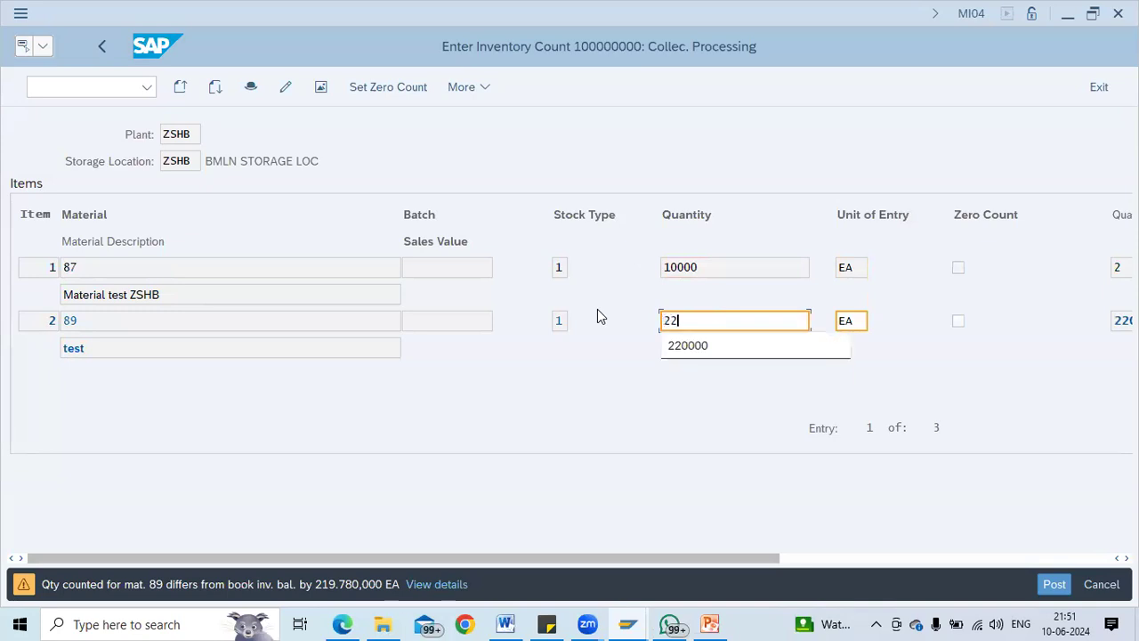
{"action": "type", "text": "00000"}
{"action": "key", "text": "Return"}
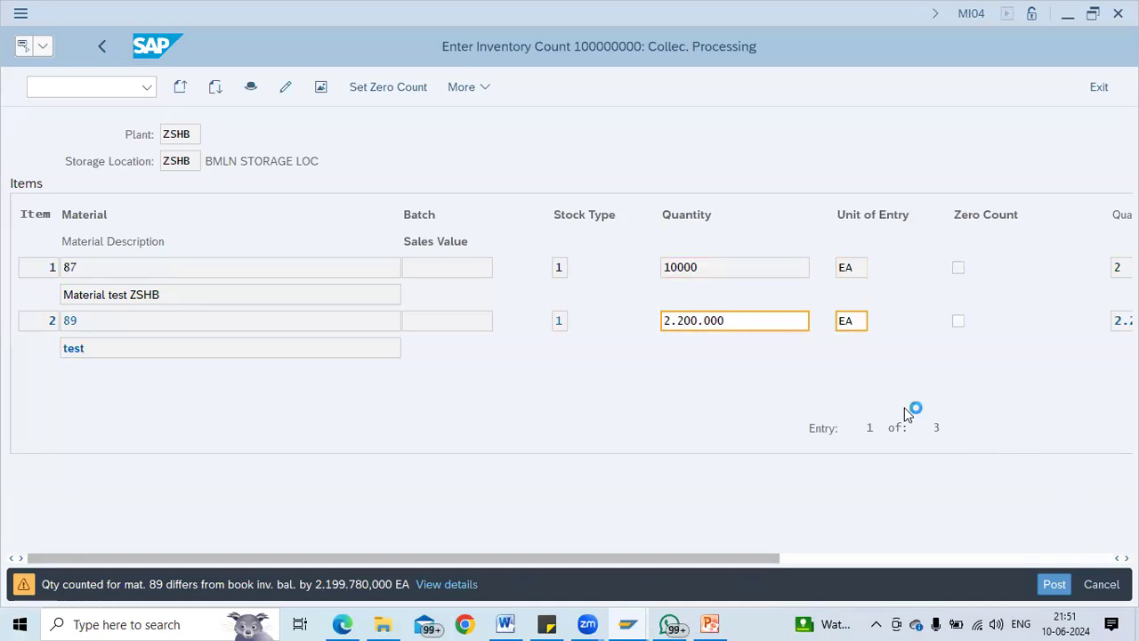
Enter a counted quantity of 4.000 EA for material 121 and accept the difference warning
{"action": "scroll", "coordinate": [908, 409], "scroll_direction": "down", "scroll_amount": 1}
{"action": "left_click", "coordinate": [746, 320]}
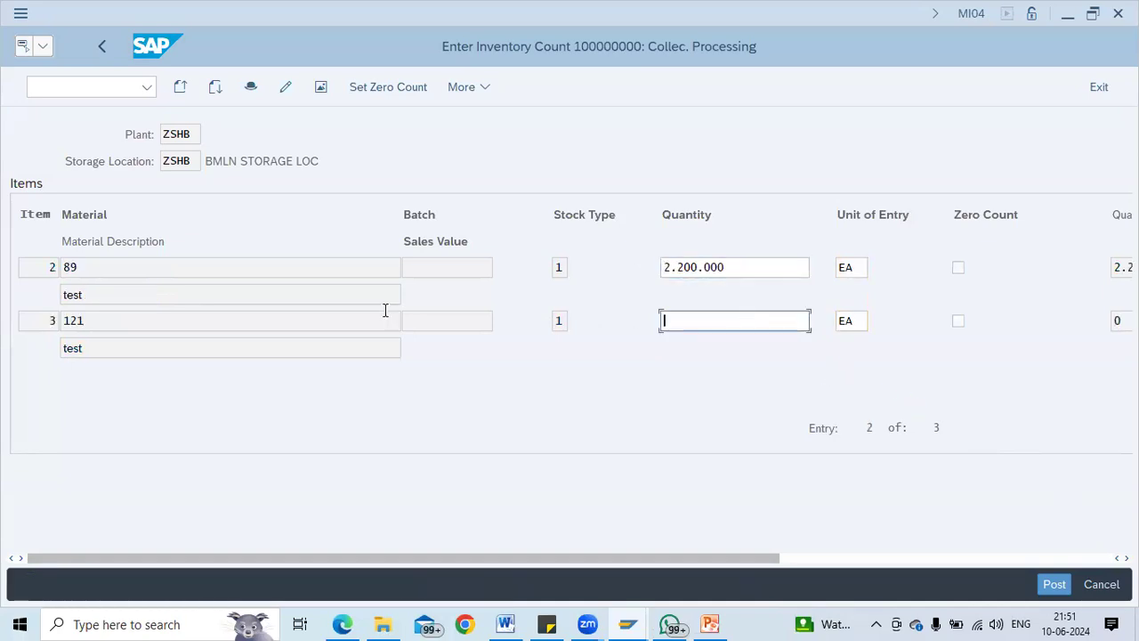
{"action": "left_click", "coordinate": [214, 324]}
{"action": "left_click", "coordinate": [684, 323]}
{"action": "type", "text": "4."}
{"action": "type", "text": "000"}
{"action": "key", "text": "Return"}
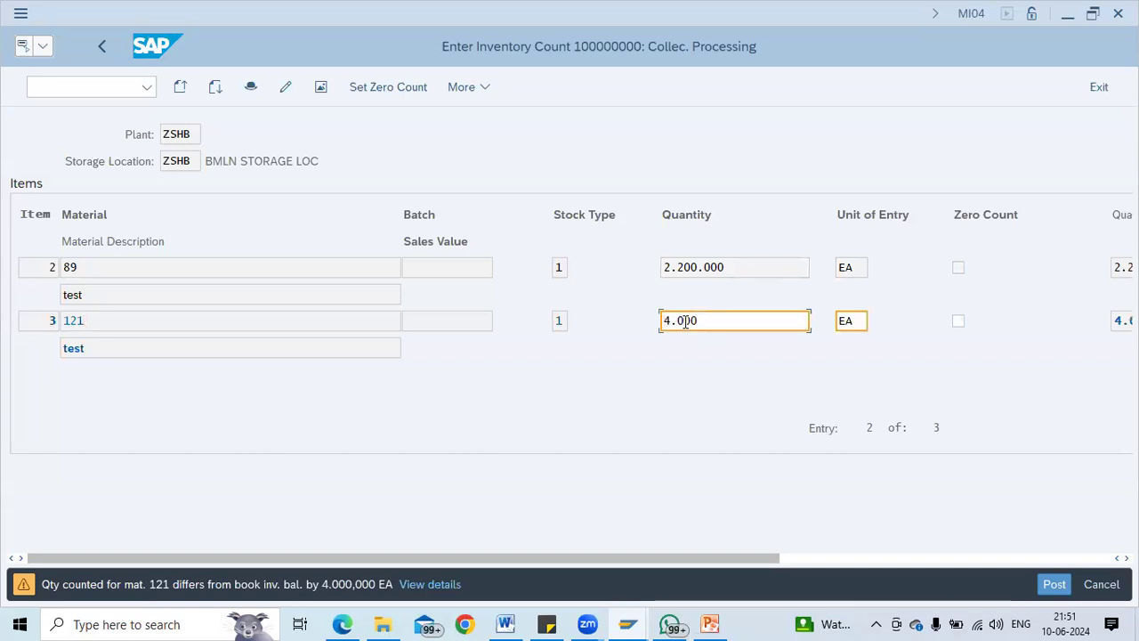
{"action": "key", "text": "Return"}
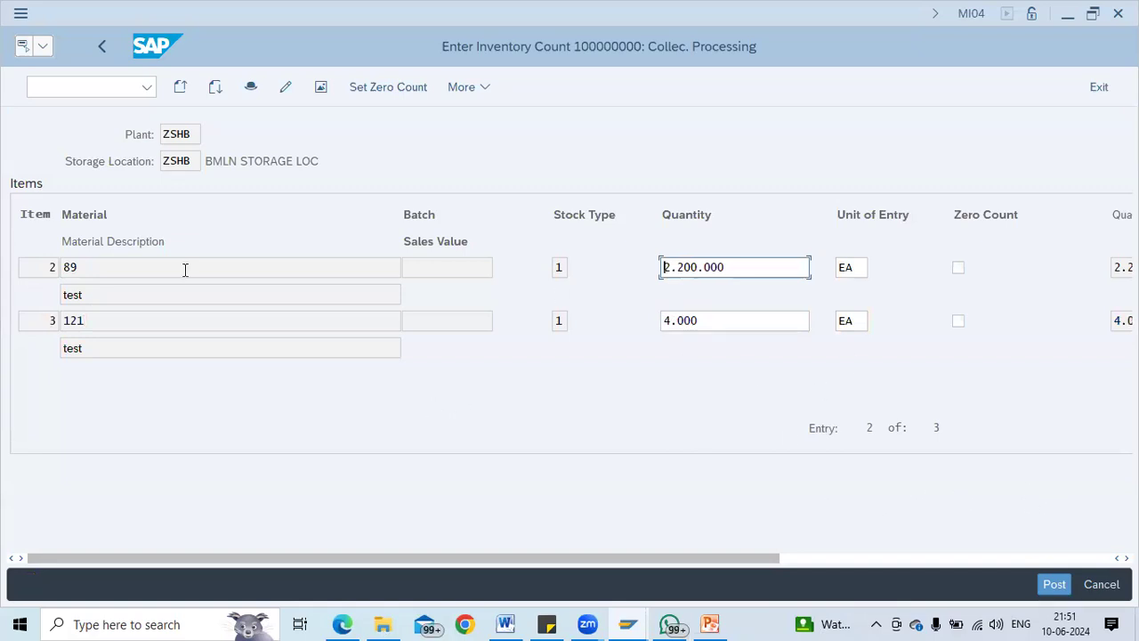
Review the counted quantities of materials 89 and 121 and post the inventory count
{"action": "left_click", "coordinate": [180, 87]}
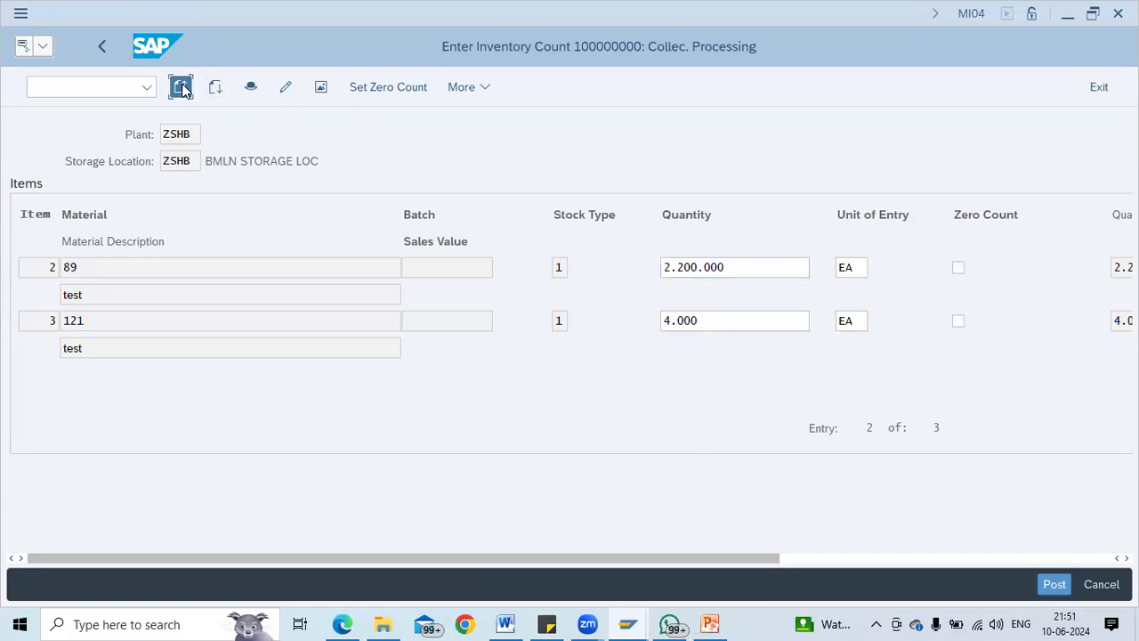
{"action": "left_click_drag", "start_coordinate": [712, 267], "coordinate": [620, 268]}
{"action": "left_click_drag", "start_coordinate": [748, 322], "coordinate": [663, 374]}
{"action": "left_click", "coordinate": [215, 86]}
{"action": "left_click", "coordinate": [706, 321]}
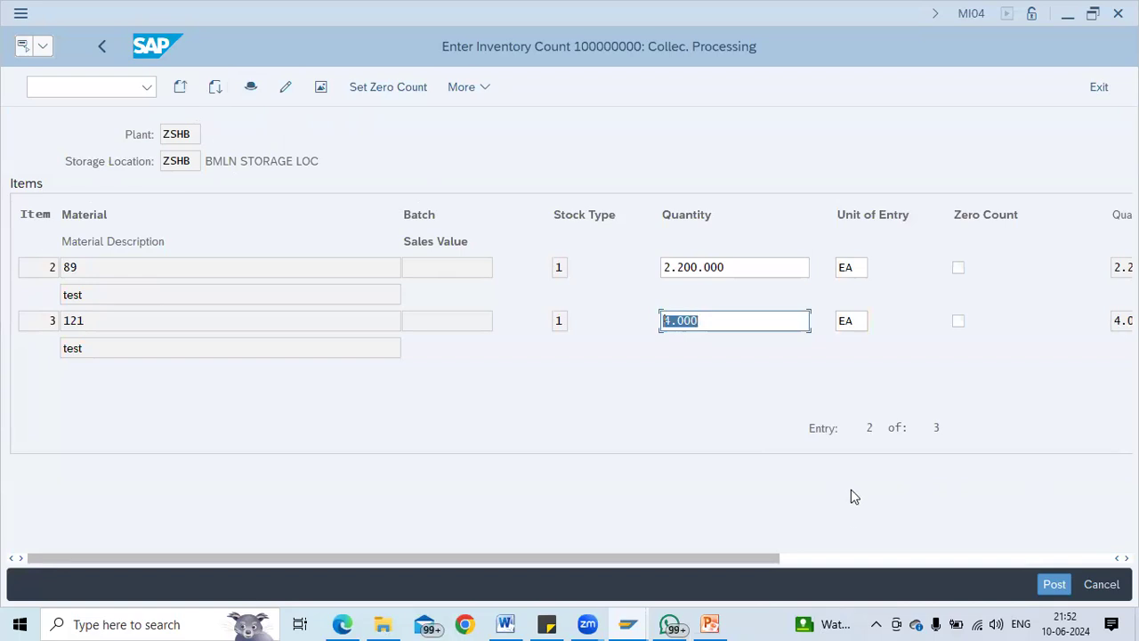
{"action": "left_click", "coordinate": [959, 324]}
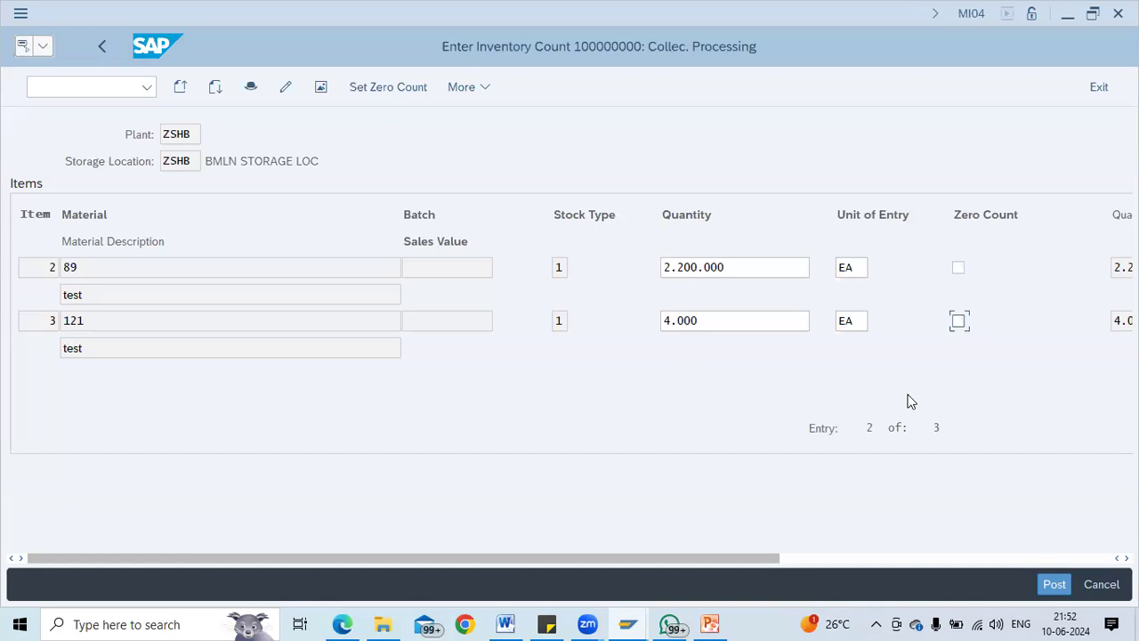
{"action": "key", "text": "ctrl+s"}
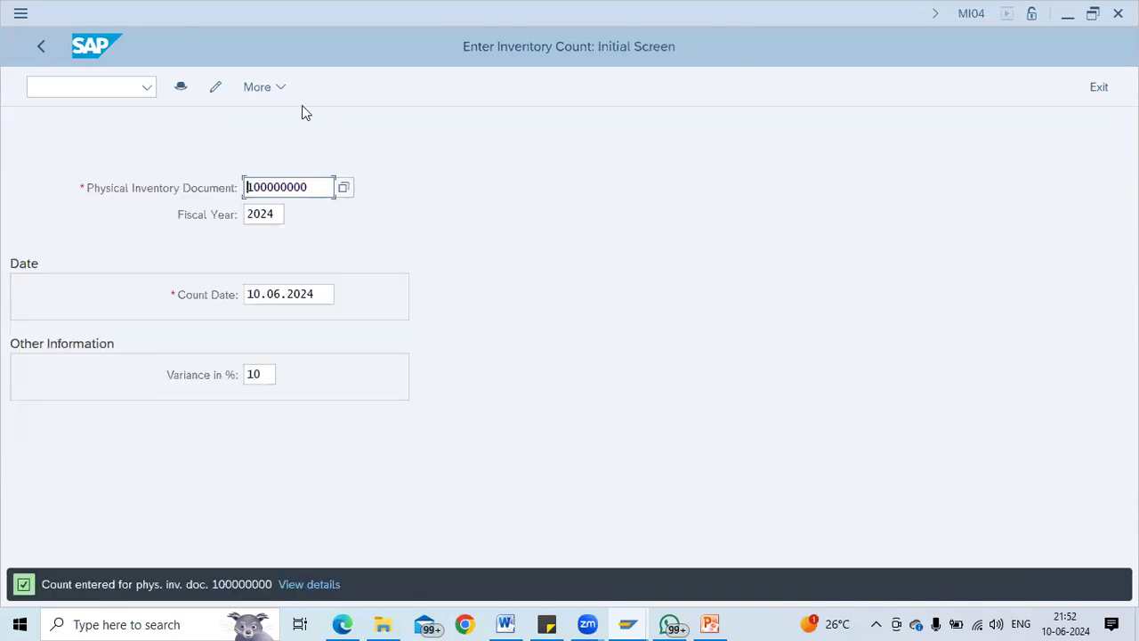
Display the posted inventory count for document 100000000 and examine all columns of its item overview
{"action": "left_click", "coordinate": [270, 89]}
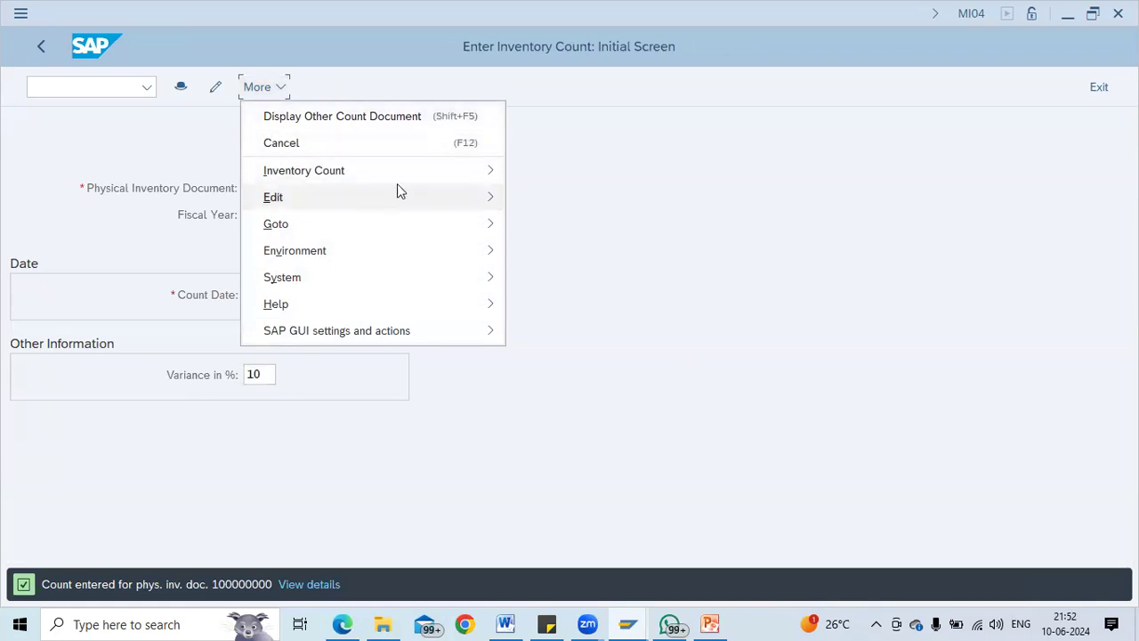
{"action": "mouse_move", "coordinate": [422, 170]}
{"action": "left_click", "coordinate": [562, 280]}
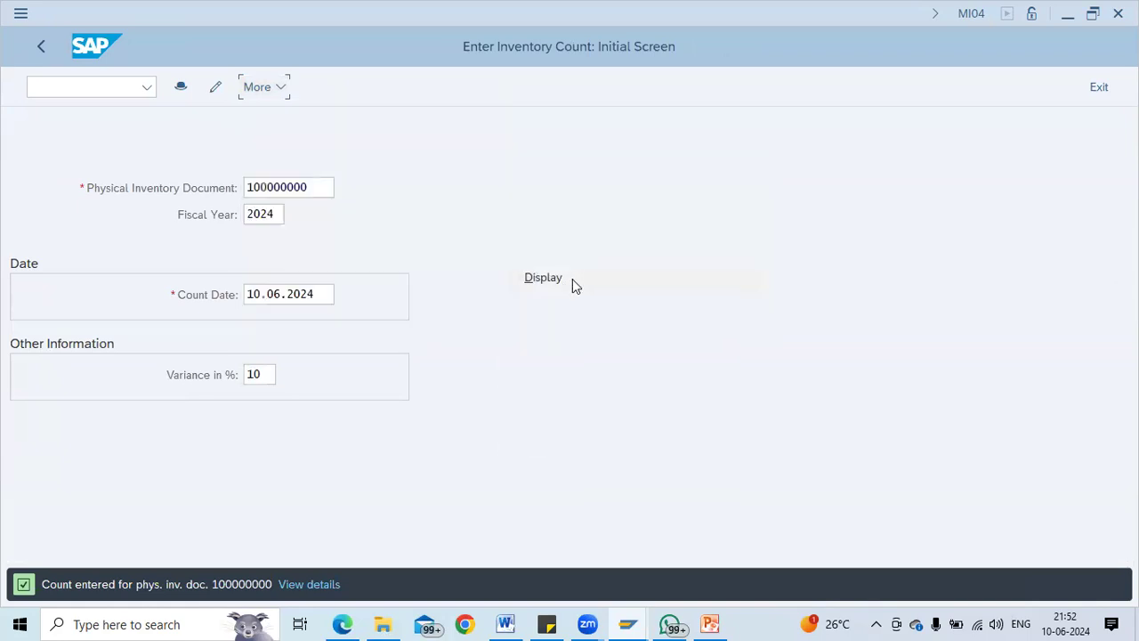
{"action": "key", "text": "Return"}
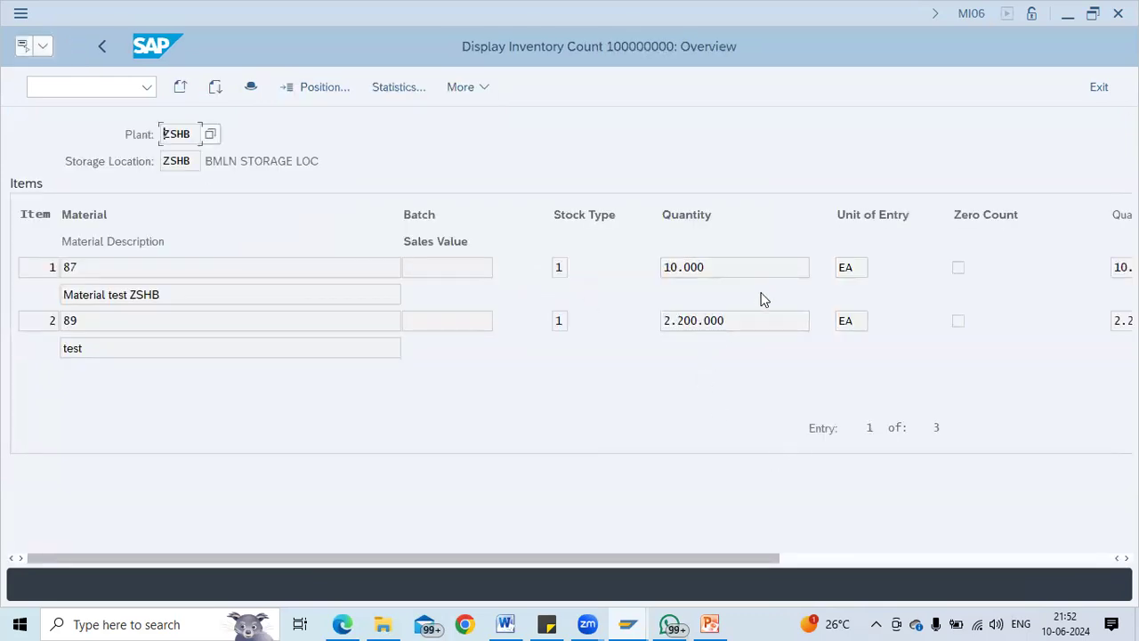
{"action": "left_click", "coordinate": [839, 559]}
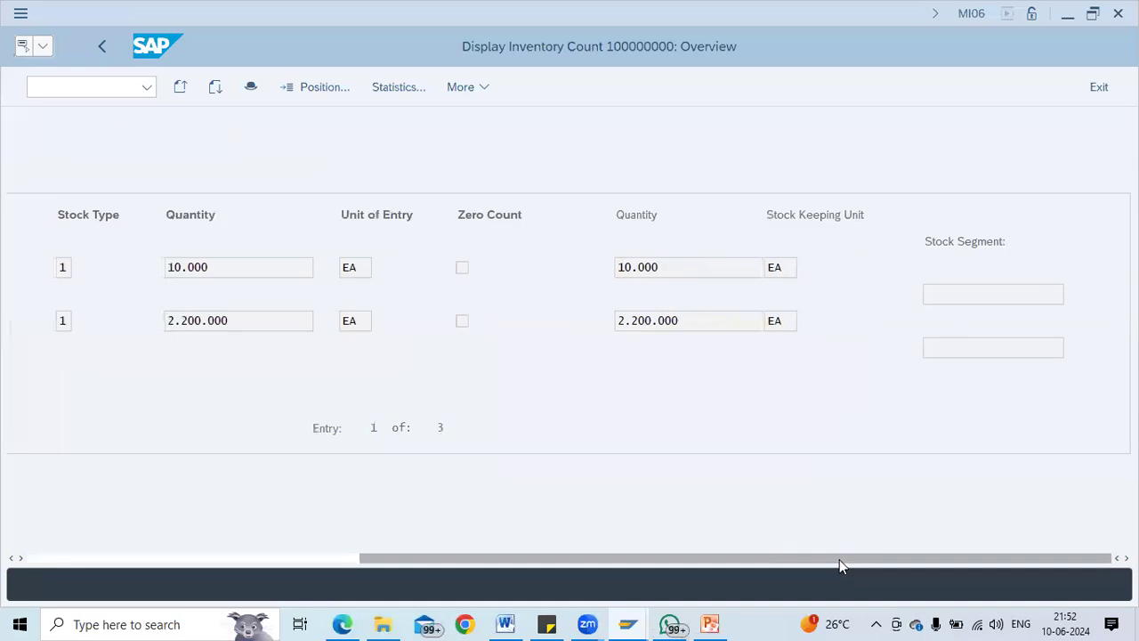
{"action": "left_click_drag", "start_coordinate": [839, 559], "coordinate": [475, 560]}
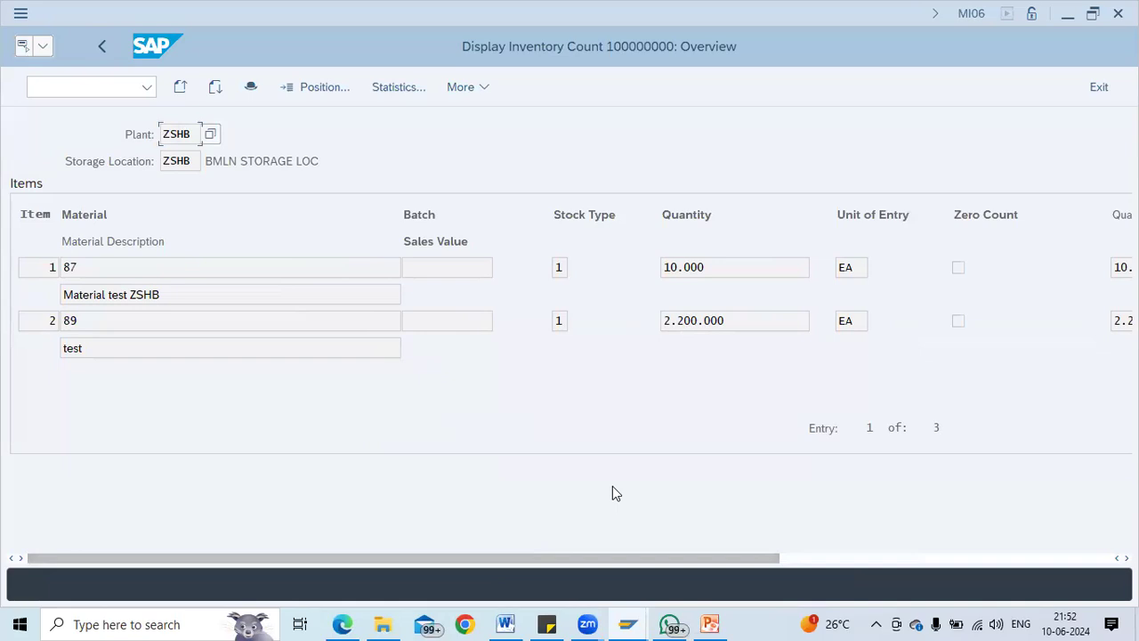
Start transaction MI05 and open the inventory count of document 100000000 for changing
{"action": "left_click", "coordinate": [76, 82]}
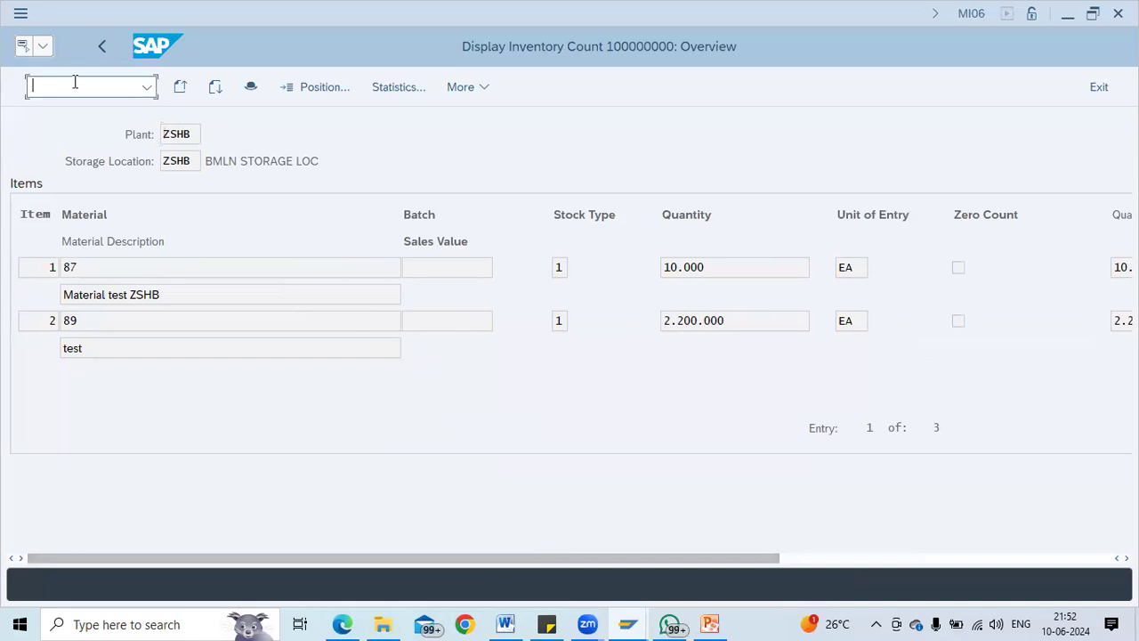
{"action": "type", "text": "/nmi05"}
{"action": "key", "text": "Return"}
{"action": "key", "text": "Return"}
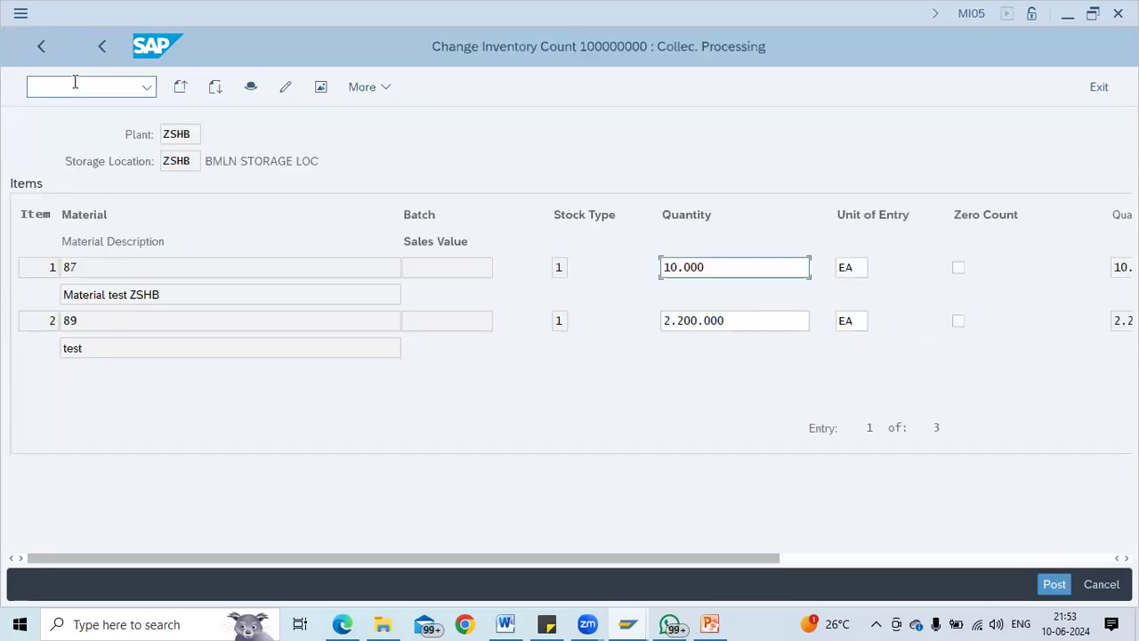
Leave the count change for material 89 untouched and start transaction MI20 for the list of inventory differences
{"action": "left_click", "coordinate": [722, 323]}
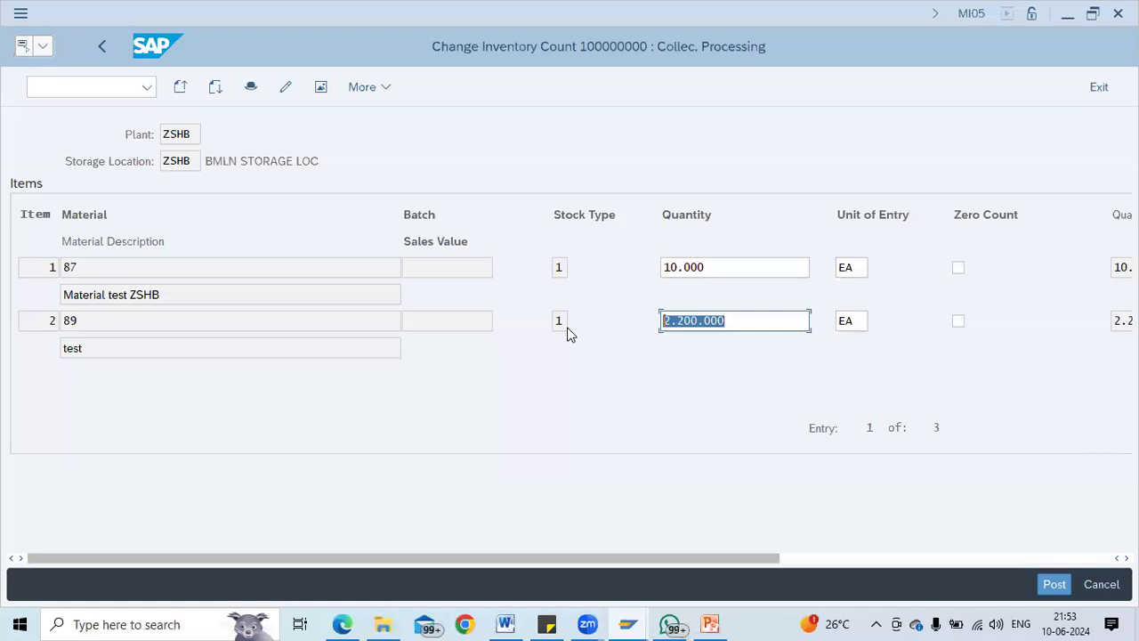
{"action": "left_click", "coordinate": [88, 83]}
{"action": "type", "text": "/nmi20"}
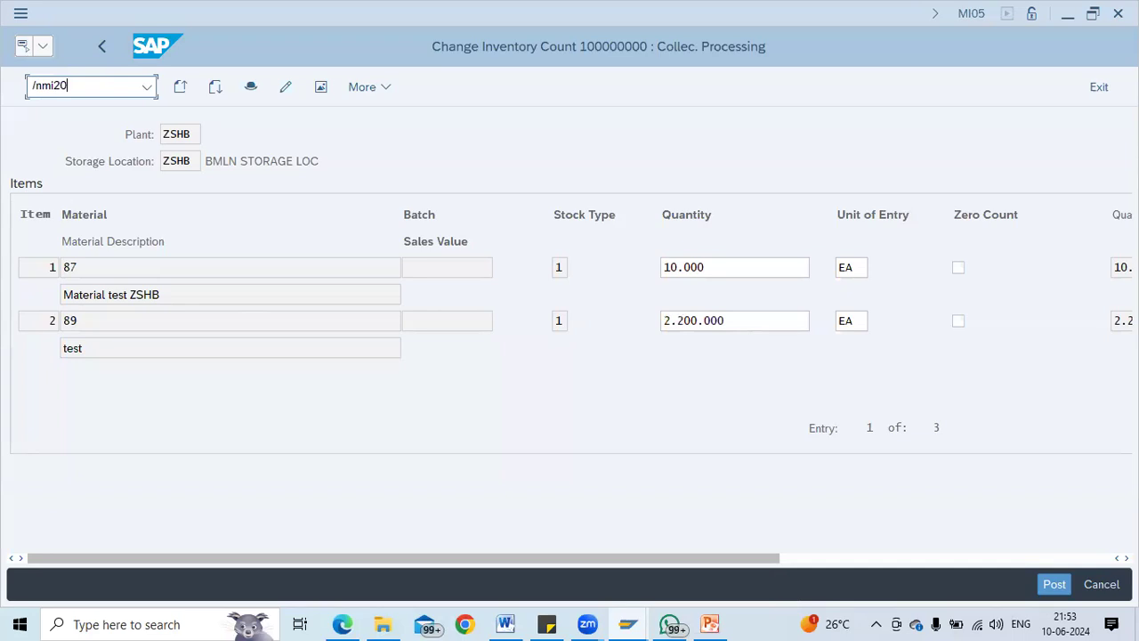
{"action": "key", "text": "Return"}
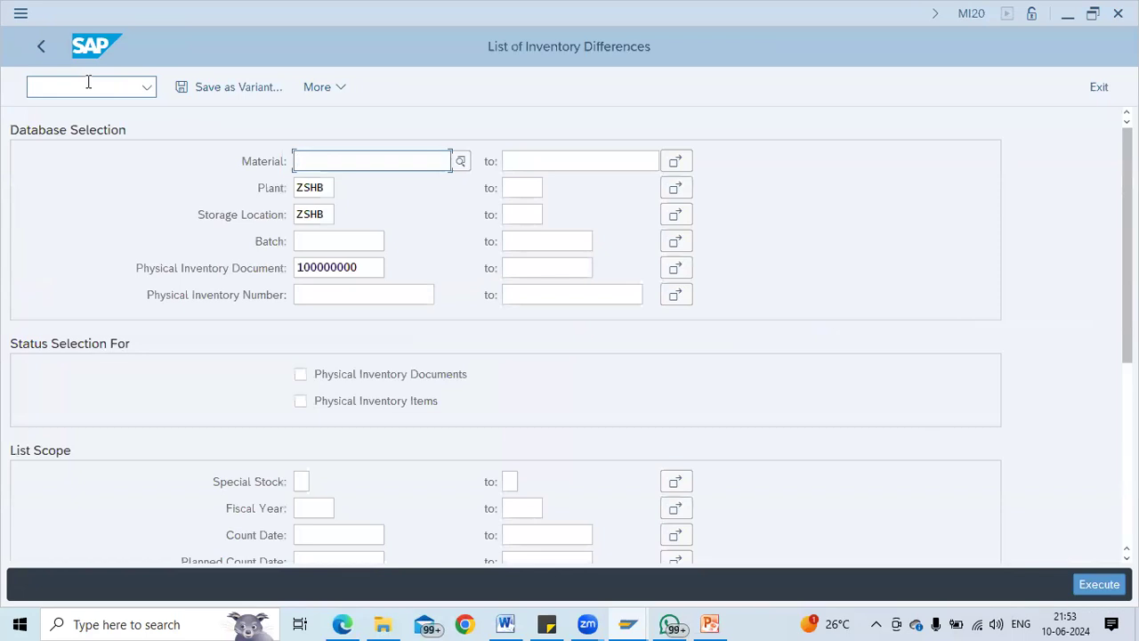
Run the list of inventory differences for plant ZSHB, storage location ZSHB and physical inventory document 100000000
{"action": "left_click", "coordinate": [323, 188]}
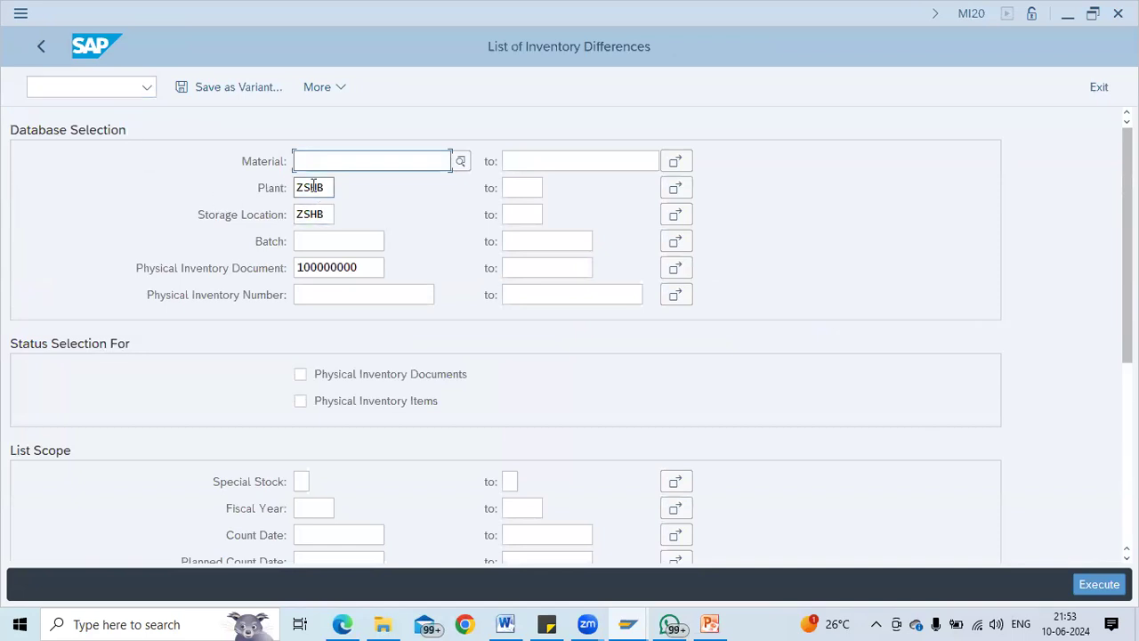
{"action": "left_click", "coordinate": [322, 213]}
{"action": "left_click", "coordinate": [320, 187]}
{"action": "left_click", "coordinate": [332, 267]}
{"action": "scroll", "coordinate": [356, 396], "scroll_direction": "down", "scroll_amount": 1}
{"action": "scroll", "coordinate": [342, 325], "scroll_direction": "up", "scroll_amount": 1}
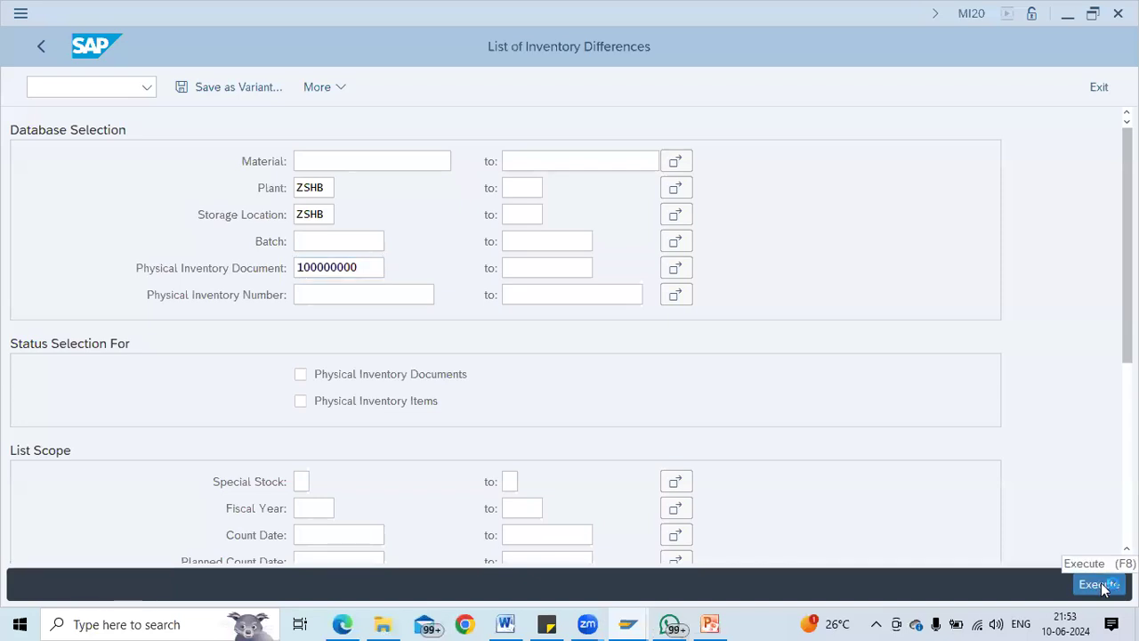
{"action": "left_click", "coordinate": [1104, 586]}
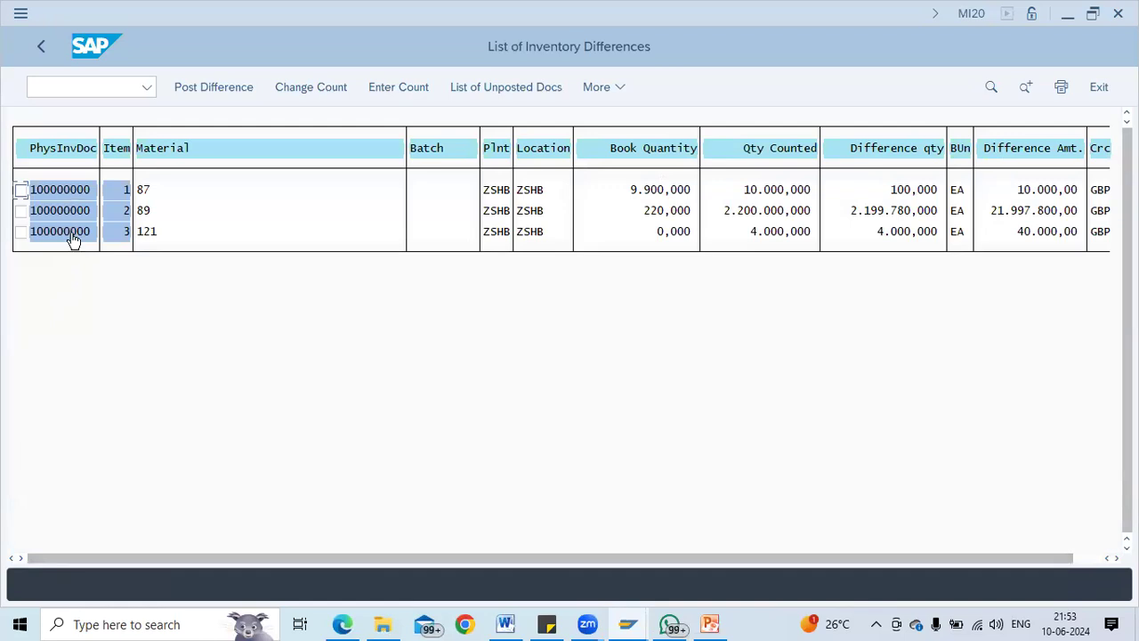
Examine the book, counted and difference quantities and the difference amounts of the three listed materials
{"action": "left_click", "coordinate": [166, 195]}
{"action": "left_click", "coordinate": [641, 205]}
{"action": "left_click", "coordinate": [766, 233]}
{"action": "left_click", "coordinate": [915, 233]}
{"action": "left_click", "coordinate": [1088, 557]}
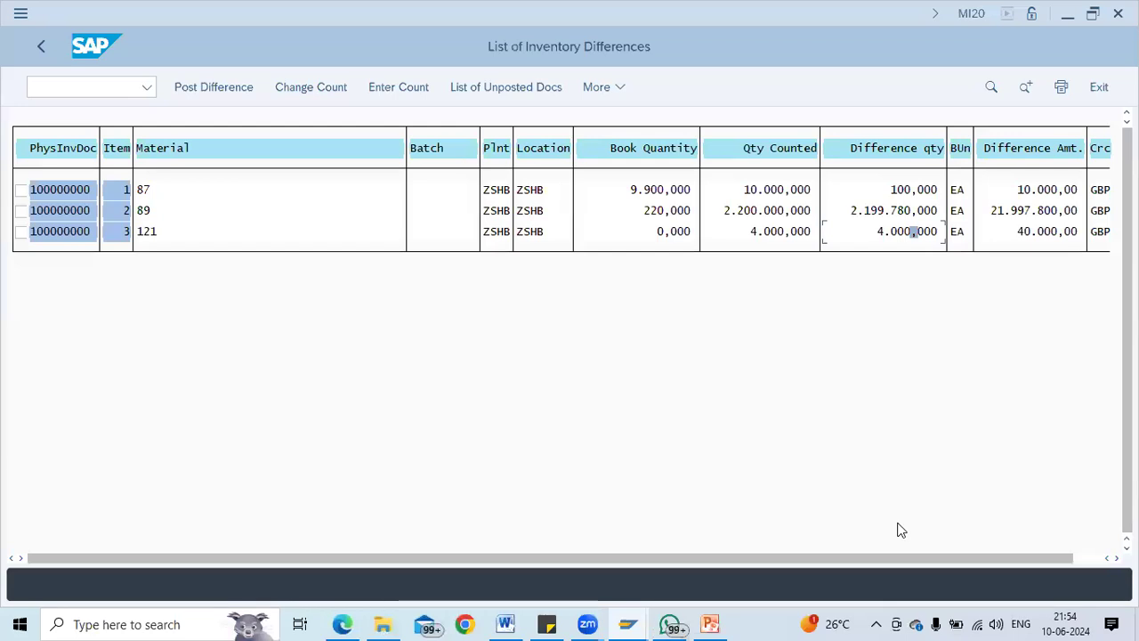
{"action": "left_click", "coordinate": [1089, 552]}
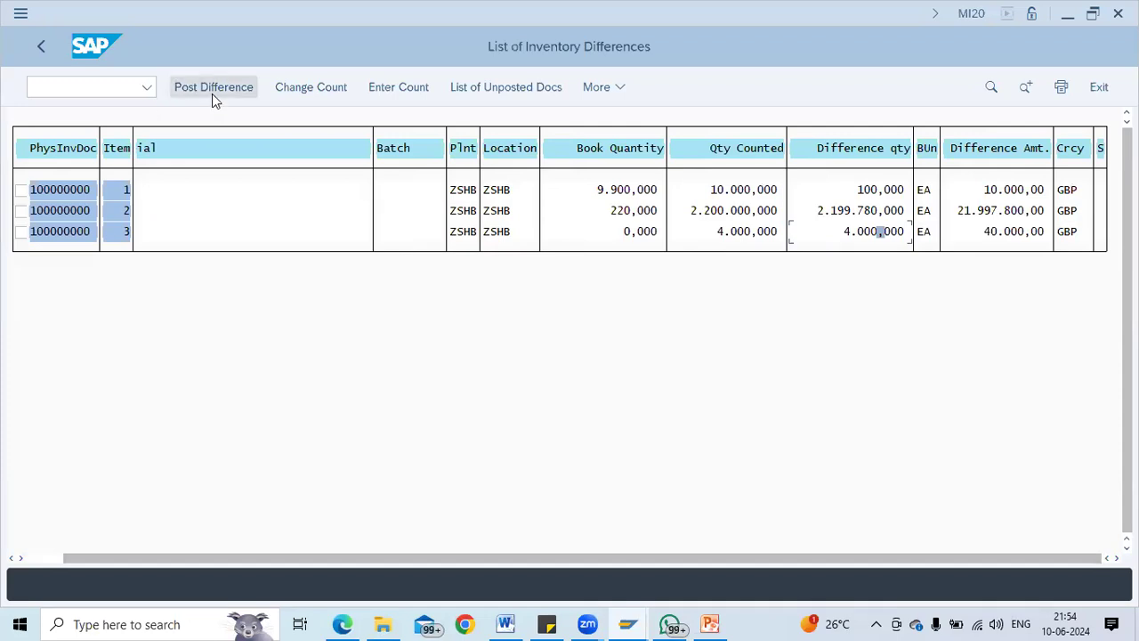
Select item 1 for posting its difference and assign reason 0001 "Wrngly plcd in stor." of movement type 701
{"action": "left_click", "coordinate": [20, 190]}
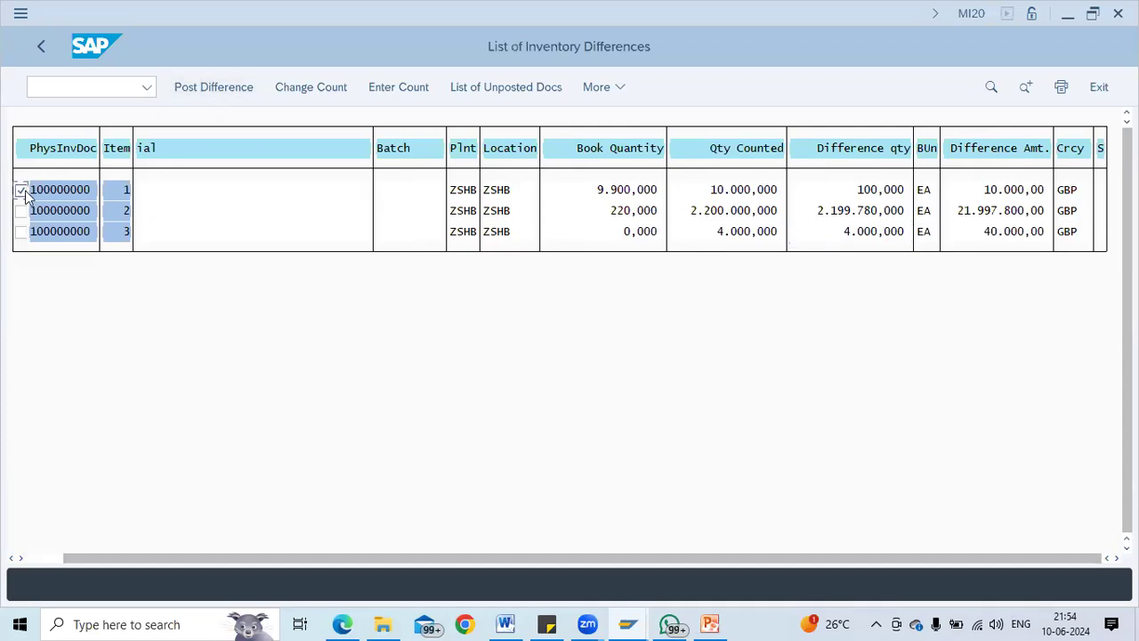
{"action": "left_click", "coordinate": [214, 89]}
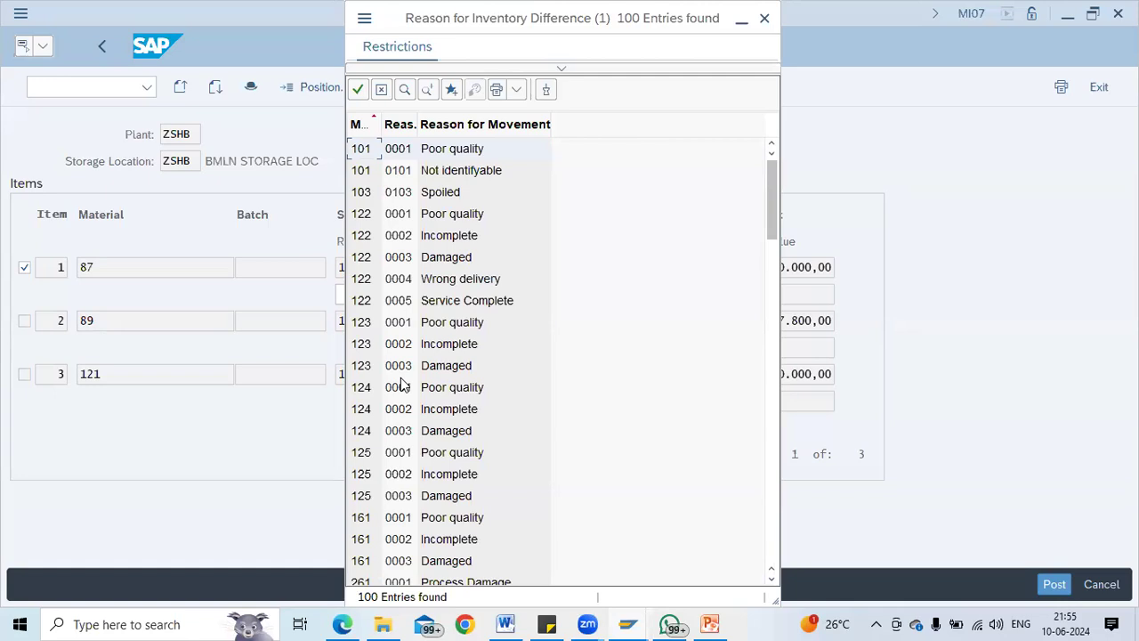
{"action": "scroll", "coordinate": [400, 384], "scroll_direction": "down", "scroll_amount": 10}
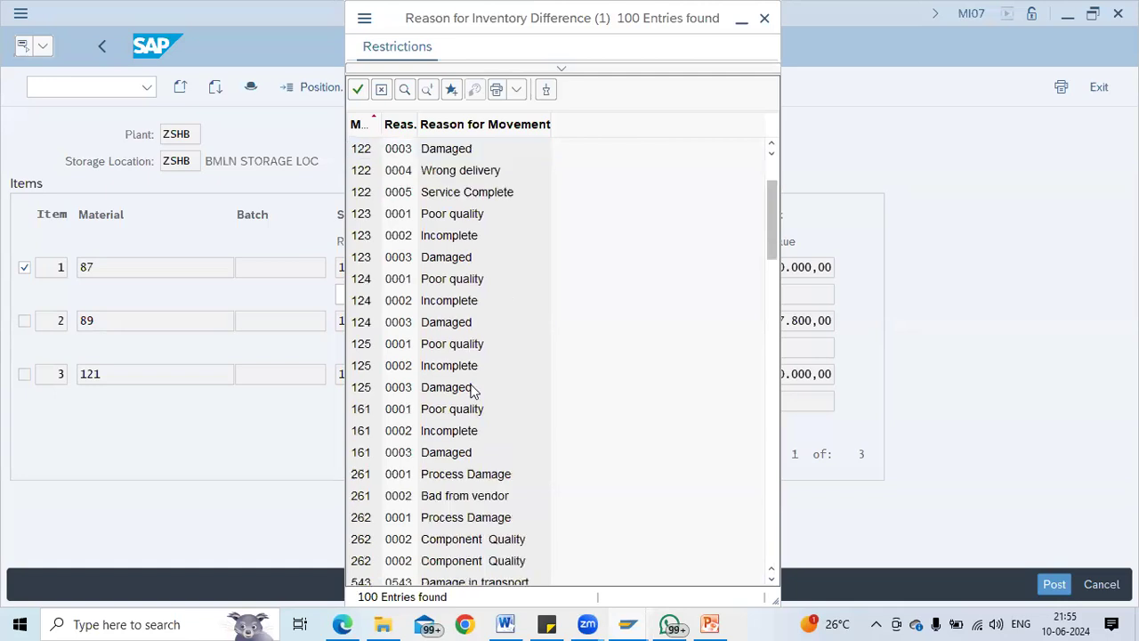
{"action": "scroll", "coordinate": [519, 359], "scroll_direction": "down", "scroll_amount": 2}
{"action": "scroll", "coordinate": [557, 382], "scroll_direction": "down", "scroll_amount": 15}
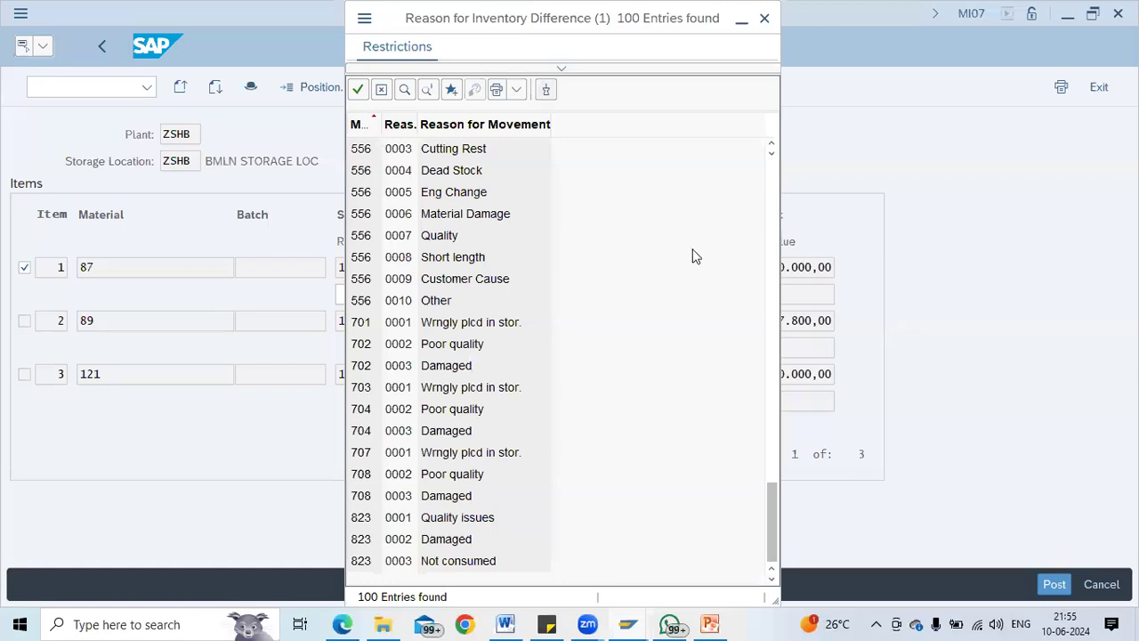
{"action": "left_click", "coordinate": [772, 205]}
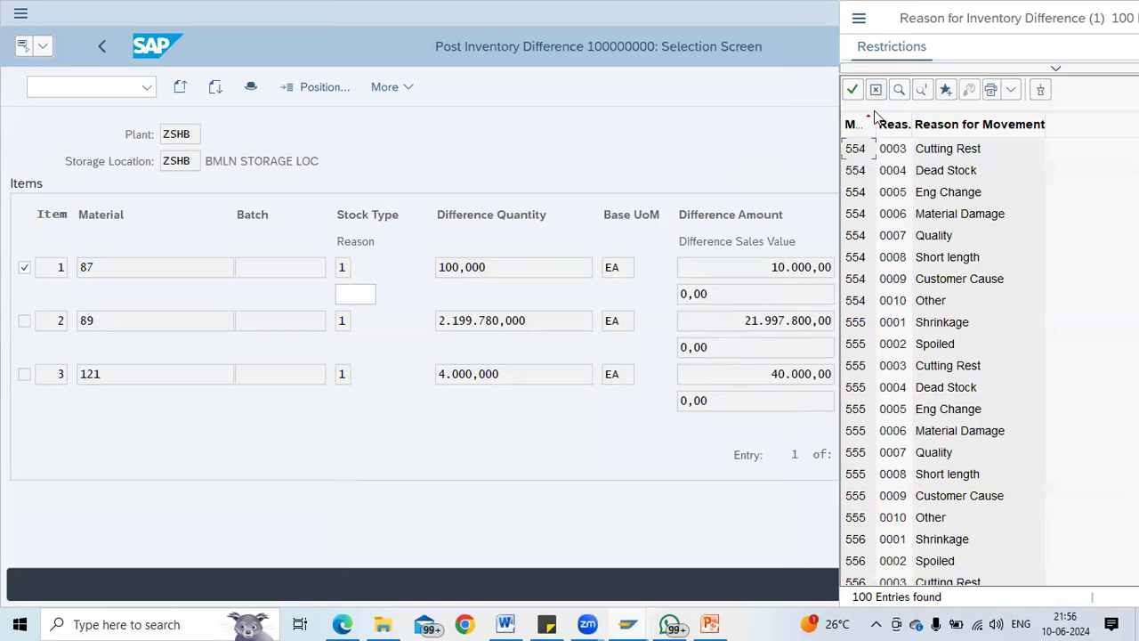
{"action": "scroll", "coordinate": [445, 293], "scroll_direction": "down", "scroll_amount": 7}
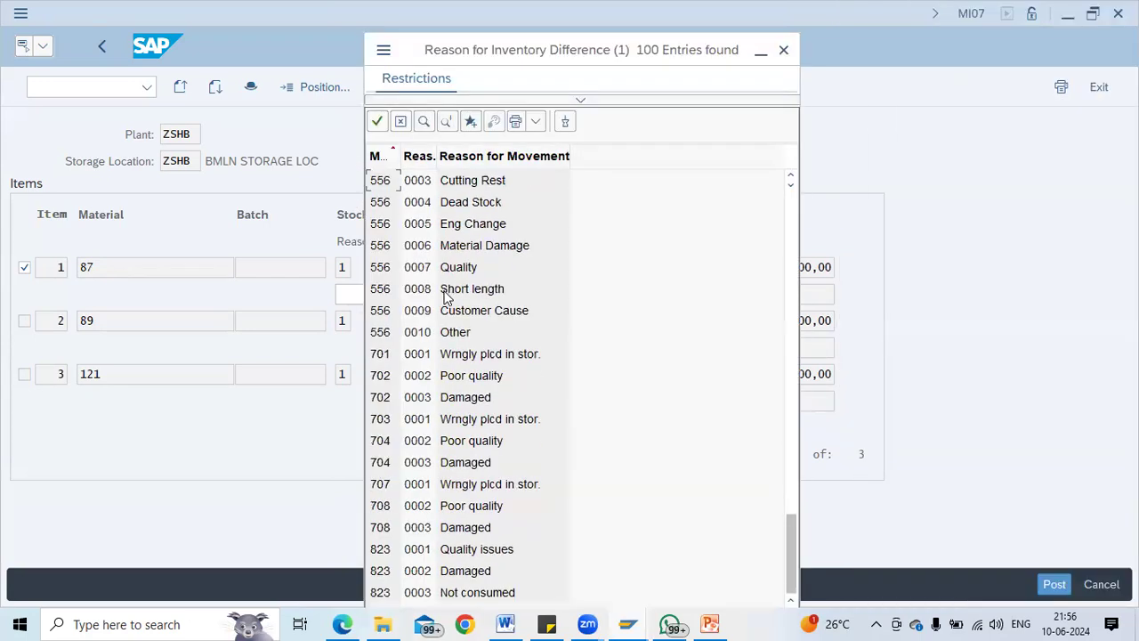
{"action": "left_click", "coordinate": [480, 356]}
{"action": "double_click", "coordinate": [479, 355]}
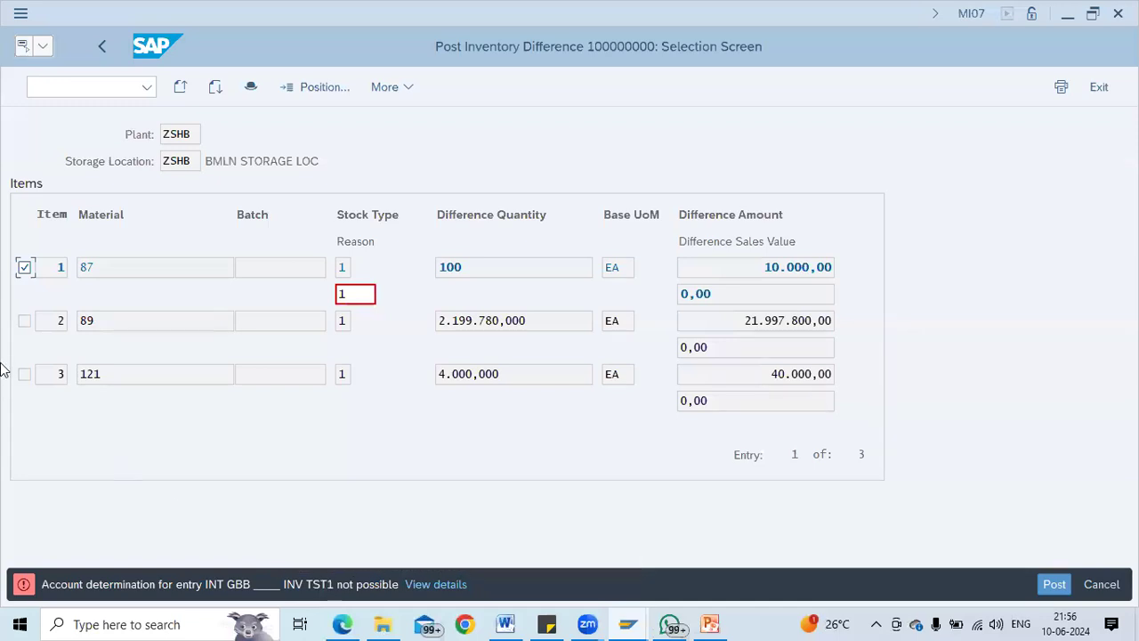
Open transaction OBYC in a new session for the automatic posting configuration
{"action": "left_click", "coordinate": [93, 88]}
{"action": "type", "text": "/oo"}
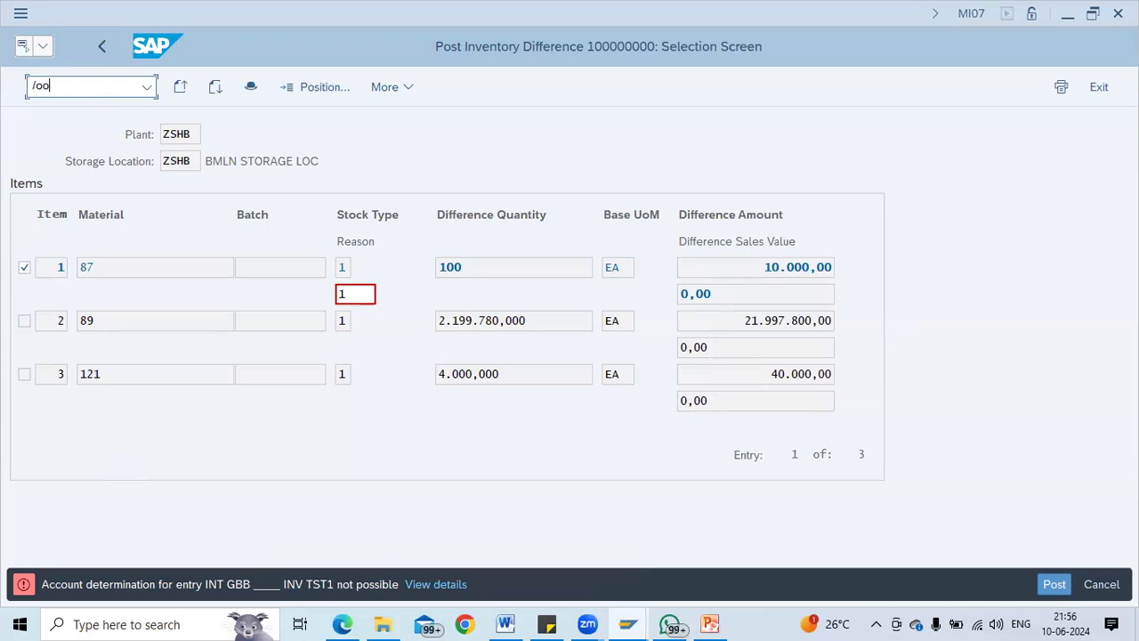
{"action": "type", "text": "byc"}
{"action": "key", "text": "Return"}
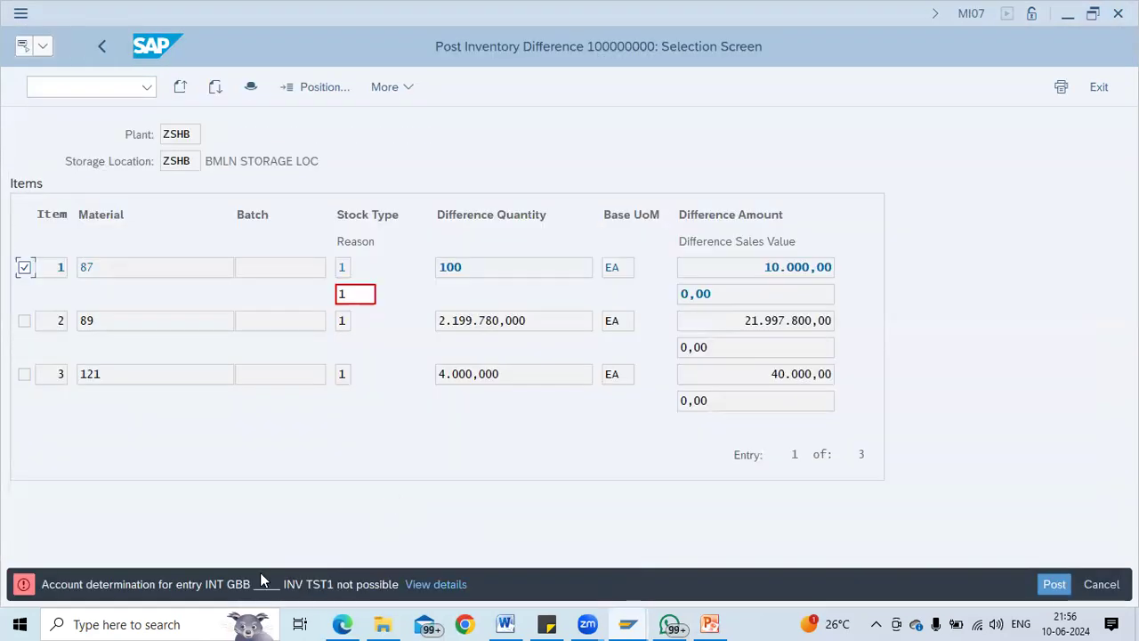
Open the account assignment of procedure GBB, Offsetting entry for inventory posting, for chart of accounts INT
{"action": "scroll", "coordinate": [381, 384], "scroll_direction": "down", "scroll_amount": 2}
{"action": "scroll", "coordinate": [381, 384], "scroll_direction": "down", "scroll_amount": 3}
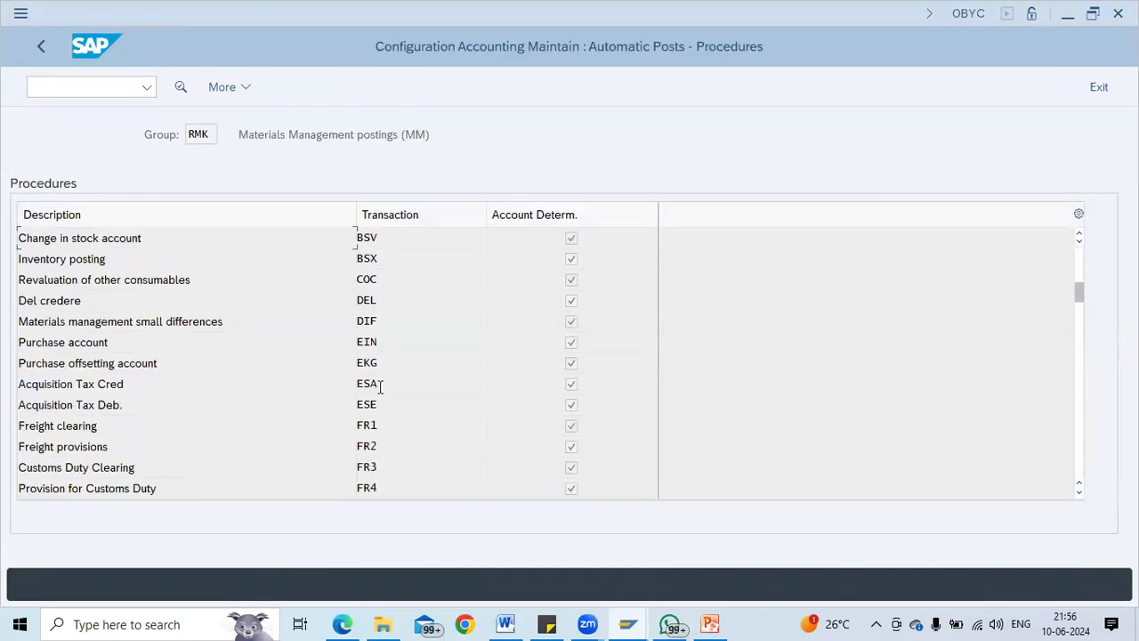
{"action": "scroll", "coordinate": [381, 384], "scroll_direction": "down", "scroll_amount": 5}
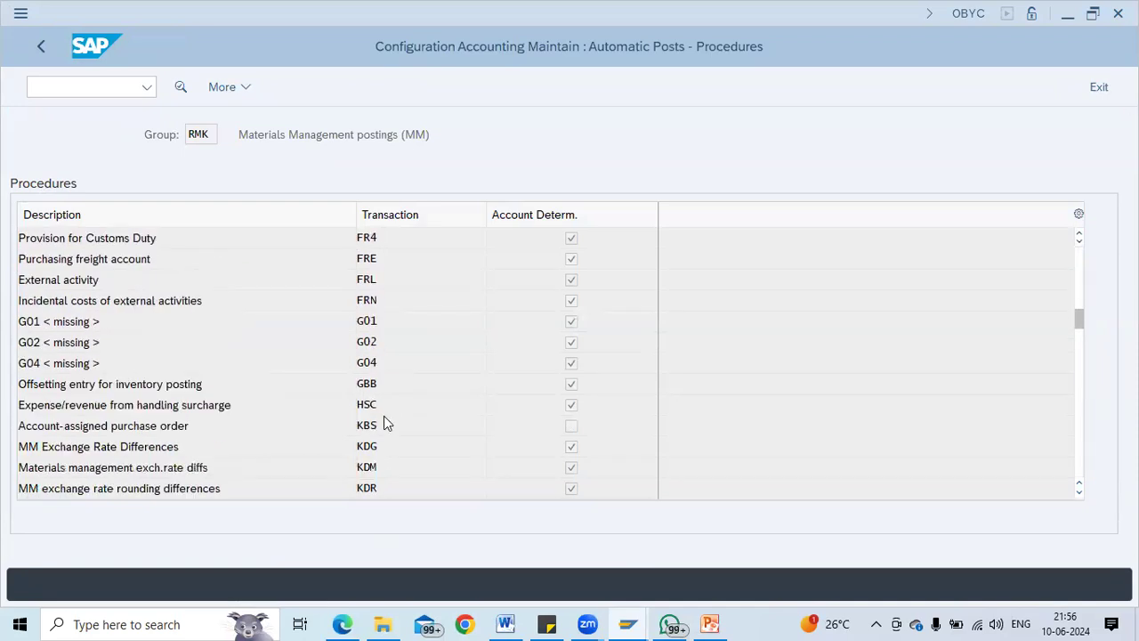
{"action": "double_click", "coordinate": [376, 321]}
{"action": "type", "text": "INT"}
{"action": "key", "text": "Return"}
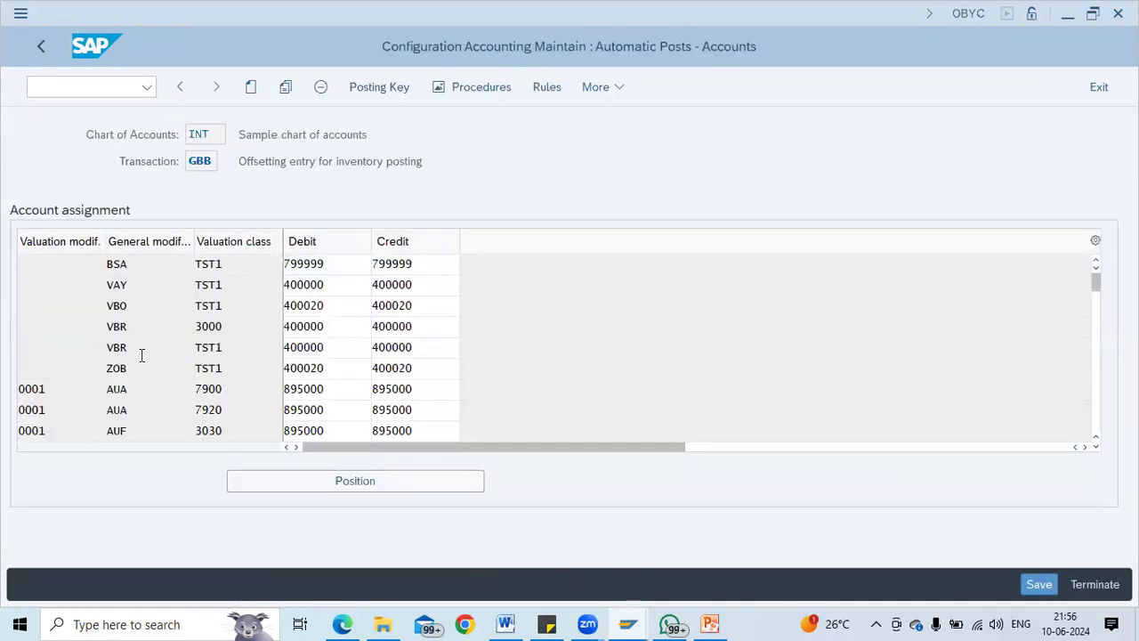
Find the INV entry with valuation modifier 0001 and valuation class 3000 and create a copy of it
{"action": "scroll", "coordinate": [143, 358], "scroll_direction": "down", "scroll_amount": 1}
{"action": "scroll", "coordinate": [142, 358], "scroll_direction": "down", "scroll_amount": 20}
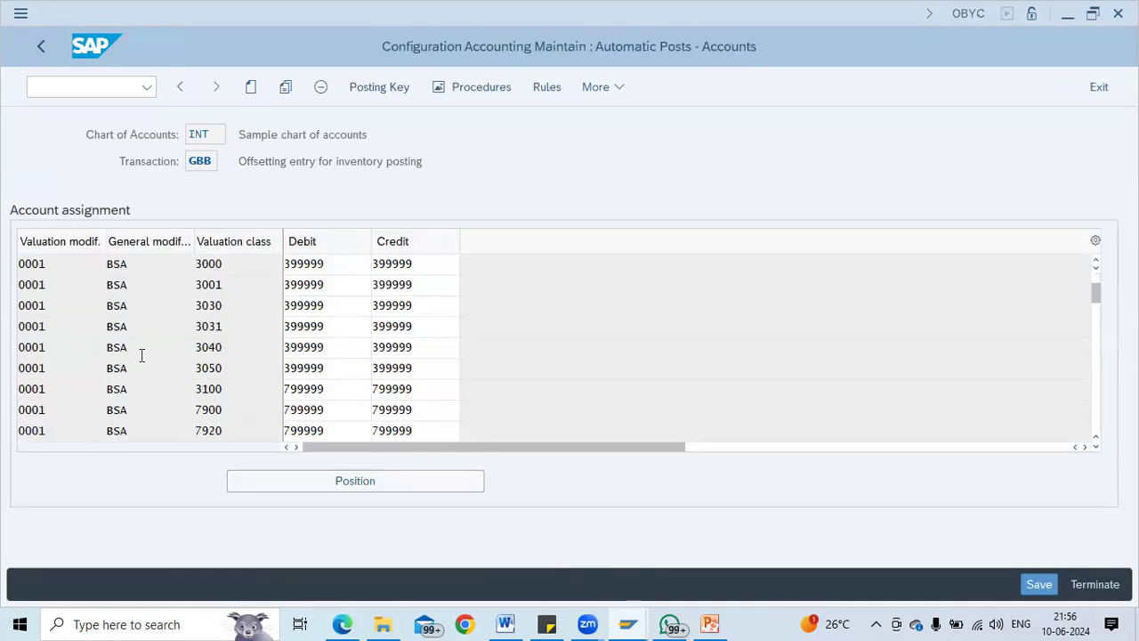
{"action": "scroll", "coordinate": [141, 355], "scroll_direction": "down", "scroll_amount": 10}
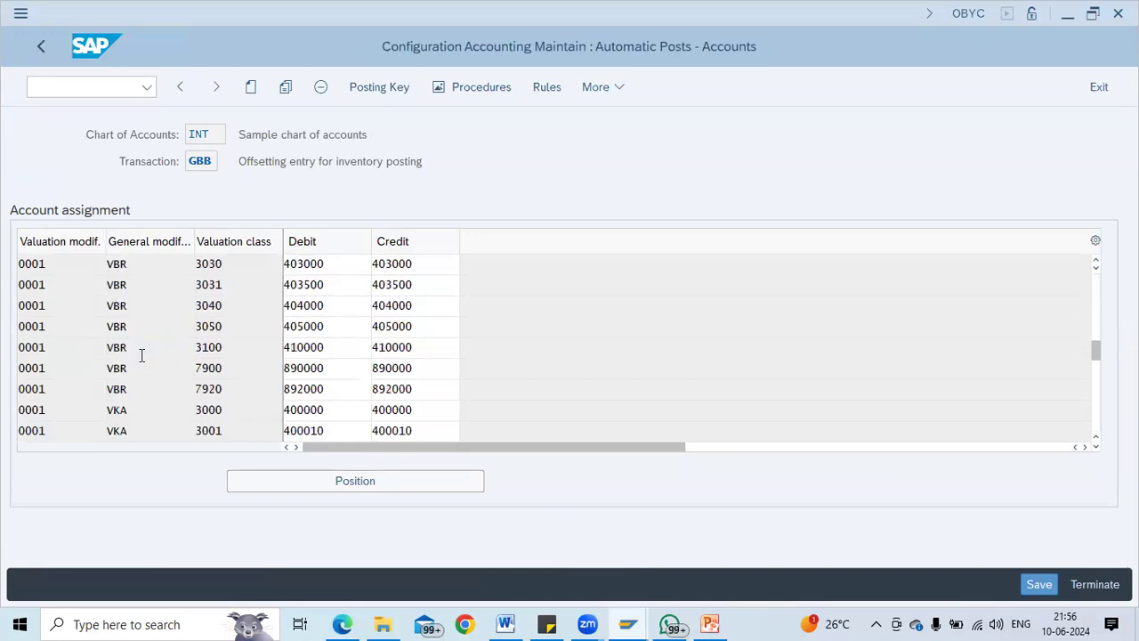
{"action": "scroll", "coordinate": [140, 361], "scroll_direction": "down", "scroll_amount": 10}
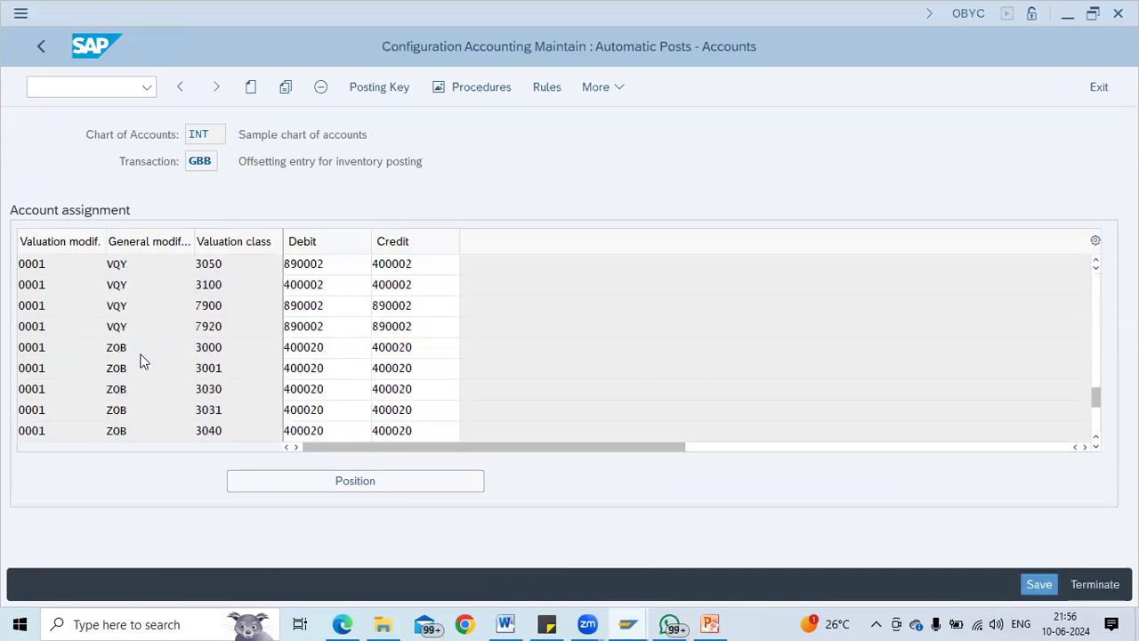
{"action": "scroll", "coordinate": [141, 361], "scroll_direction": "up", "scroll_amount": 20}
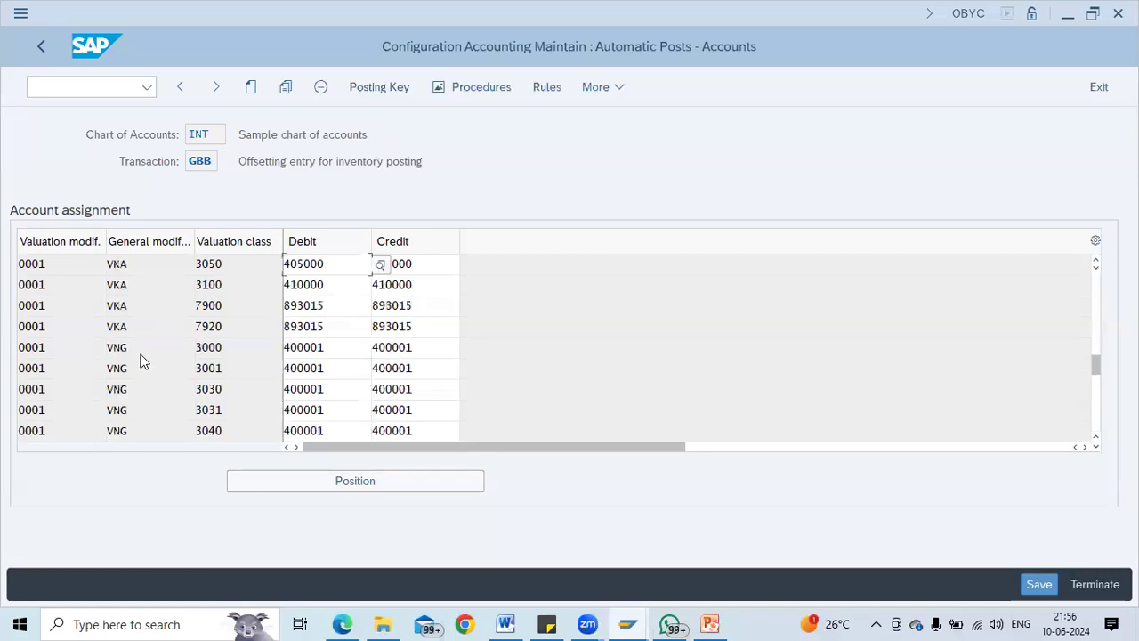
{"action": "scroll", "coordinate": [140, 361], "scroll_direction": "up", "scroll_amount": 2}
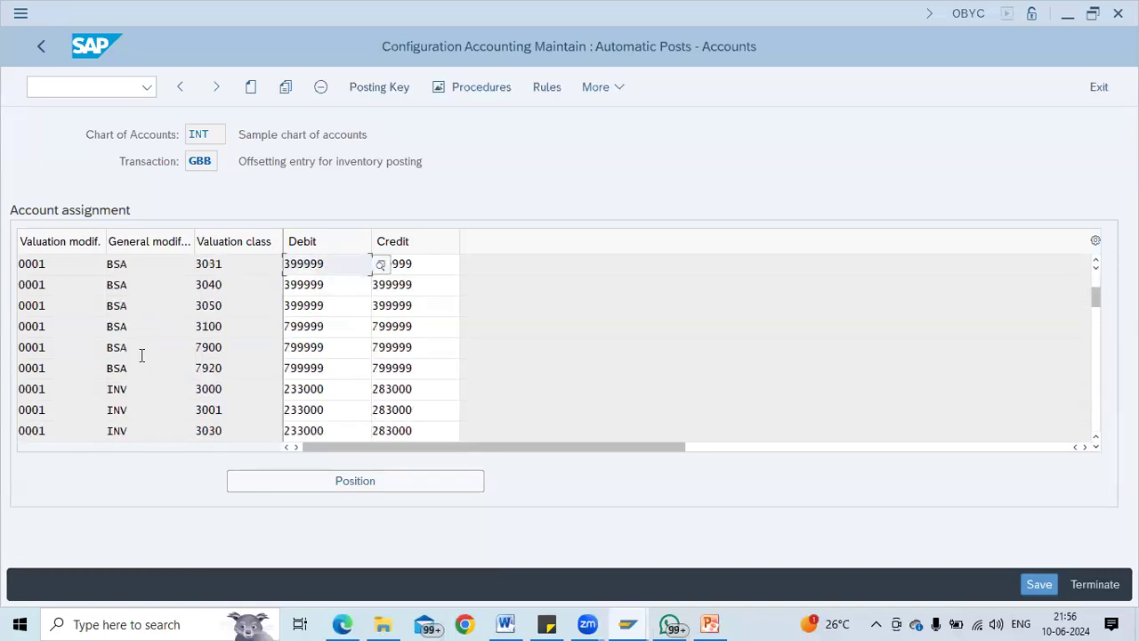
{"action": "left_click", "coordinate": [141, 389]}
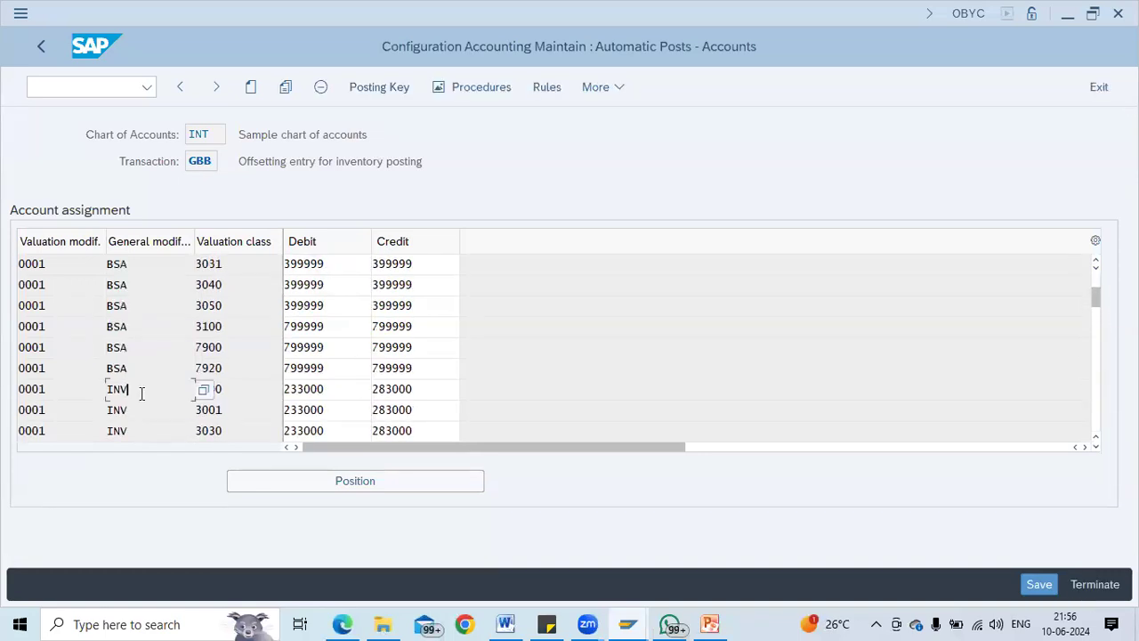
{"action": "left_click", "coordinate": [284, 86]}
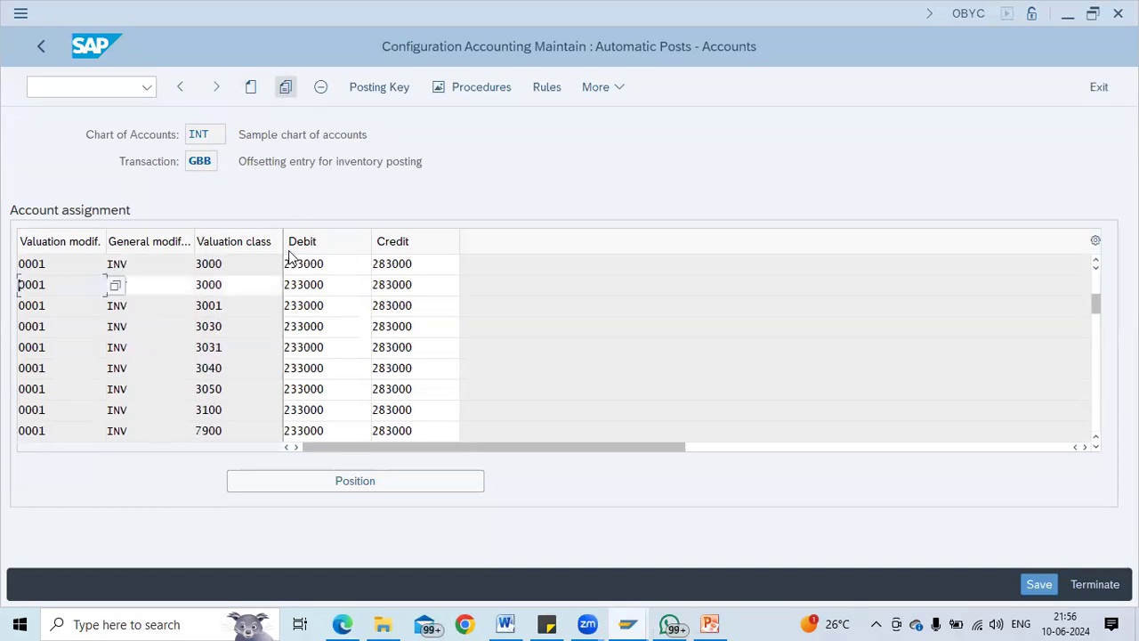
Clear the copied INV entry's valuation modifier, set its valuation class to TST1 and save it to customizing request A4HK900197
{"action": "left_click", "coordinate": [219, 285]}
{"action": "key", "text": "BackSpace"}
{"action": "key", "text": "BackSpace"}
{"action": "key", "text": "BackSpace"}
{"action": "key", "text": "BackSpace"}
{"action": "key", "text": "Tab"}
{"action": "key", "text": "Tab"}
{"action": "key", "text": "Delete"}
{"action": "key", "text": "Delete"}
{"action": "key", "text": "Delete"}
{"action": "key", "text": "Delete"}
{"action": "type", "text": "TST1"}
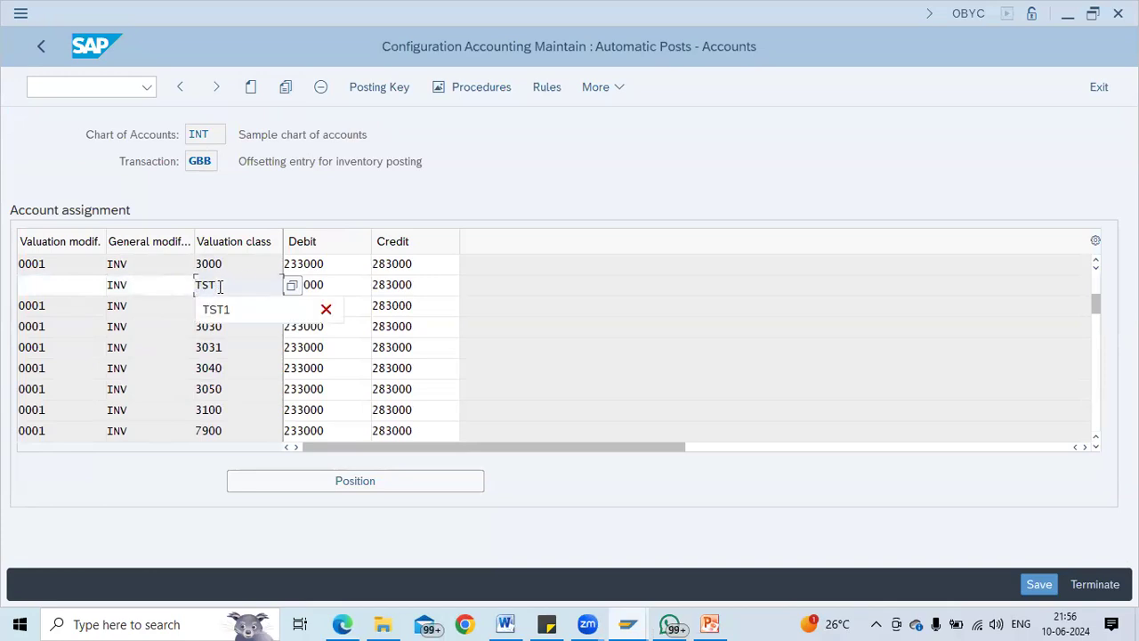
{"action": "key", "text": "Return"}
{"action": "key", "text": "ctrl+s"}
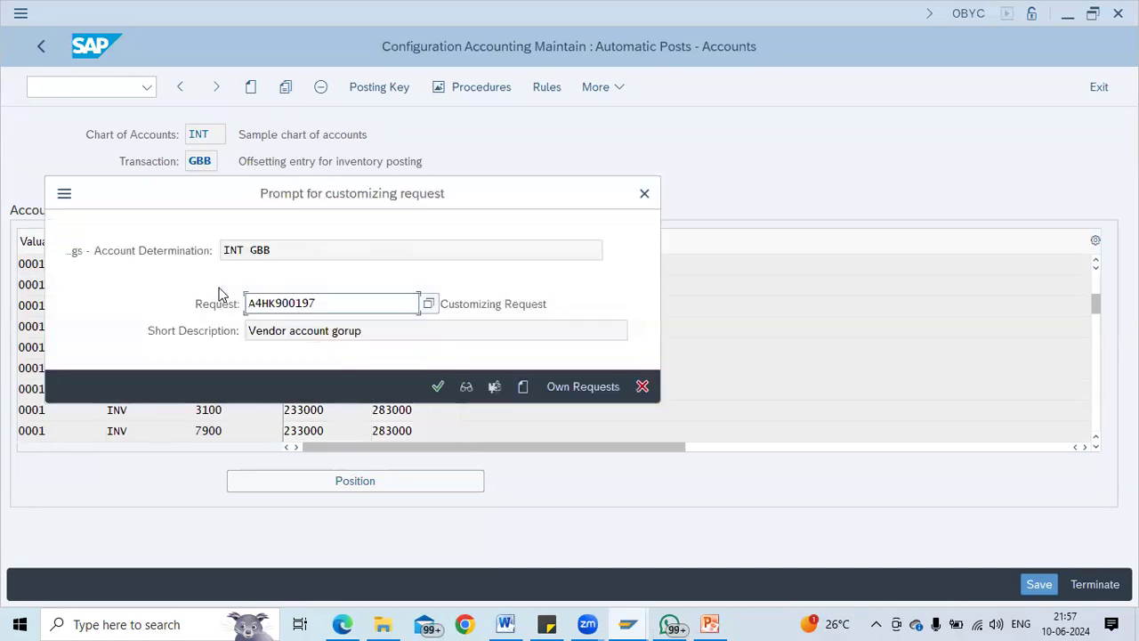
{"action": "key", "text": "Return"}
Return to the Post Inventory Difference session and try to post the difference of material 87
{"action": "key", "text": "alt+Tab"}
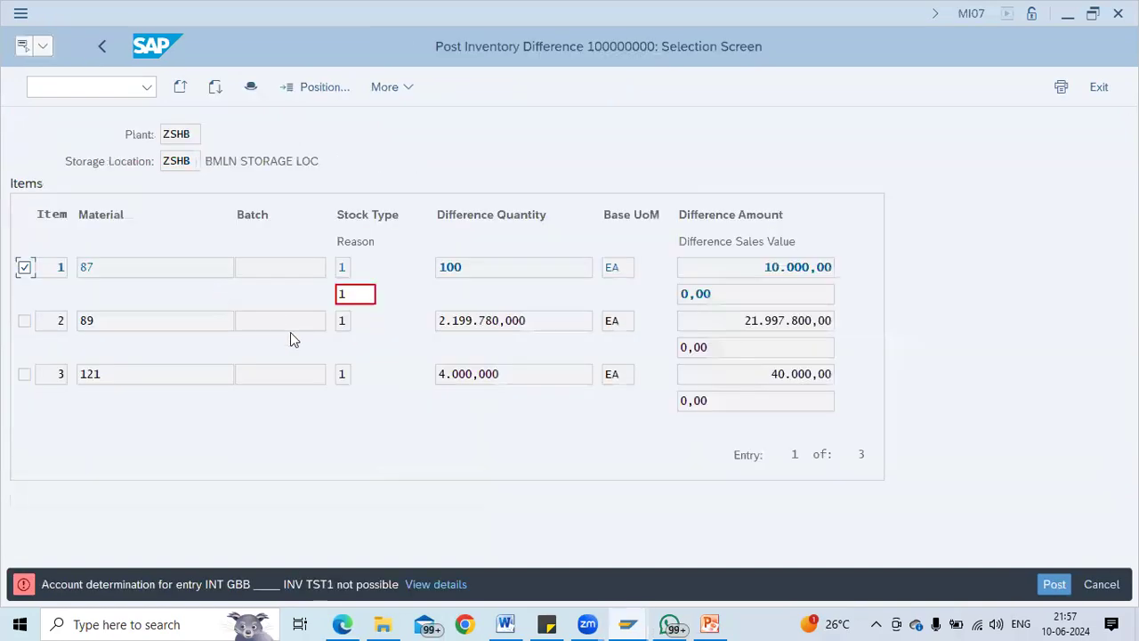
{"action": "key", "text": "Return"}
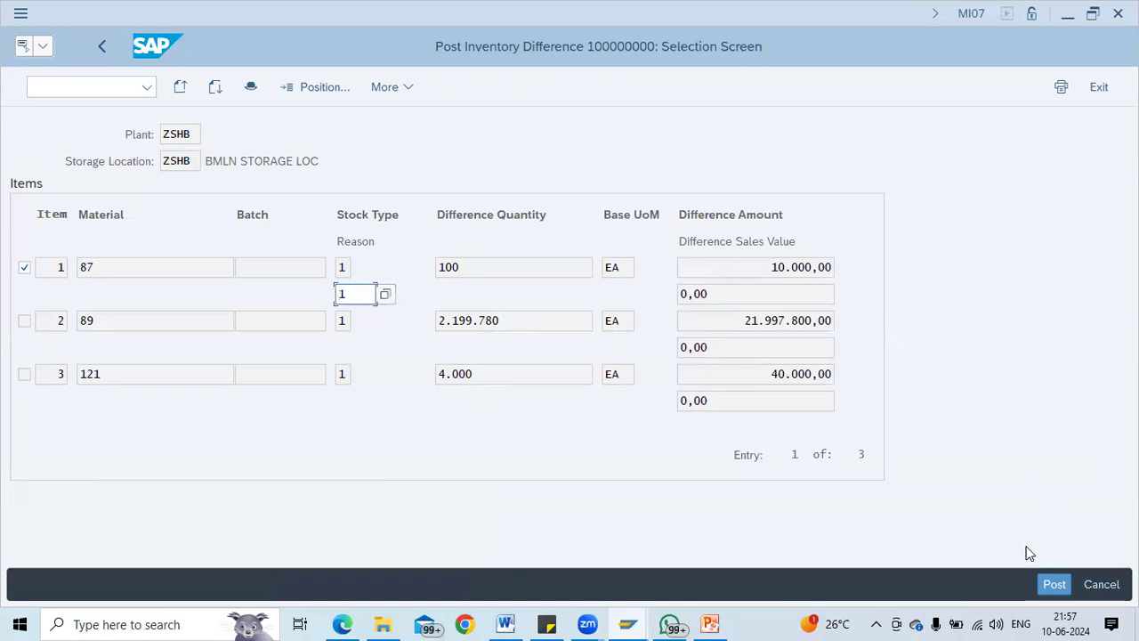
{"action": "left_click", "coordinate": [1053, 583]}
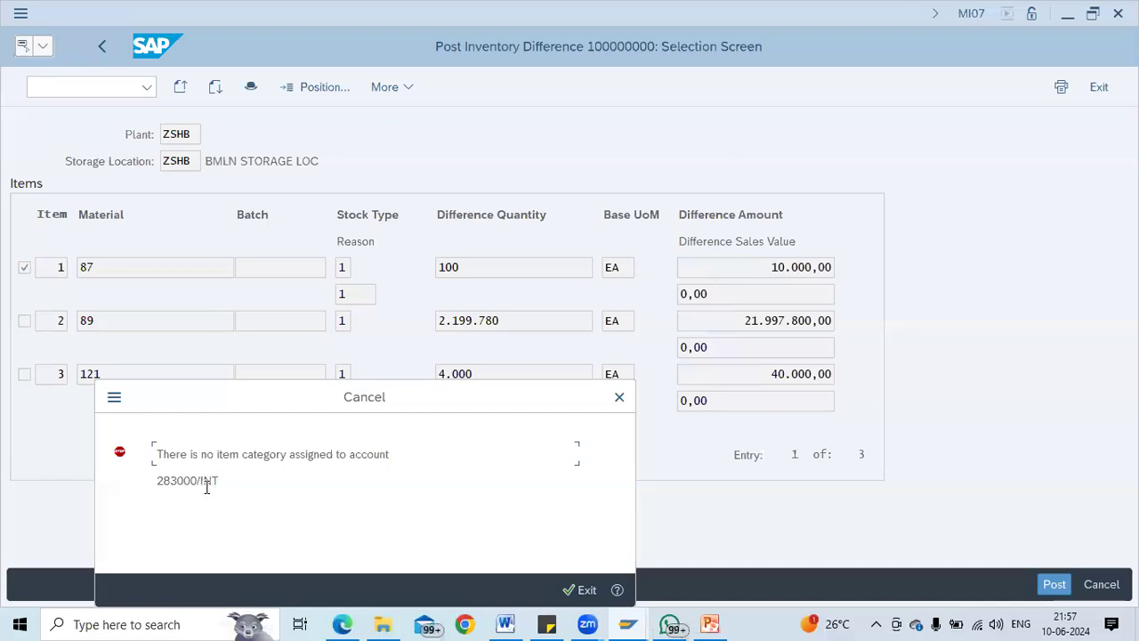
Highlight the account named in the posting error and open the detailed explanation of the message
{"action": "left_click_drag", "start_coordinate": [197, 481], "coordinate": [154, 481]}
{"action": "left_click", "coordinate": [154, 481]}
{"action": "left_click", "coordinate": [617, 589]}
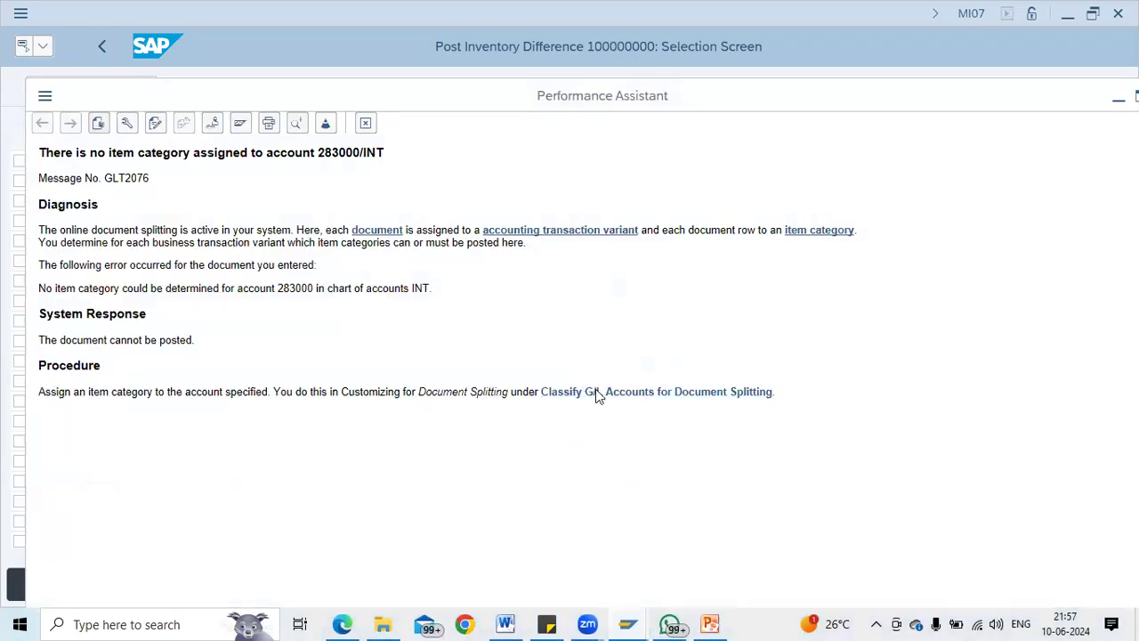
Follow the suggested procedure and open the Classify G/L Accounts for Document Splitting activity for chart of accounts INT
{"action": "left_click", "coordinate": [596, 392]}
{"action": "left_click", "coordinate": [121, 221]}
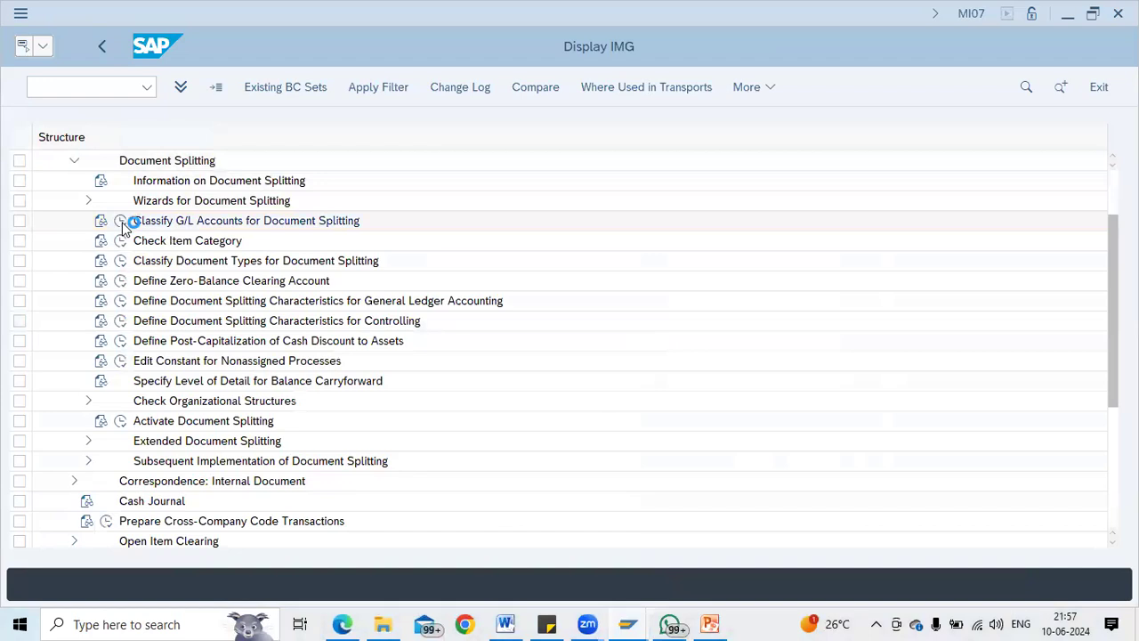
{"action": "left_click", "coordinate": [258, 386]}
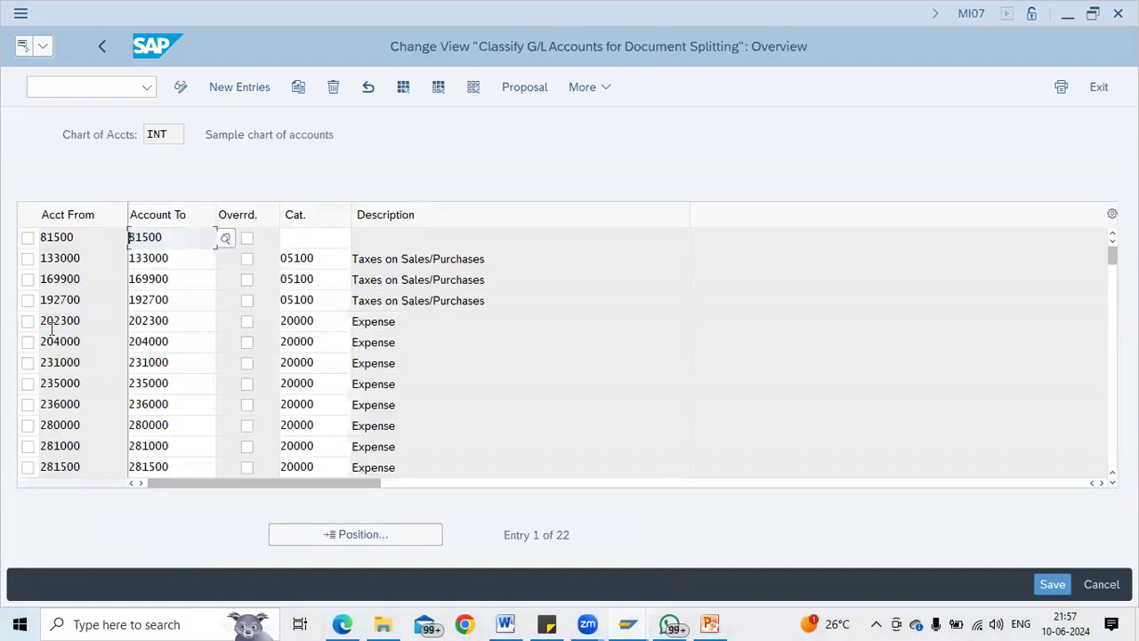
Copy the classification entry of account 281500 to accounts 283000 to 283000 with category 20000 and save it, accepting the customizing prompts
{"action": "scroll", "coordinate": [71, 405], "scroll_direction": "down", "scroll_amount": 1}
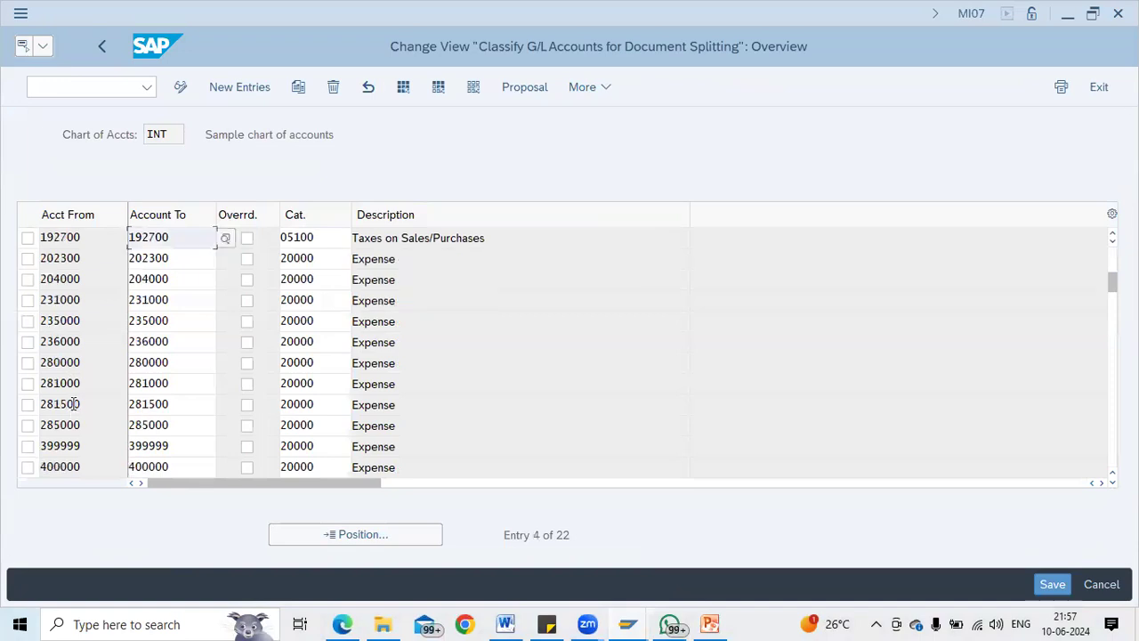
{"action": "left_click", "coordinate": [28, 405]}
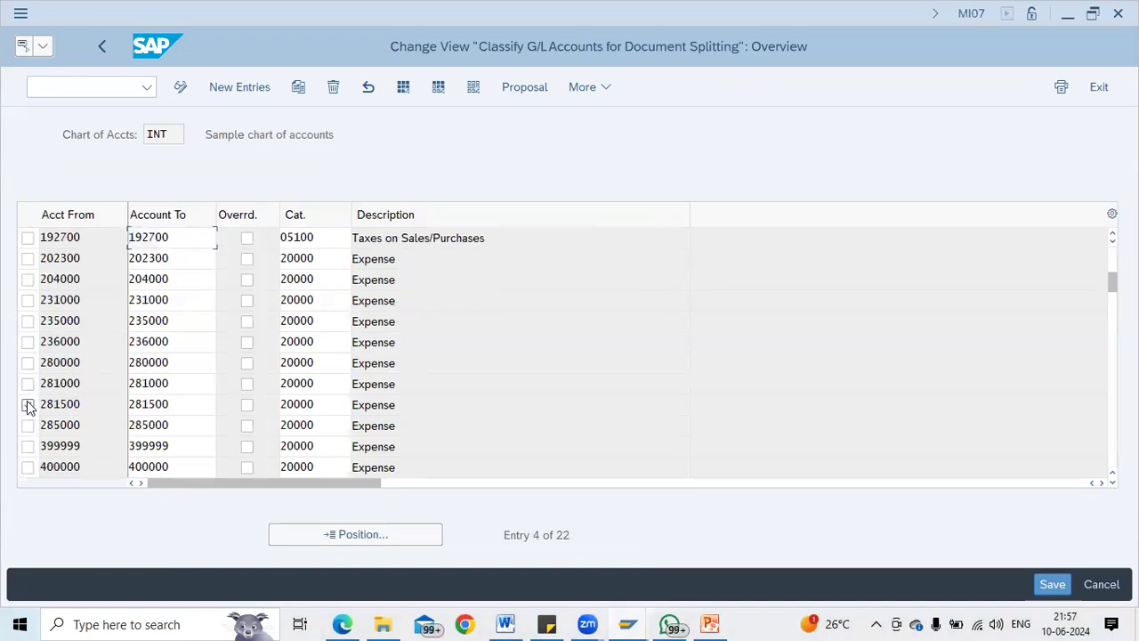
{"action": "left_click", "coordinate": [298, 87]}
{"action": "type", "text": "283000"}
{"action": "key", "text": "Tab"}
{"action": "type", "text": "283000"}
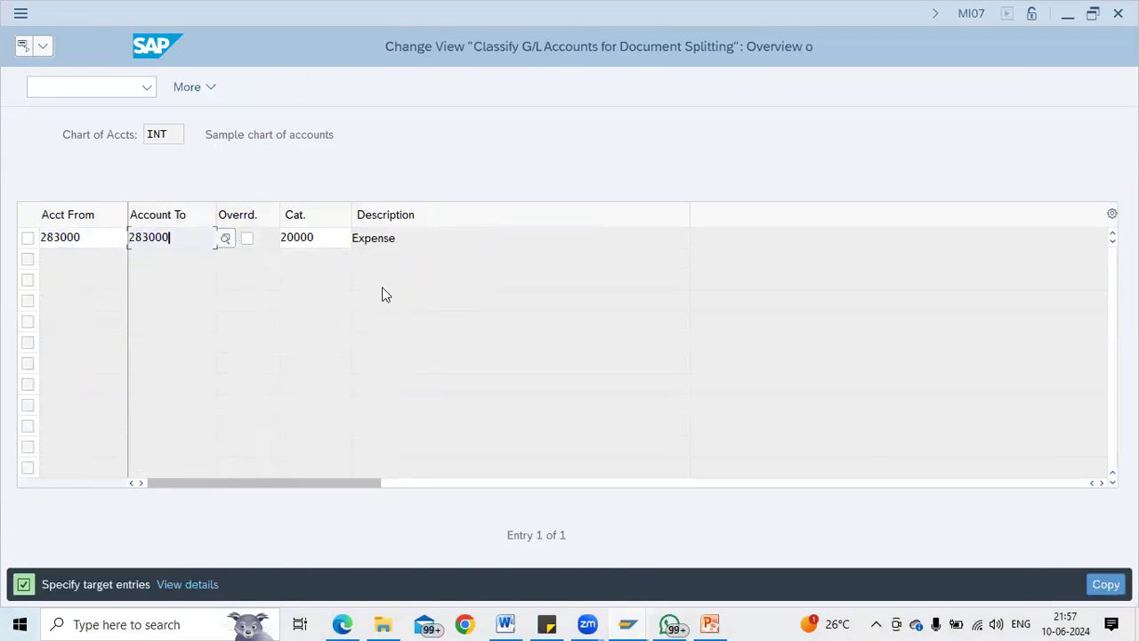
{"action": "key", "text": "Return"}
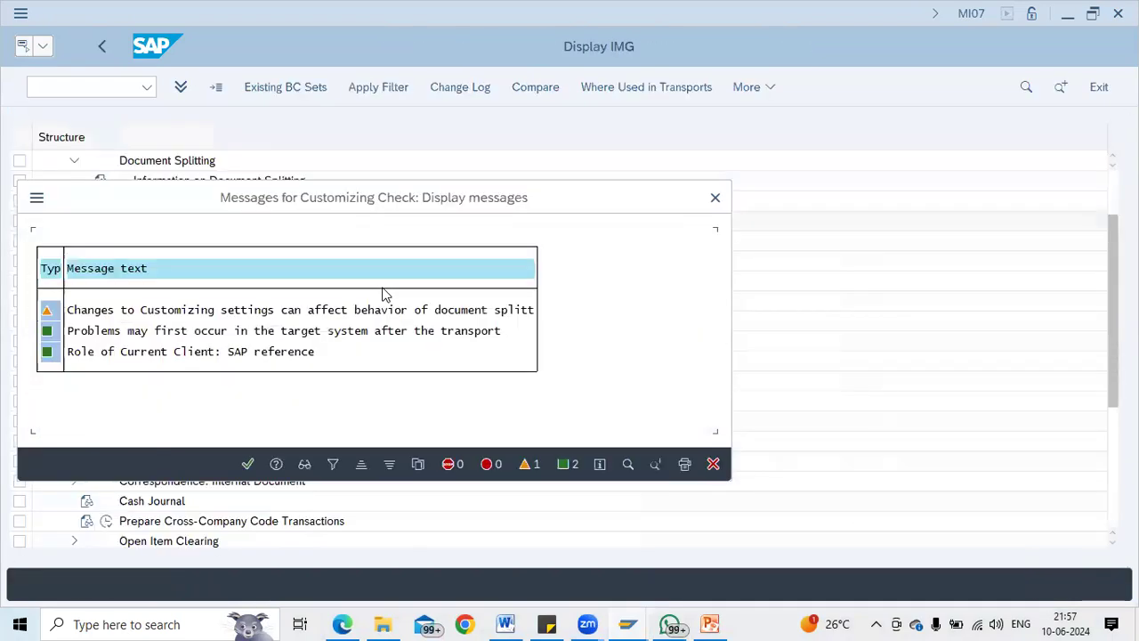
{"action": "key", "text": "Return"}
{"action": "key", "text": "Return"}
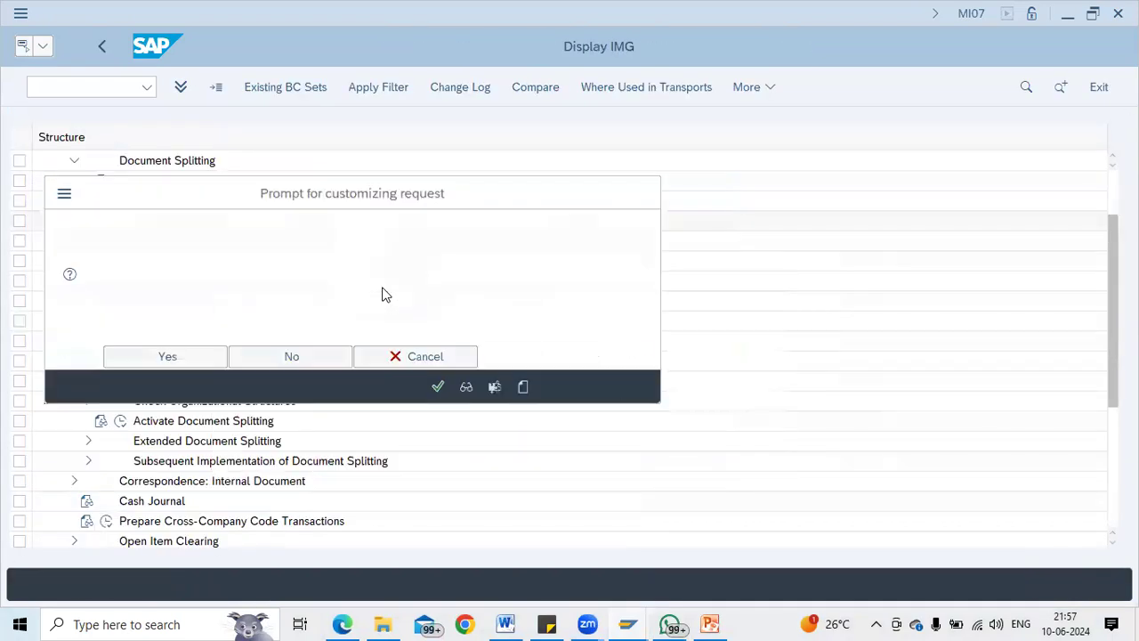
{"action": "key", "text": "Return"}
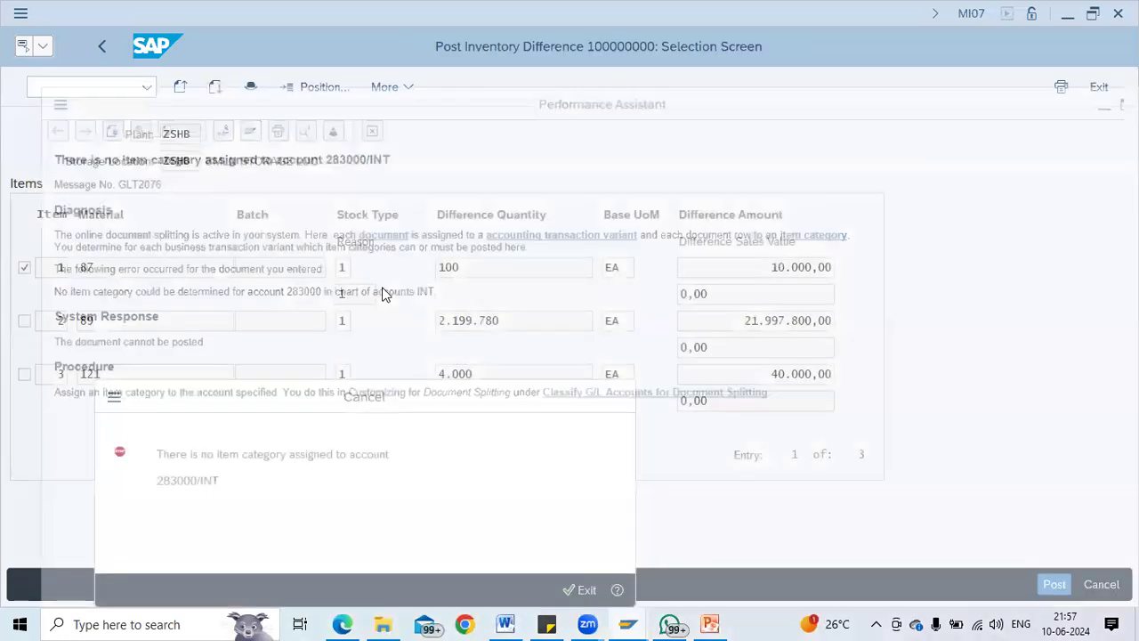
Return to the start screen and reopen physical inventory document 100000000 of fiscal year 2024 in Post Inventory Difference (MI07)
{"action": "key", "text": "Return"}
{"action": "type", "text": "mi07"}
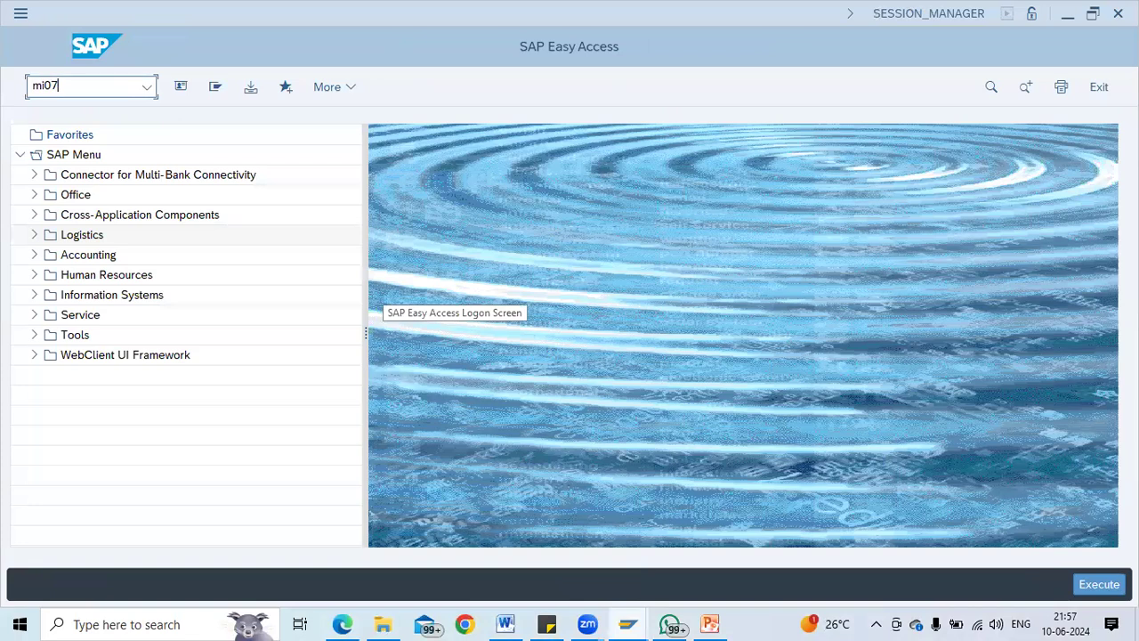
{"action": "key", "text": "Return"}
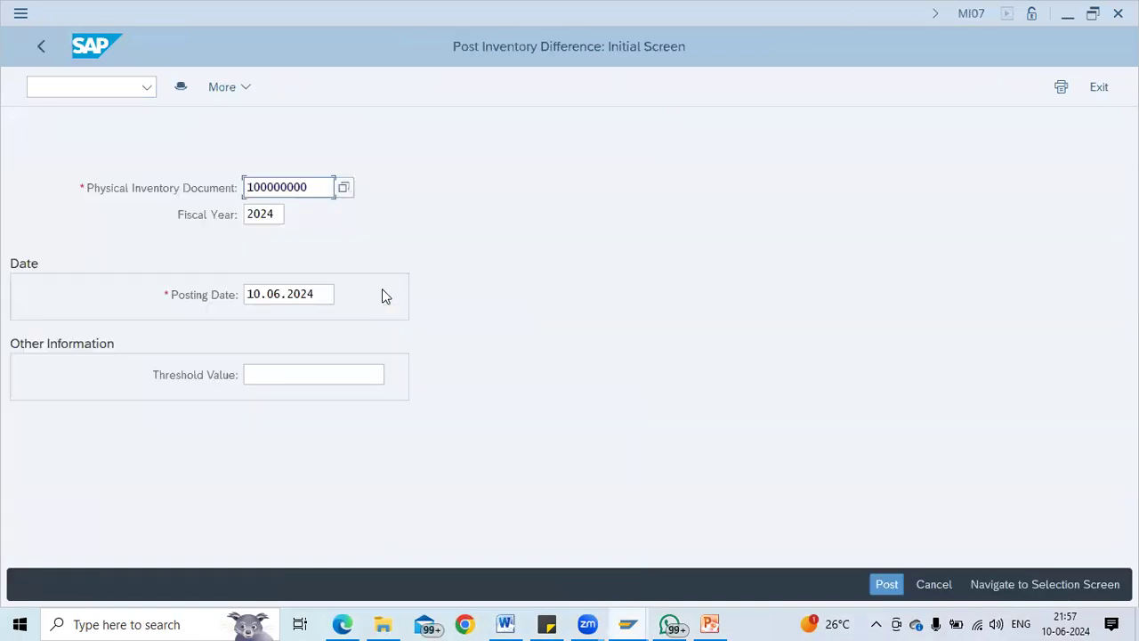
{"action": "key", "text": "Return"}
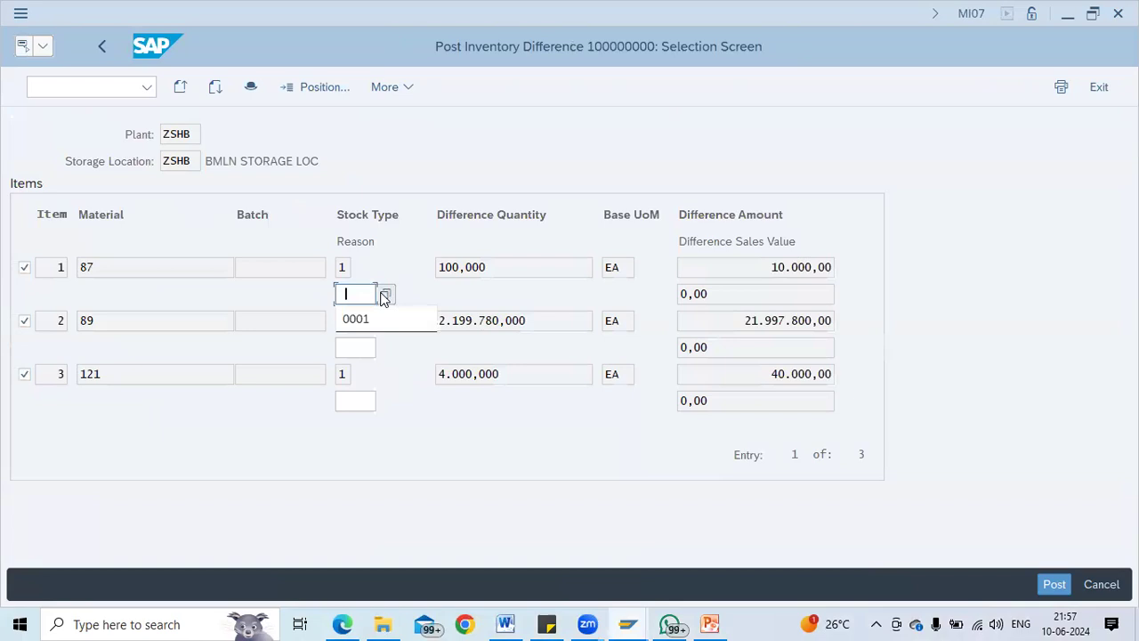
Assign reason 0001 to the items for materials 87, 89 and 121 and post their inventory differences
{"action": "left_click", "coordinate": [367, 322]}
{"action": "left_click", "coordinate": [368, 352]}
{"action": "left_click", "coordinate": [365, 375]}
{"action": "left_click", "coordinate": [368, 401]}
{"action": "left_click", "coordinate": [372, 428]}
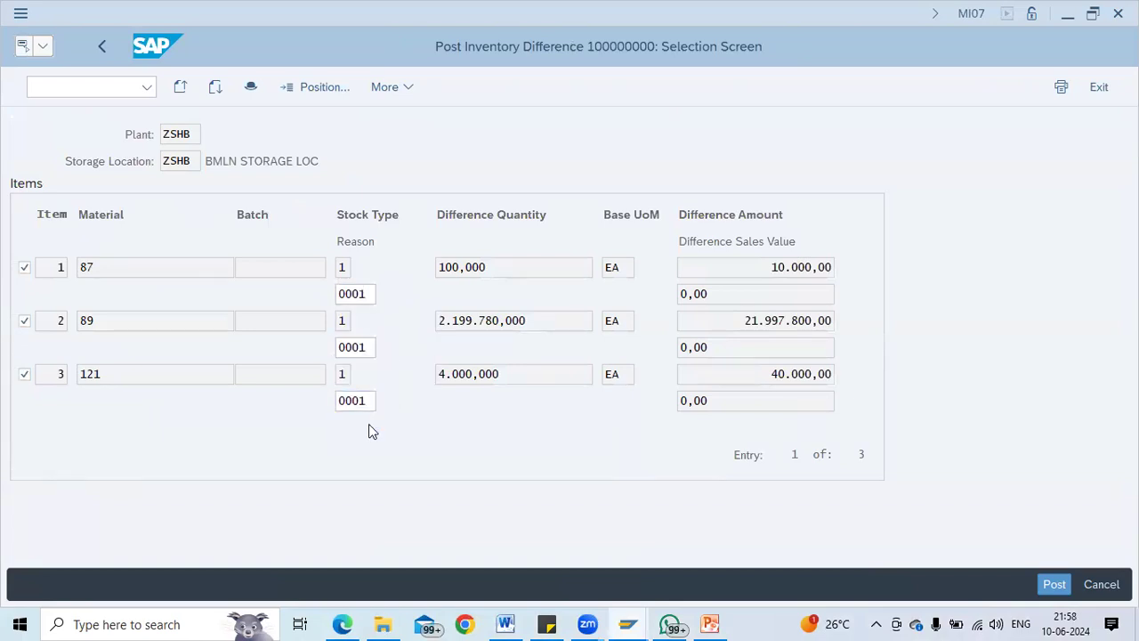
{"action": "key", "text": "Return"}
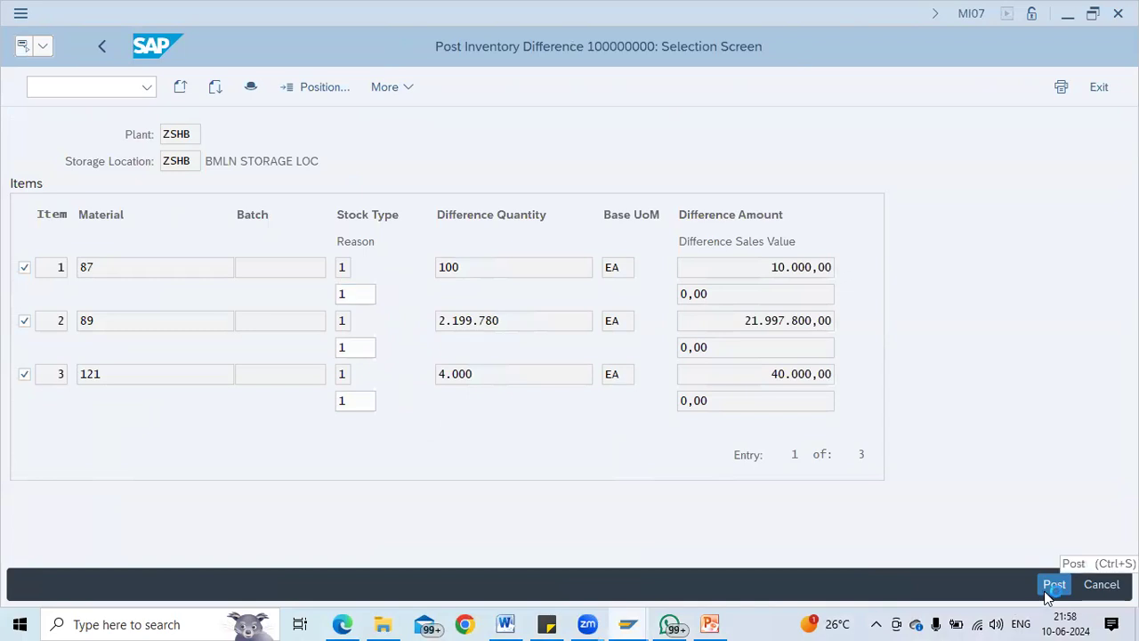
{"action": "left_click", "coordinate": [1051, 587]}
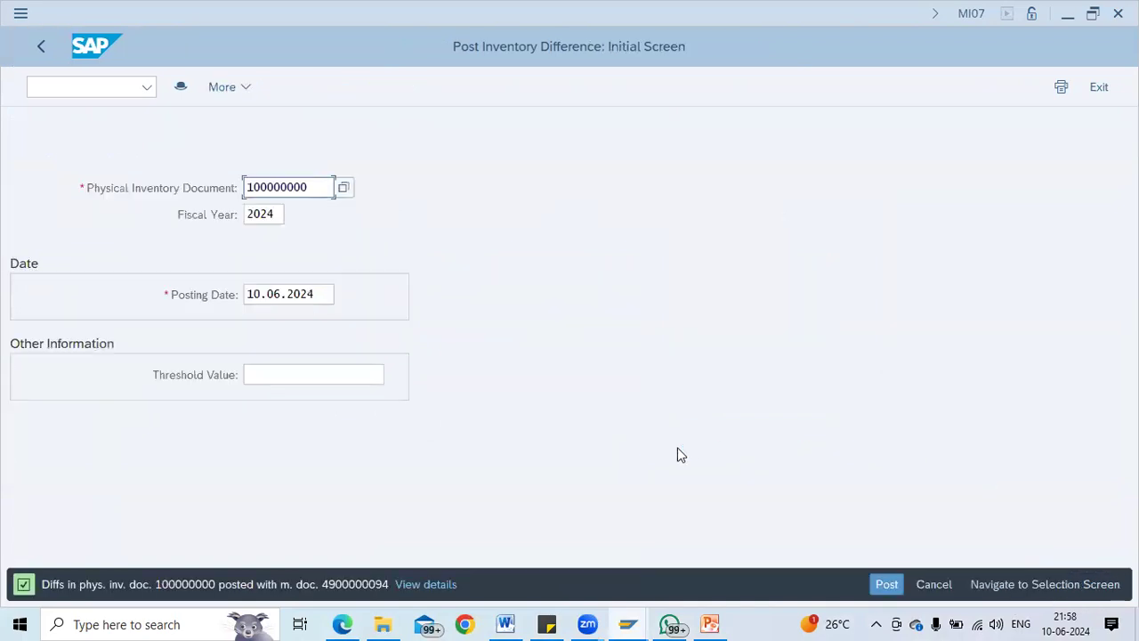
Run the List of Inventory Differences for document 100000000 and try to reopen the document in Post Inventory Difference
{"action": "left_click", "coordinate": [222, 94]}
{"action": "mouse_move", "coordinate": [263, 129]}
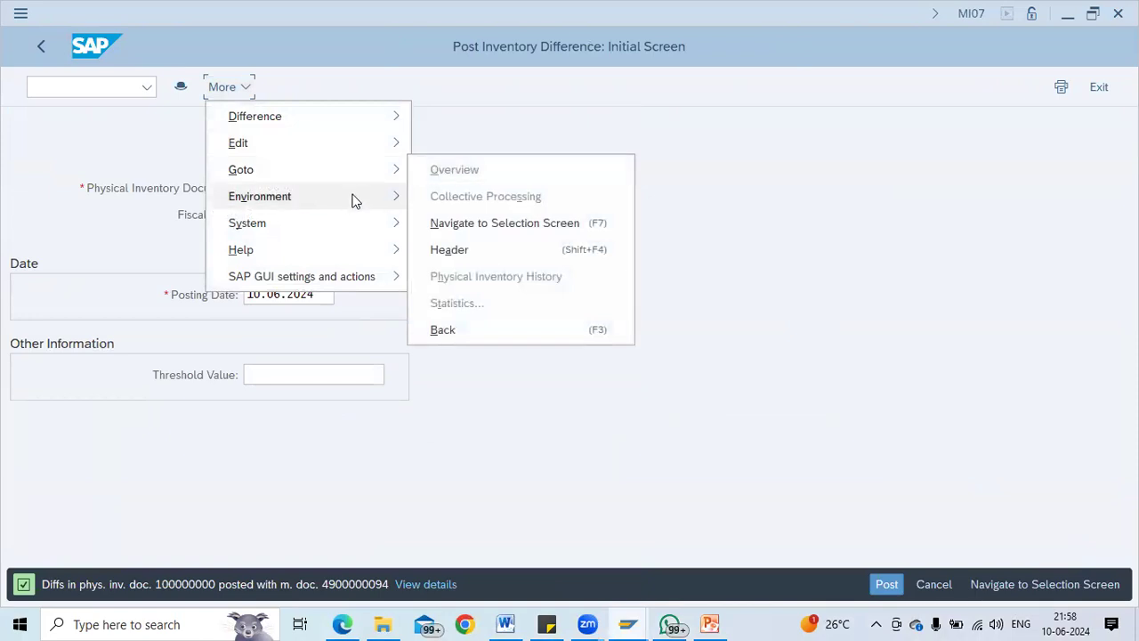
{"action": "mouse_move", "coordinate": [353, 200]}
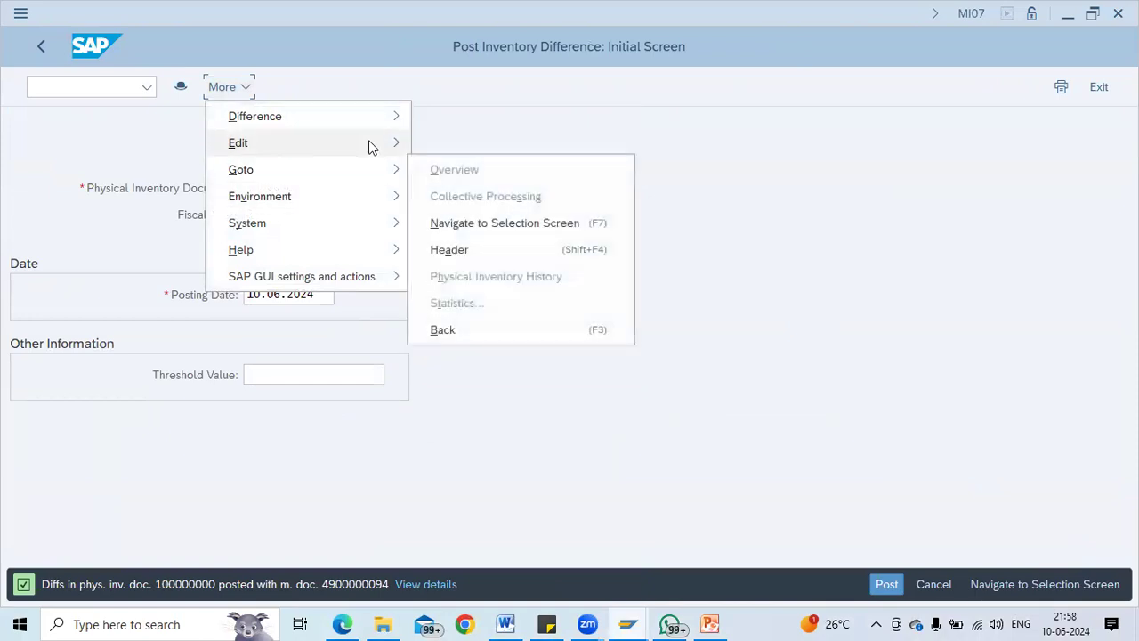
{"action": "mouse_move", "coordinate": [389, 119]}
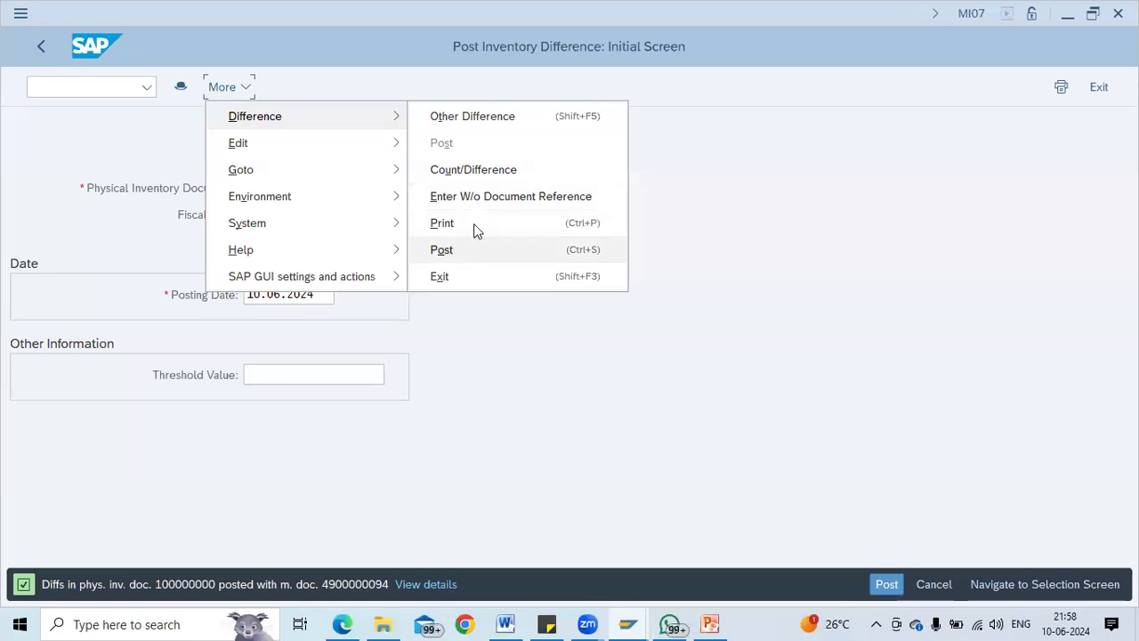
{"action": "left_click", "coordinate": [479, 252]}
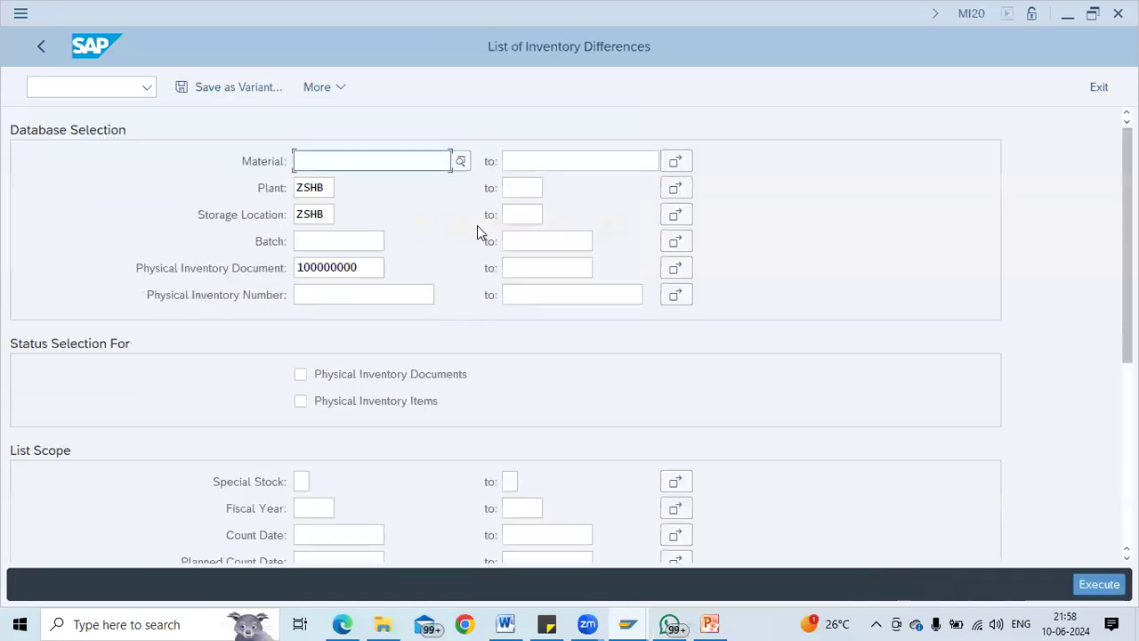
{"action": "left_click", "coordinate": [1097, 584]}
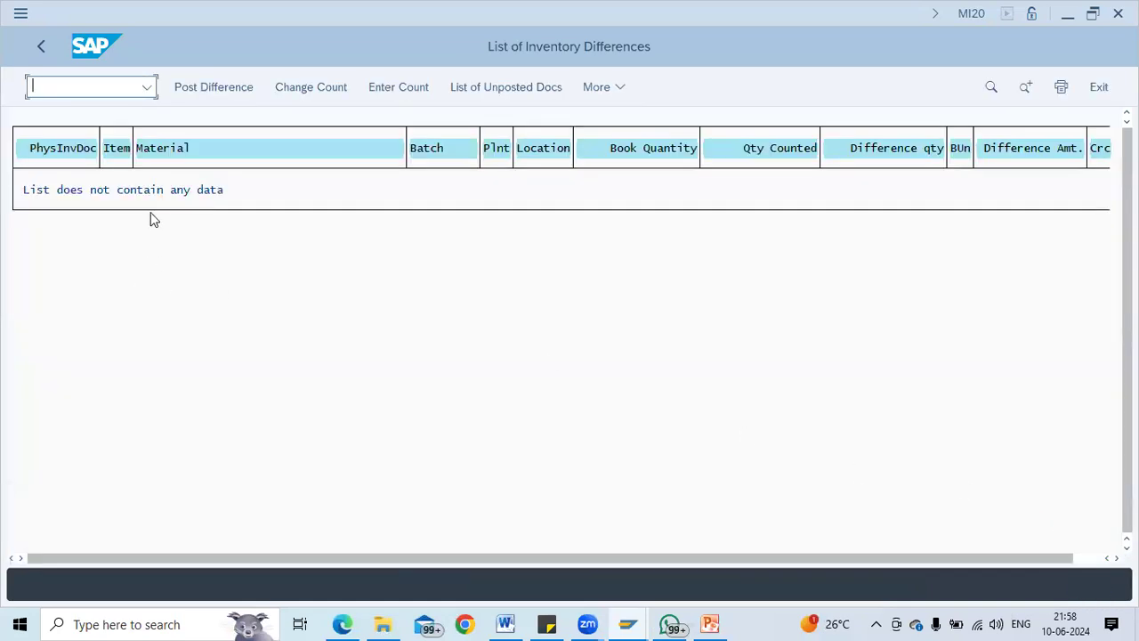
{"action": "key", "text": "F3"}
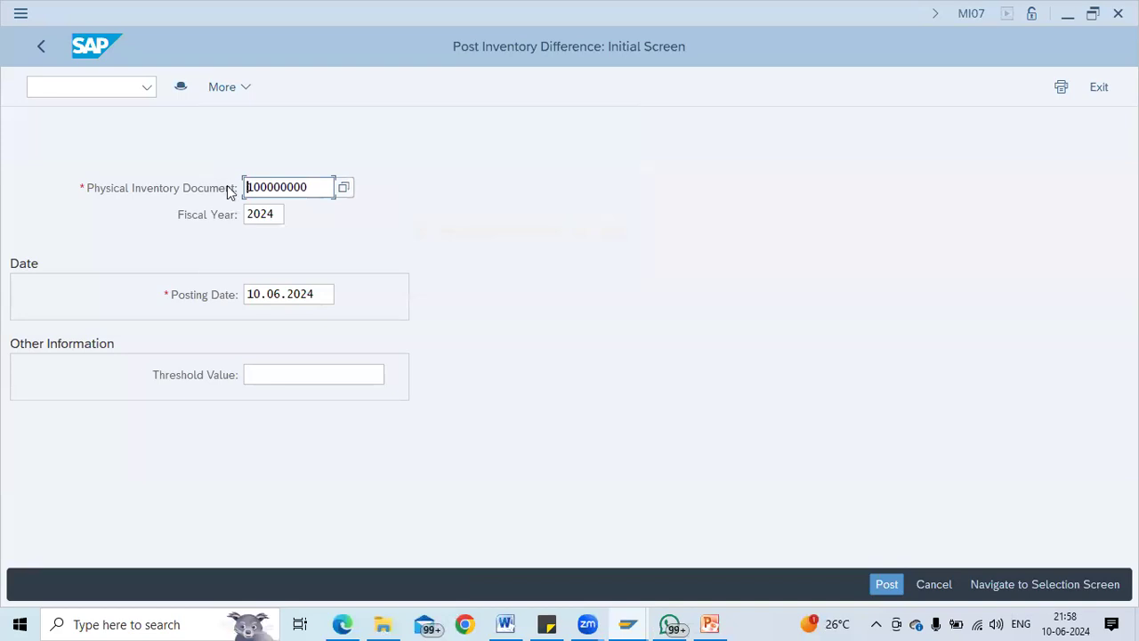
{"action": "key", "text": "Return"}
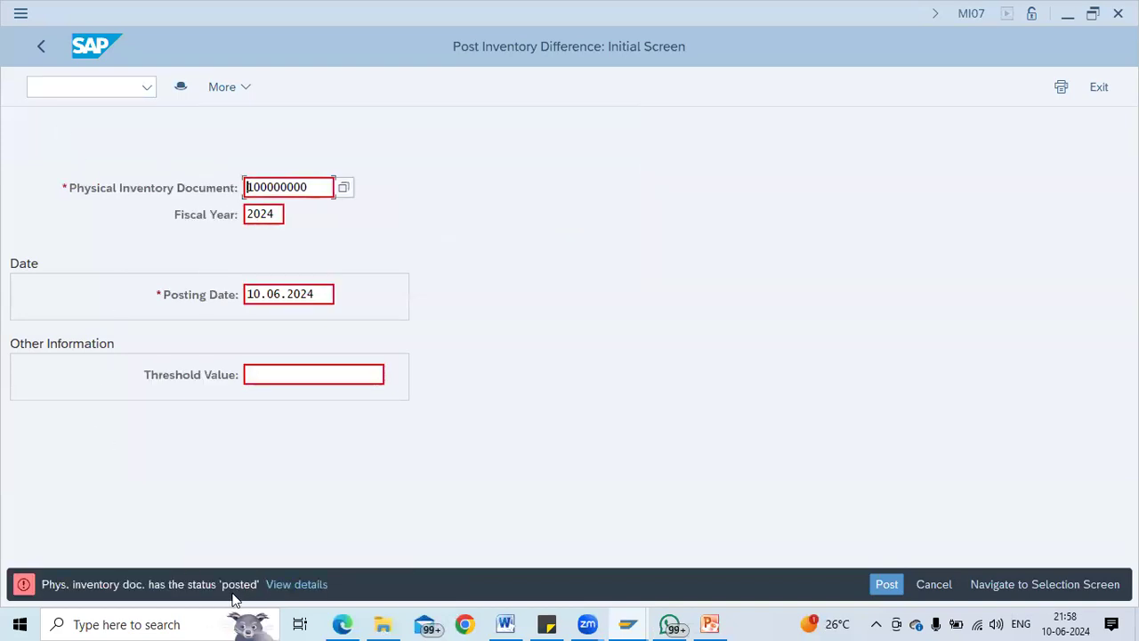
Open the Material Document List (MB51) and run it for plant and storage location ZSHB with posting date 10.06.2024
{"action": "left_click", "coordinate": [75, 82]}
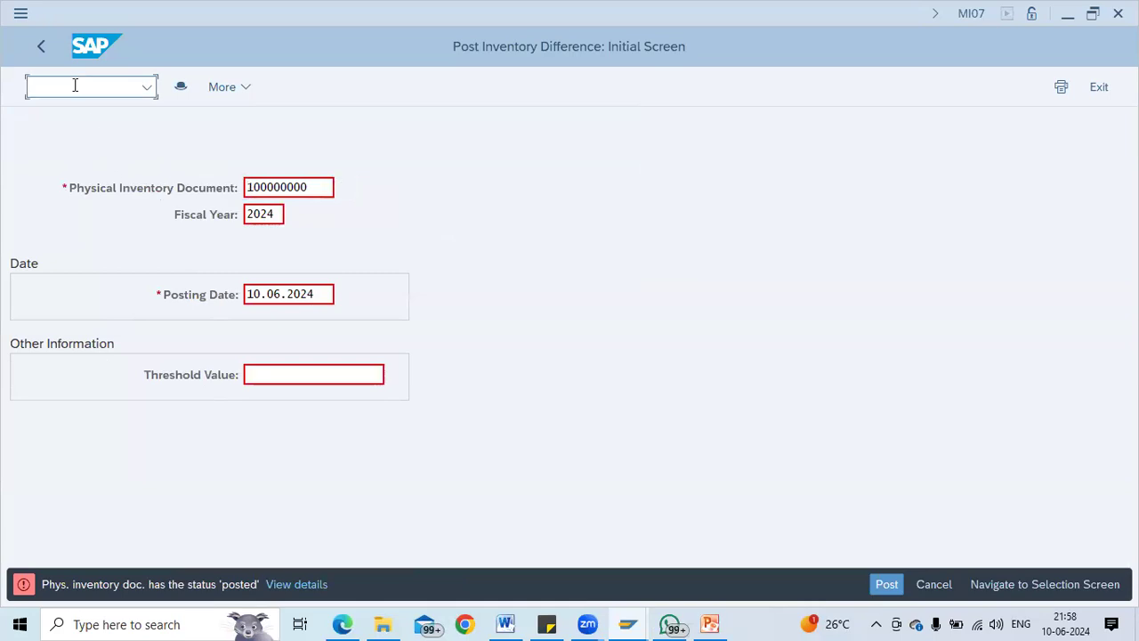
{"action": "type", "text": "/"}
{"action": "type", "text": "nm"}
{"action": "type", "text": "mi07"}
{"action": "key", "text": "Return"}
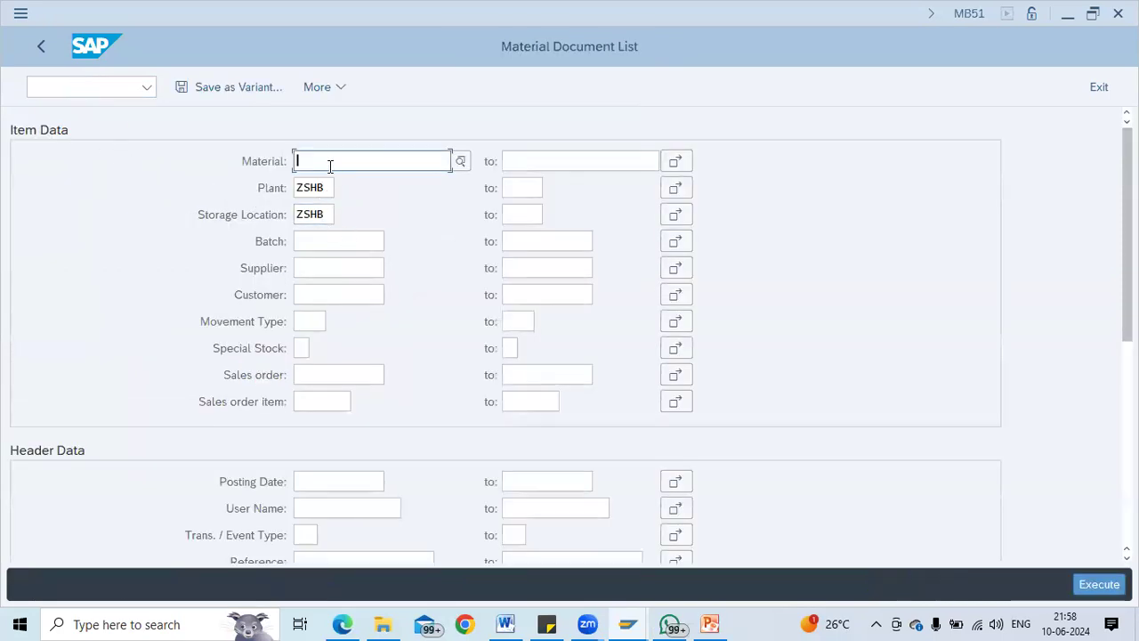
{"action": "left_click", "coordinate": [411, 495]}
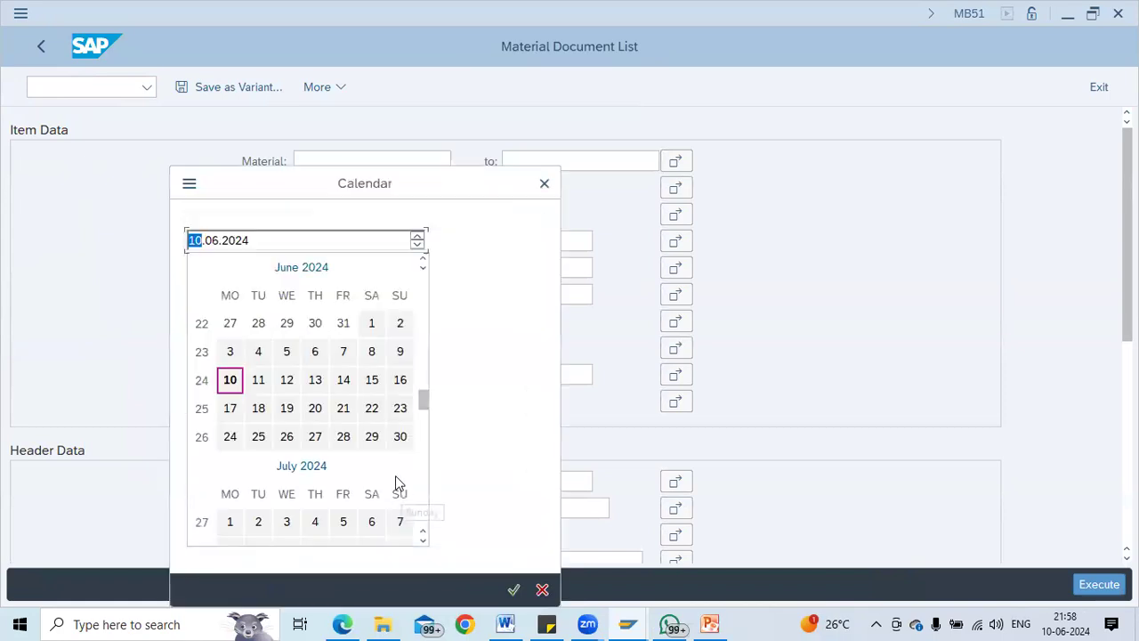
{"action": "left_click", "coordinate": [227, 378]}
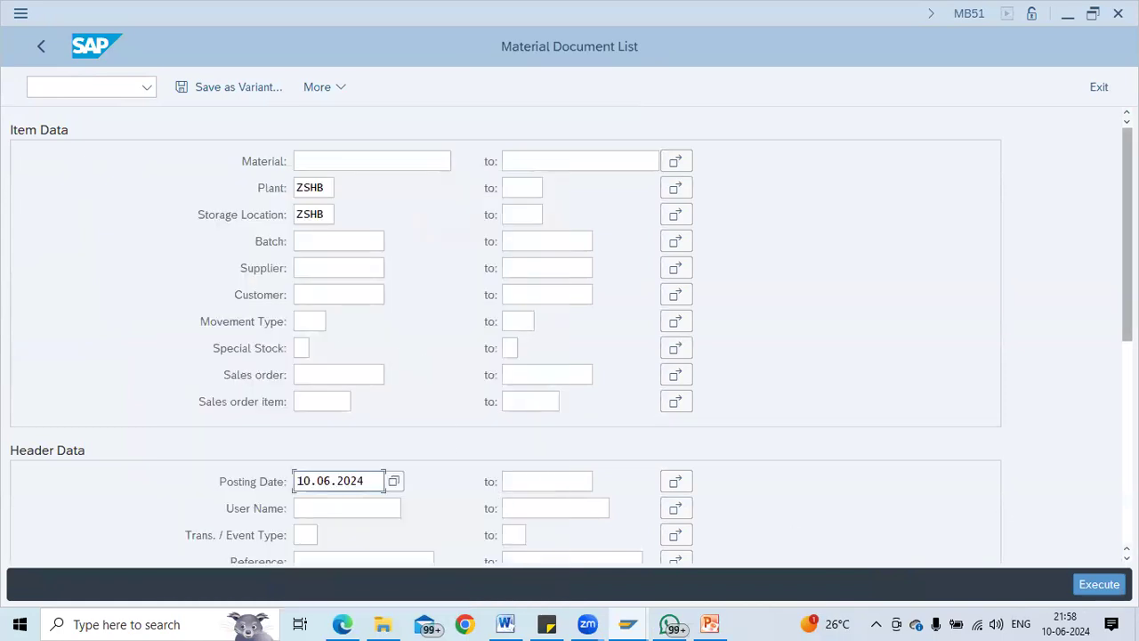
{"action": "left_click", "coordinate": [1099, 584]}
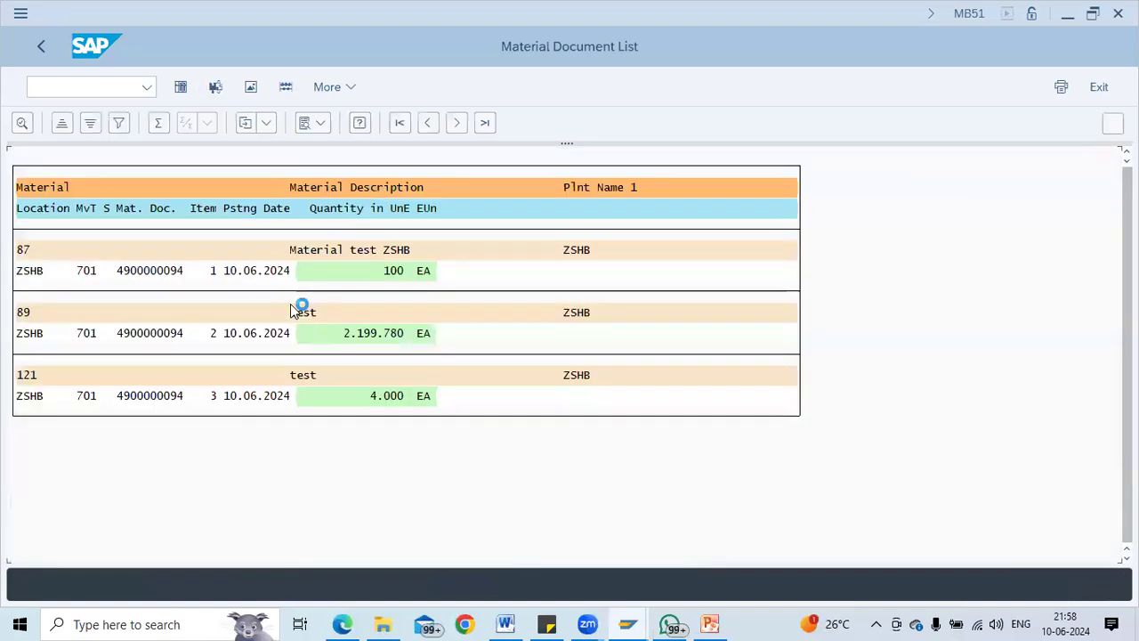
Check the movement types of the three listed materials and open the material document posted for material 87
{"action": "left_click", "coordinate": [86, 395]}
{"action": "left_click", "coordinate": [86, 333]}
{"action": "left_click", "coordinate": [87, 269]}
{"action": "left_click", "coordinate": [151, 269]}
{"action": "double_click", "coordinate": [176, 272]}
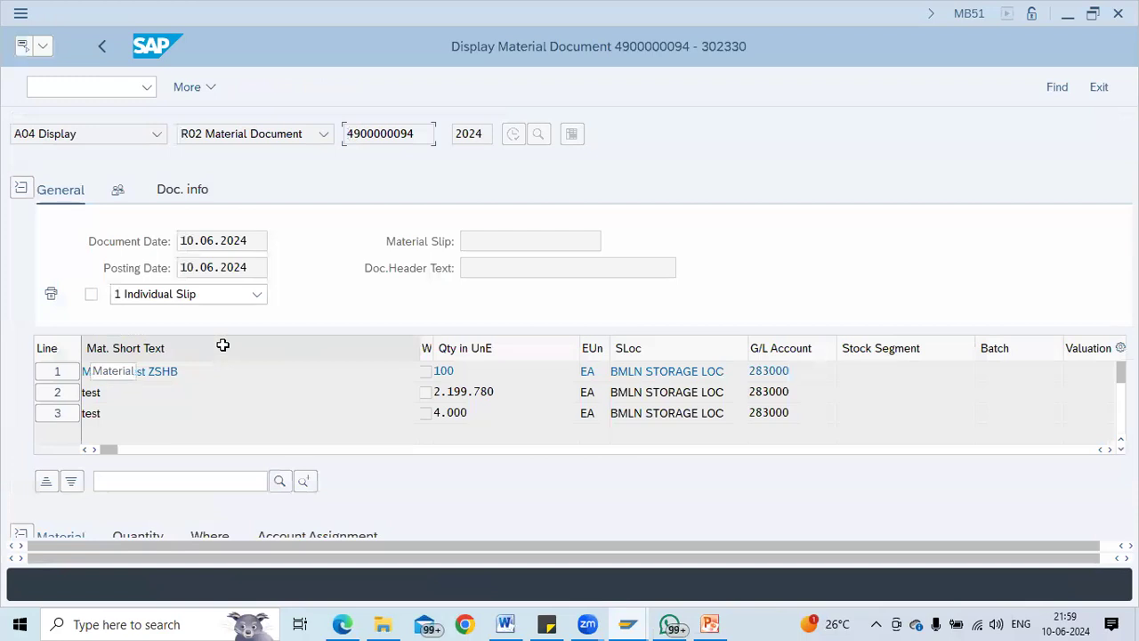
View the first item's details and open the accounting document belonging to the material document
{"action": "double_click", "coordinate": [516, 384]}
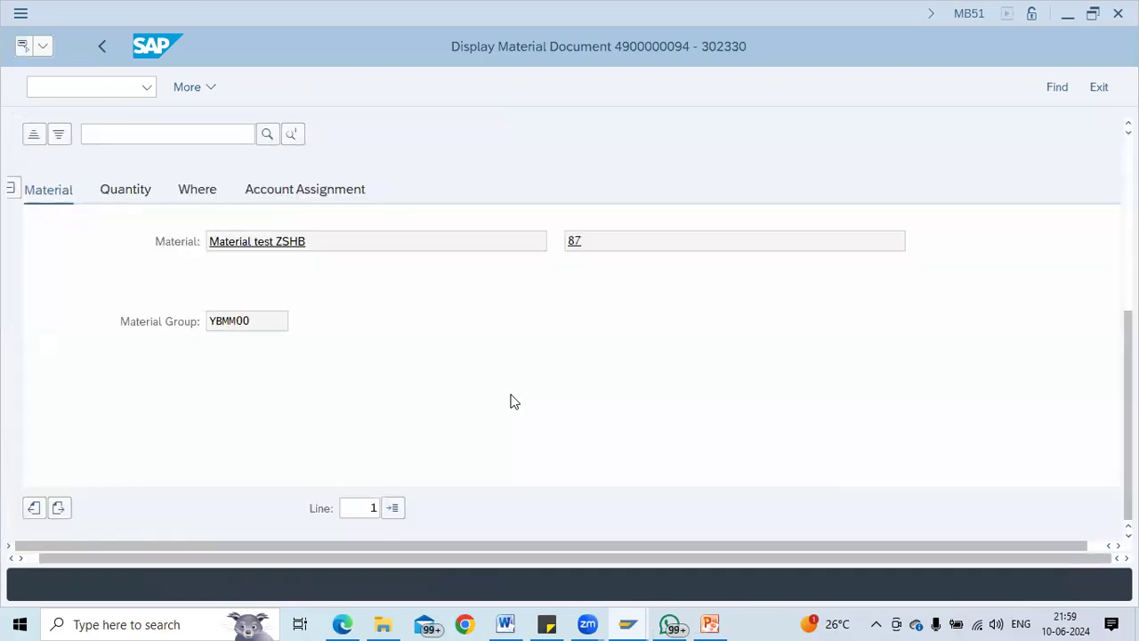
{"action": "left_click", "coordinate": [221, 193]}
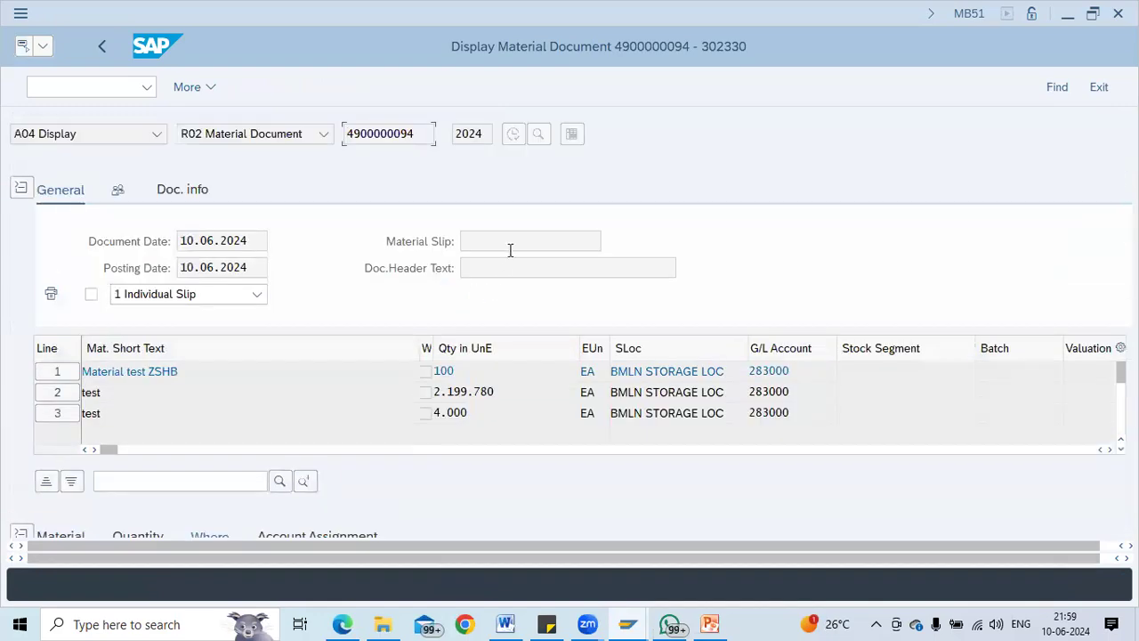
{"action": "left_click", "coordinate": [209, 197]}
{"action": "left_click", "coordinate": [703, 248]}
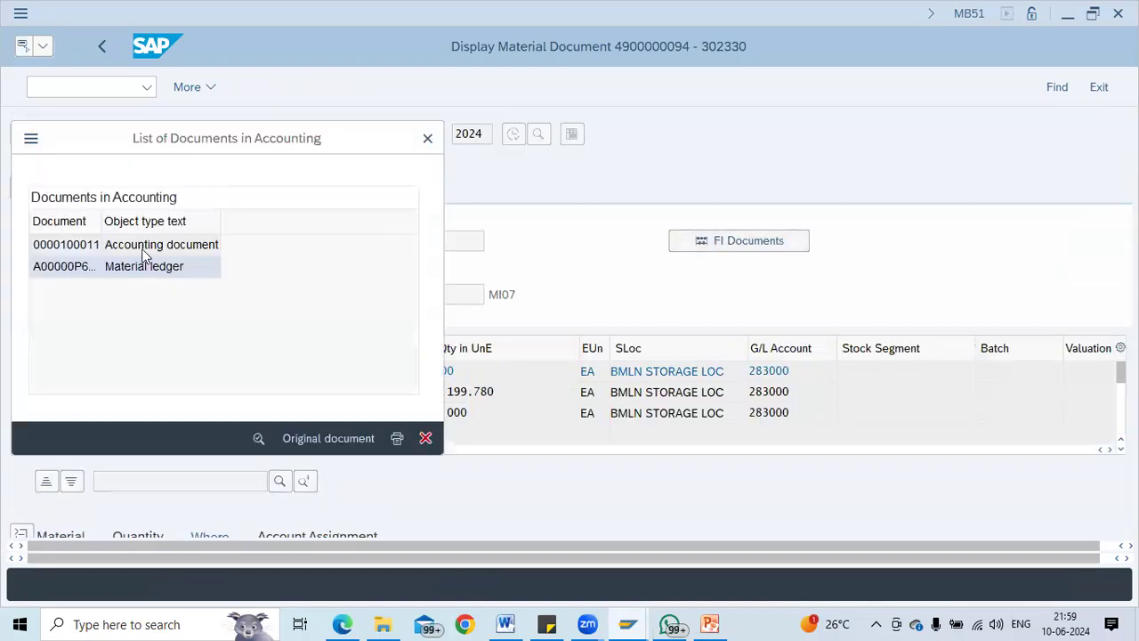
{"action": "double_click", "coordinate": [140, 250]}
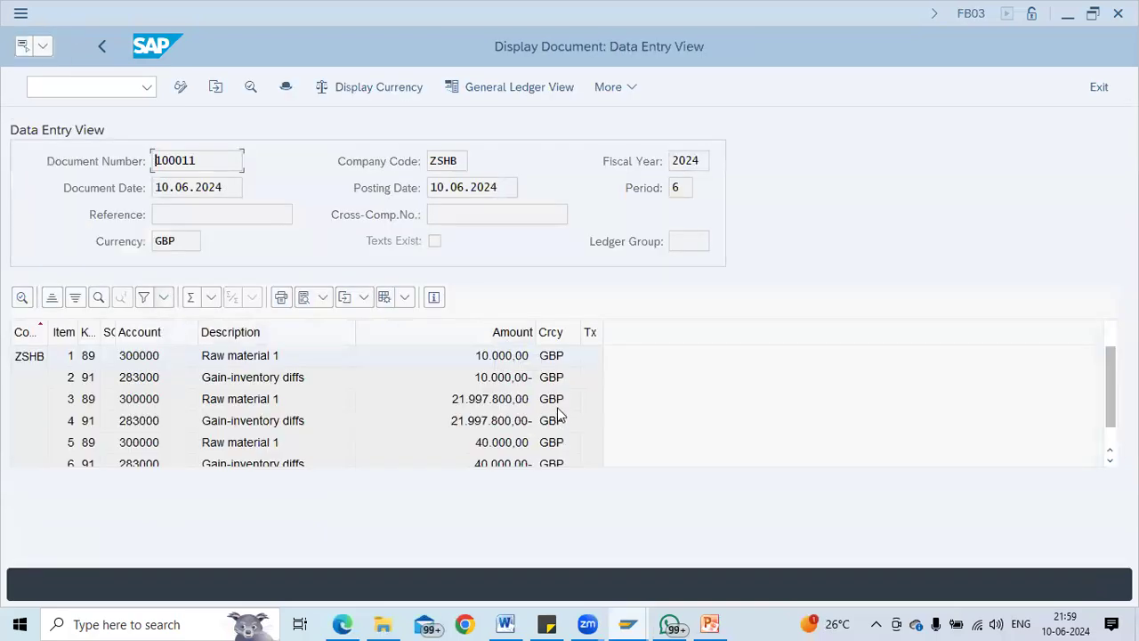
Go back to the start screen and run Display Physical Inventory Documents for Material (MI22) for plant ZSHB and document 100000000
{"action": "key", "text": "F3"}
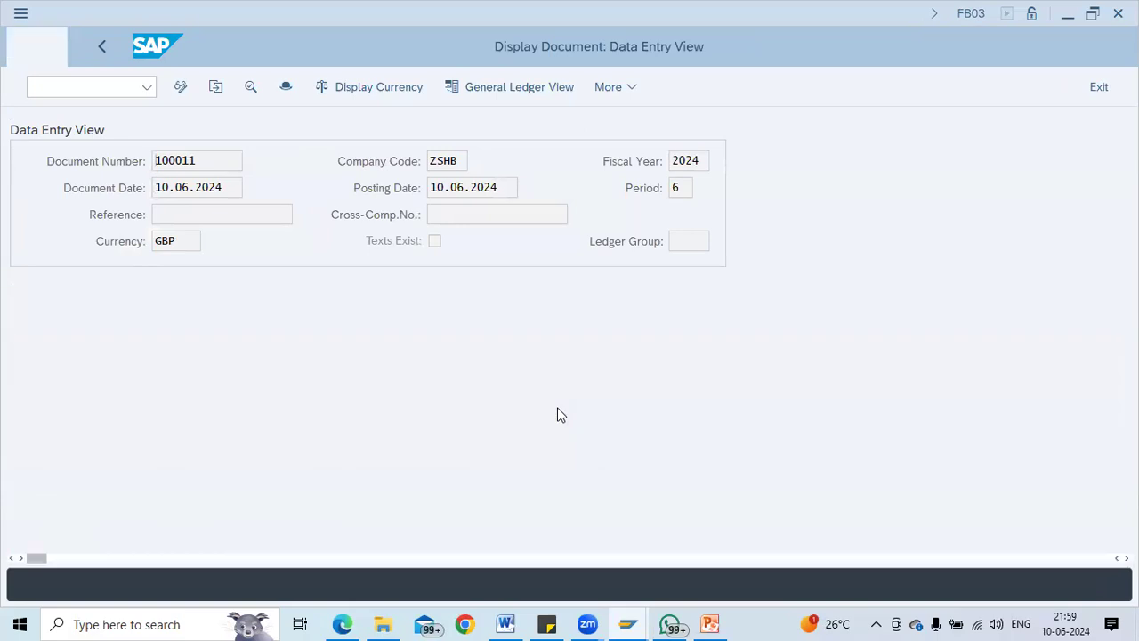
{"action": "key", "text": "F3"}
{"action": "key", "text": "F3"}
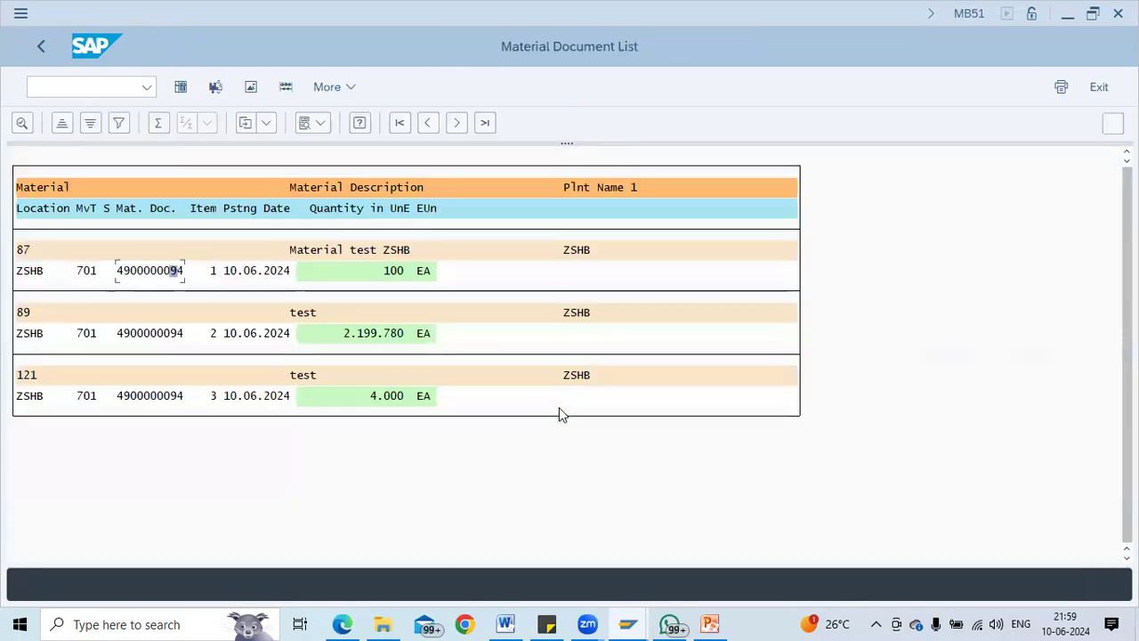
{"action": "key", "text": "F3"}
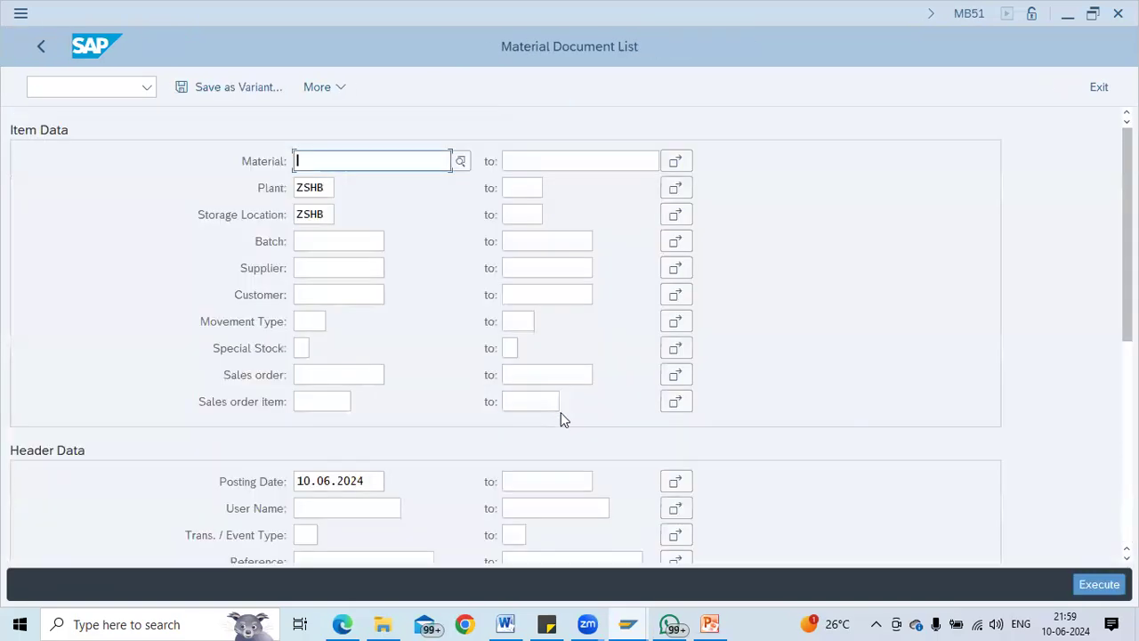
{"action": "key", "text": "F3"}
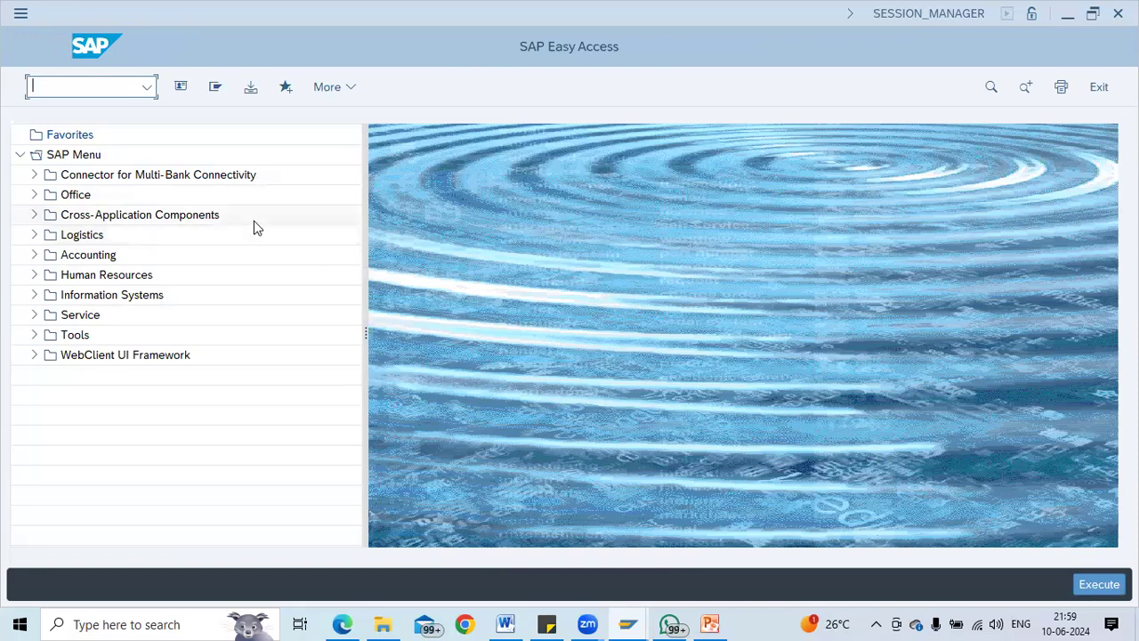
{"action": "type", "text": "mi22"}
{"action": "key", "text": "Return"}
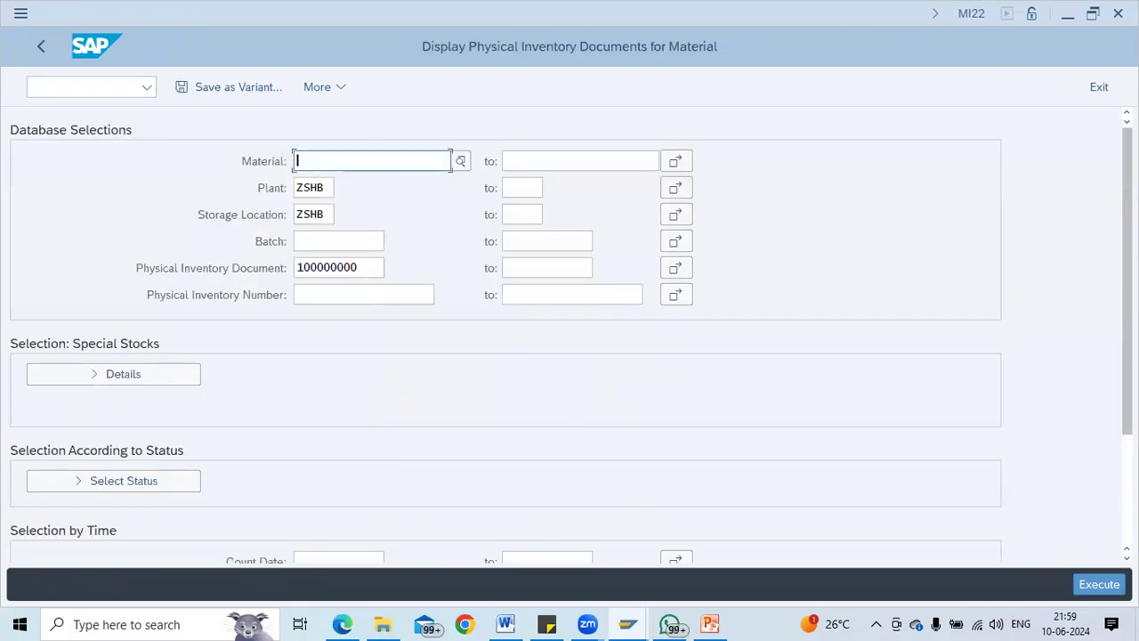
{"action": "left_click", "coordinate": [1091, 589]}
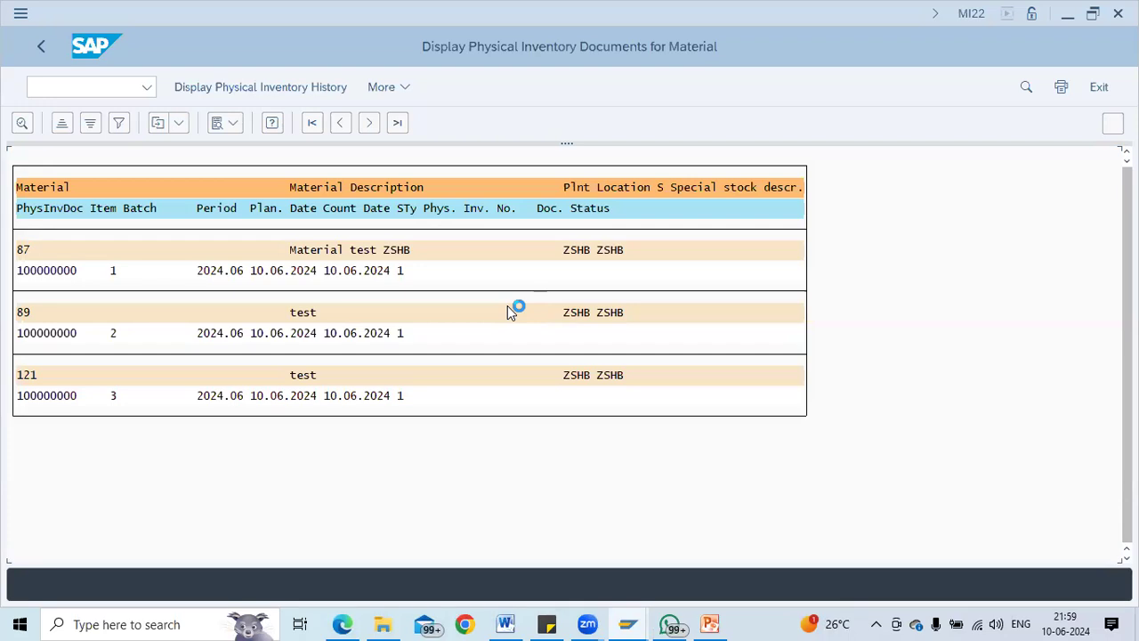
Run Display Physical Inventory Data for Material (MI23) for plant and storage location ZSHB and review the materials' stock and inventory status
{"action": "left_click", "coordinate": [79, 85]}
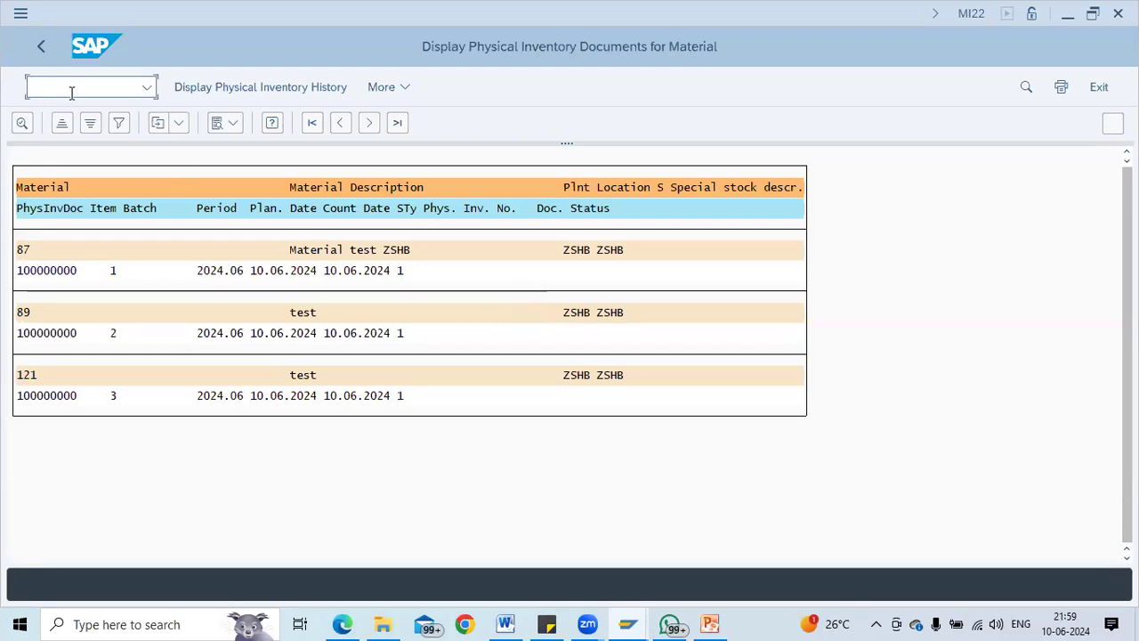
{"action": "type", "text": "/nmi23"}
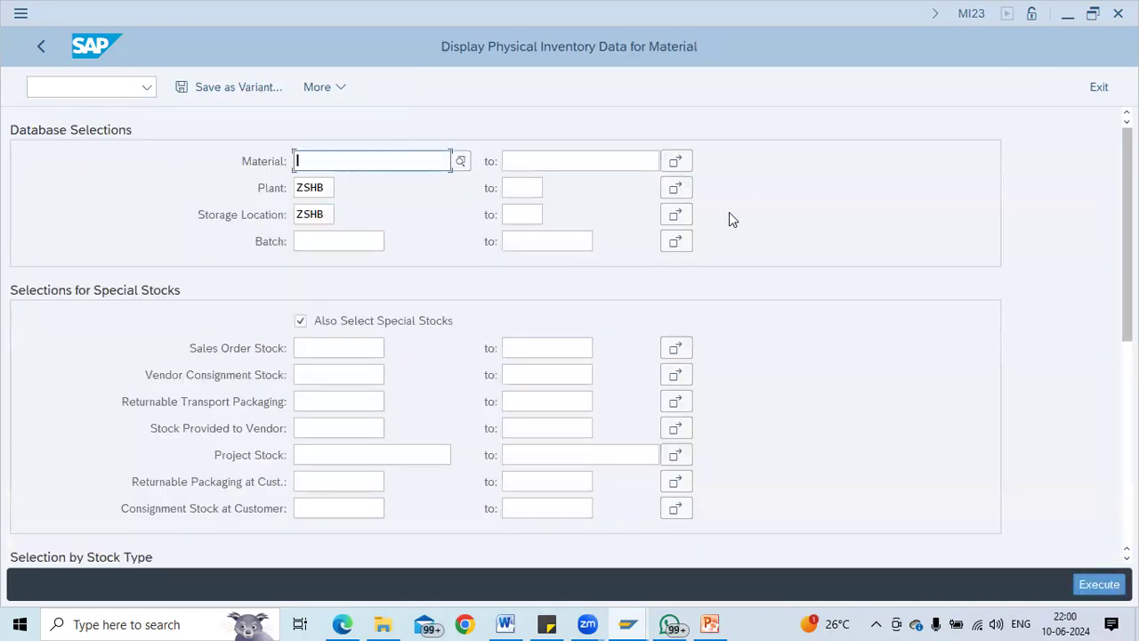
{"action": "left_click", "coordinate": [1086, 592]}
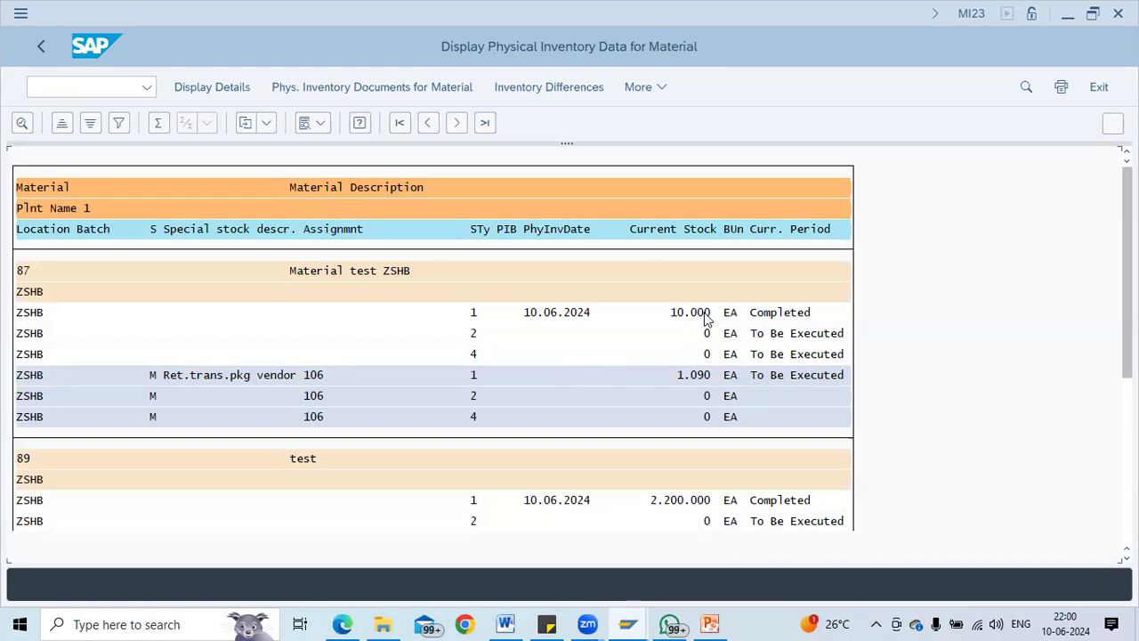
{"action": "left_click", "coordinate": [795, 313]}
{"action": "scroll", "coordinate": [574, 457], "scroll_direction": "down", "scroll_amount": 2}
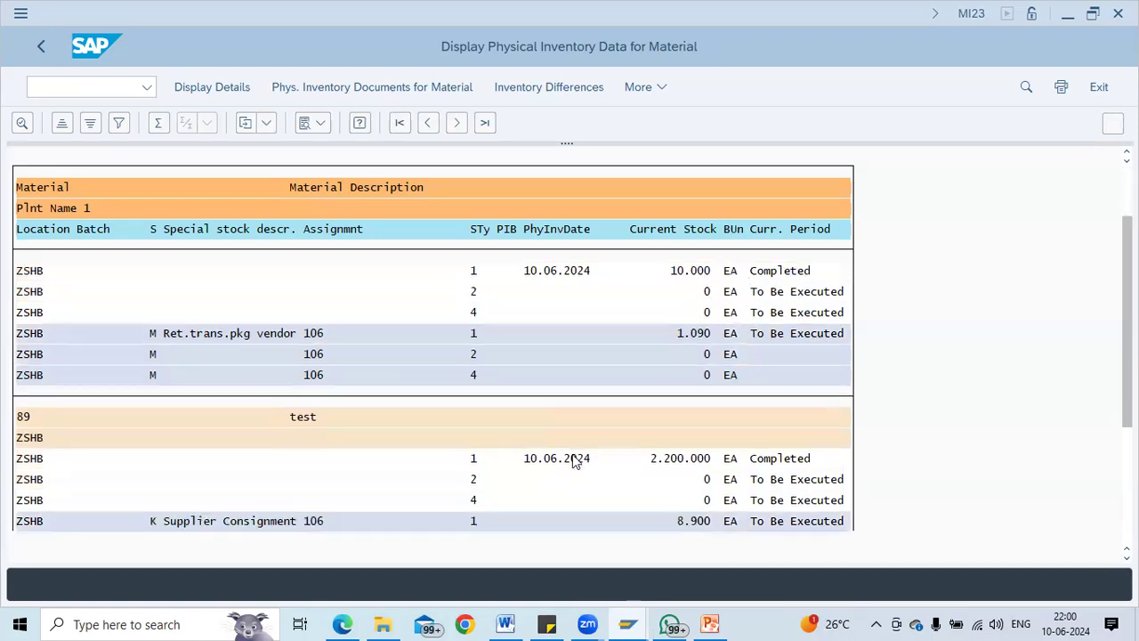
{"action": "scroll", "coordinate": [574, 457], "scroll_direction": "down", "scroll_amount": 7}
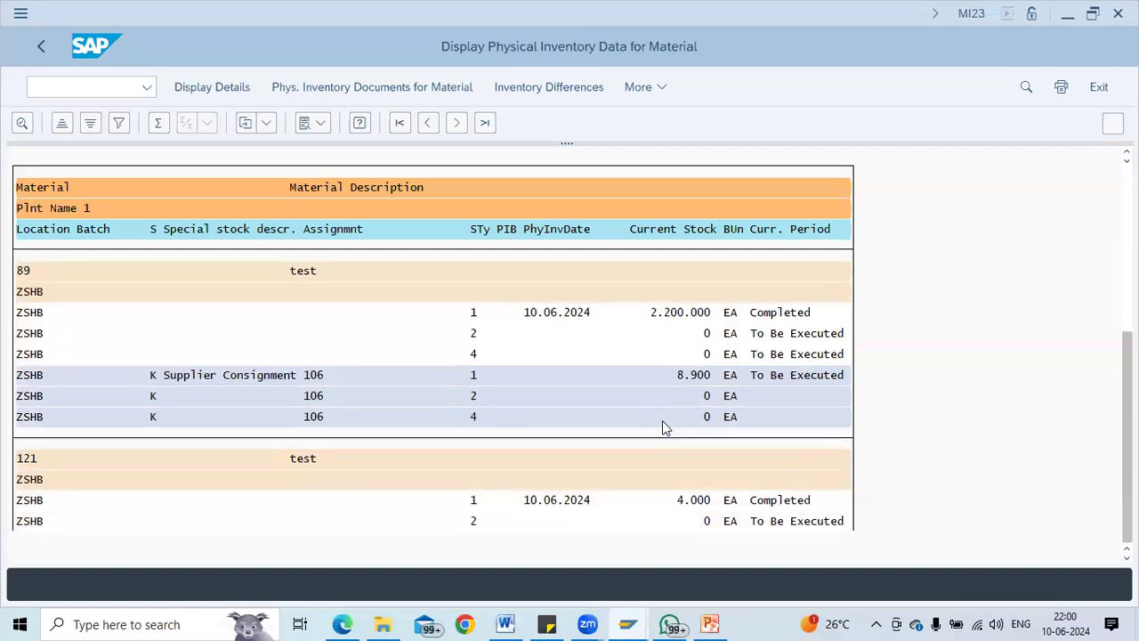
{"action": "scroll", "coordinate": [662, 428], "scroll_direction": "down", "scroll_amount": 2}
{"action": "key", "text": "F3"}
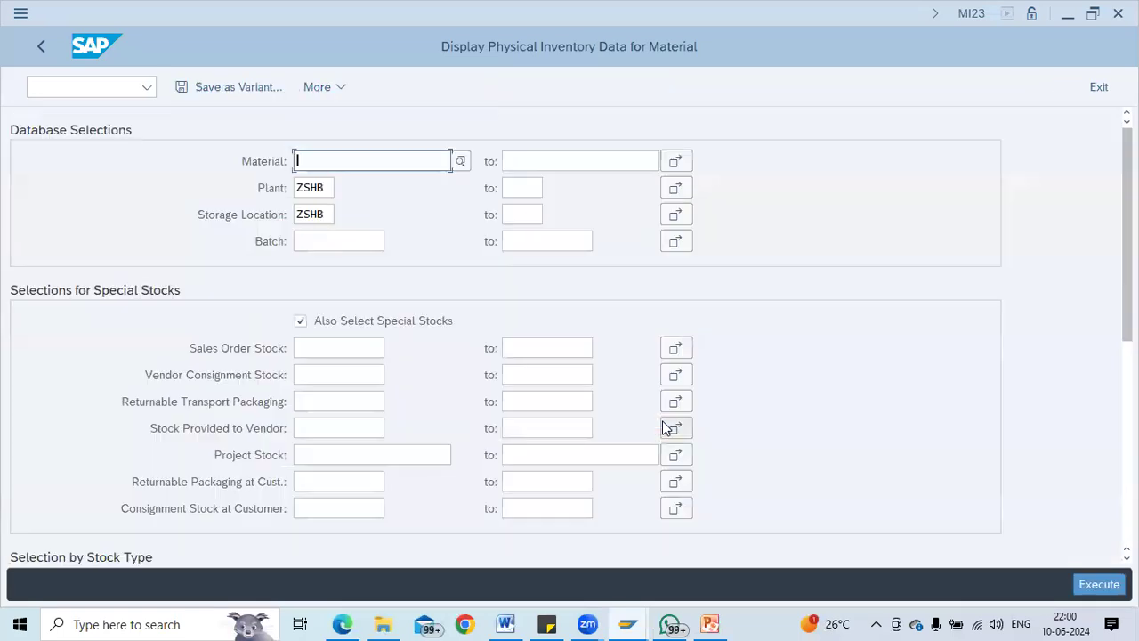
{"action": "key", "text": "F3"}
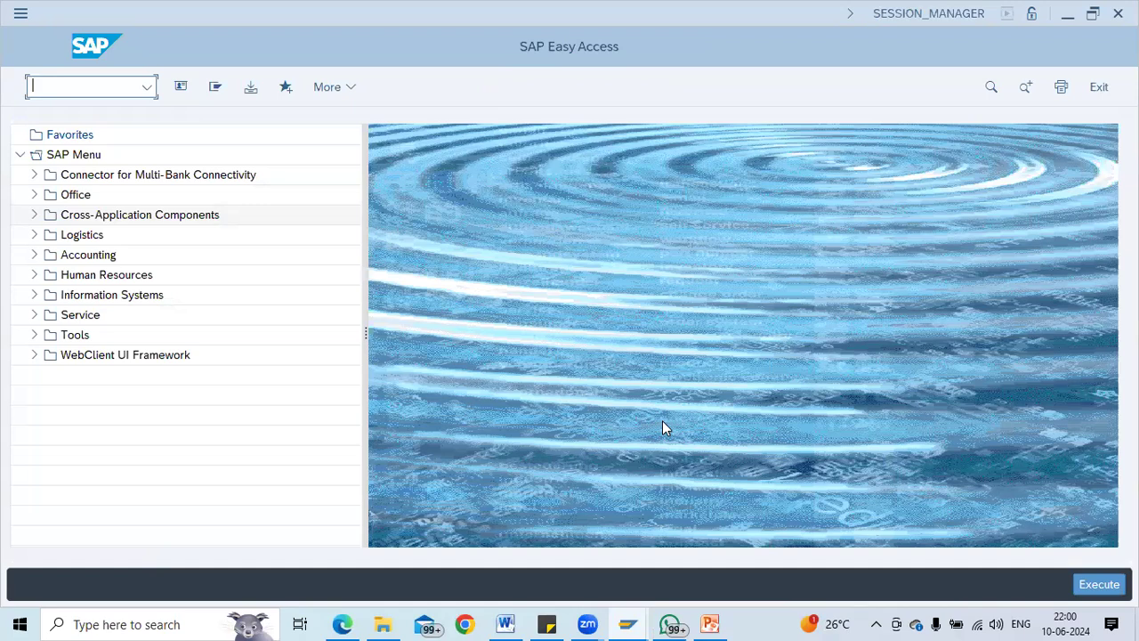
Run the Physical Inventory List (MI24) for plant ZSHB and document 100000000 and check the items' physical inventory status
{"action": "type", "text": "mi24"}
{"action": "key", "text": "Return"}
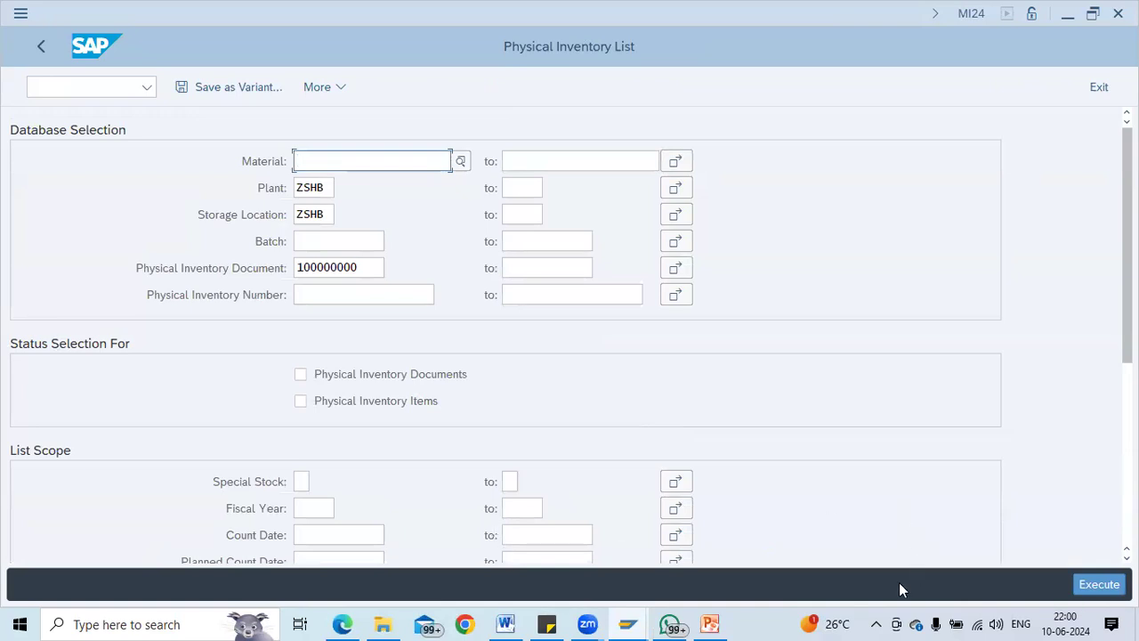
{"action": "left_click", "coordinate": [1089, 585]}
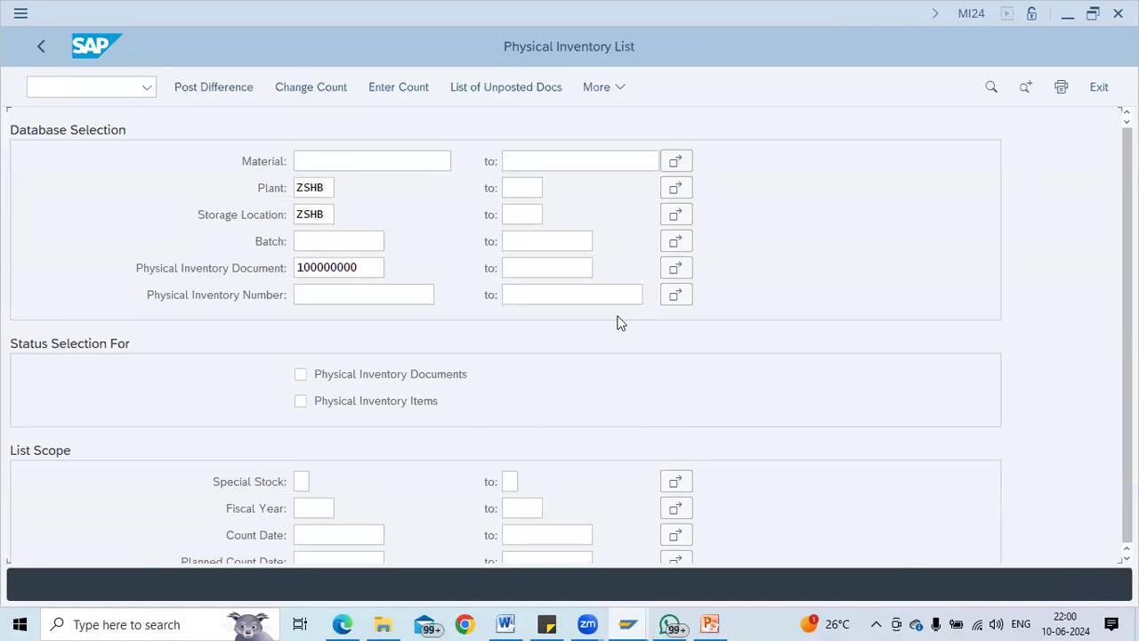
{"action": "left_click", "coordinate": [628, 189]}
{"action": "left_click", "coordinate": [636, 211]}
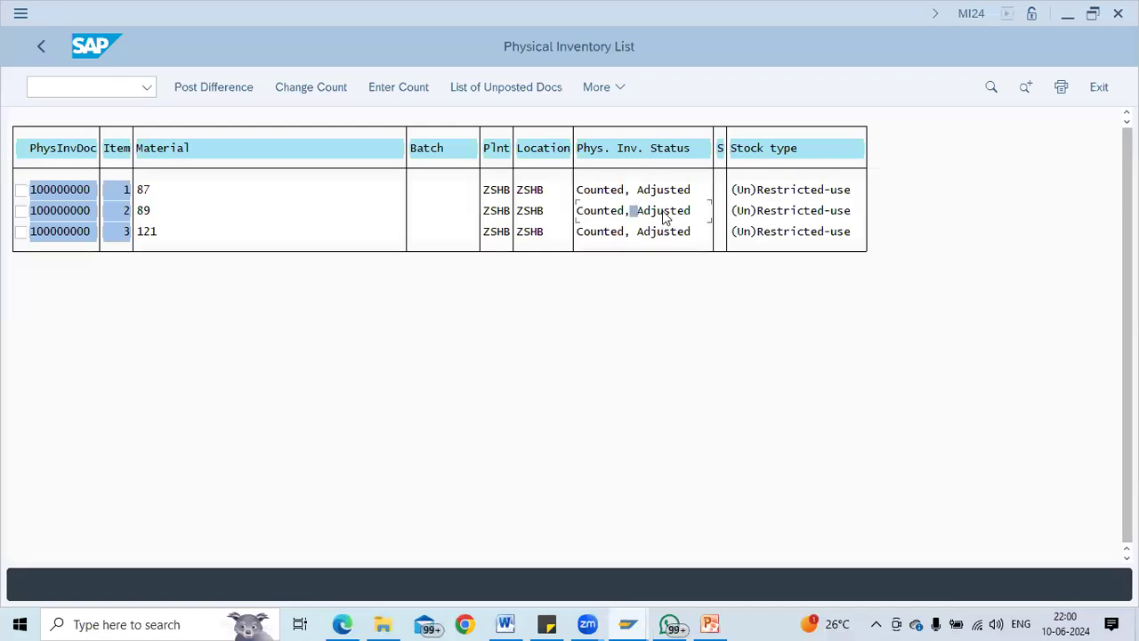
{"action": "left_click", "coordinate": [49, 59]}
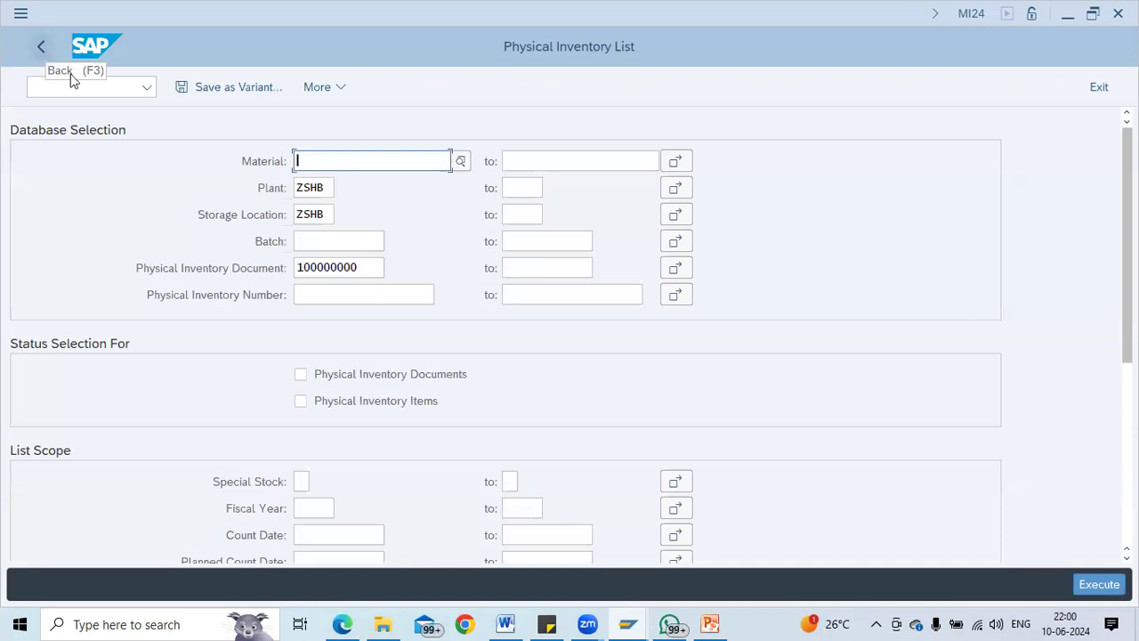
Try to enter a recount (MI11) for physical inventory document 100000000
{"action": "left_click", "coordinate": [63, 93]}
{"action": "type", "text": "/nmi11"}
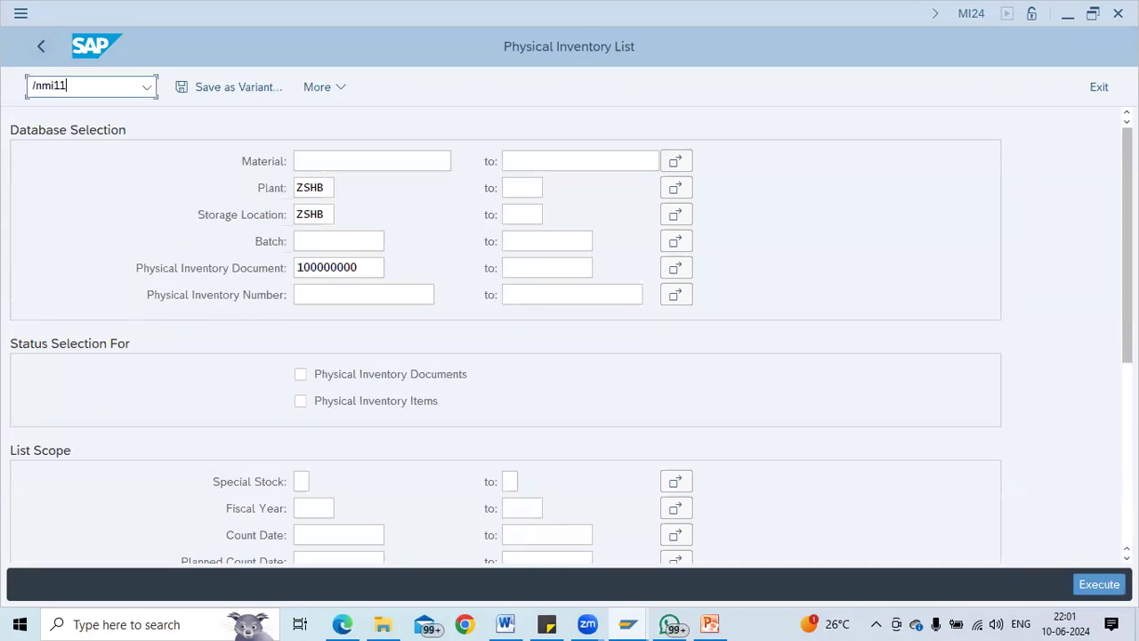
{"action": "key", "text": "Return"}
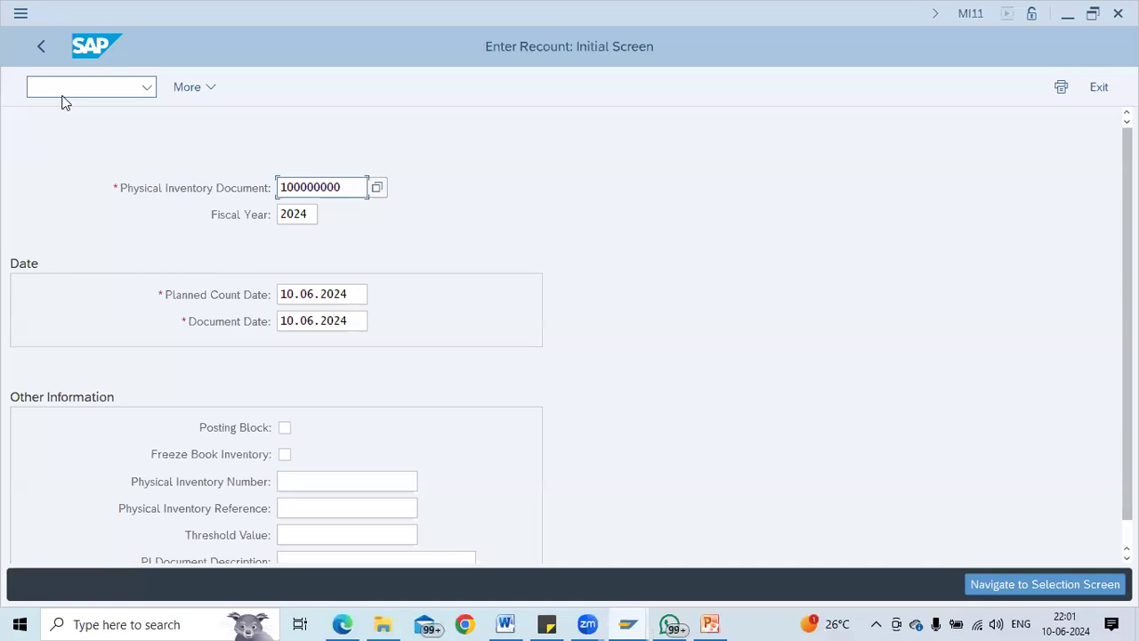
{"action": "key", "text": "Return"}
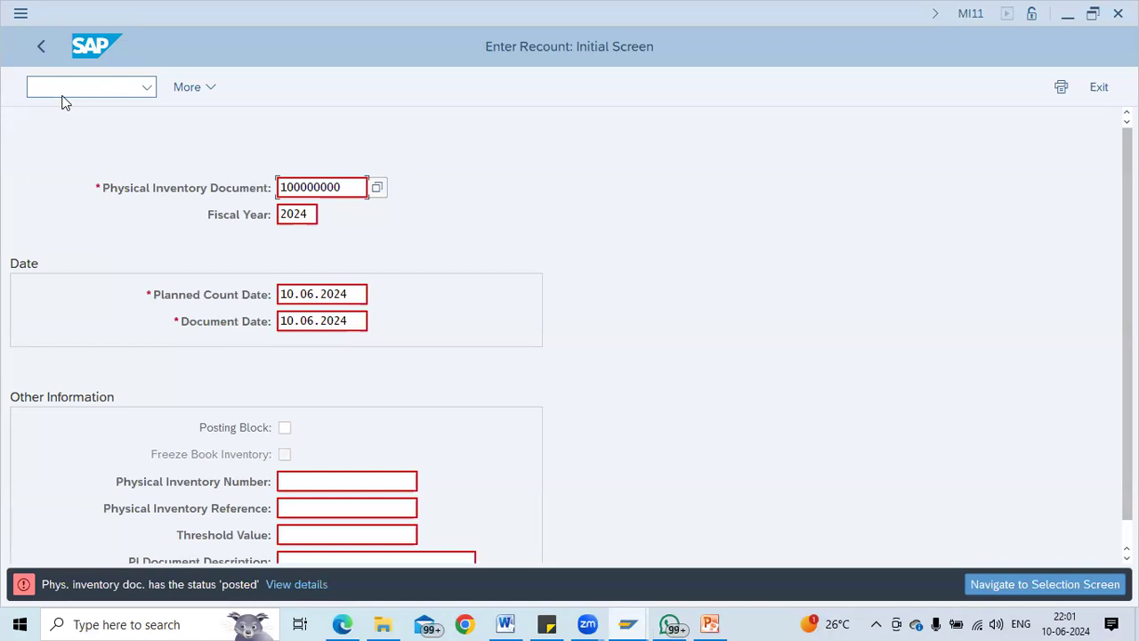
Create and post a new physical inventory document (MI01) for material 87 in plant and storage location ZSHB
{"action": "left_click", "coordinate": [94, 89]}
{"action": "type", "text": "/nmi01"}
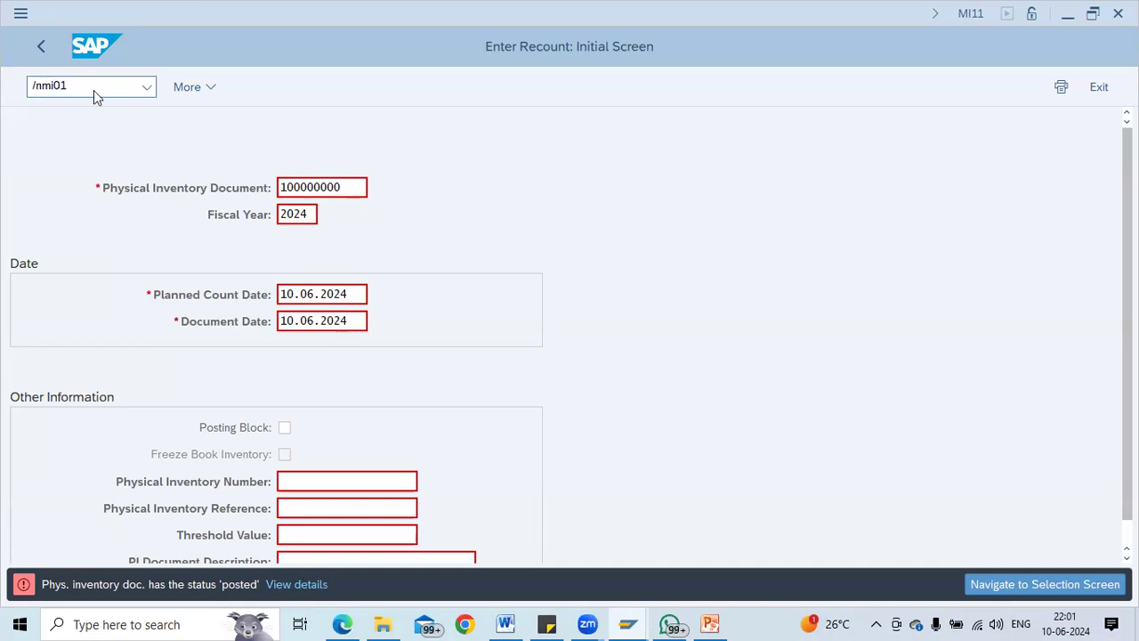
{"action": "key", "text": "Return"}
{"action": "key", "text": "Return"}
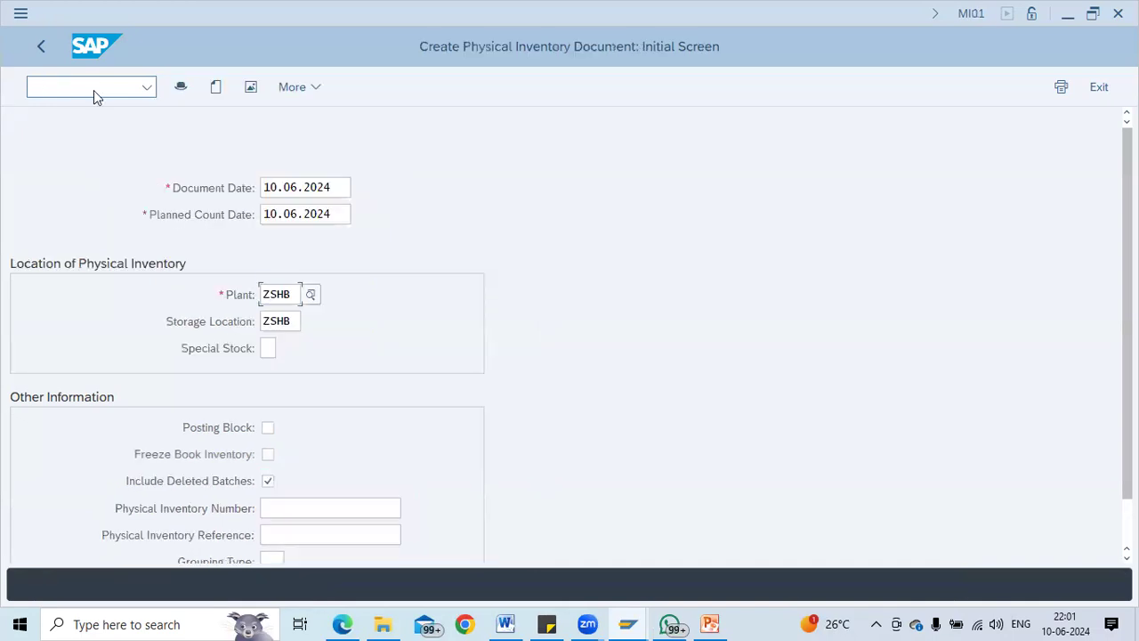
{"action": "type", "text": "8"}
{"action": "left_click", "coordinate": [166, 260]}
{"action": "key", "text": "Return"}
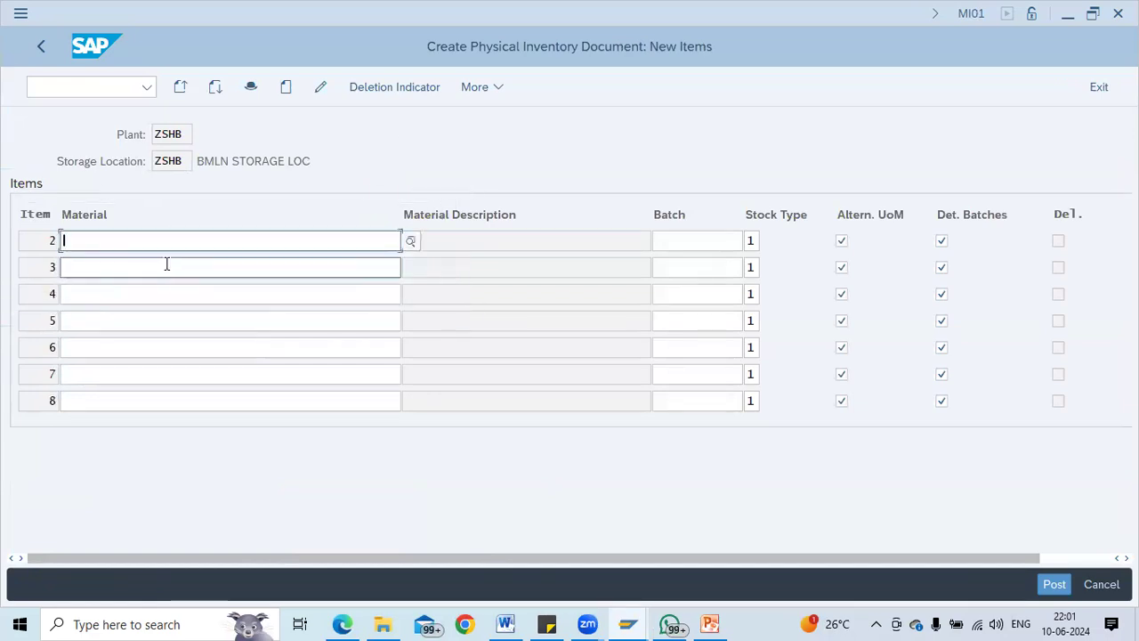
{"action": "key", "text": "ctrl+s"}
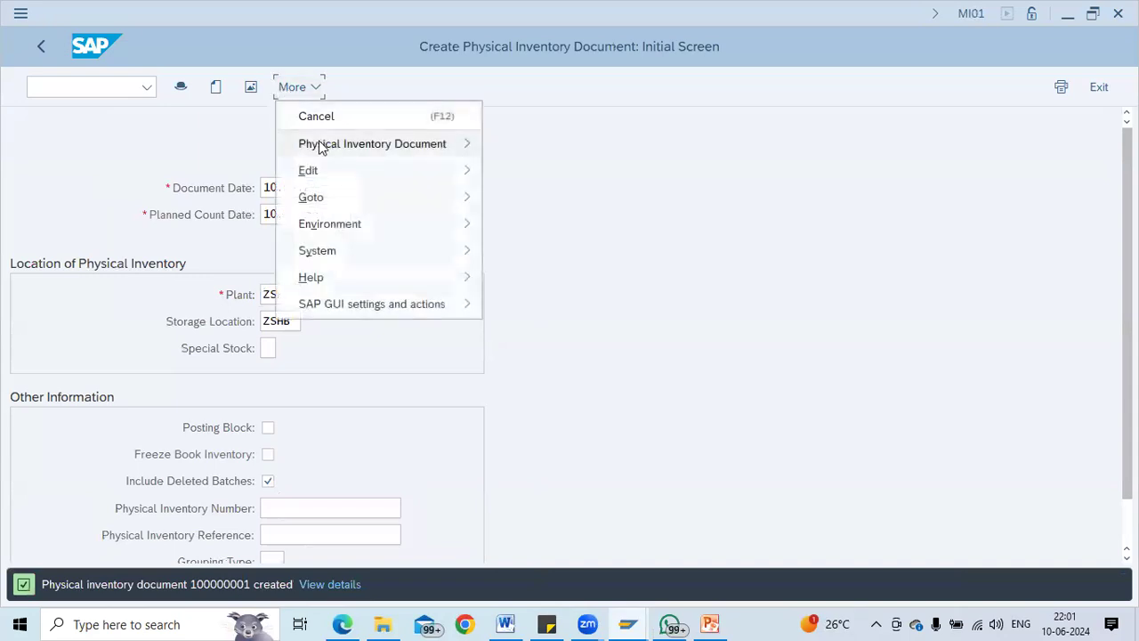
Open the display screen for the newly created physical inventory document and copy its document number
{"action": "mouse_move", "coordinate": [321, 148]}
{"action": "left_click", "coordinate": [528, 225]}
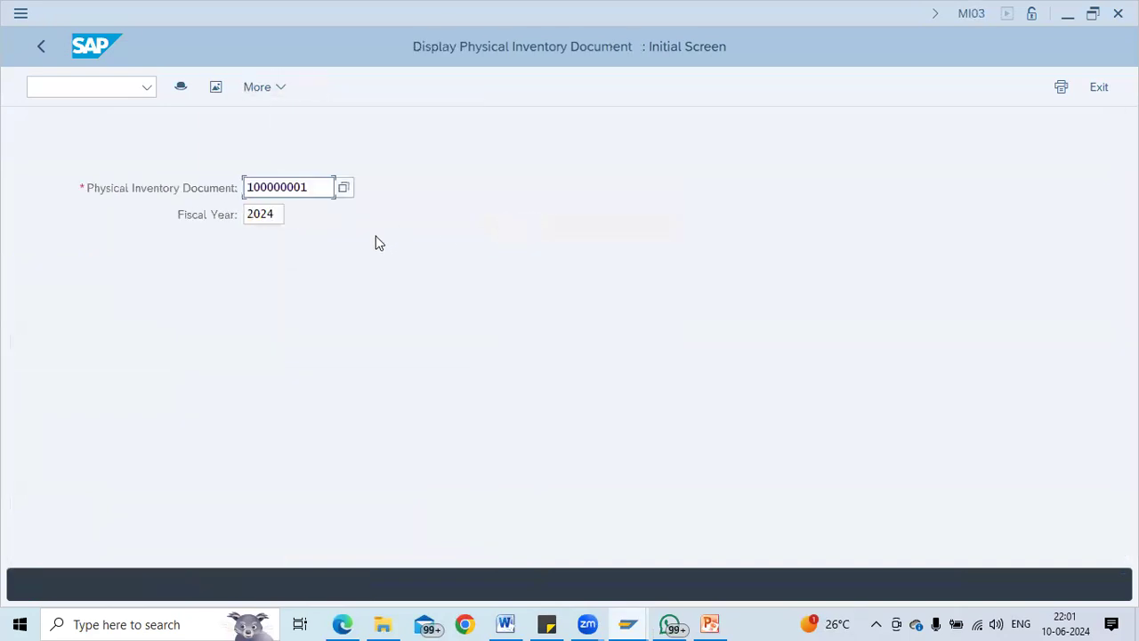
{"action": "left_click_drag", "start_coordinate": [331, 187], "coordinate": [208, 187]}
{"action": "key", "text": "ctrl+c"}
Enter the inventory count (MI04) for document 100000001 with a quantity of 5000 EA for material 87 and post it
{"action": "left_click", "coordinate": [63, 85]}
{"action": "type", "text": "/"}
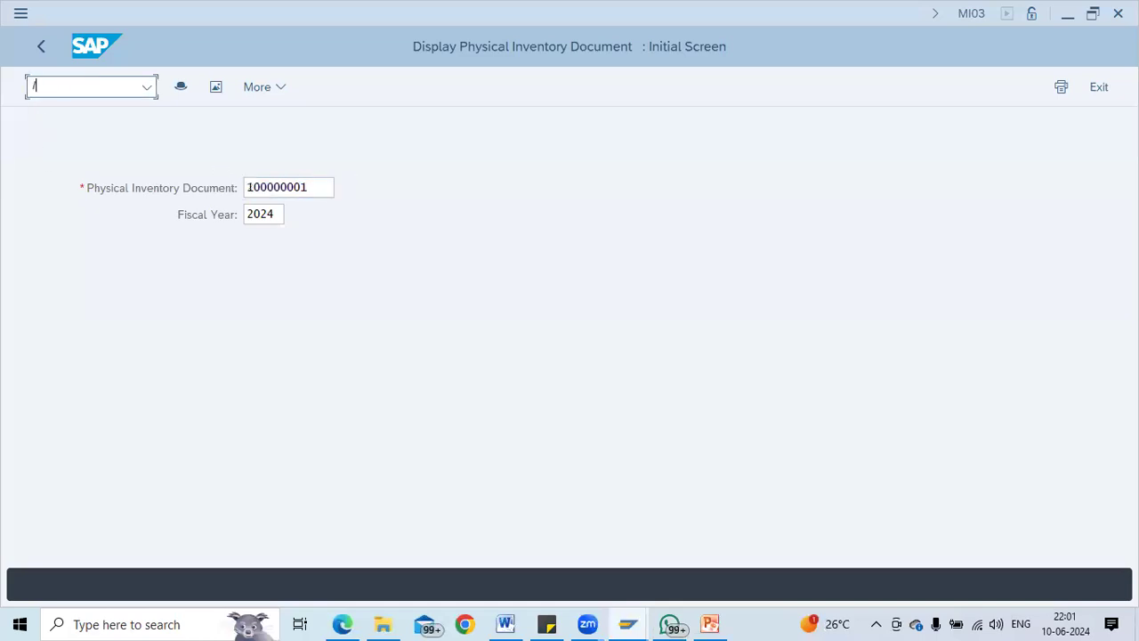
{"action": "type", "text": "nmi04"}
{"action": "key", "text": "Return"}
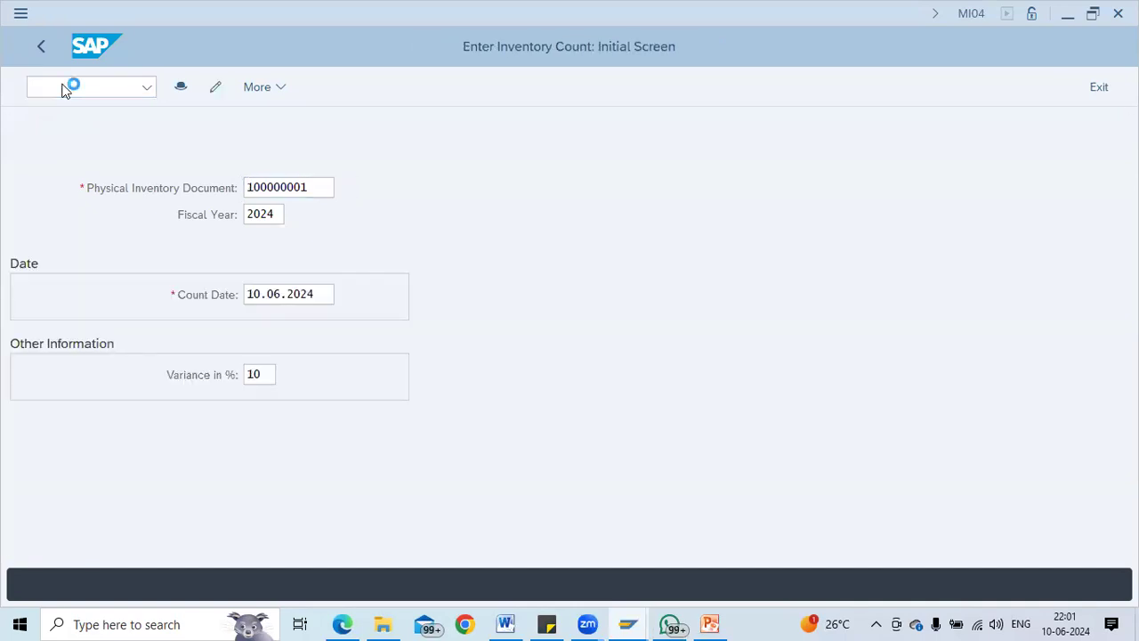
{"action": "key", "text": "Return"}
{"action": "type", "text": "5000"}
{"action": "key", "text": "Return"}
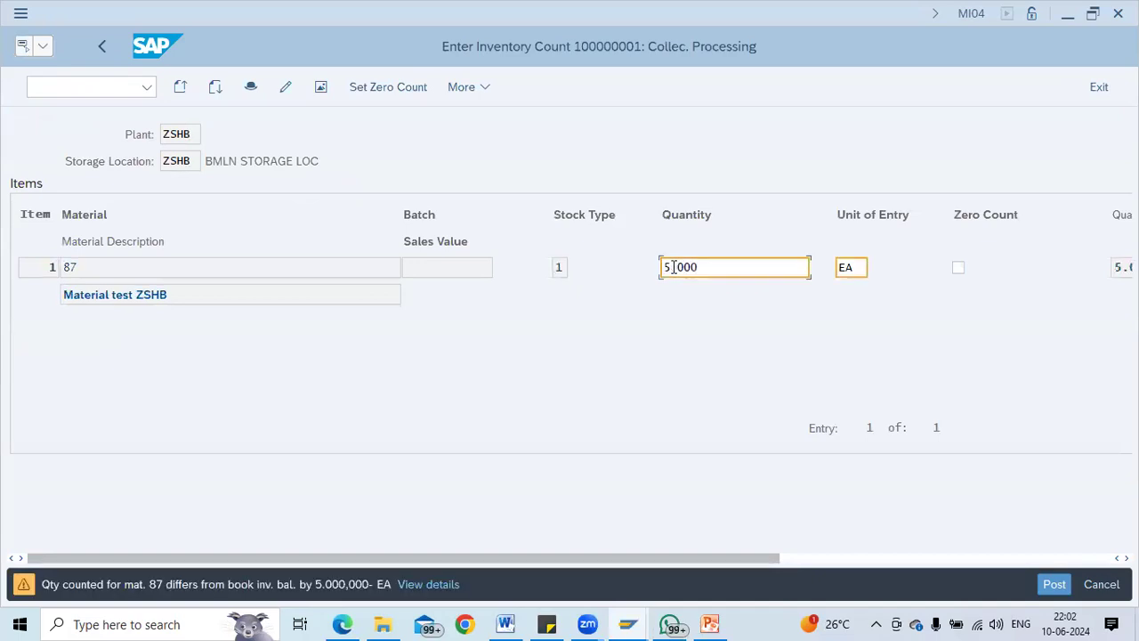
{"action": "key", "text": "Return"}
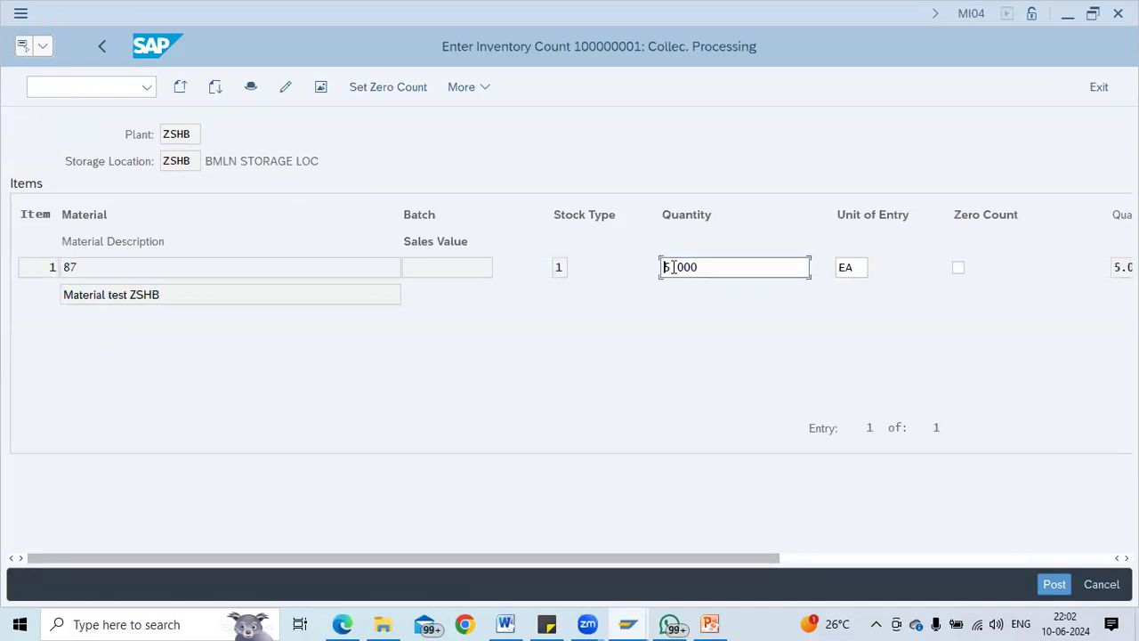
{"action": "key", "text": "ctrl+s"}
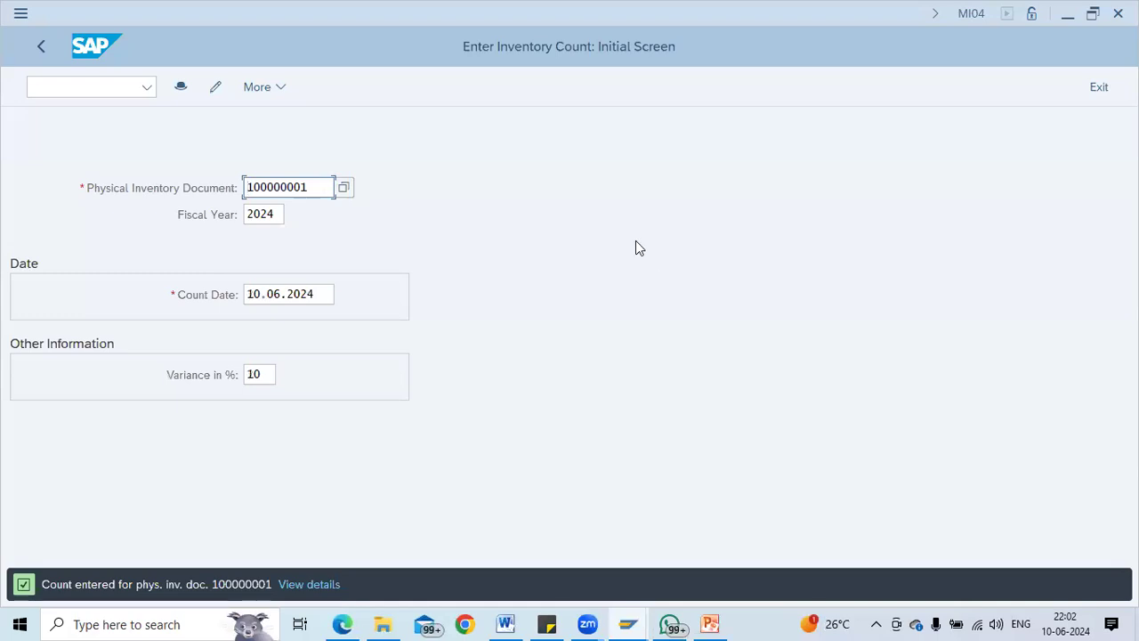
Display the inventory count of document 100000001 and check the counted quantity of material 87
{"action": "left_click", "coordinate": [273, 92]}
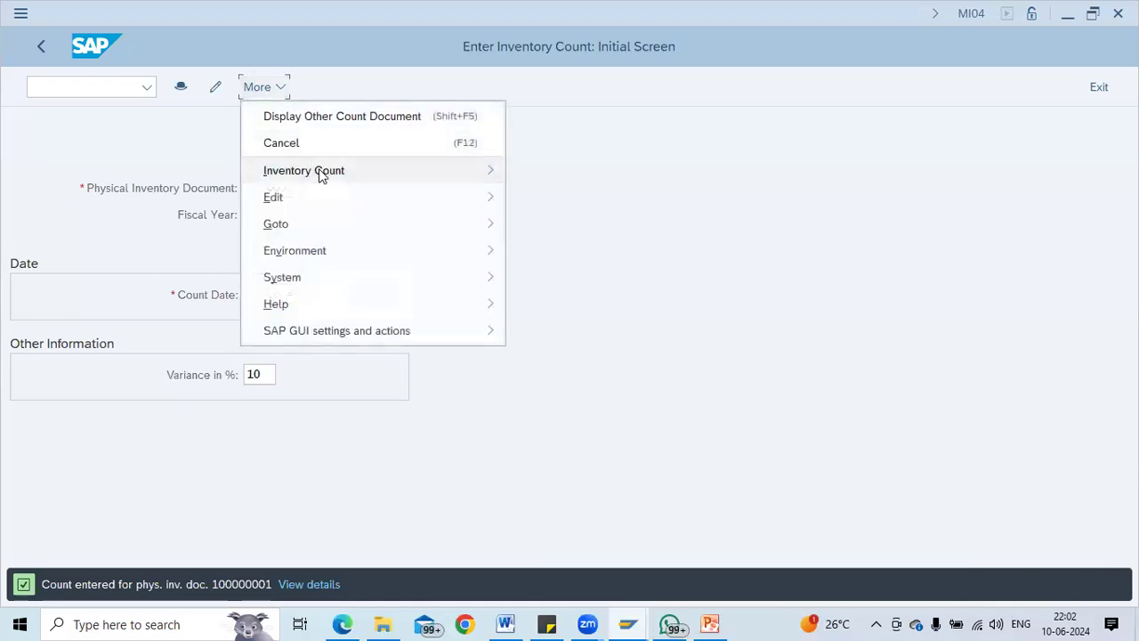
{"action": "mouse_move", "coordinate": [396, 178]}
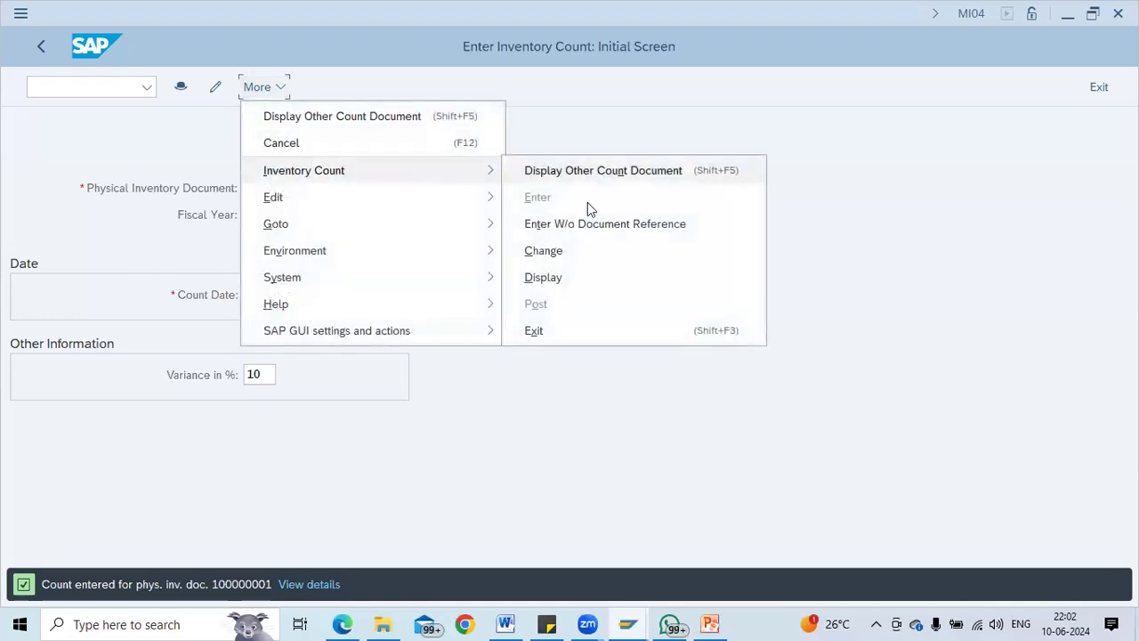
{"action": "left_click", "coordinate": [581, 269]}
{"action": "key", "text": "Return"}
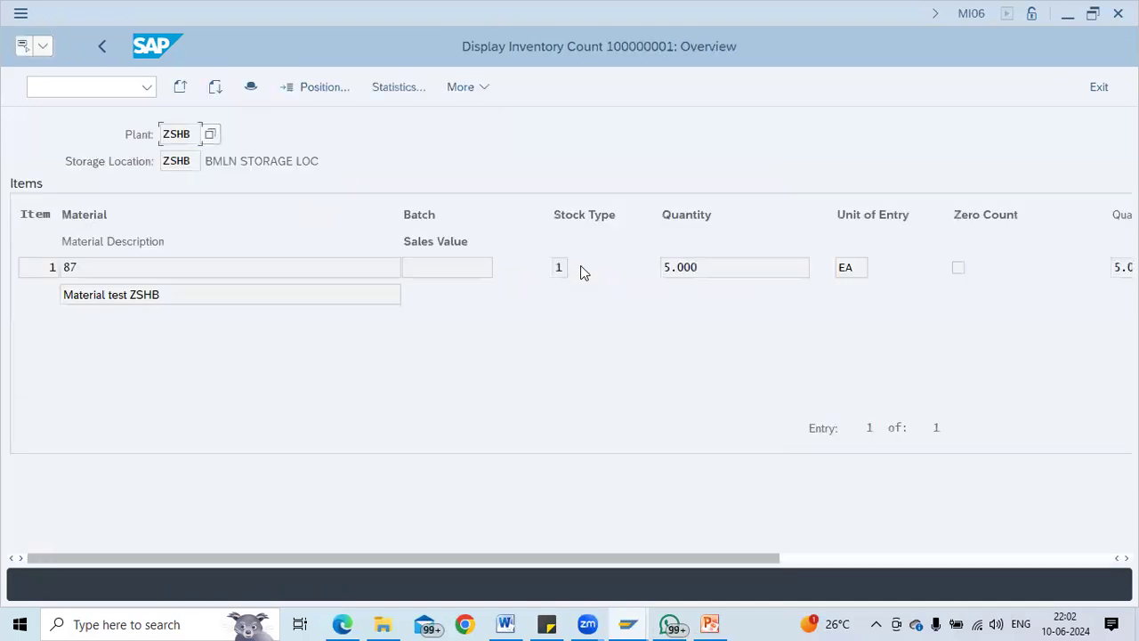
{"action": "left_click_drag", "start_coordinate": [707, 267], "coordinate": [624, 263]}
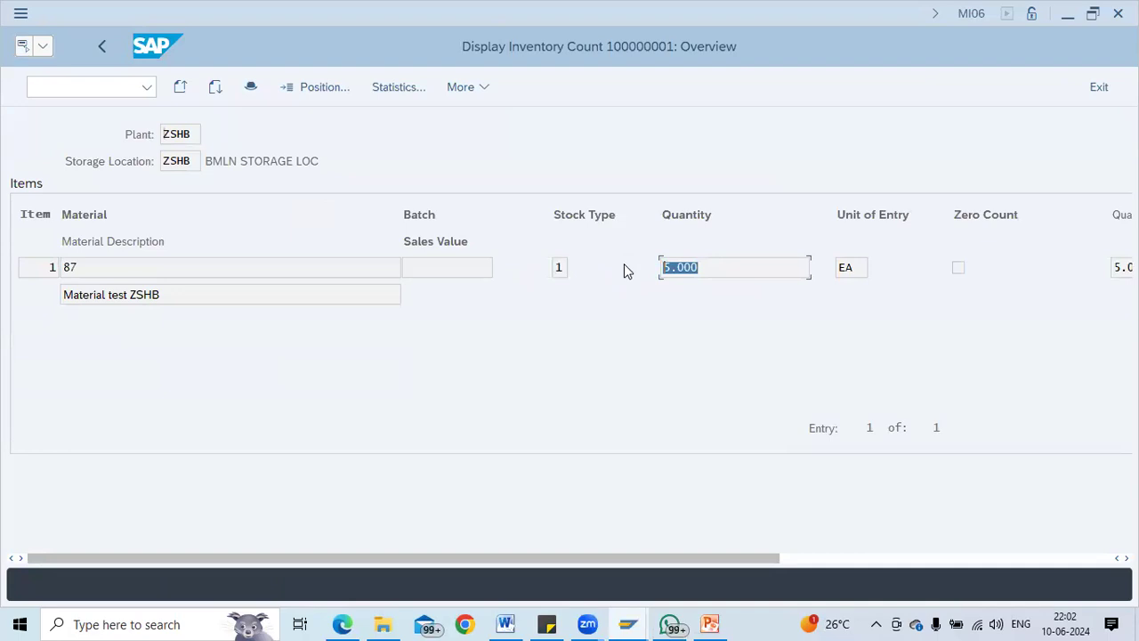
{"action": "left_click", "coordinate": [712, 275]}
Open Enter Recount (MI11) for document 100000001, review the difference for material 87 and post the recount document
{"action": "left_click", "coordinate": [50, 93]}
{"action": "type", "text": "/nmi11"}
{"action": "key", "text": "Return"}
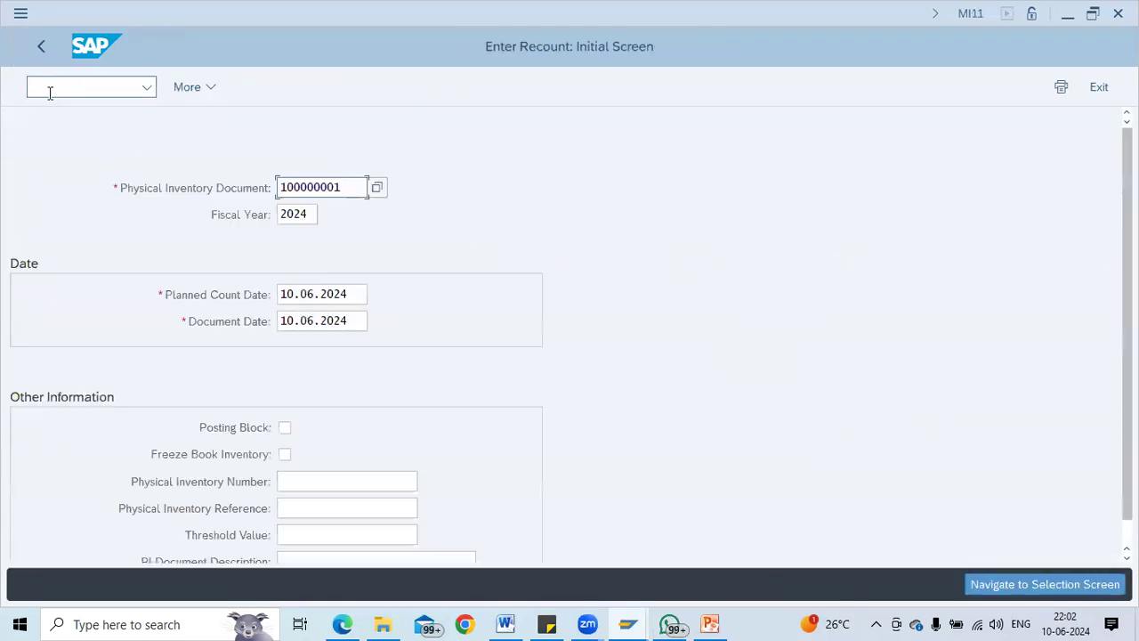
{"action": "key", "text": "Return"}
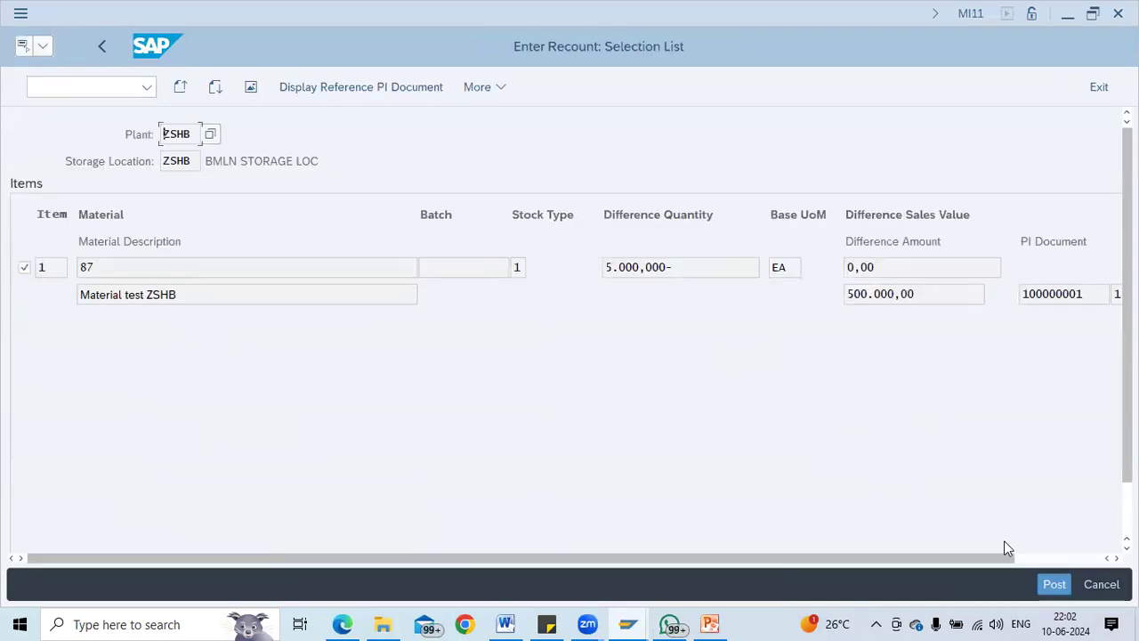
{"action": "left_click", "coordinate": [1034, 563]}
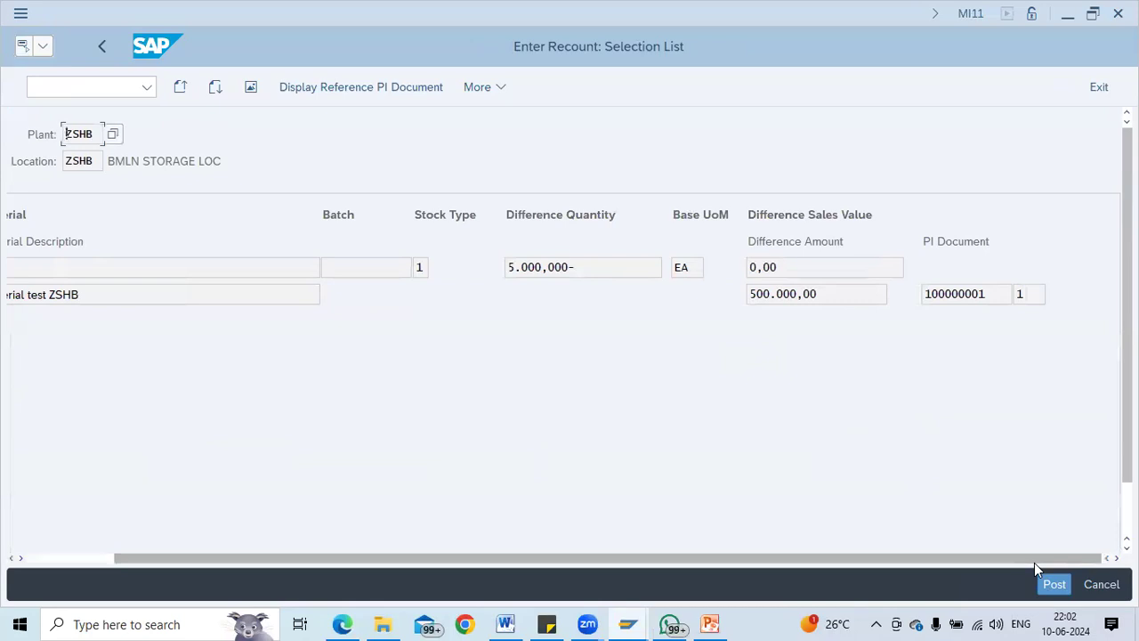
{"action": "left_click_drag", "start_coordinate": [1034, 563], "coordinate": [631, 540]}
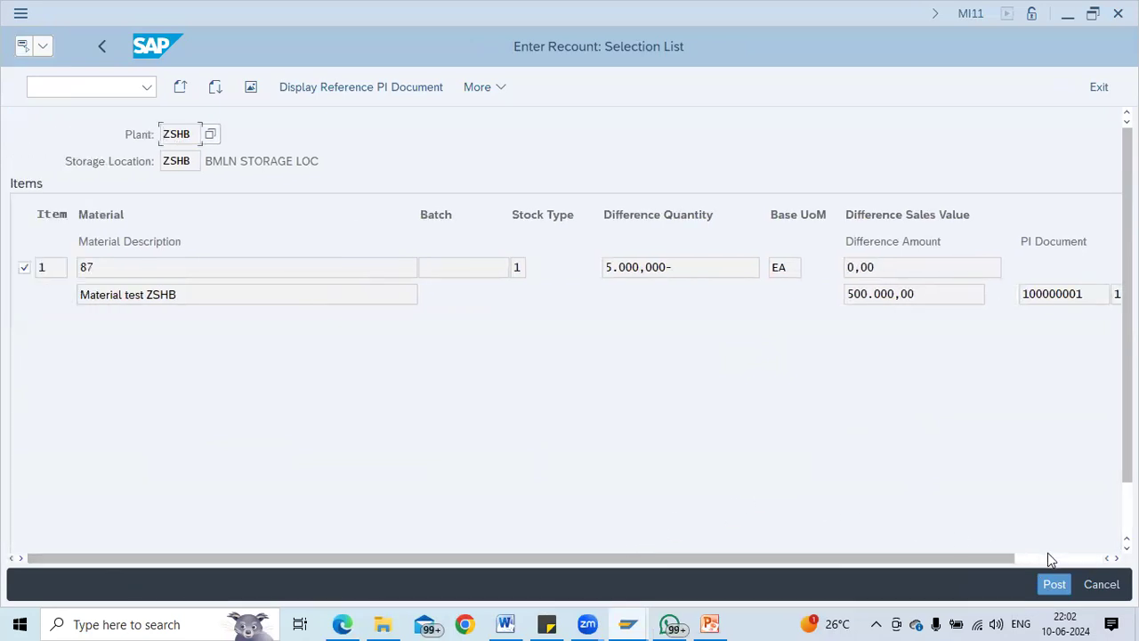
{"action": "left_click", "coordinate": [1055, 583]}
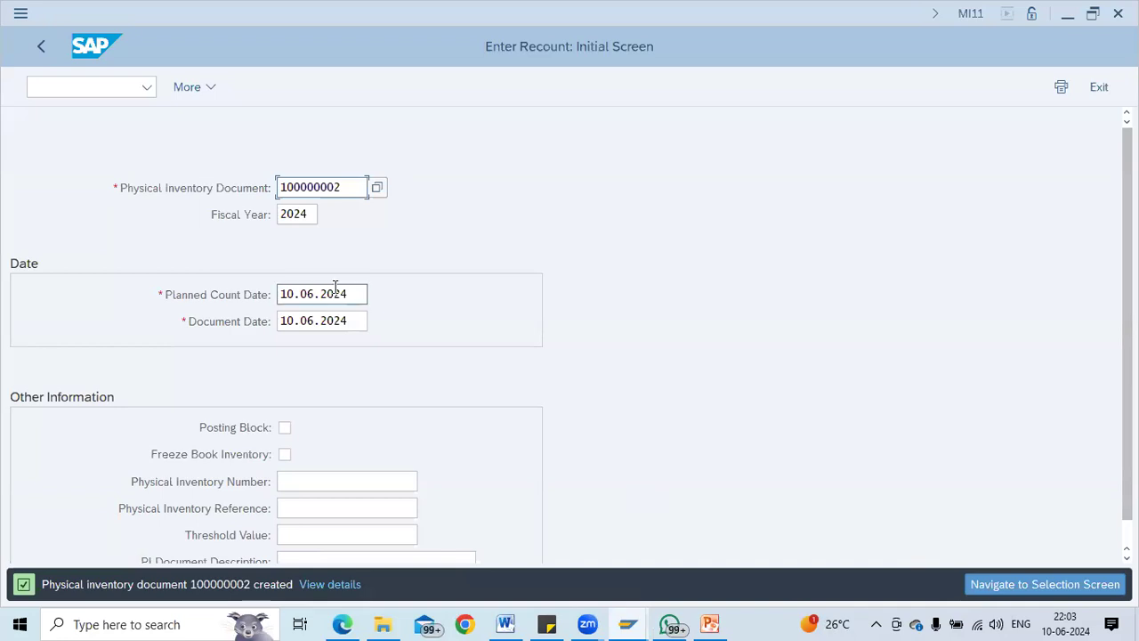
Run the List of Inventory Differences (MI20) for document 100000002 in plant and storage location ZSHB, and return to the selection
{"action": "left_click", "coordinate": [99, 87]}
{"action": "type", "text": "/nmi20"}
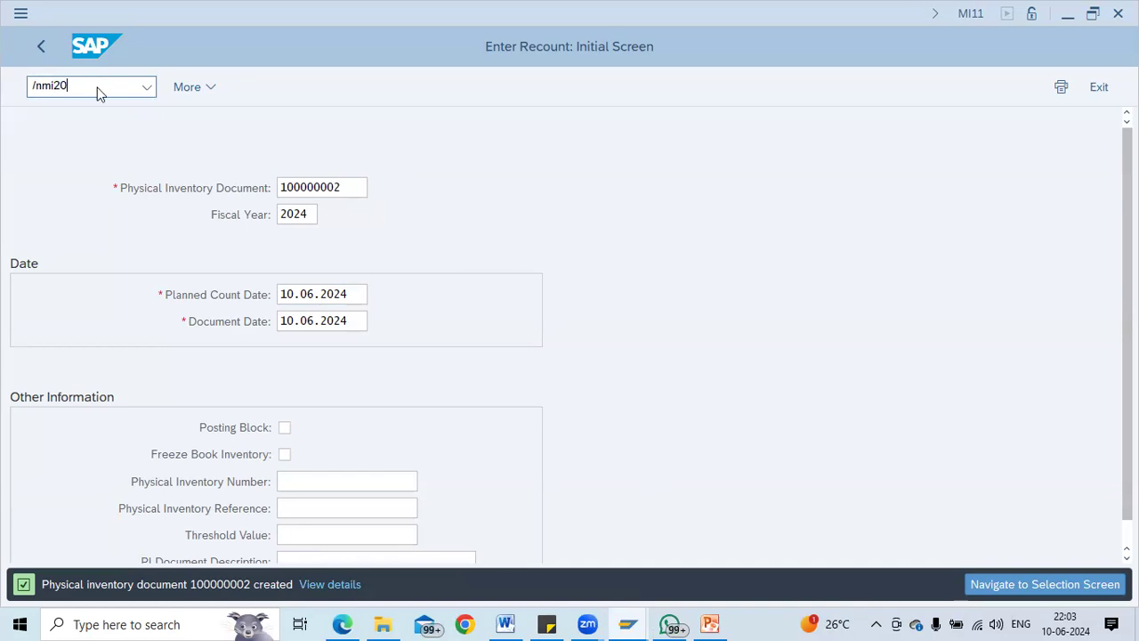
{"action": "key", "text": "Return"}
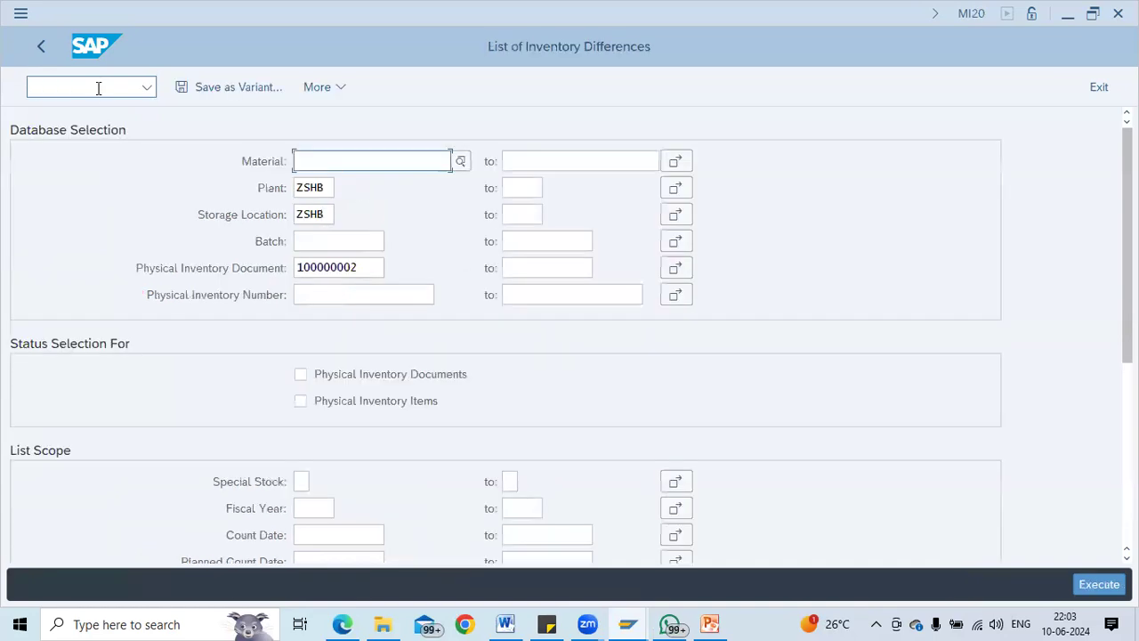
{"action": "left_click", "coordinate": [1082, 583]}
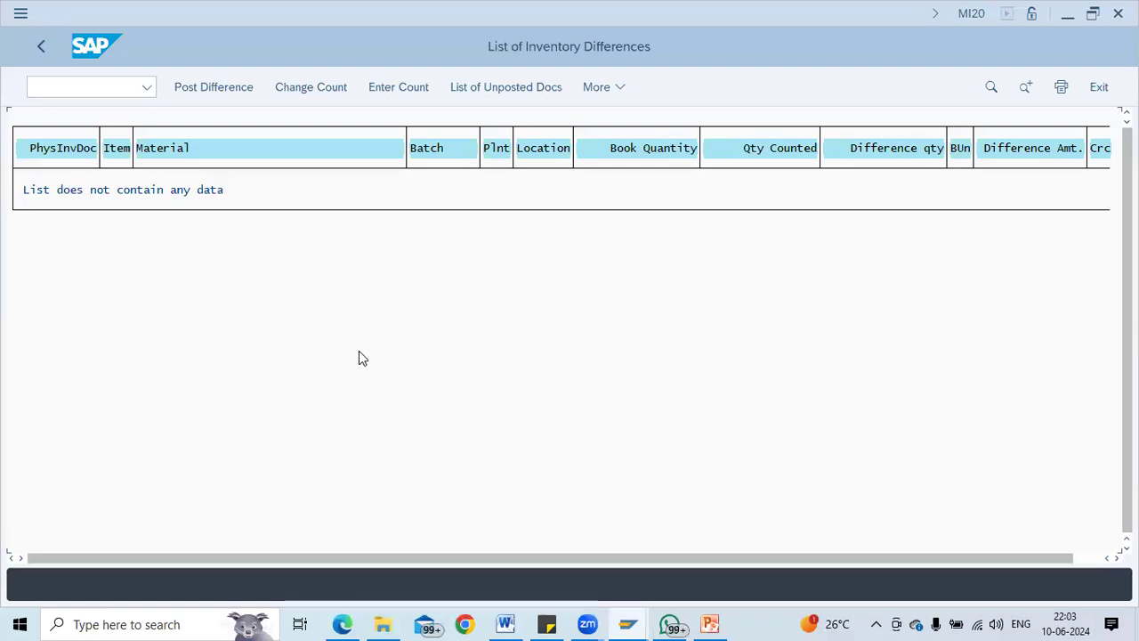
{"action": "key", "text": "F3"}
Try to open the difference posting (MI07) for physical inventory document 100000002
{"action": "left_click", "coordinate": [87, 84]}
{"action": "type", "text": "/nmi07"}
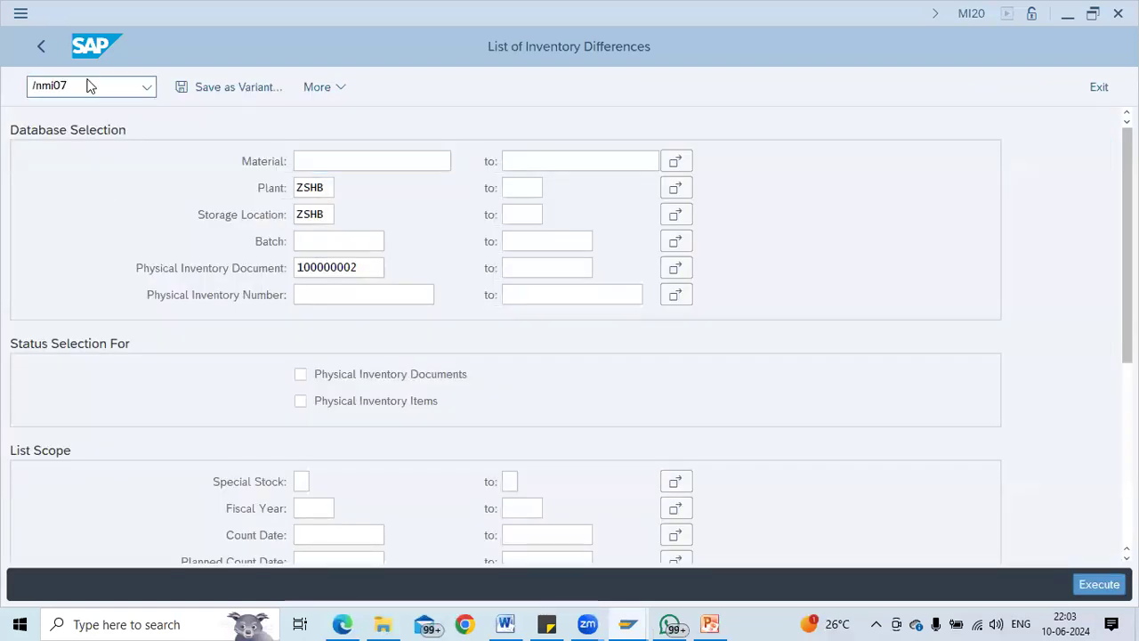
{"action": "key", "text": "Return"}
{"action": "key", "text": "Return"}
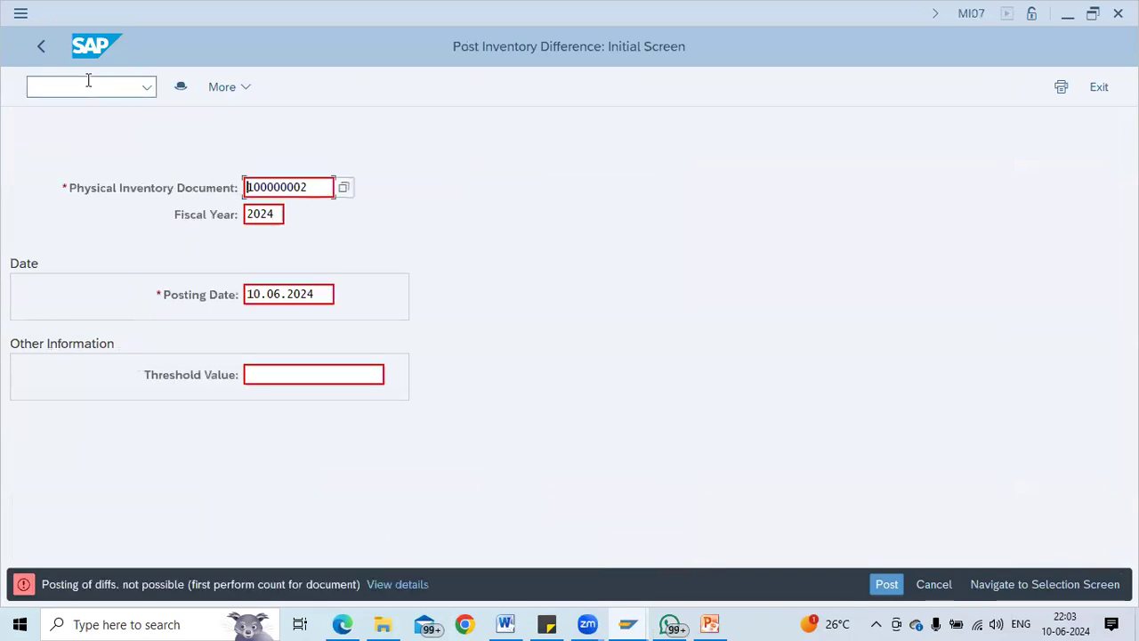
Try the difference posting for document 100000001 and again for document 100000002
{"action": "left_click", "coordinate": [316, 190]}
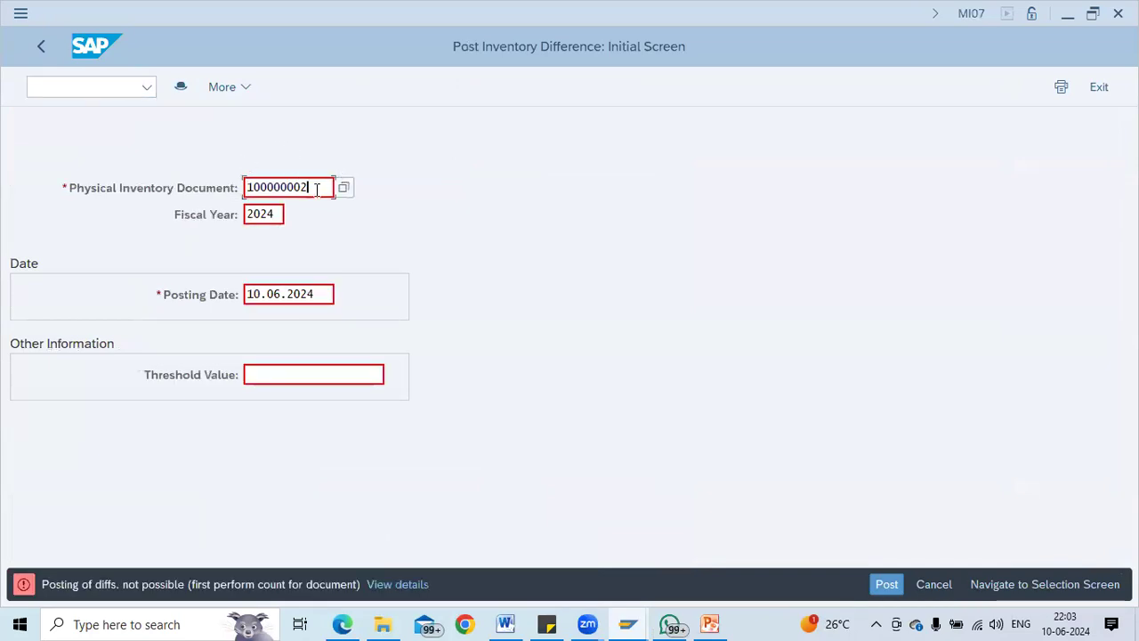
{"action": "key", "text": "BackSpace"}
{"action": "type", "text": "1"}
{"action": "key", "text": "Return"}
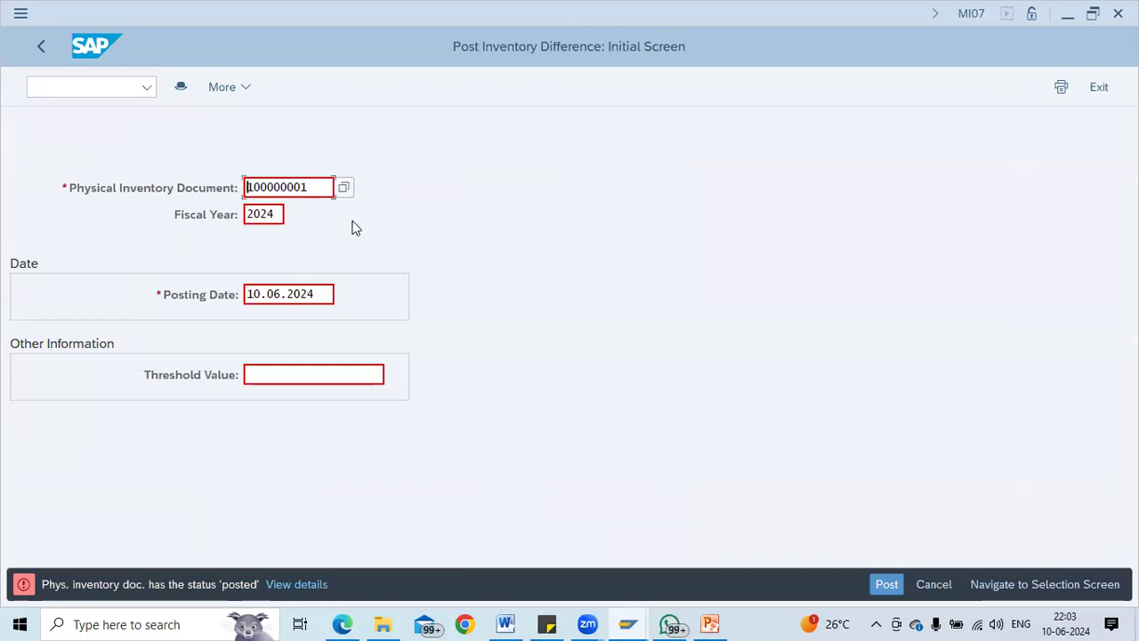
{"action": "left_click", "coordinate": [316, 181]}
{"action": "key", "text": "BackSpace"}
{"action": "type", "text": "2"}
{"action": "key", "text": "Return"}
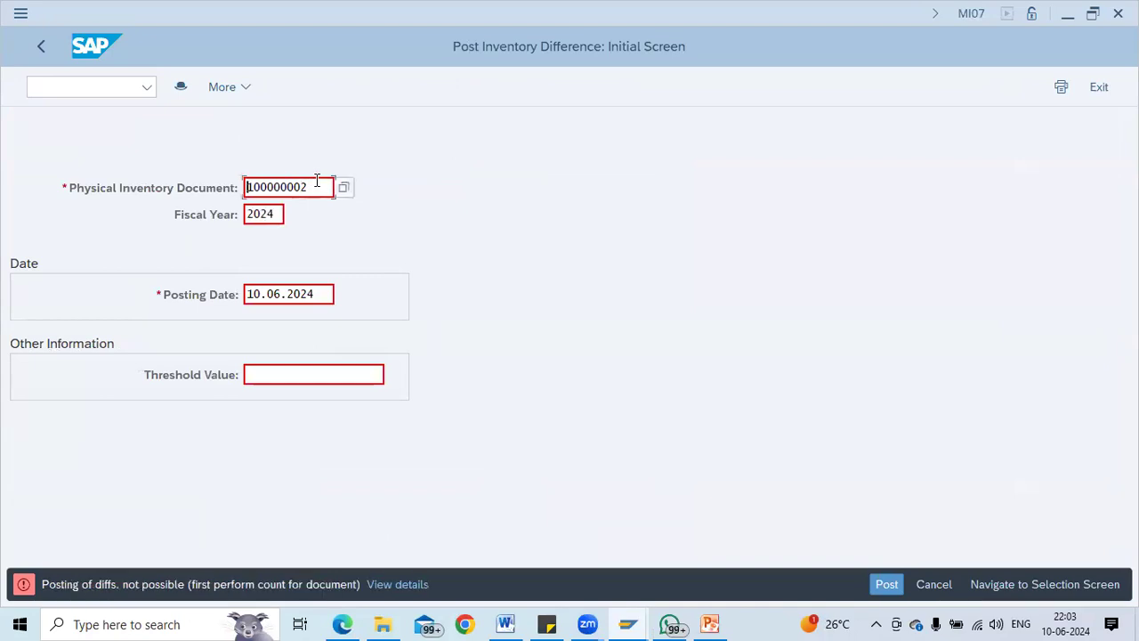
Enter the inventory count (MI04) for document 100000002 with a quantity of 3000 EA for material 87 and post it
{"action": "left_click", "coordinate": [61, 88]}
{"action": "type", "text": "/"}
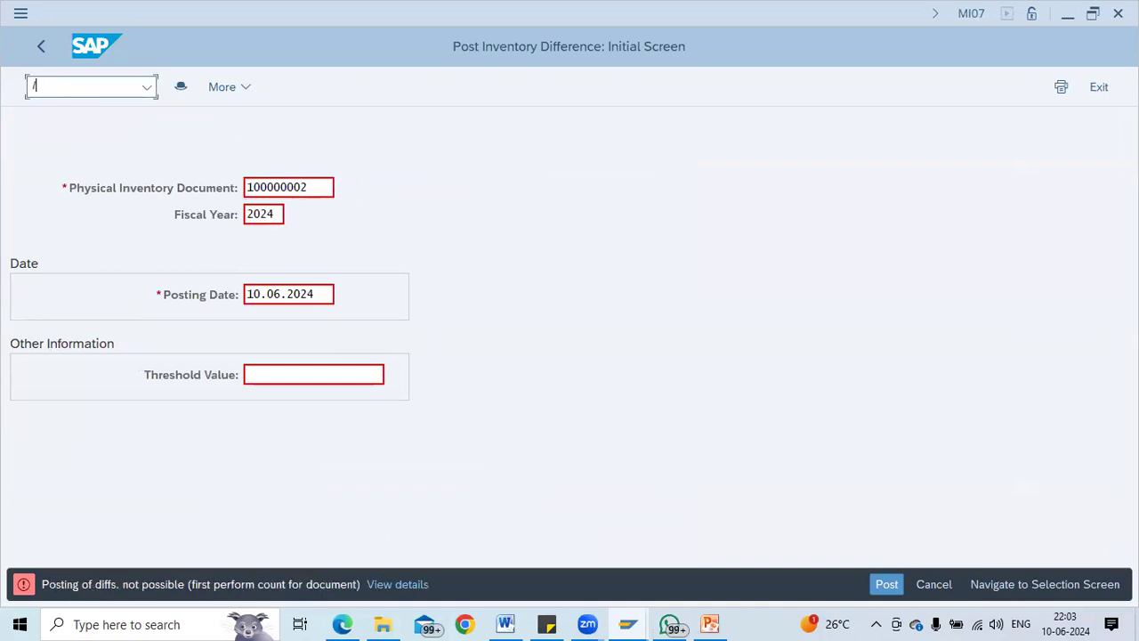
{"action": "type", "text": "nmi04"}
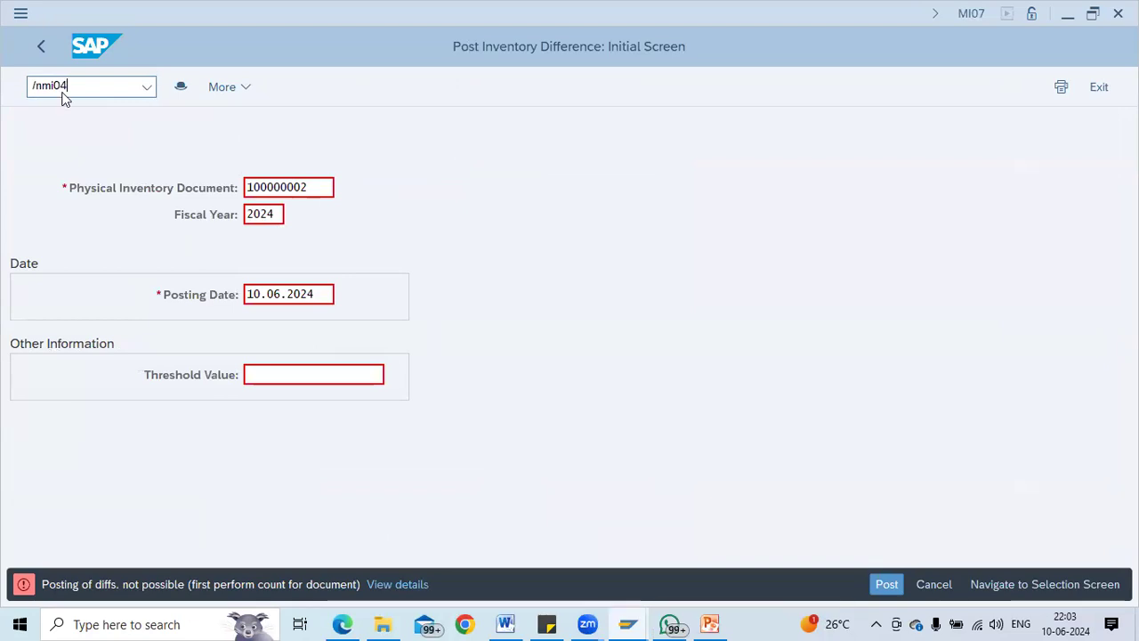
{"action": "key", "text": "Return"}
{"action": "key", "text": "Return"}
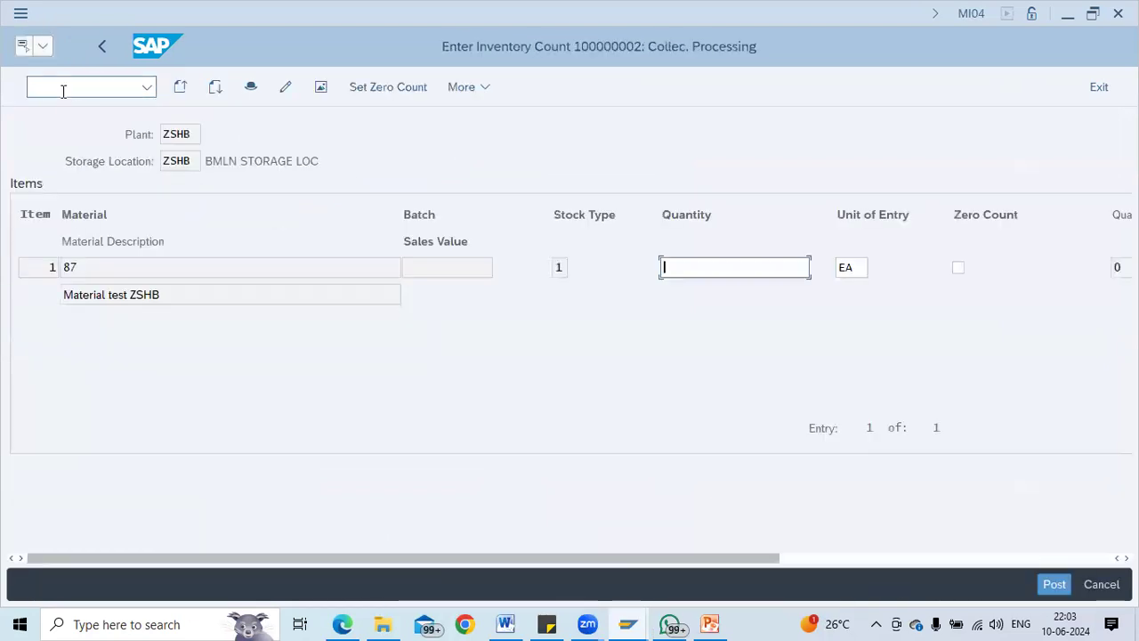
{"action": "type", "text": "3000"}
{"action": "key", "text": "Return"}
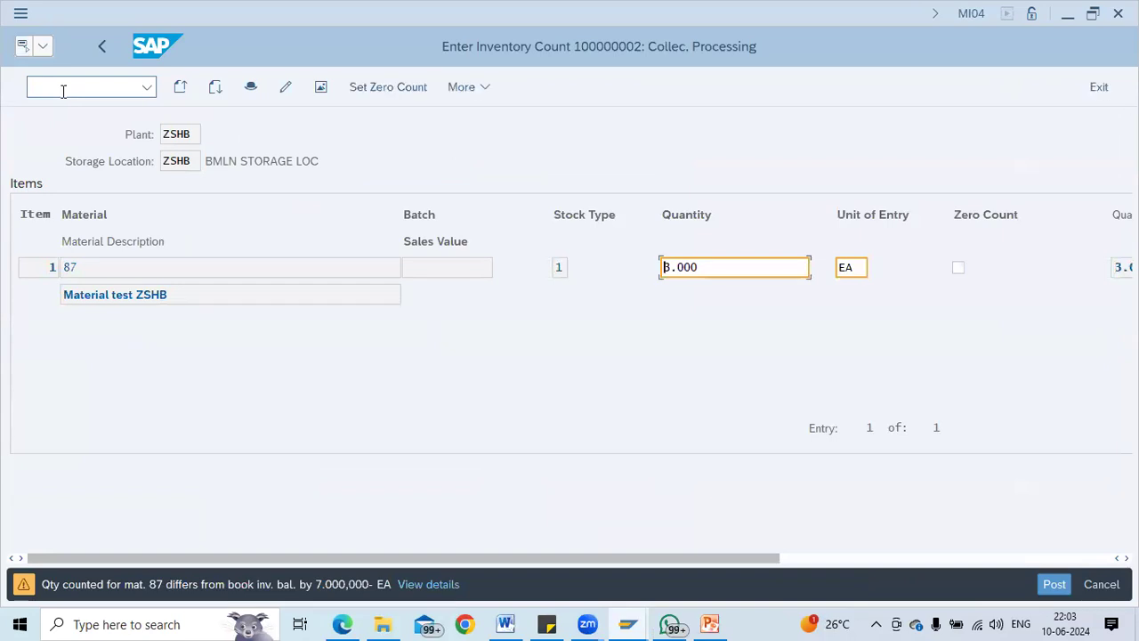
{"action": "key", "text": "Return"}
{"action": "key", "text": "ctrl+s"}
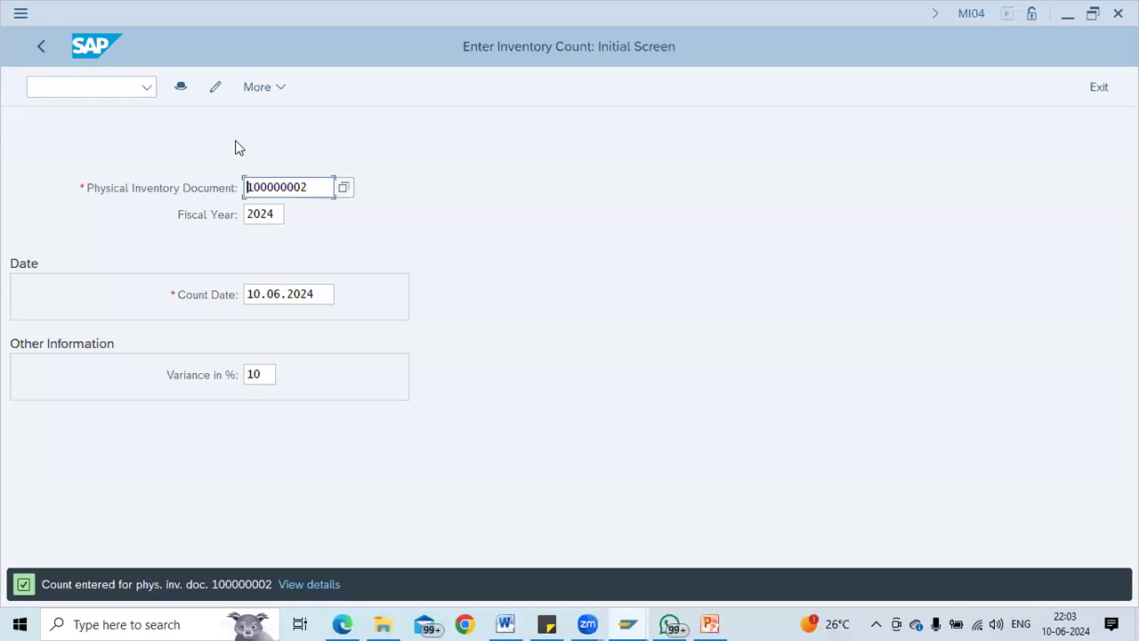
Open Post Inventory Difference (MI07) for document 100000002 and try reason 1 for material 87
{"action": "left_click", "coordinate": [55, 89]}
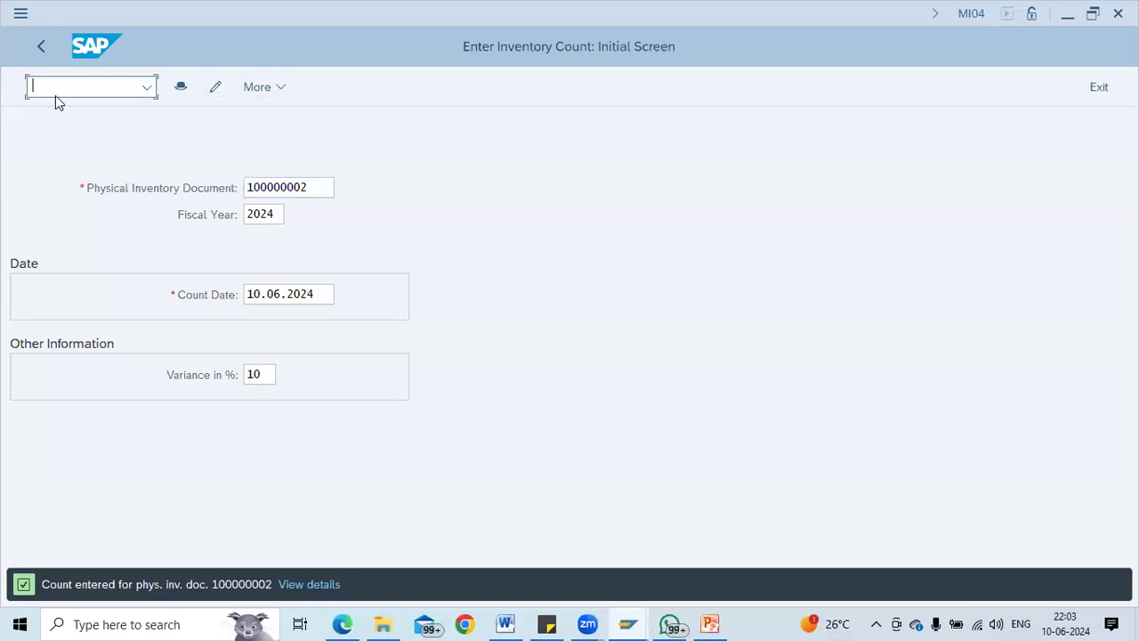
{"action": "type", "text": "/nmi07"}
{"action": "key", "text": "Return"}
{"action": "key", "text": "Return"}
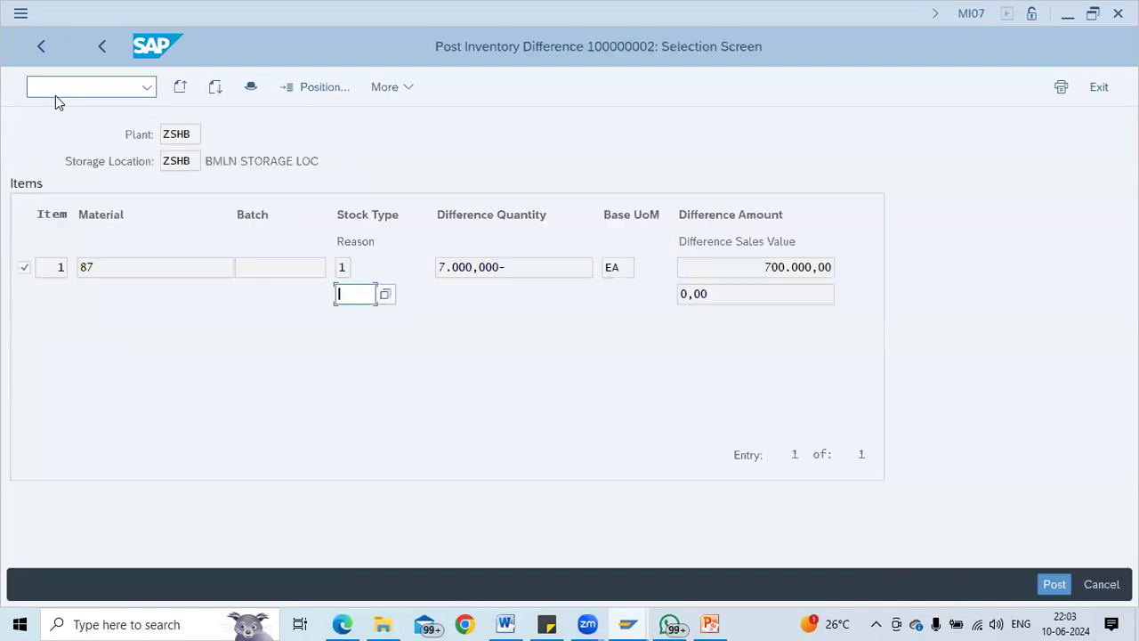
{"action": "key", "text": "Down"}
{"action": "key", "text": "Down"}
{"action": "key", "text": "Return"}
{"action": "key", "text": "Return"}
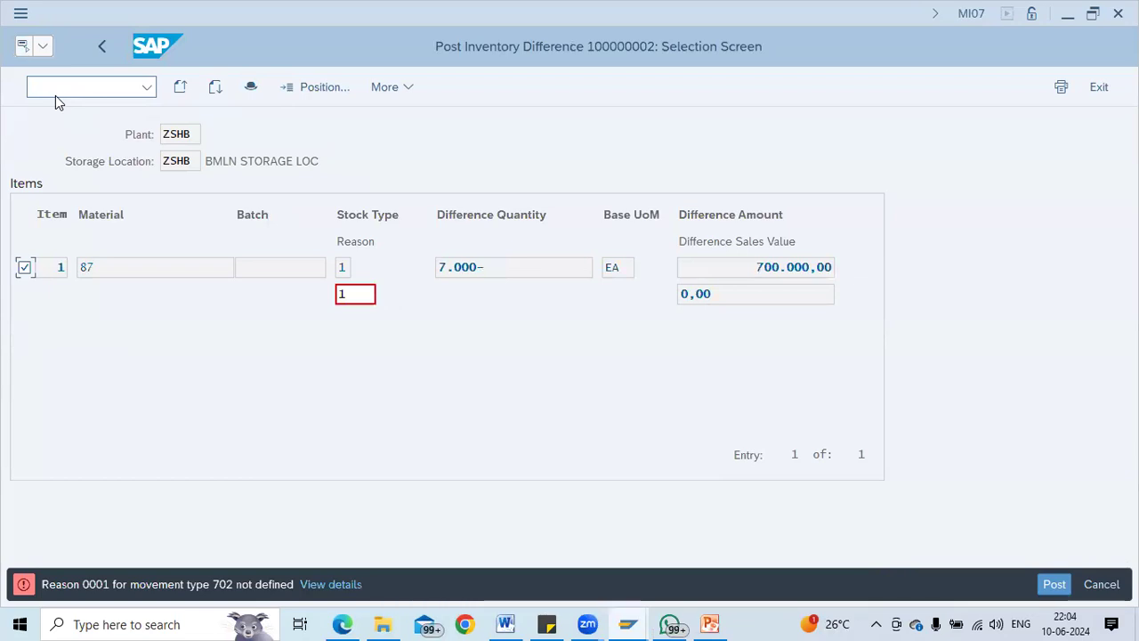
Select reason 0003 Damaged of movement type 702 for material 87 and try to post the difference
{"action": "left_click", "coordinate": [348, 295]}
{"action": "left_click", "coordinate": [385, 295]}
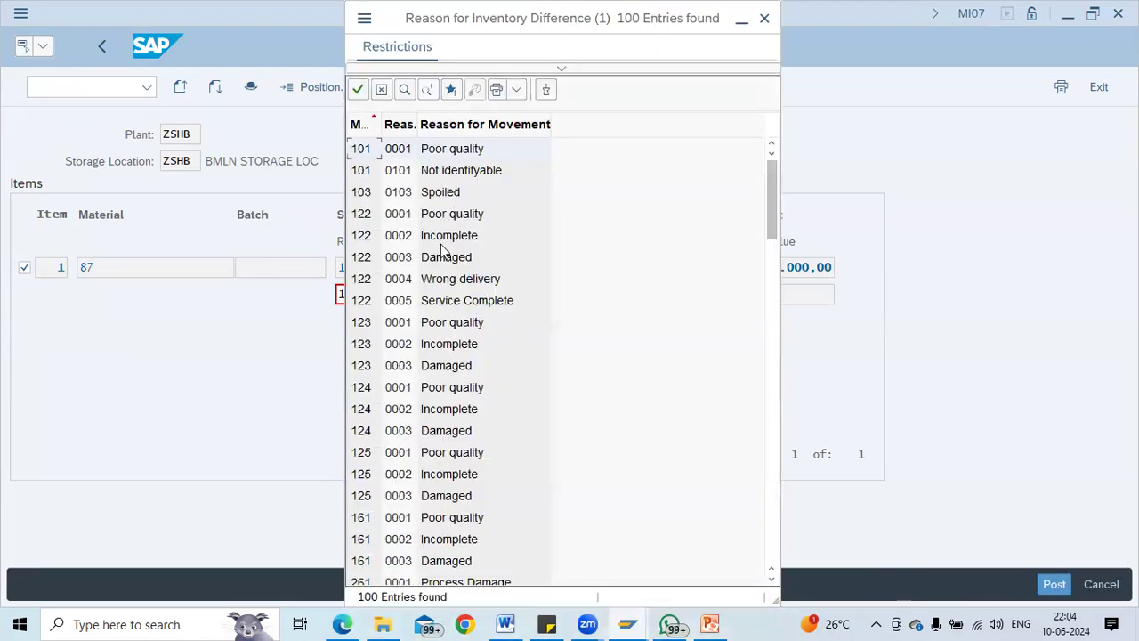
{"action": "scroll", "coordinate": [436, 400], "scroll_direction": "down", "scroll_amount": 20}
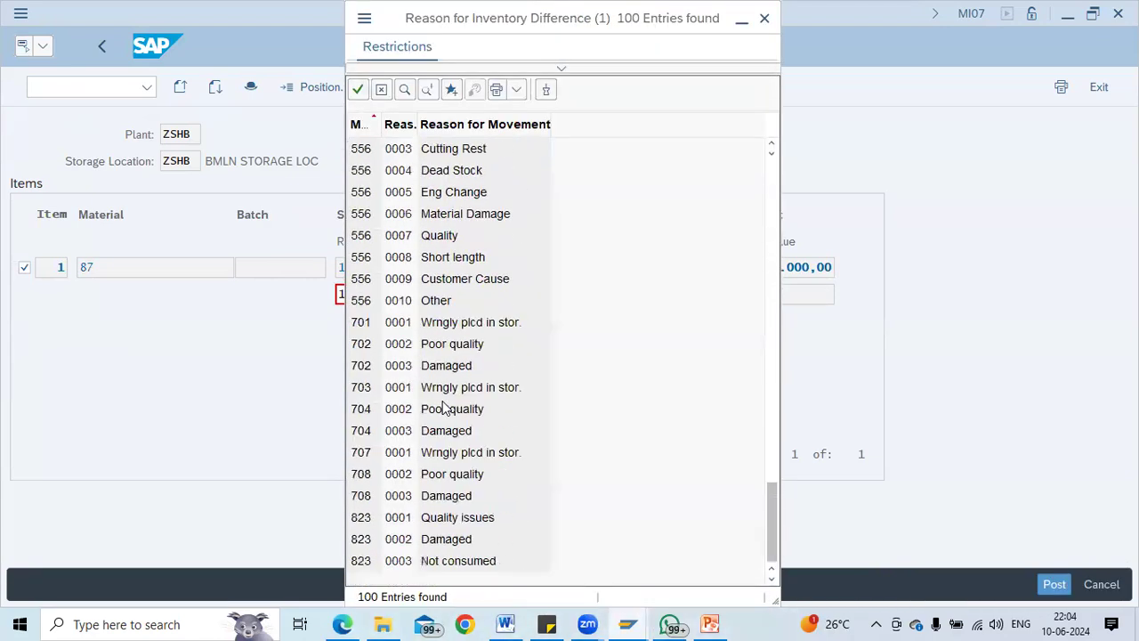
{"action": "left_click", "coordinate": [437, 372]}
{"action": "double_click", "coordinate": [438, 372]}
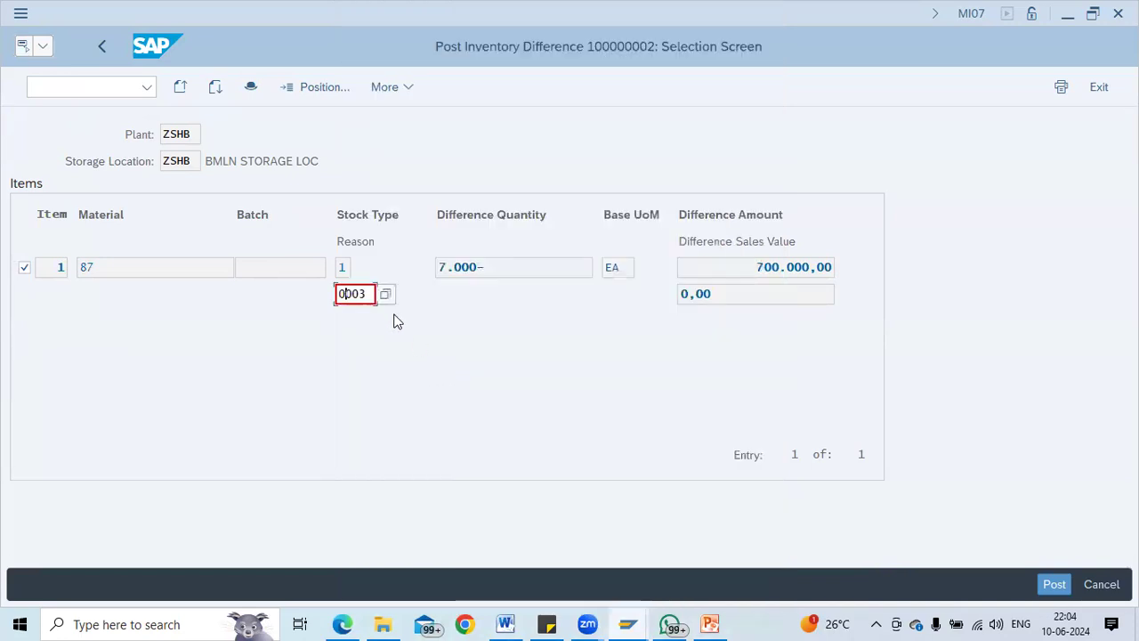
{"action": "key", "text": "Return"}
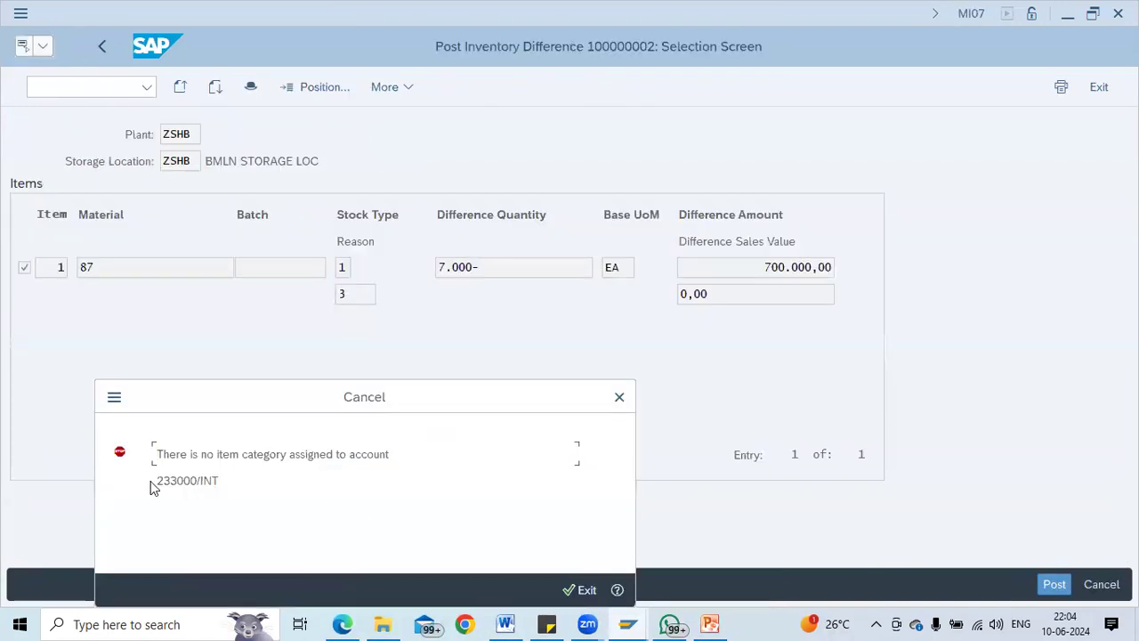
Open the customizing view Classify G/L Accounts for Document Splitting from the error's help, using chart of accounts INT
{"action": "left_click_drag", "start_coordinate": [155, 480], "coordinate": [195, 480]}
{"action": "key", "text": "Right"}
{"action": "left_click", "coordinate": [617, 590]}
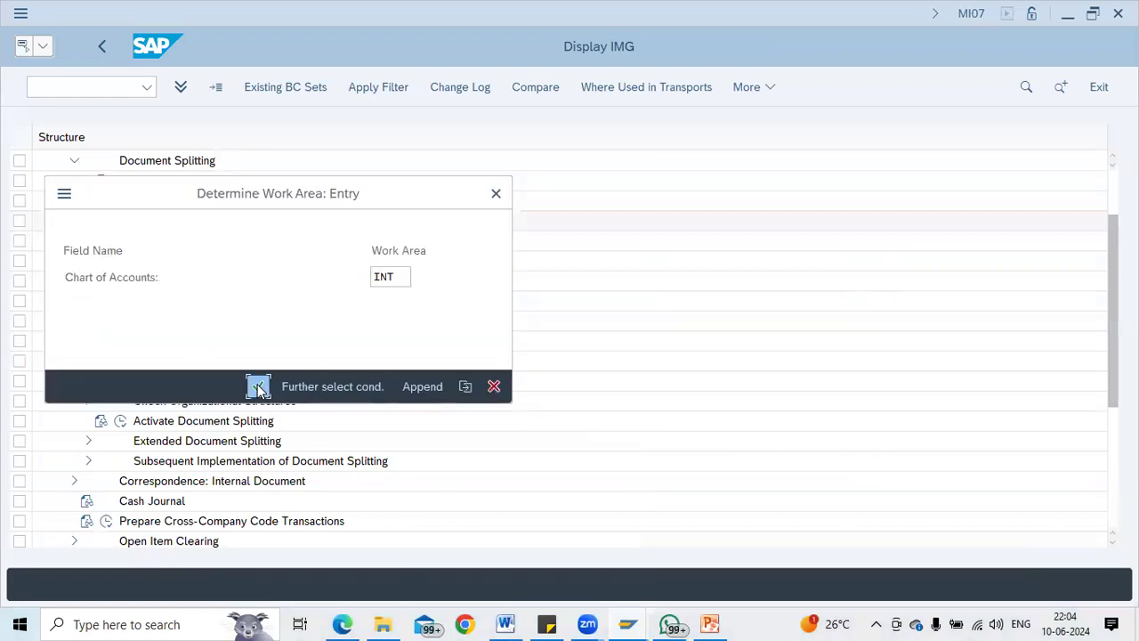
{"action": "left_click", "coordinate": [257, 387]}
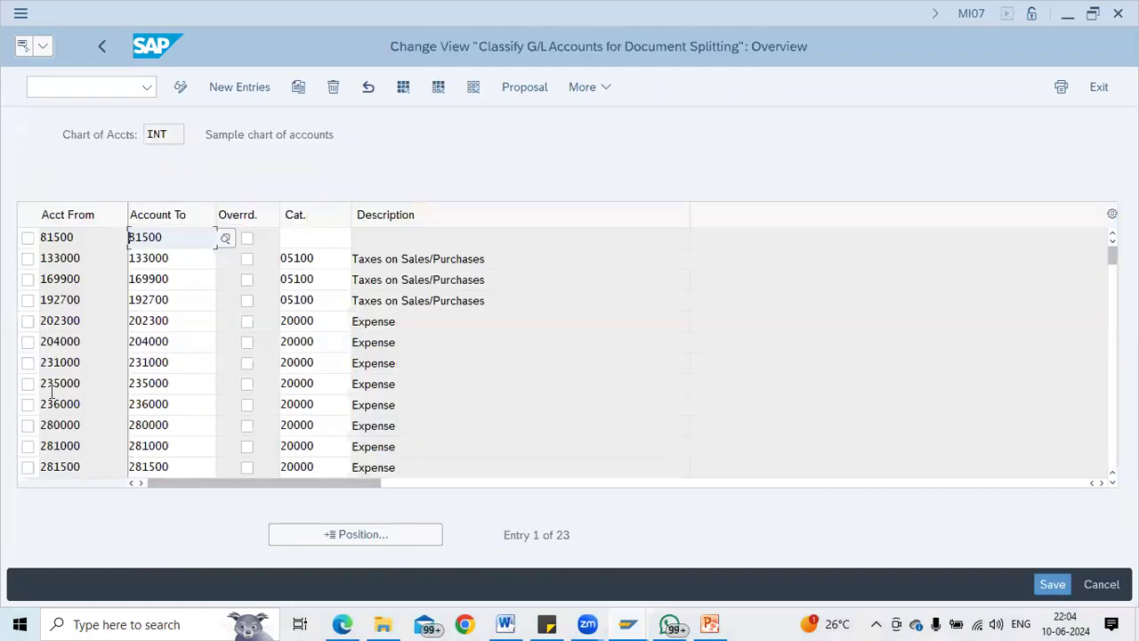
Copy the classification of G/L account 235000 to account 233000 with category 20000 Expense, and save the new entry
{"action": "left_click", "coordinate": [27, 384]}
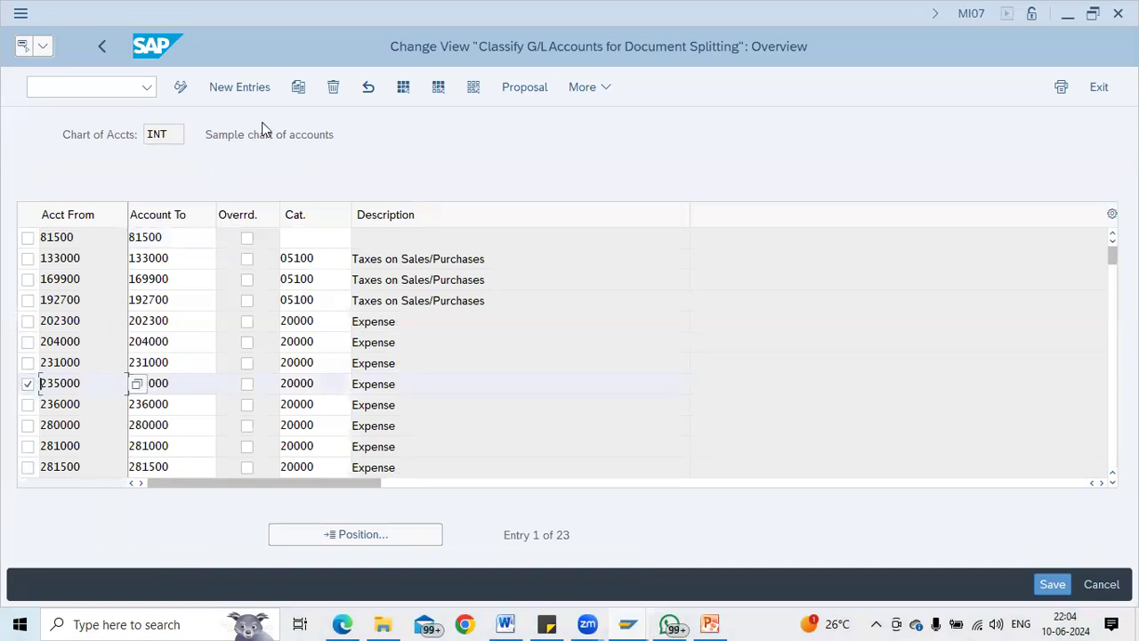
{"action": "left_click", "coordinate": [298, 87]}
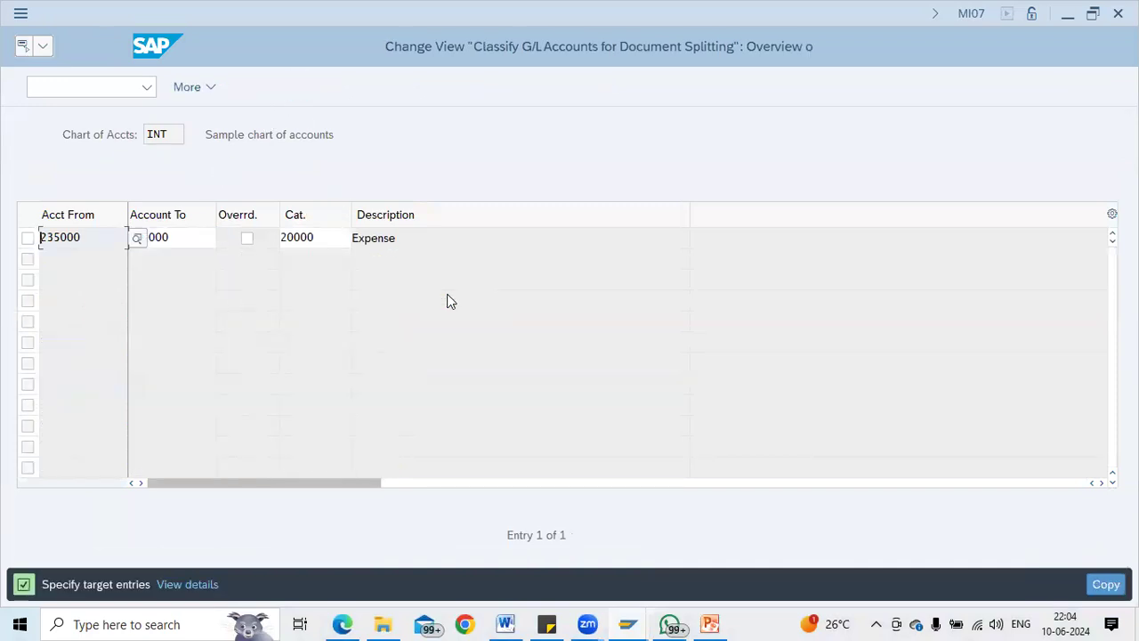
{"action": "type", "text": "233000"}
{"action": "key", "text": "Tab"}
{"action": "type", "text": "233000"}
{"action": "key", "text": "Return"}
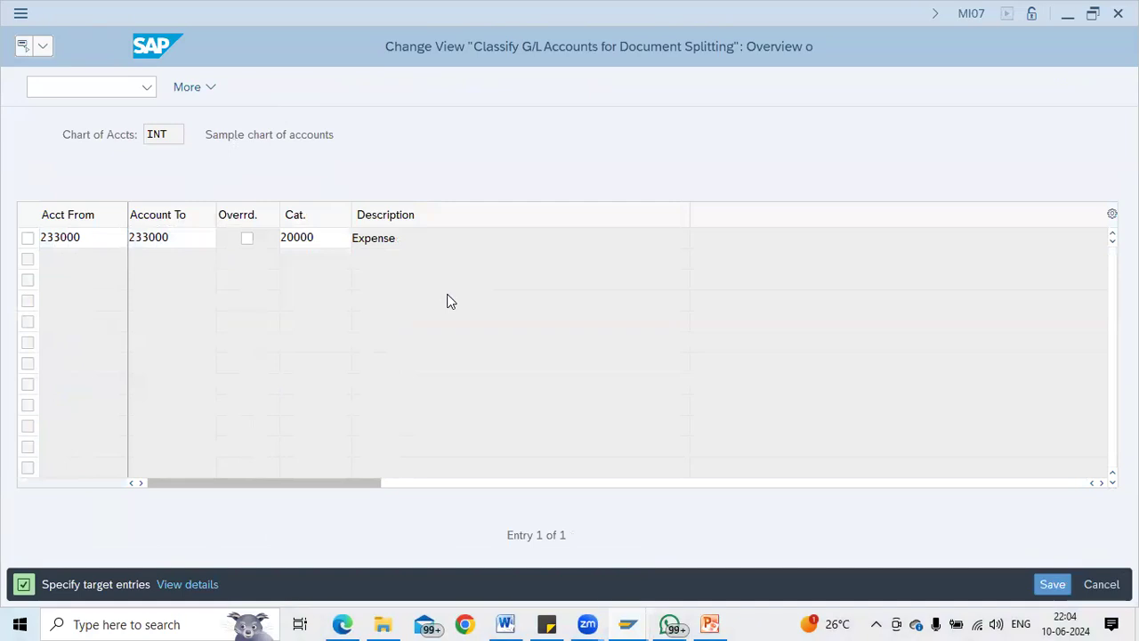
{"action": "key", "text": "F3"}
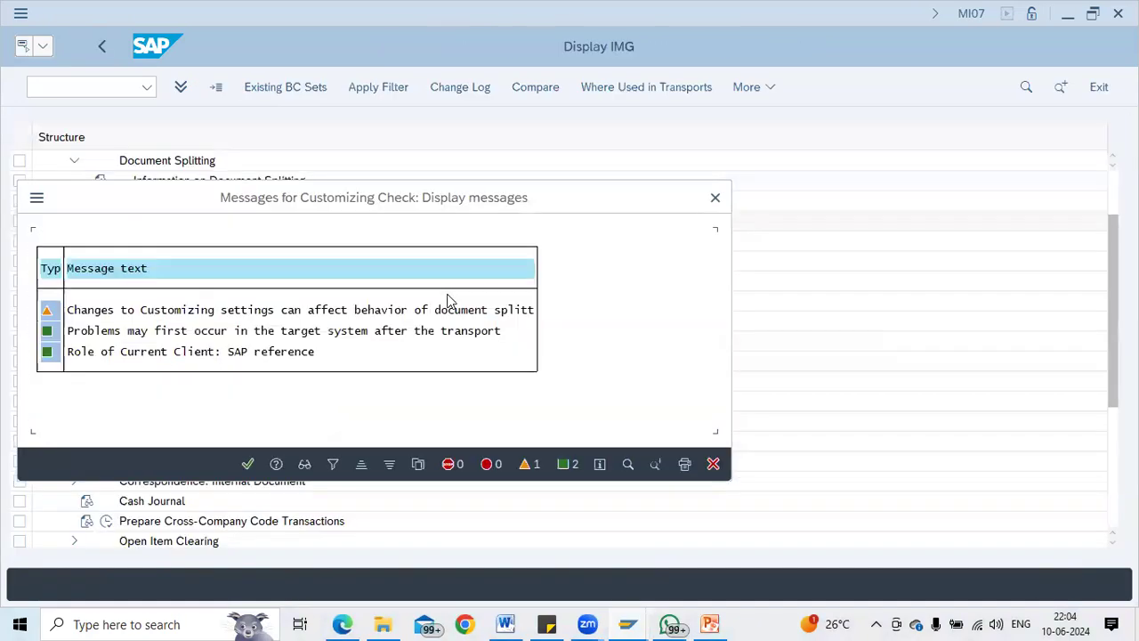
{"action": "key", "text": "Return"}
{"action": "key", "text": "Return"}
{"action": "key", "text": "Return"}
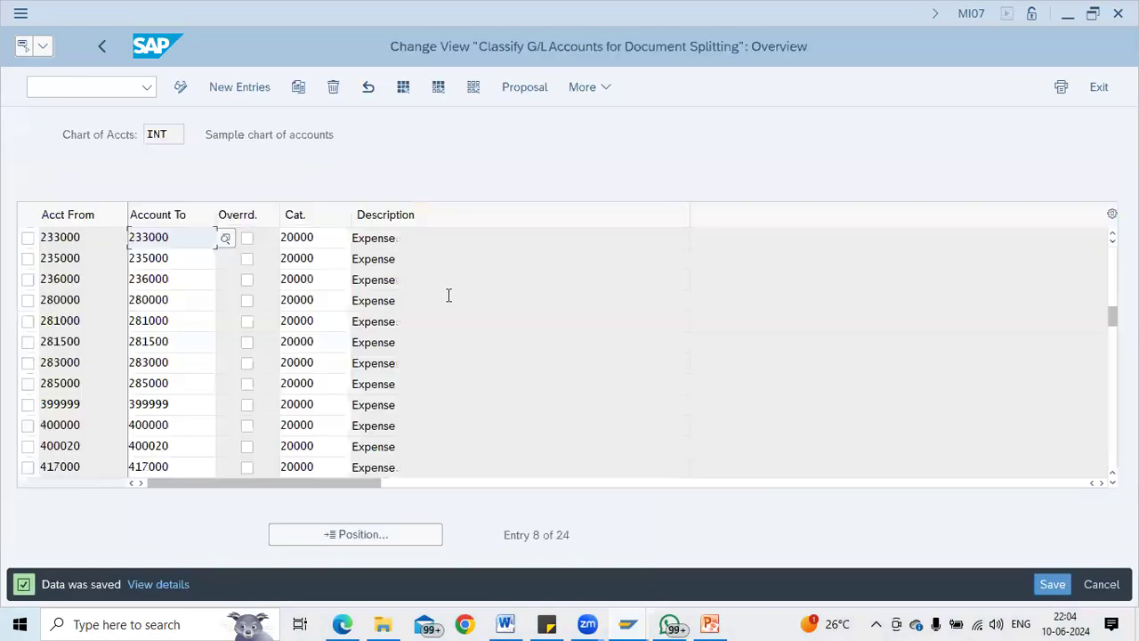
Reopen Post Inventory Difference (MI07) for document 100000002, check the difference quantity of material 87 and post it without a reason
{"action": "left_click", "coordinate": [98, 84]}
{"action": "type", "text": "/n"}
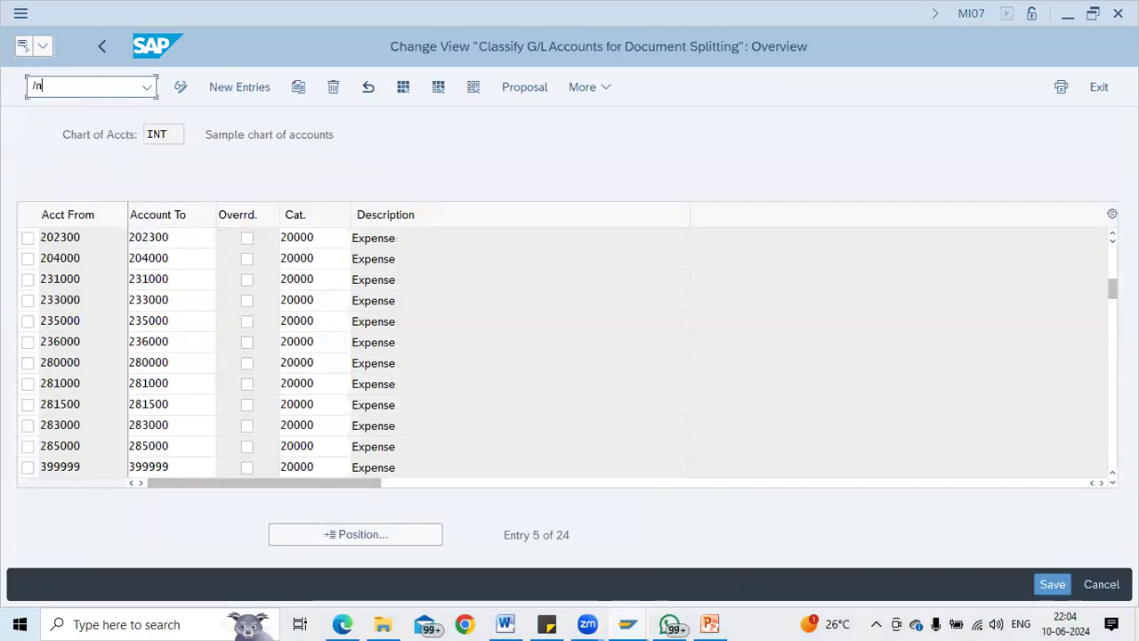
{"action": "type", "text": "mi07"}
{"action": "key", "text": "Return"}
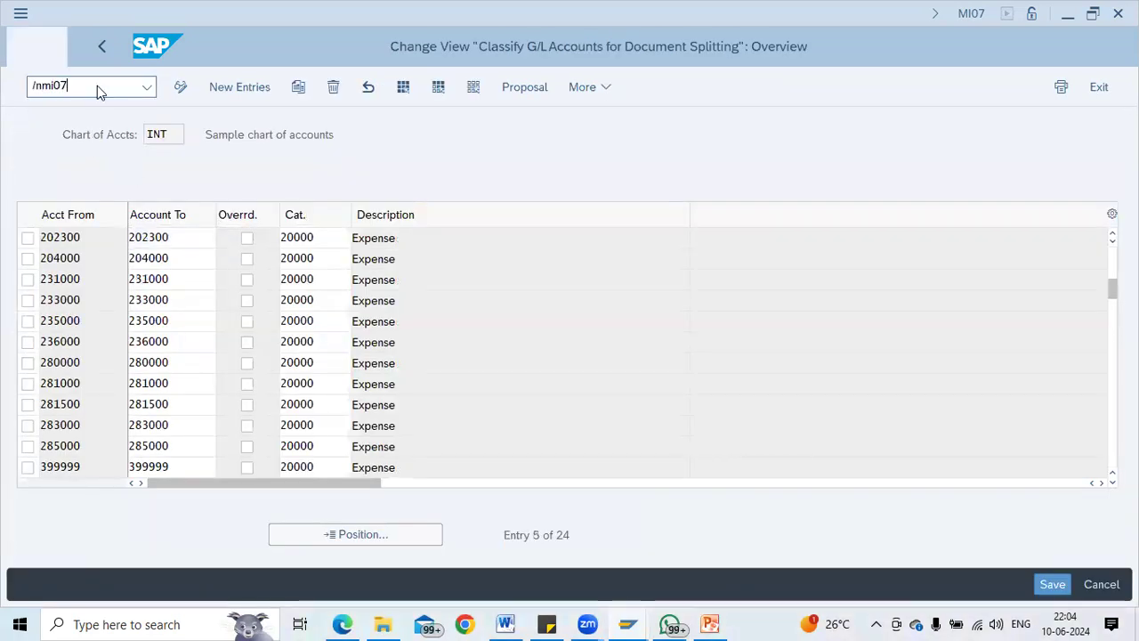
{"action": "key", "text": "Return"}
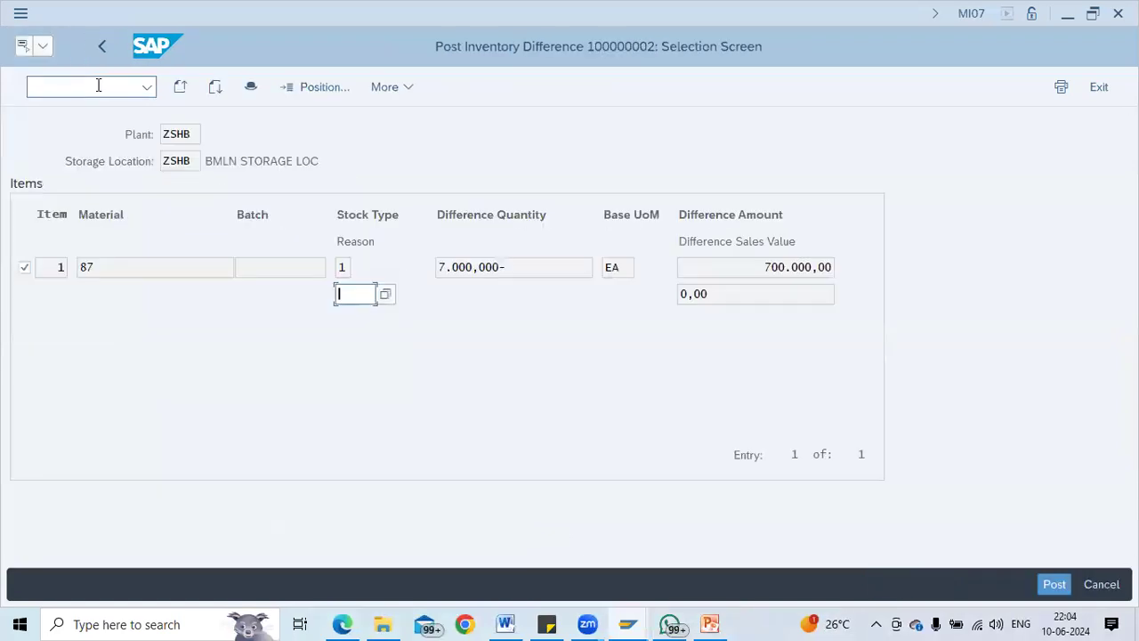
{"action": "left_click", "coordinate": [511, 267]}
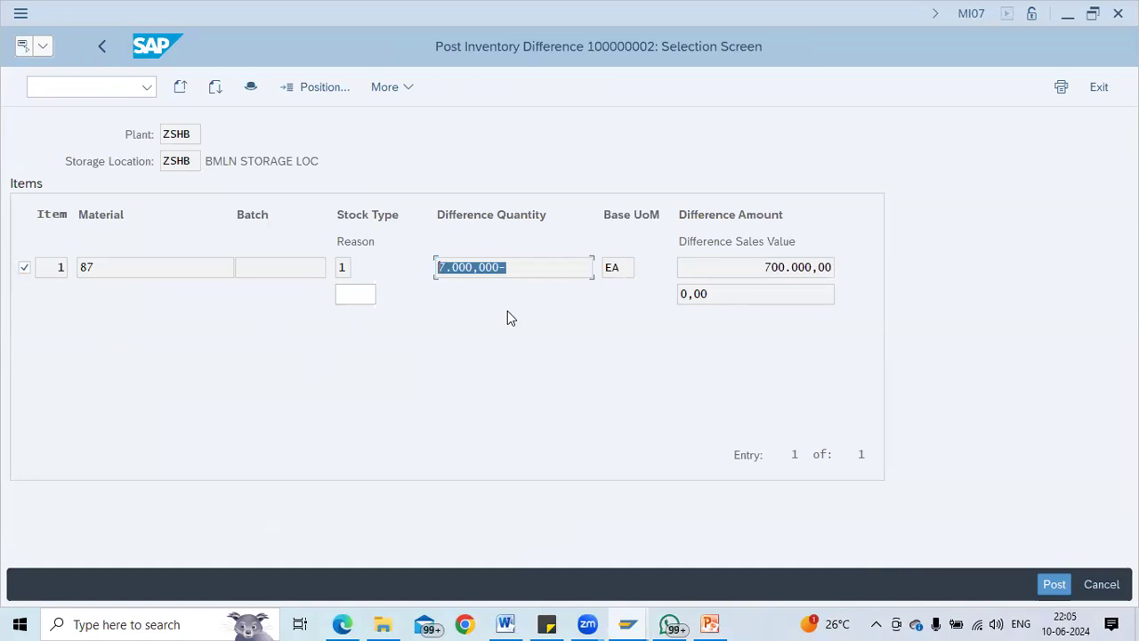
{"action": "left_click", "coordinate": [520, 265]}
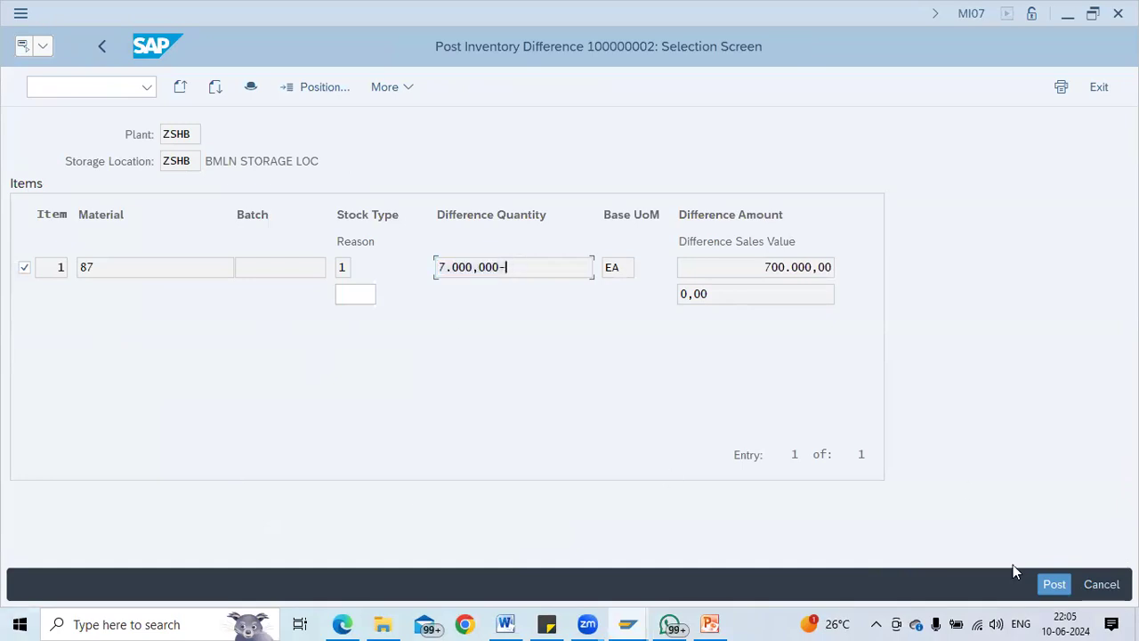
{"action": "left_click", "coordinate": [1043, 587]}
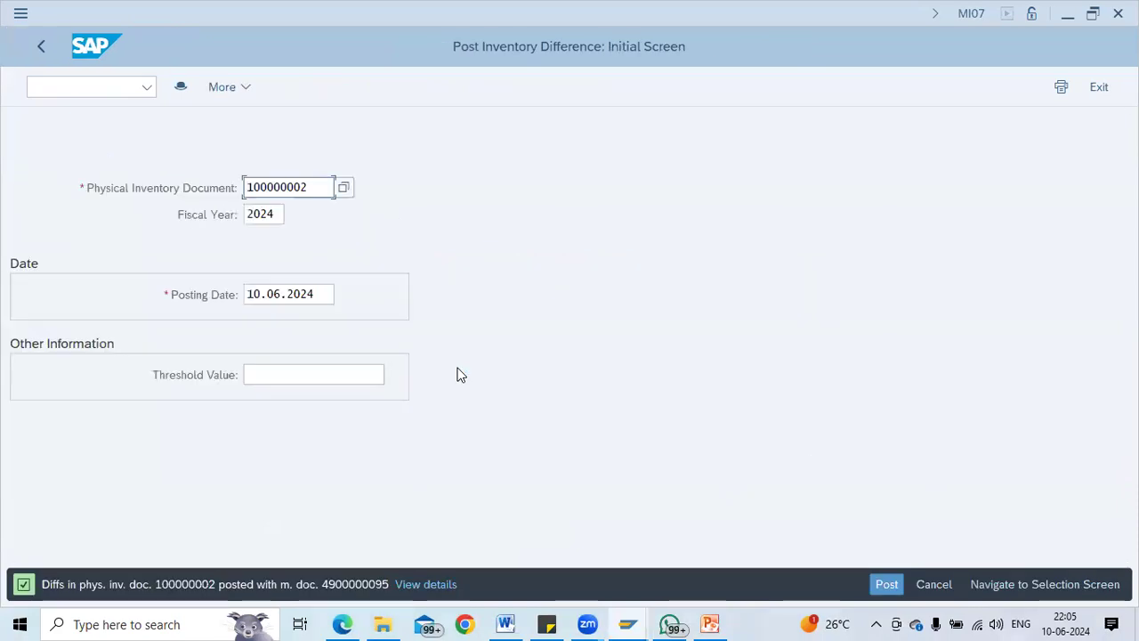
Display the List of Inventory Differences (MI20) for physical inventory document 100000002 in plant and storage location ZSHB
{"action": "left_click", "coordinate": [242, 90]}
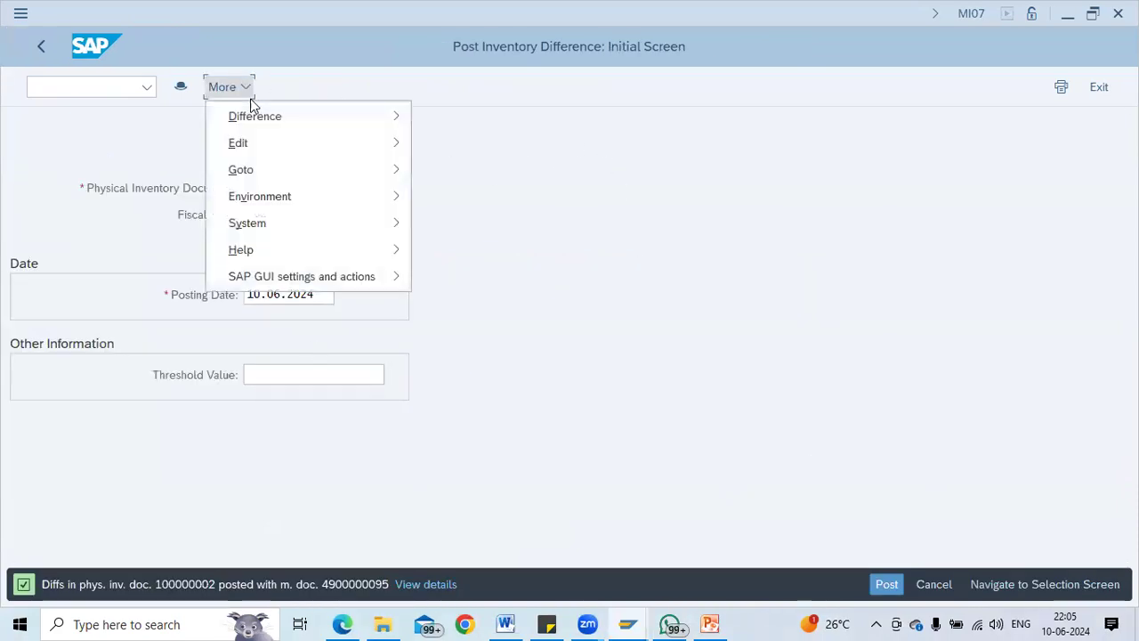
{"action": "mouse_move", "coordinate": [270, 117]}
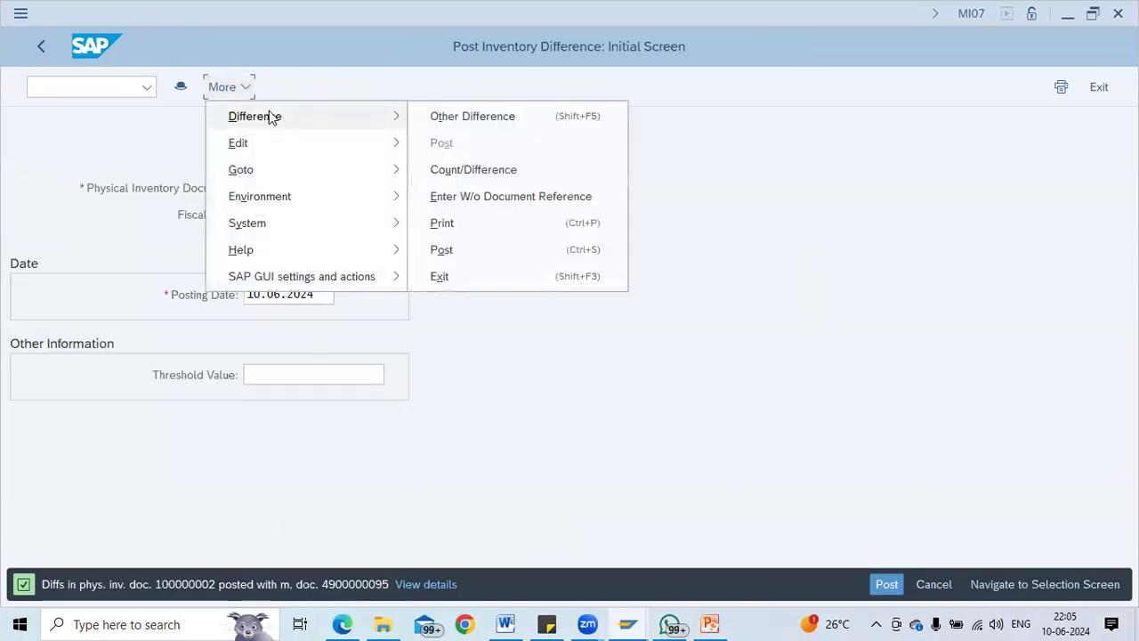
{"action": "left_click", "coordinate": [504, 221]}
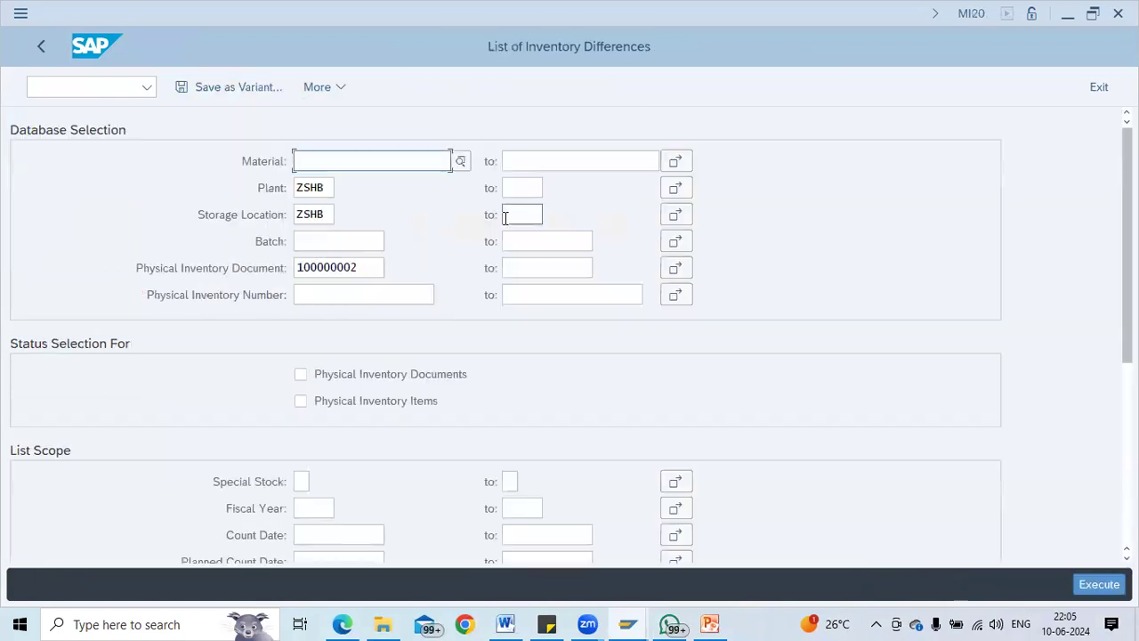
{"action": "left_click", "coordinate": [1094, 584]}
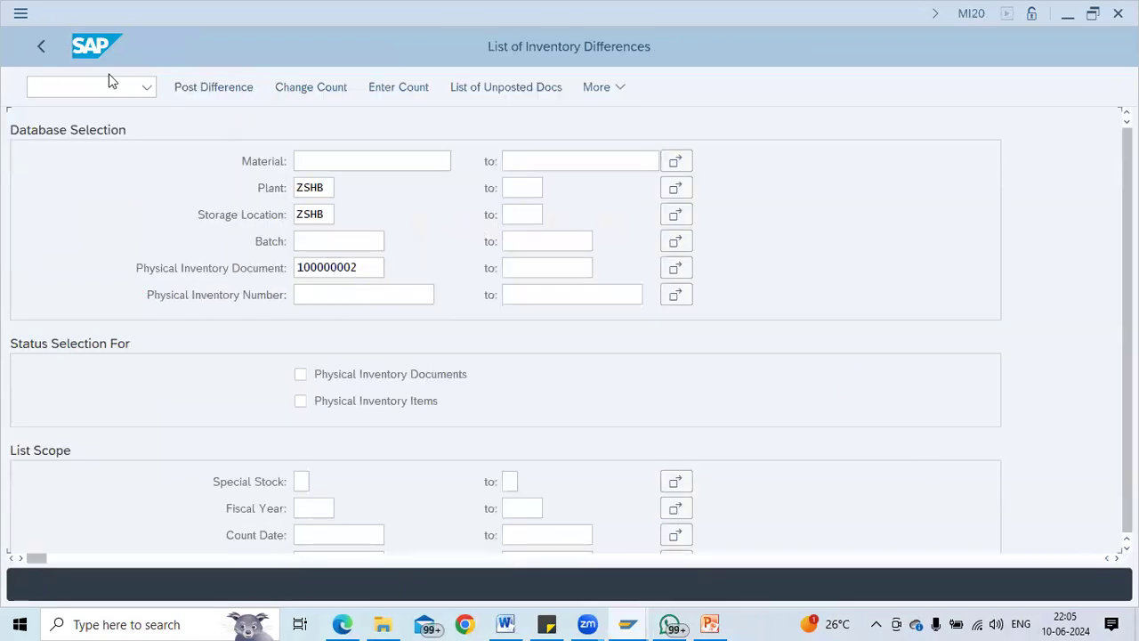
Display the Material Document List (MB51) for plant ZSHB and storage location ZSHB
{"action": "left_click", "coordinate": [109, 86]}
{"action": "type", "text": "/nm"}
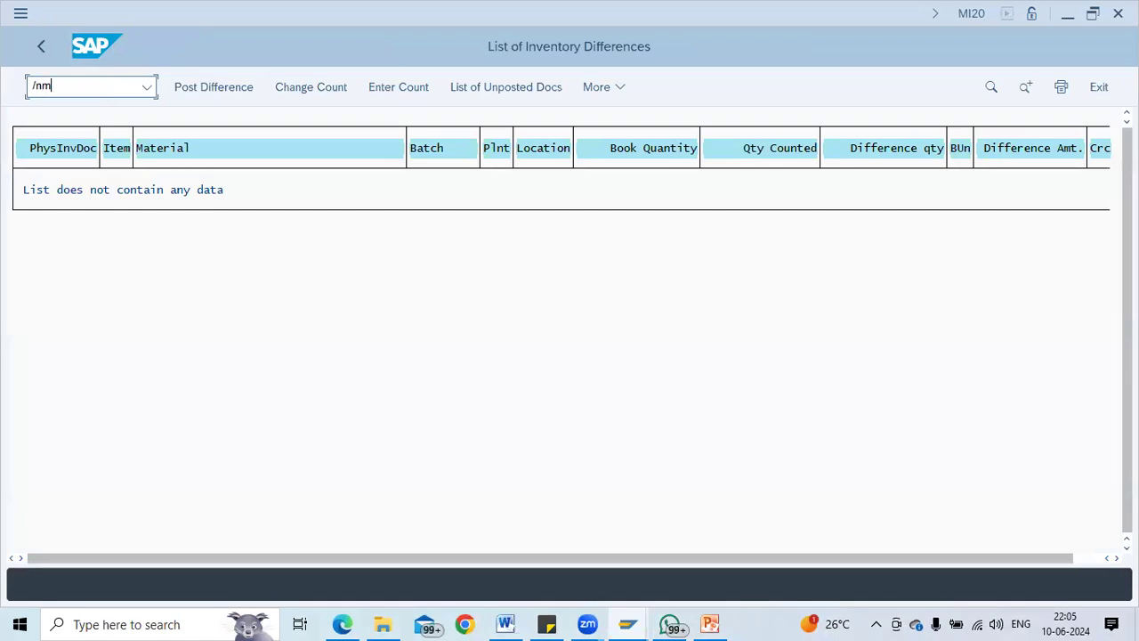
{"action": "type", "text": "b51"}
{"action": "key", "text": "Return"}
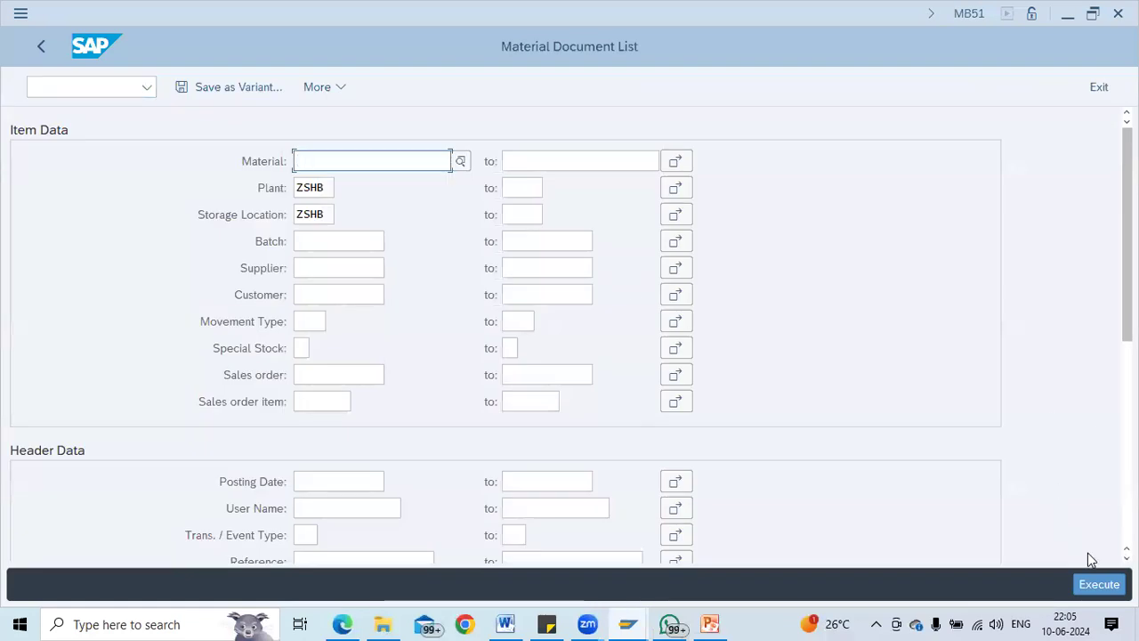
{"action": "left_click", "coordinate": [1086, 580]}
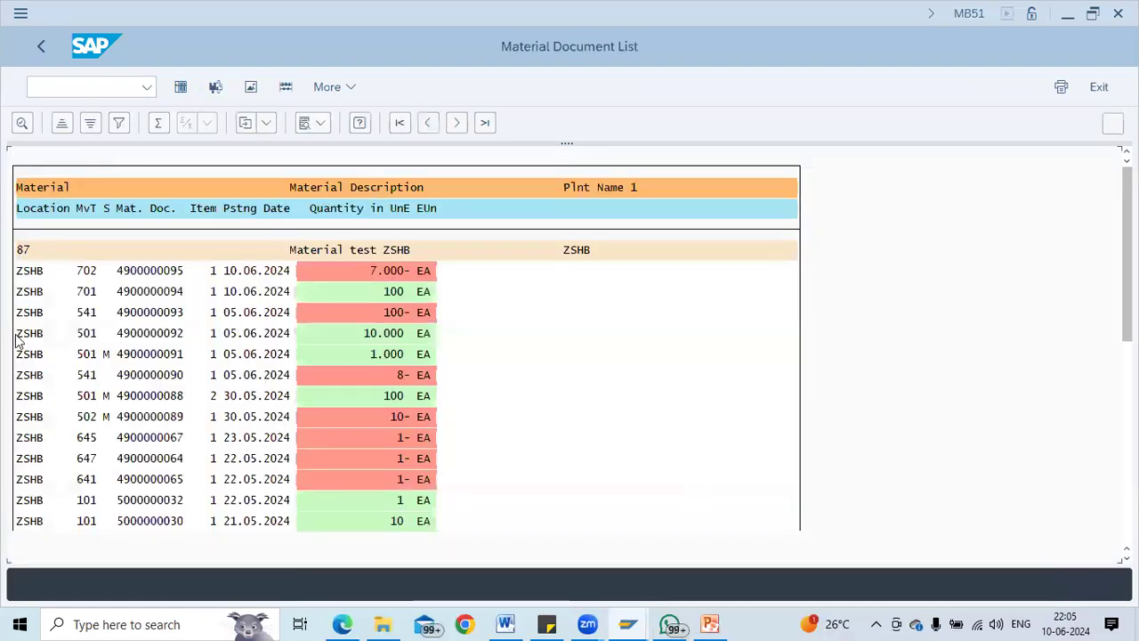
Restrict the material document list to posting date 10.06.2024, check the movement type 702 item of material 87 and leave the report
{"action": "key", "text": "F3"}
{"action": "left_click", "coordinate": [331, 481]}
{"action": "type", "text": "10.06.2024"}
{"action": "left_click", "coordinate": [1087, 583]}
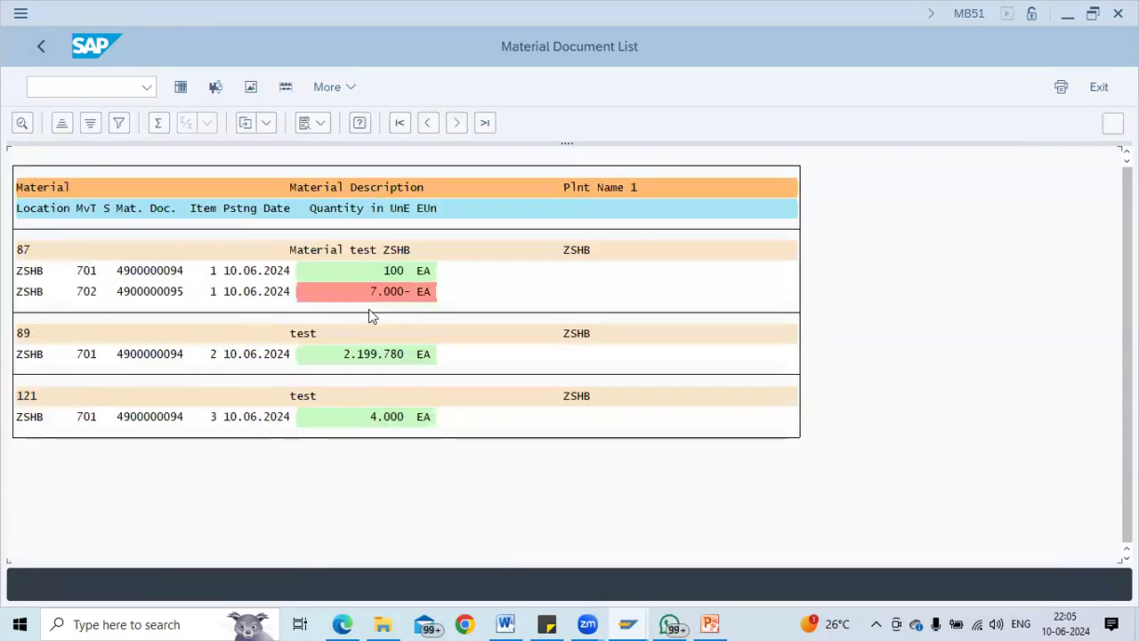
{"action": "left_click", "coordinate": [87, 292]}
{"action": "left_click", "coordinate": [378, 292]}
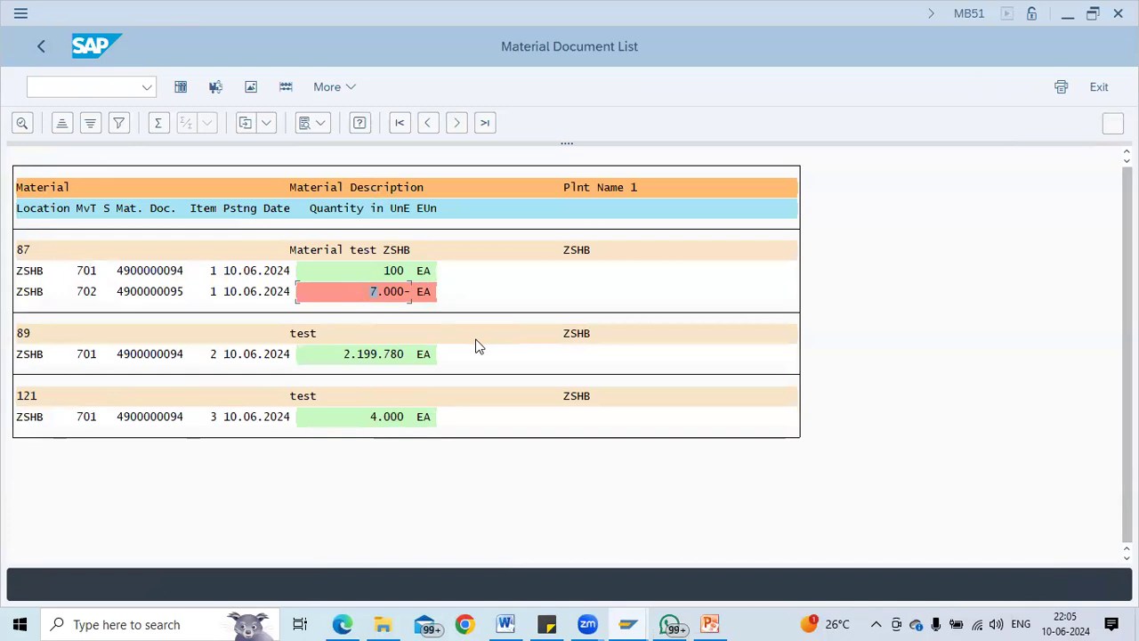
{"action": "key", "text": "F3"}
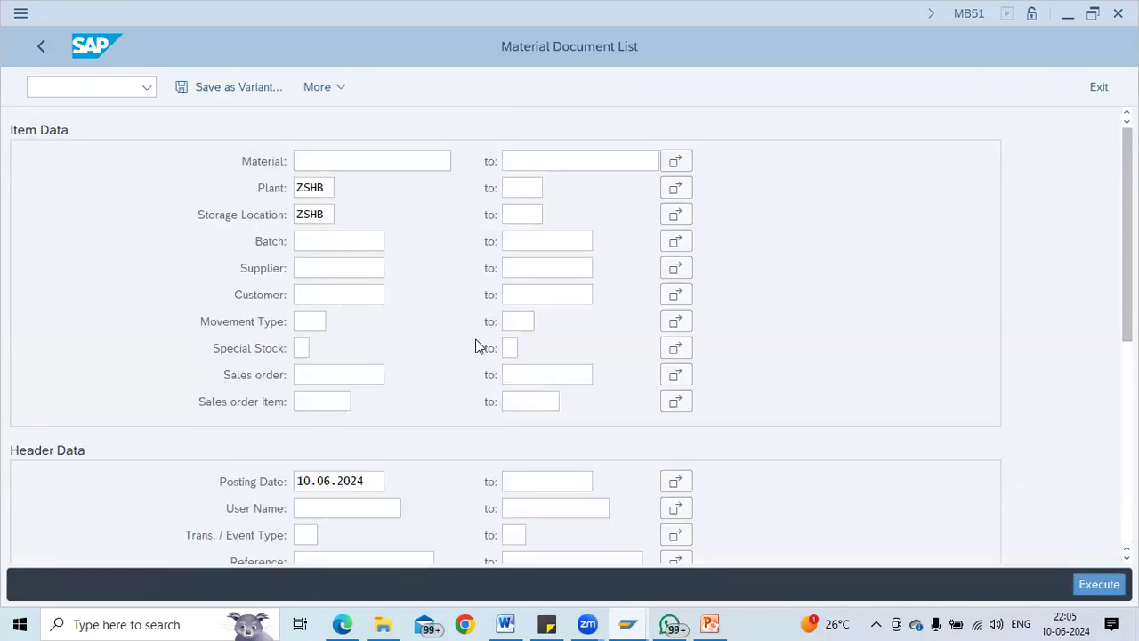
{"action": "key", "text": "F3"}
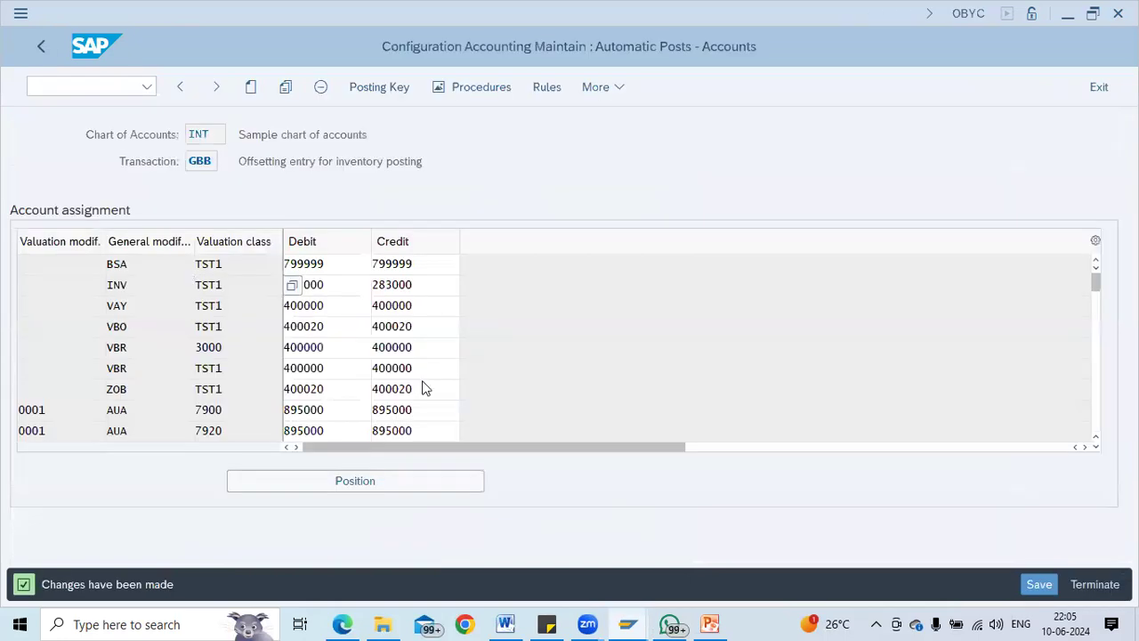
{"action": "key", "text": "alt+Tab"}
{"action": "key", "text": "alt+shift+Tab"}
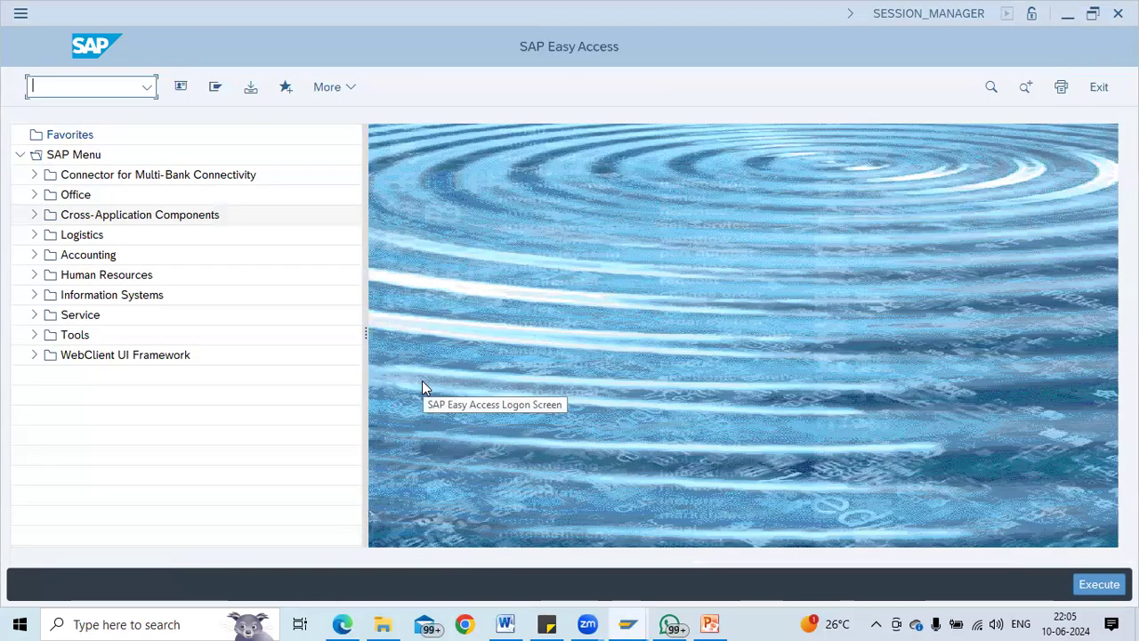
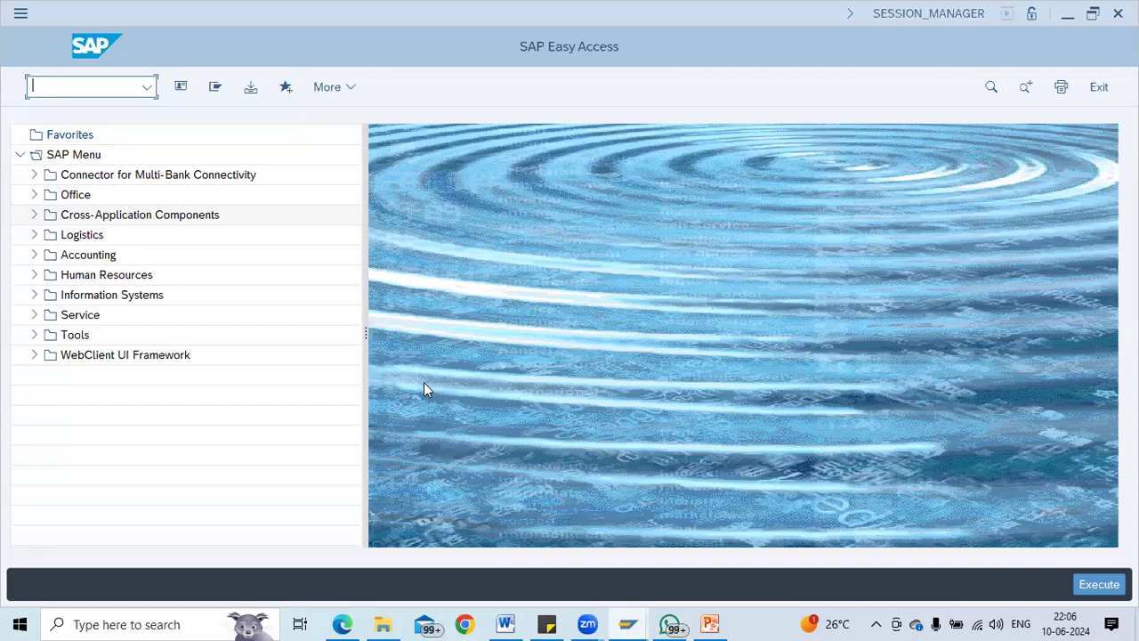
Open the Settings for Cycle Counting customizing view with transaction OMCO
{"action": "type", "text": "mo"}
{"action": "key", "text": "BackSpace"}
{"action": "key", "text": "BackSpace"}
{"action": "type", "text": "omco"}
{"action": "key", "text": "Return"}
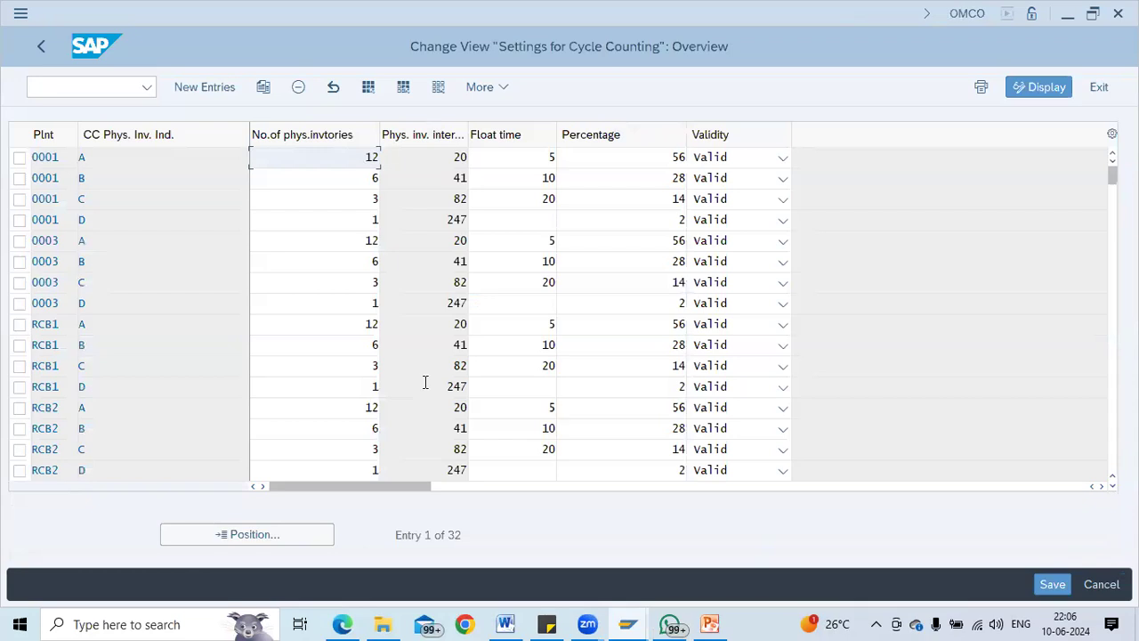
Examine the number of physical inventories per cycle counting indicator of plant 0001 and look through the entries of the other plants
{"action": "double_click", "coordinate": [320, 151]}
{"action": "left_click", "coordinate": [345, 221]}
{"action": "left_click", "coordinate": [363, 203]}
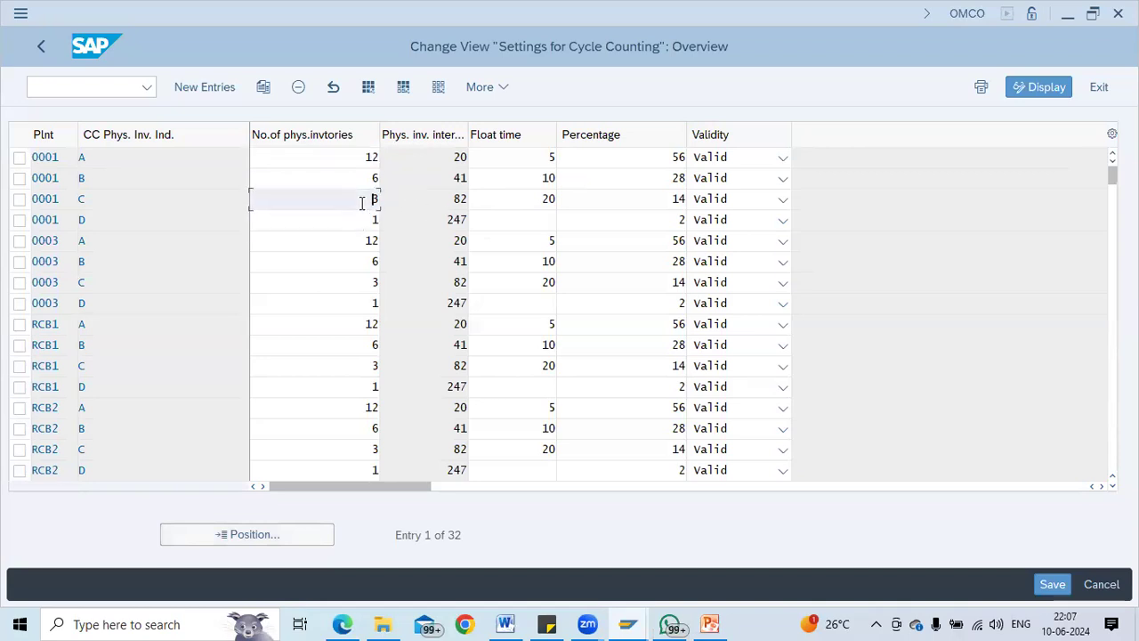
{"action": "double_click", "coordinate": [329, 181]}
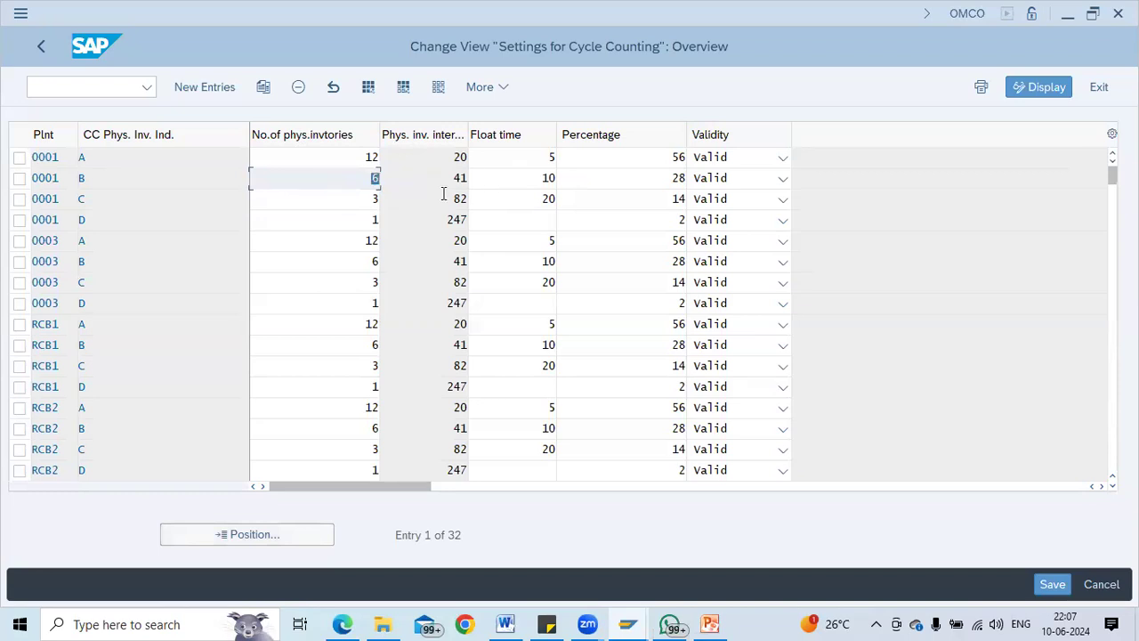
{"action": "double_click", "coordinate": [319, 158]}
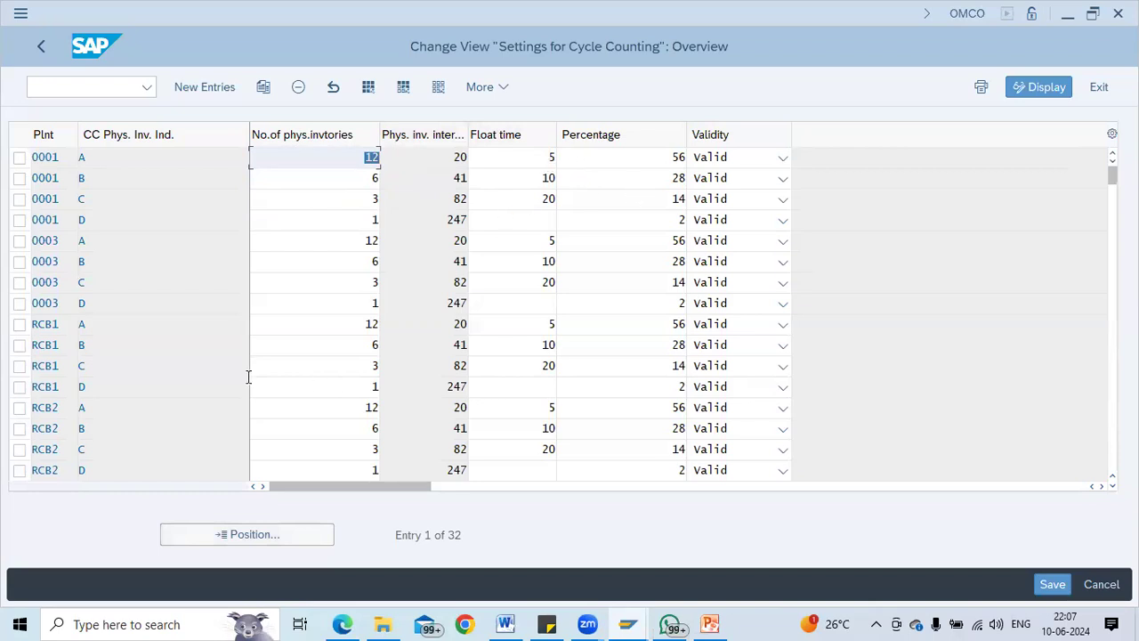
{"action": "scroll", "coordinate": [116, 308], "scroll_direction": "down", "scroll_amount": 1}
{"action": "scroll", "coordinate": [116, 307], "scroll_direction": "down", "scroll_amount": 9}
{"action": "scroll", "coordinate": [116, 307], "scroll_direction": "up", "scroll_amount": 2}
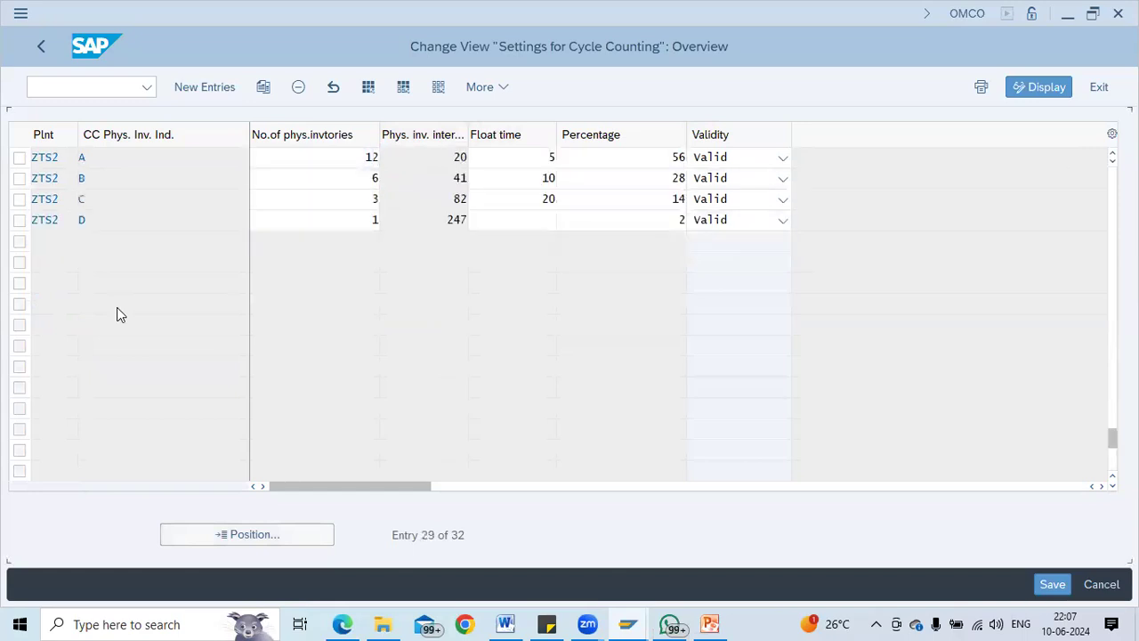
{"action": "scroll", "coordinate": [20, 260], "scroll_direction": "up", "scroll_amount": 2}
{"action": "left_click", "coordinate": [45, 261]}
{"action": "left_click_drag", "start_coordinate": [33, 262], "coordinate": [55, 269]}
{"action": "scroll", "coordinate": [209, 227], "scroll_direction": "up", "scroll_amount": 2}
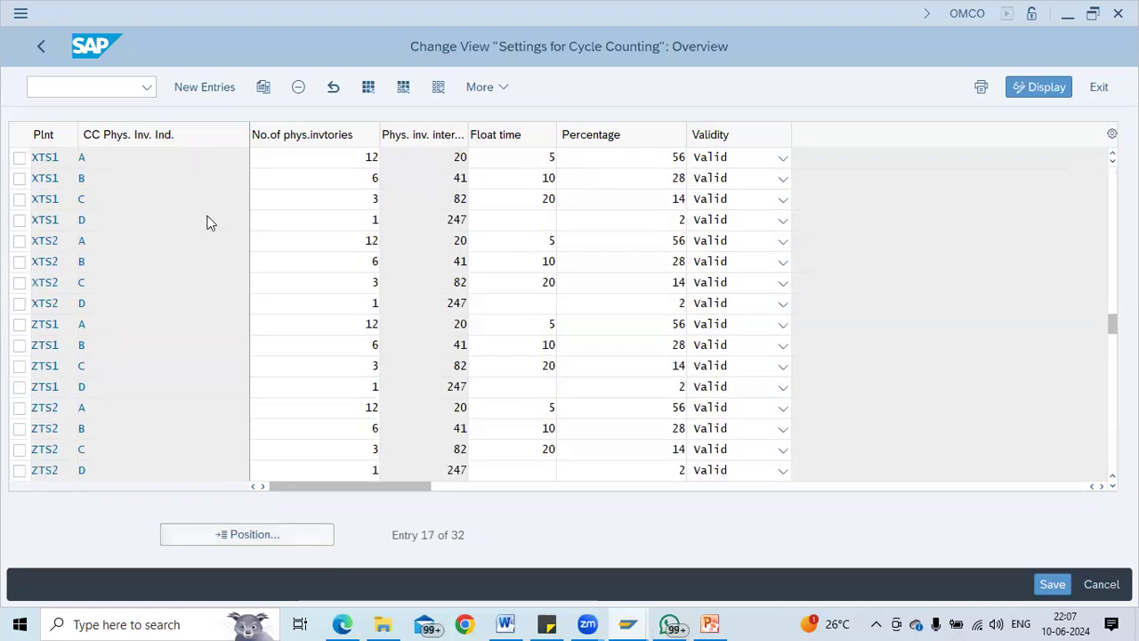
{"action": "scroll", "coordinate": [209, 224], "scroll_direction": "down", "scroll_amount": 5}
{"action": "scroll", "coordinate": [81, 223], "scroll_direction": "up", "scroll_amount": 2}
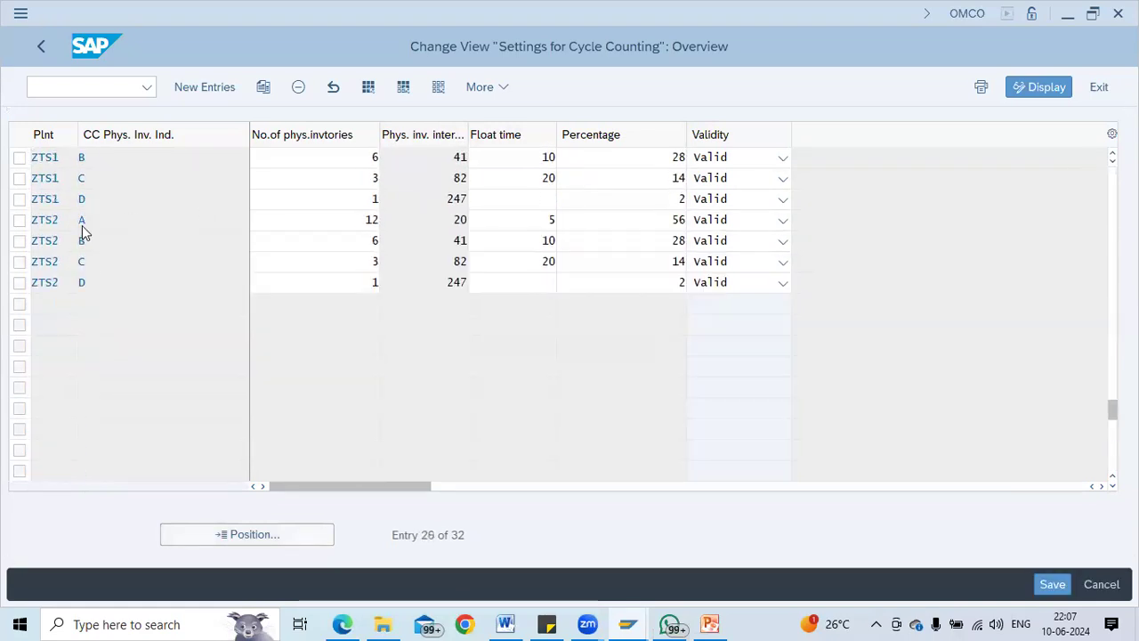
Select the cycle counting entries A, B, C and D of plant ZTS1 as the source for a copy
{"action": "left_click", "coordinate": [19, 198]}
{"action": "left_click", "coordinate": [20, 220]}
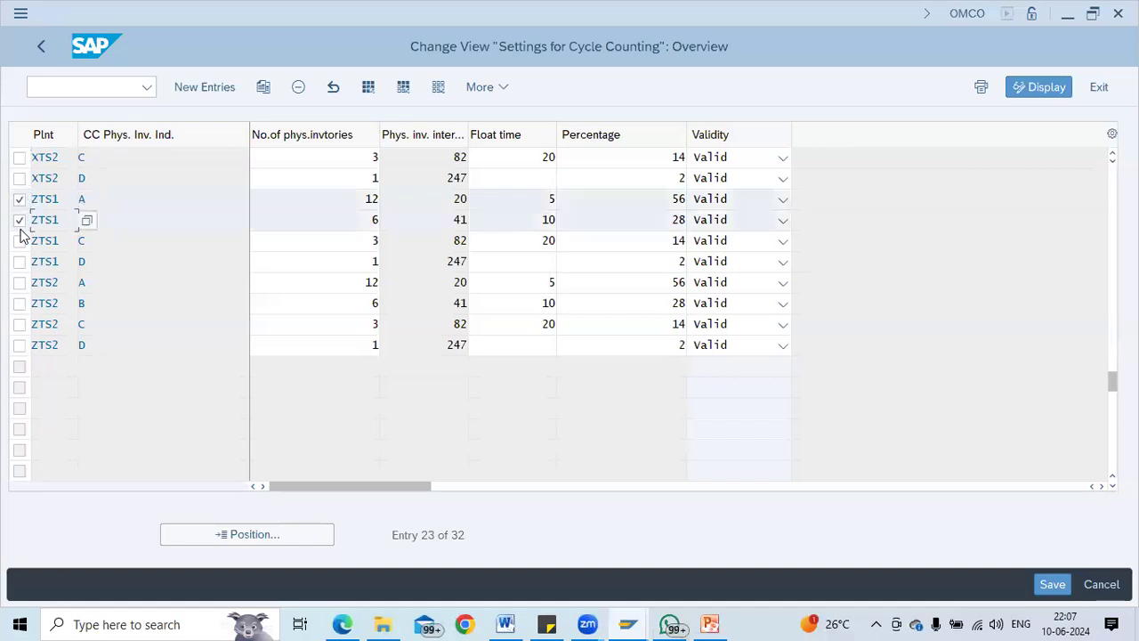
{"action": "left_click", "coordinate": [19, 240]}
{"action": "left_click", "coordinate": [19, 262]}
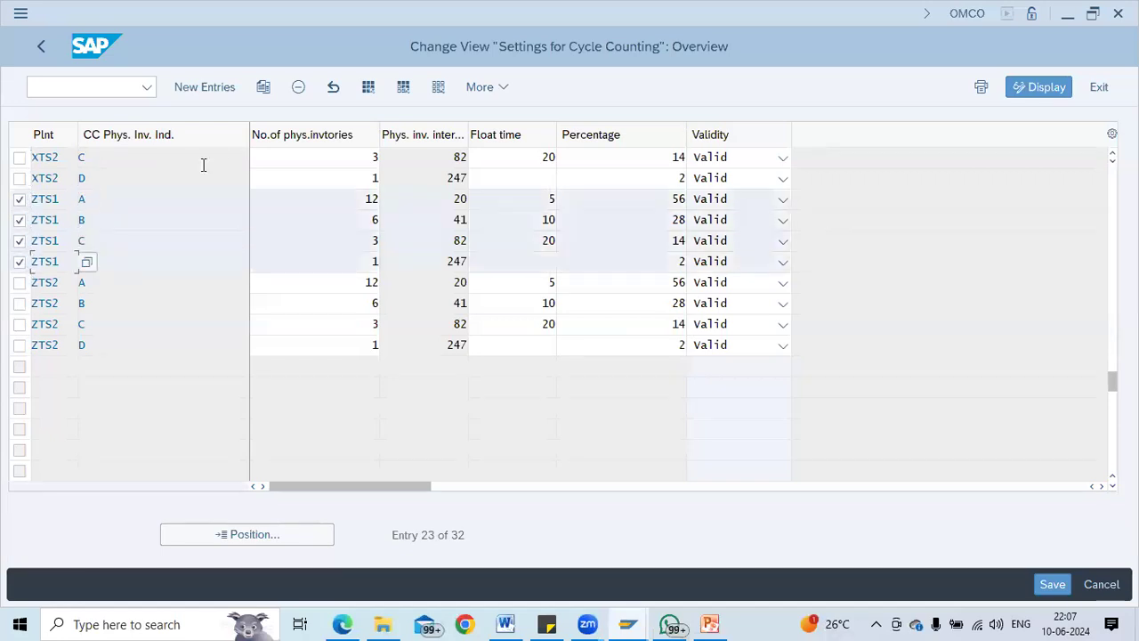
{"action": "left_click", "coordinate": [263, 87]}
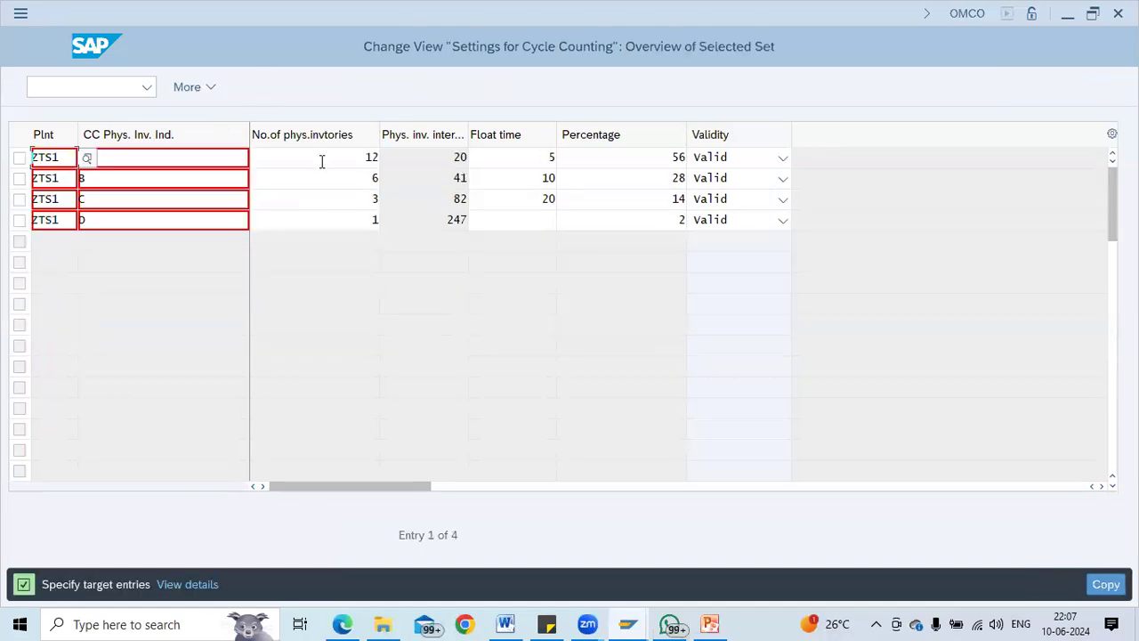
Copy the four selected entries to target plant ZSHB and save the new cycle counting settings
{"action": "type", "text": "ZSHB"}
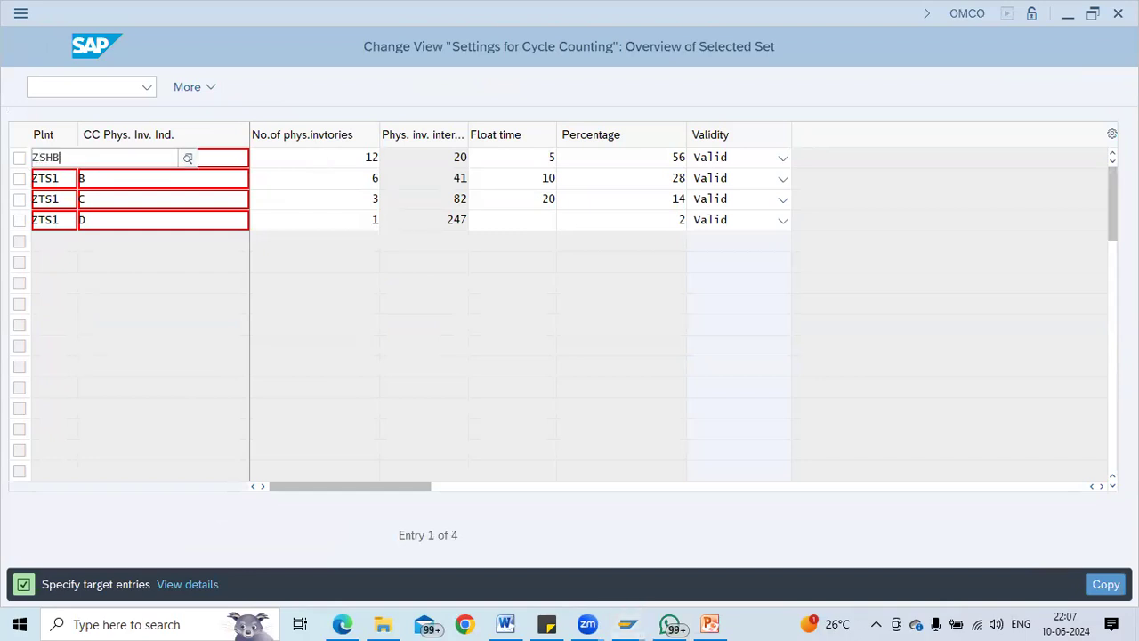
{"action": "key", "text": "Return"}
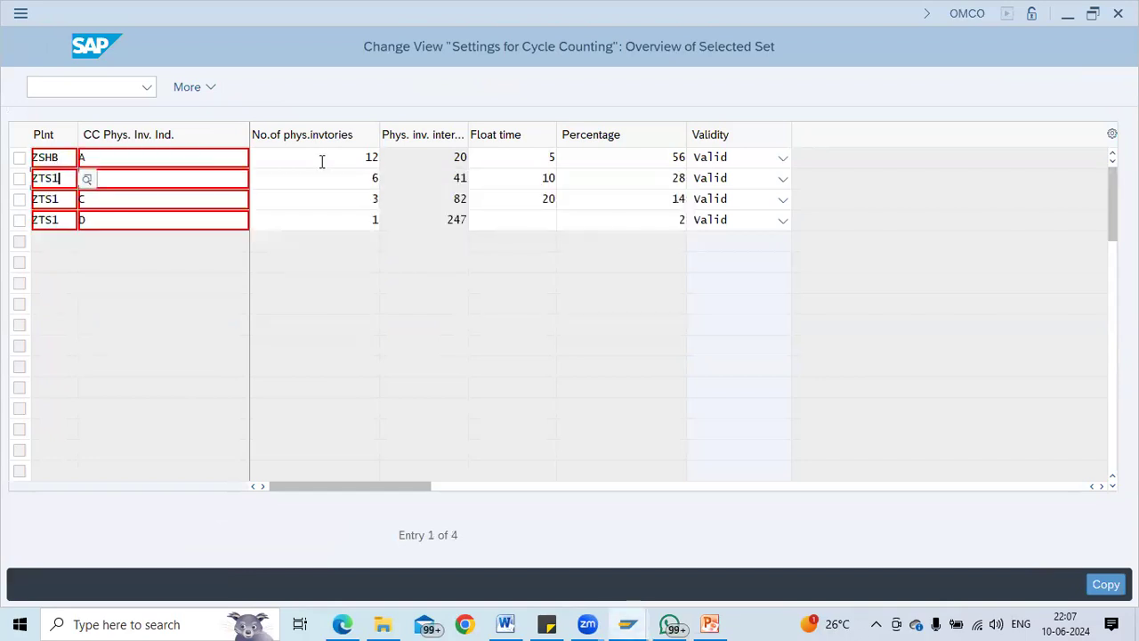
{"action": "key", "text": "Tab"}
{"action": "key", "text": "BackSpace"}
{"action": "key", "text": "BackSpace"}
{"action": "key", "text": "BackSpace"}
{"action": "type", "text": "SHB"}
{"action": "key", "text": "shift+Tab"}
{"action": "key", "text": "BackSpace"}
{"action": "key", "text": "BackSpace"}
{"action": "key", "text": "BackSpace"}
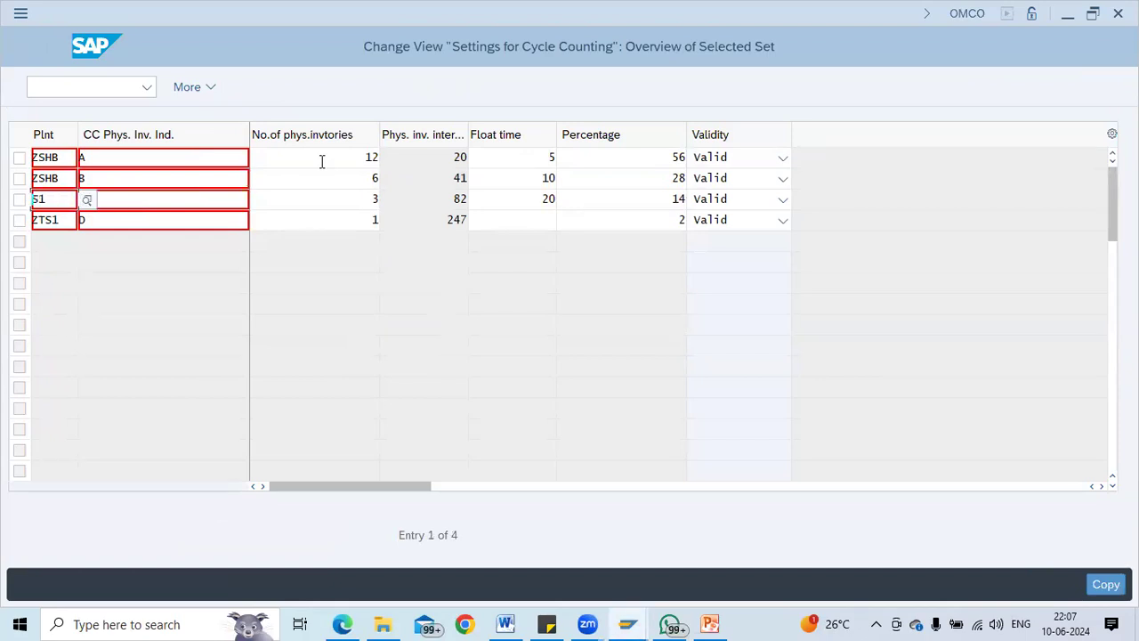
{"action": "type", "text": "SHB"}
{"action": "key", "text": "Tab"}
{"action": "key", "text": "Tab"}
{"action": "key", "text": "Tab"}
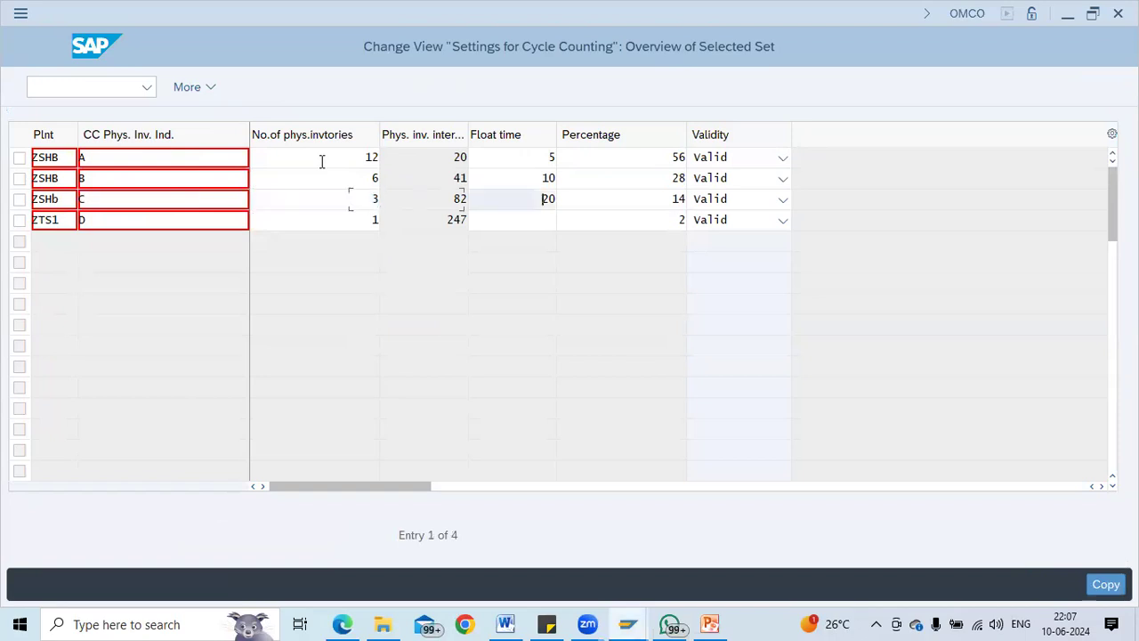
{"action": "key", "text": "Tab"}
{"action": "key", "text": "Tab"}
{"action": "key", "text": "shift+Tab"}
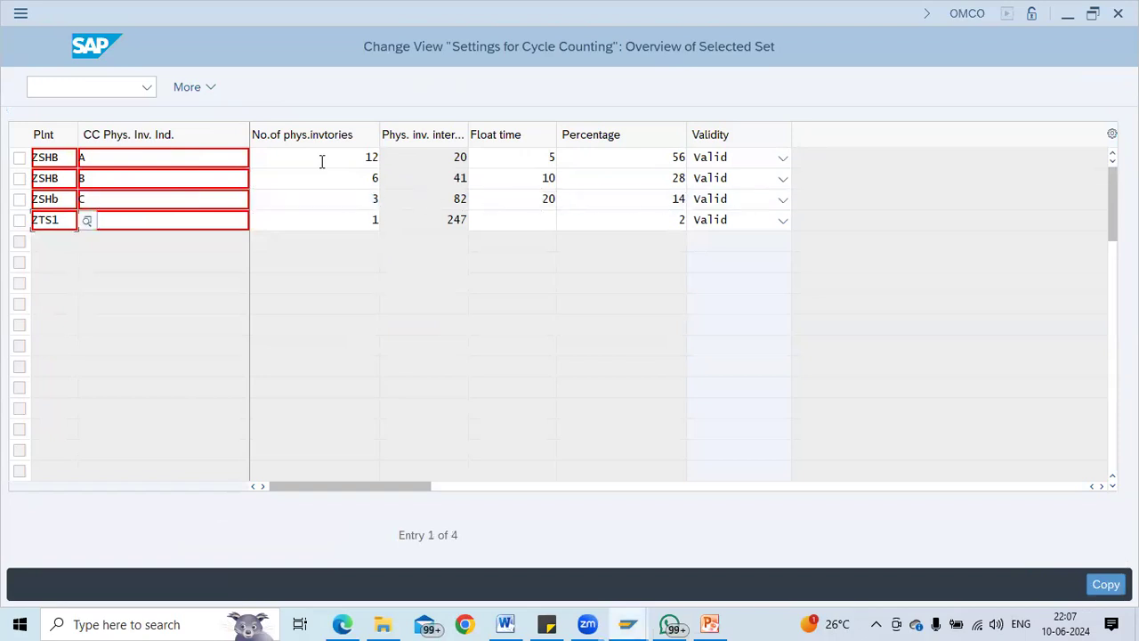
{"action": "type", "text": "zshb"}
{"action": "key", "text": "Return"}
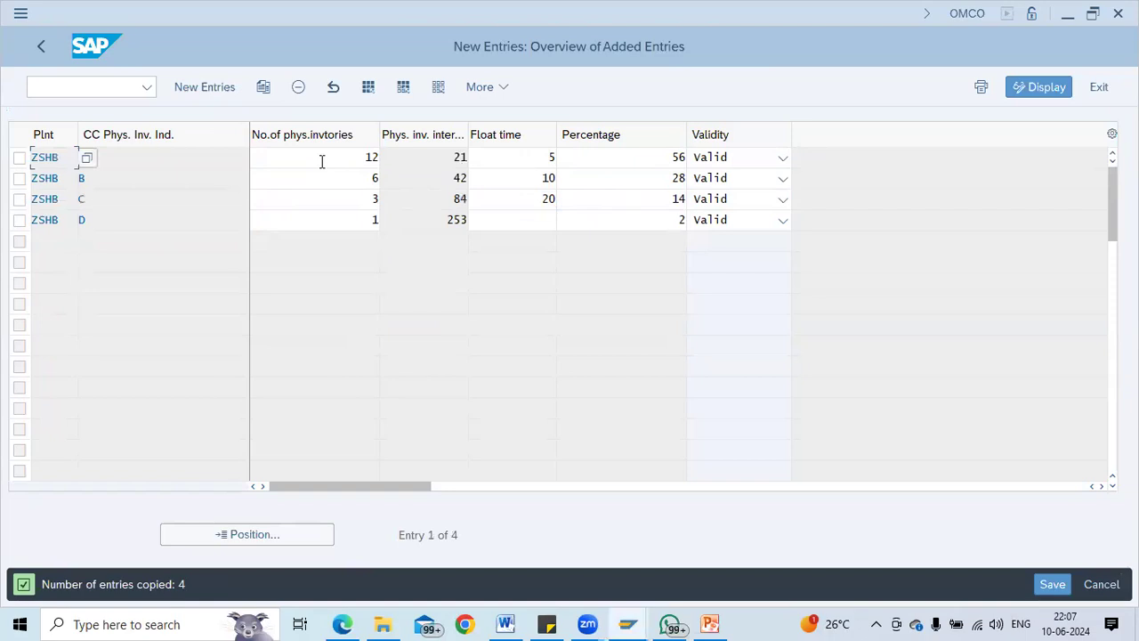
{"action": "key", "text": "ctrl+s"}
{"action": "key", "text": "Return"}
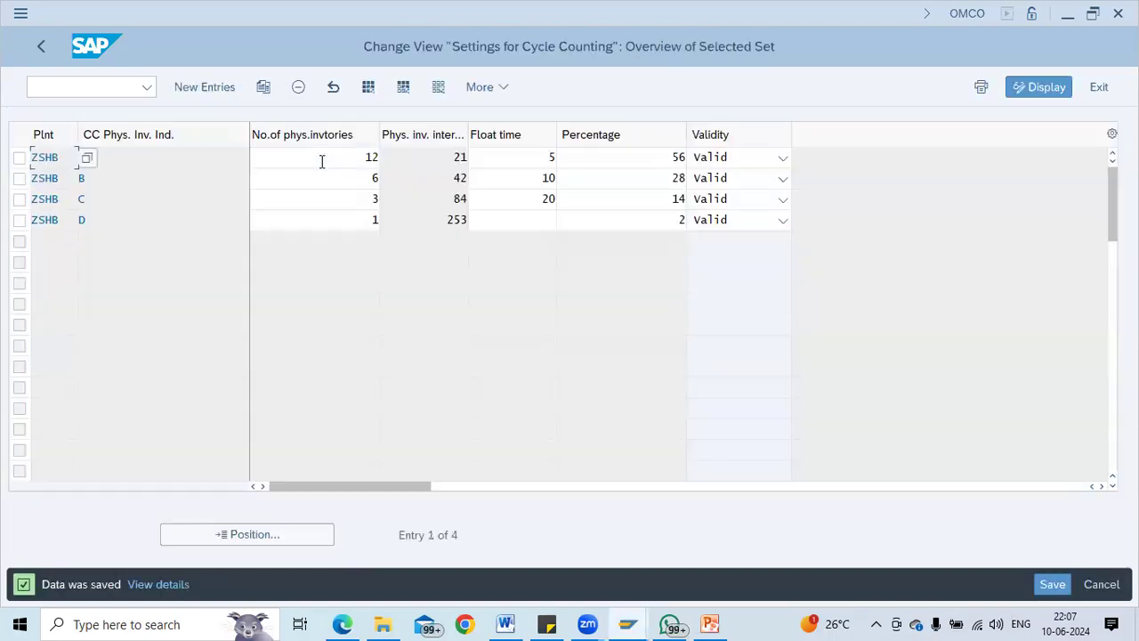
Leave the cycle counting settings and open material 89 in Change Material (MM02) up to the view selection
{"action": "key", "text": "shift+F3"}
{"action": "type", "text": "mm02"}
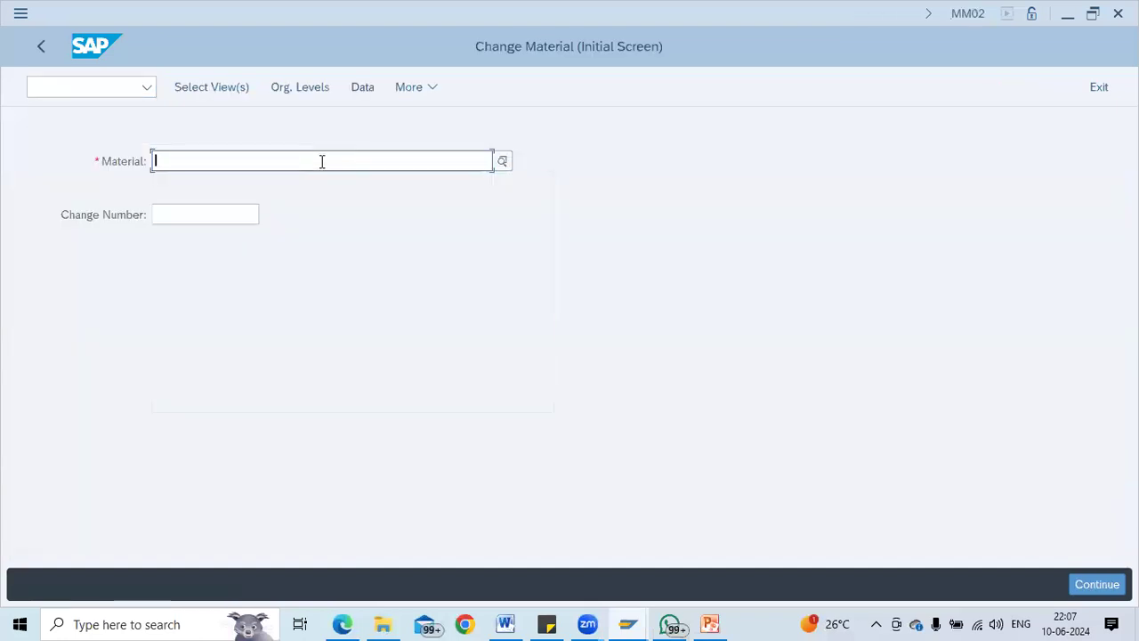
{"action": "left_click", "coordinate": [323, 161]}
{"action": "key", "text": "Down"}
{"action": "key", "text": "Down"}
{"action": "key", "text": "Down"}
{"action": "key", "text": "Down"}
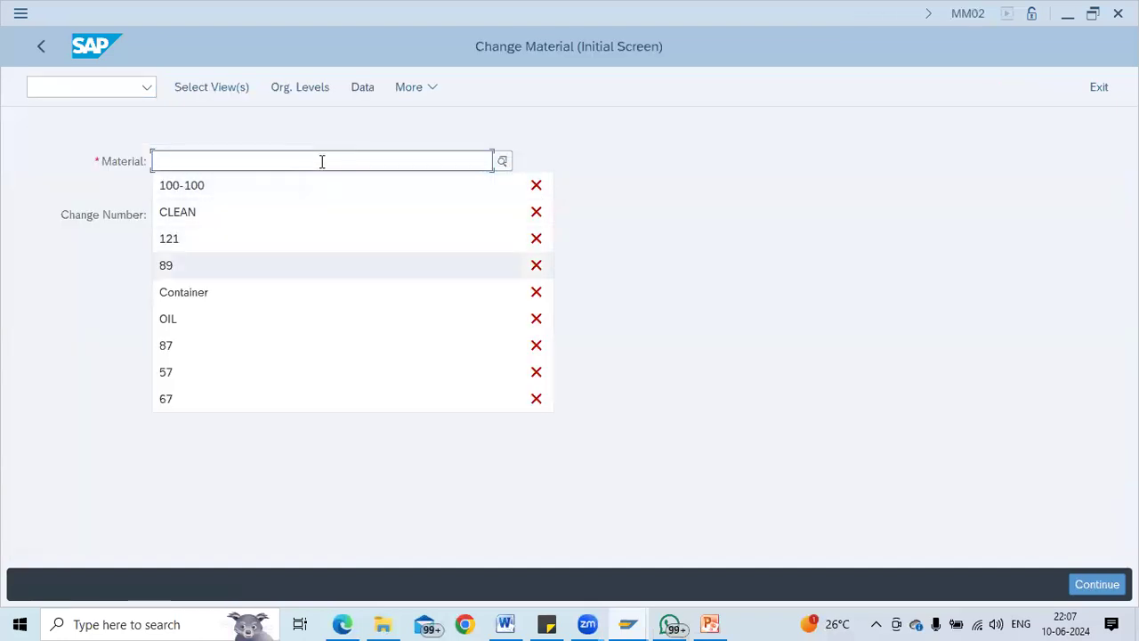
{"action": "key", "text": "Return"}
{"action": "key", "text": "Return"}
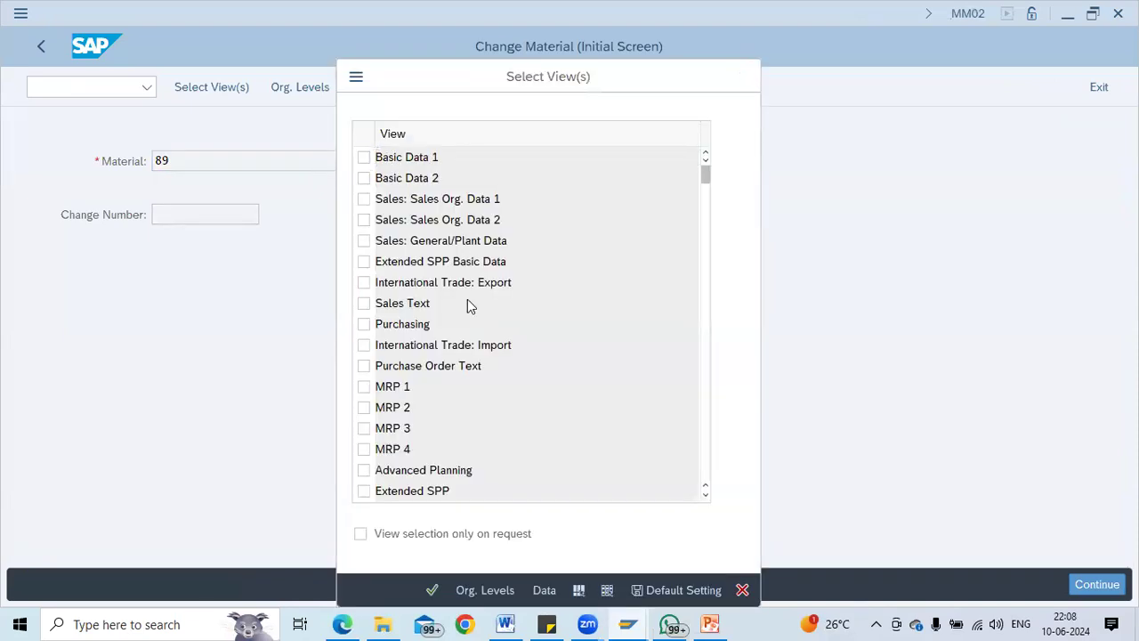
Choose the General Plant Data / Storage 2 view of material 89 and continue to the organizational levels
{"action": "scroll", "coordinate": [468, 330], "scroll_direction": "down", "scroll_amount": 1}
{"action": "left_click", "coordinate": [364, 470]}
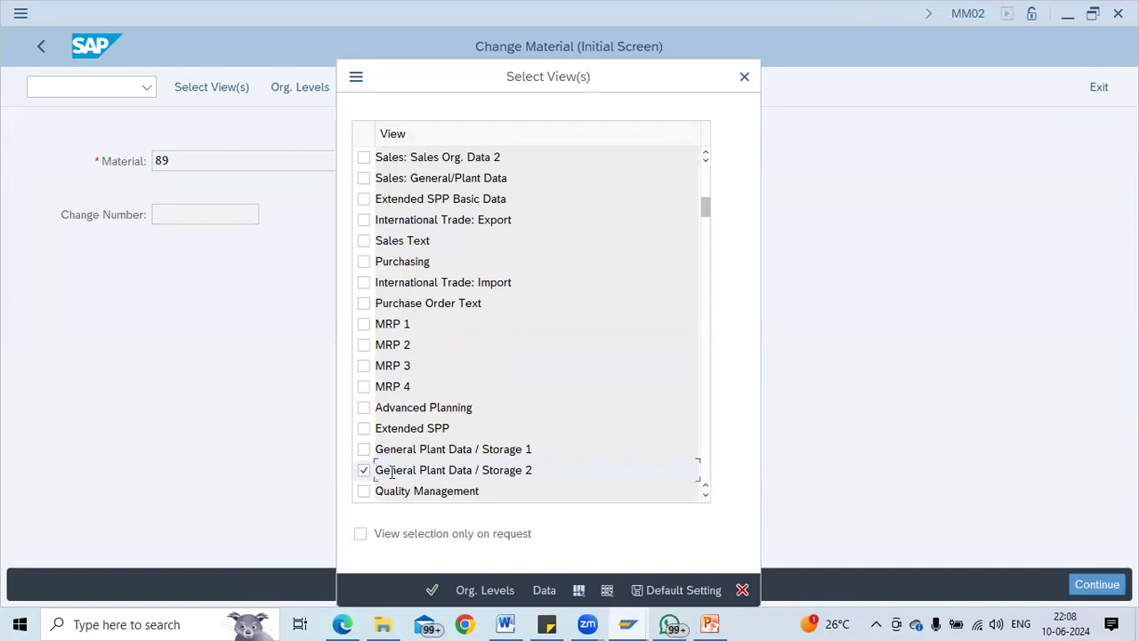
{"action": "key", "text": "Return"}
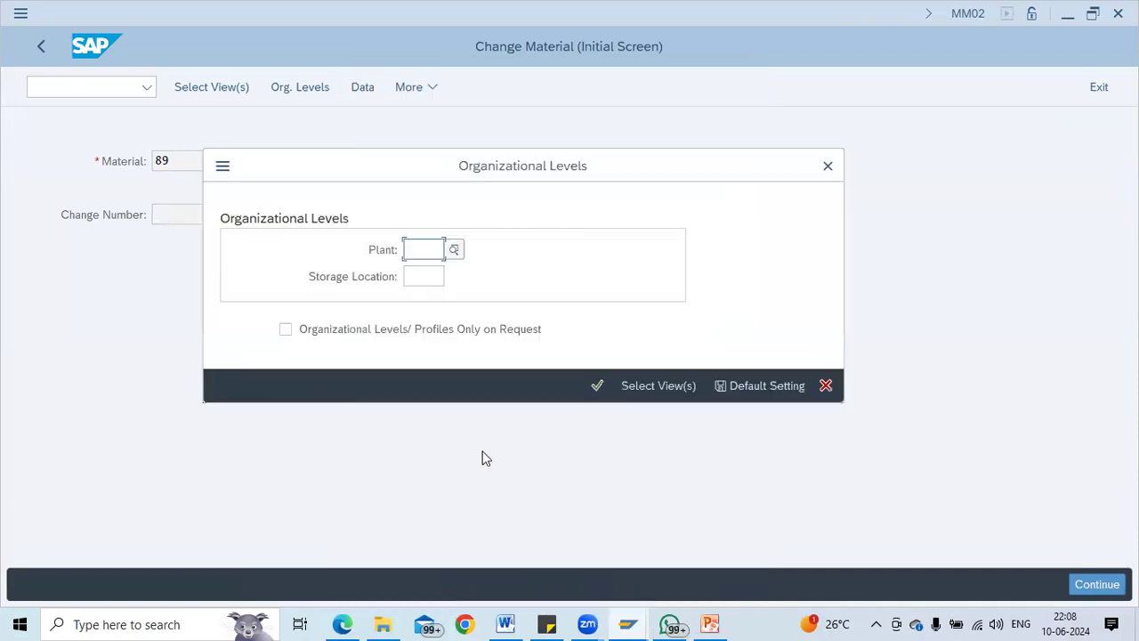
Set both the plant and the storage location to ZSHB and open the storage view of material 89
{"action": "left_click", "coordinate": [443, 258]}
{"action": "left_click", "coordinate": [431, 299]}
{"action": "left_click", "coordinate": [424, 277]}
{"action": "left_click", "coordinate": [429, 299]}
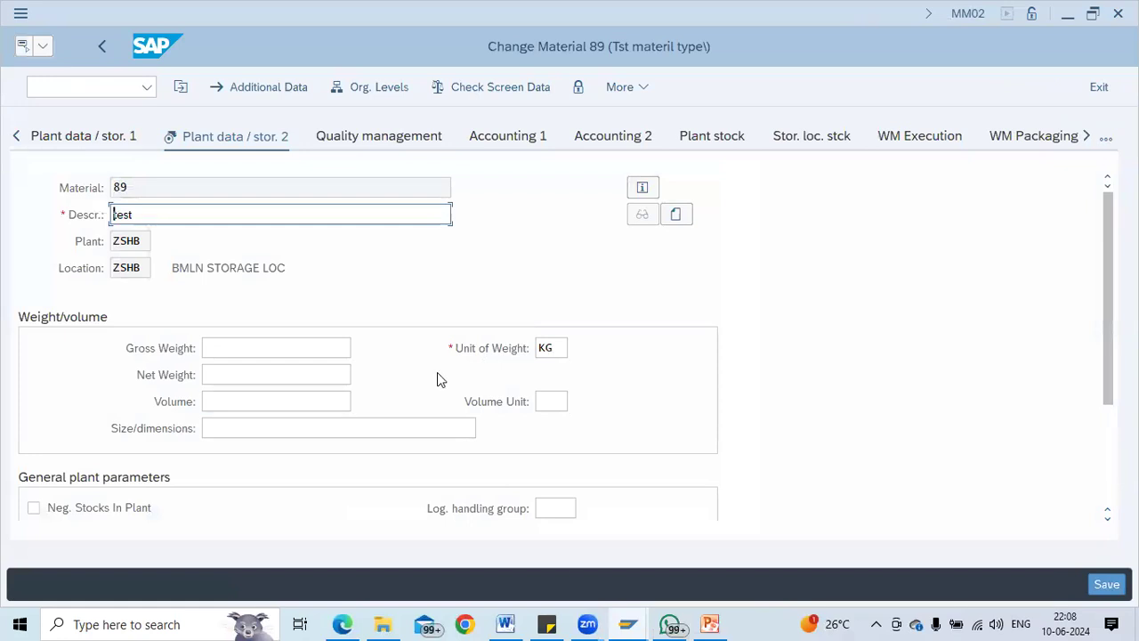
Switch material 89 to the Plant data / stor. 1 view, leaving the profit center unassigned
{"action": "scroll", "coordinate": [439, 372], "scroll_direction": "down", "scroll_amount": 3}
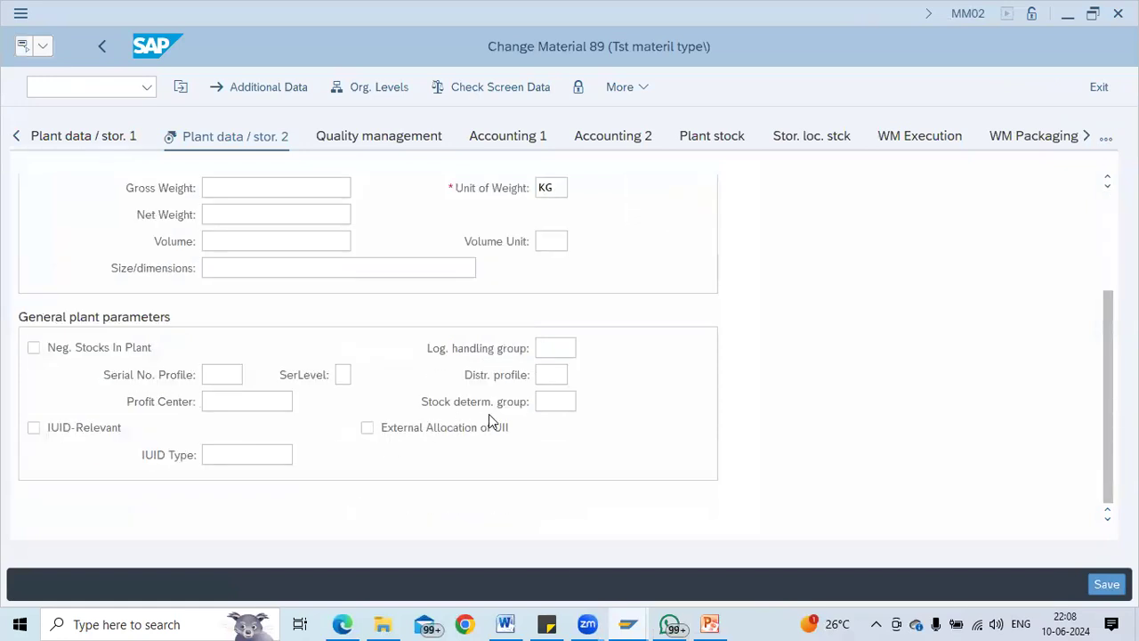
{"action": "scroll", "coordinate": [489, 412], "scroll_direction": "up", "scroll_amount": 3}
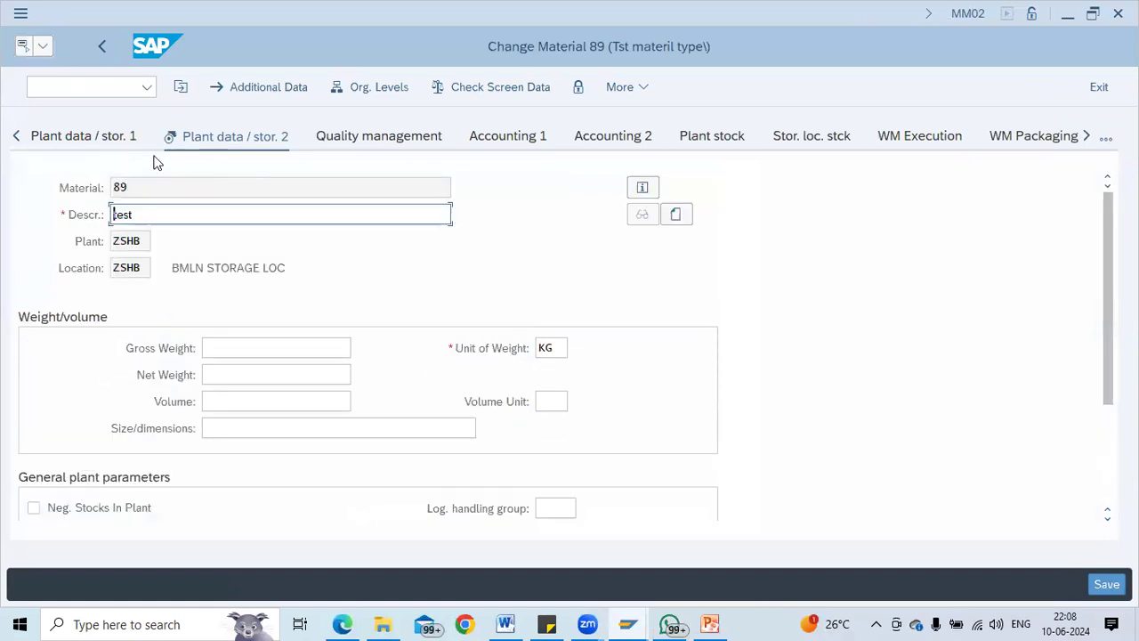
{"action": "left_click", "coordinate": [132, 141]}
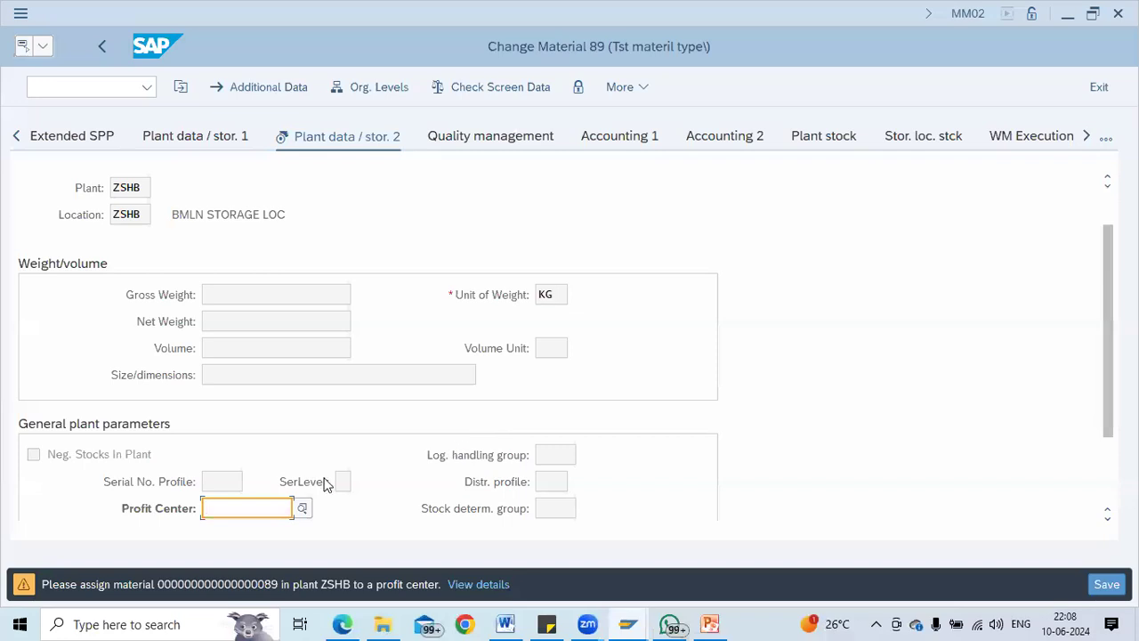
{"action": "key", "text": "Return"}
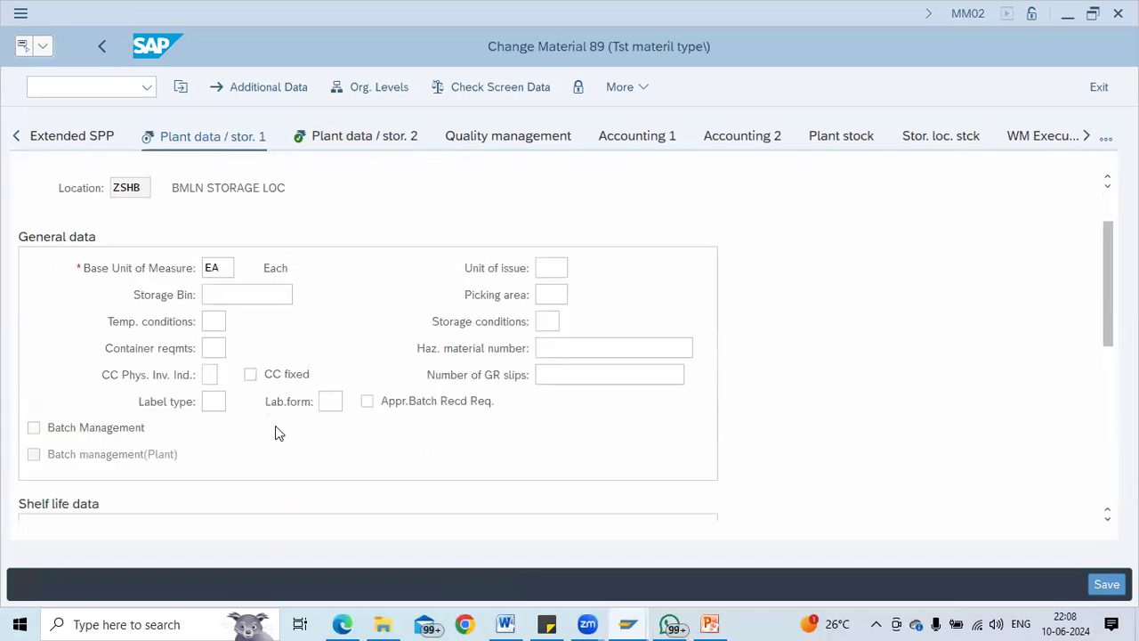
Set the CC physical inventory indicator of material 89 to A, mark it as CC fixed, and save the material
{"action": "left_click", "coordinate": [209, 375]}
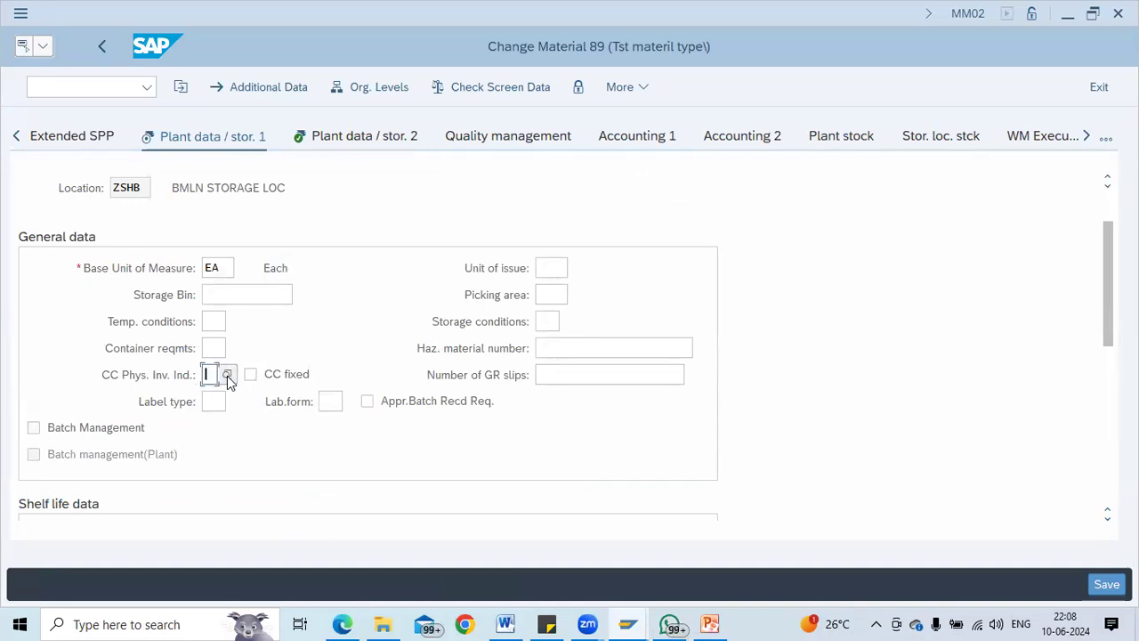
{"action": "left_click", "coordinate": [227, 376]}
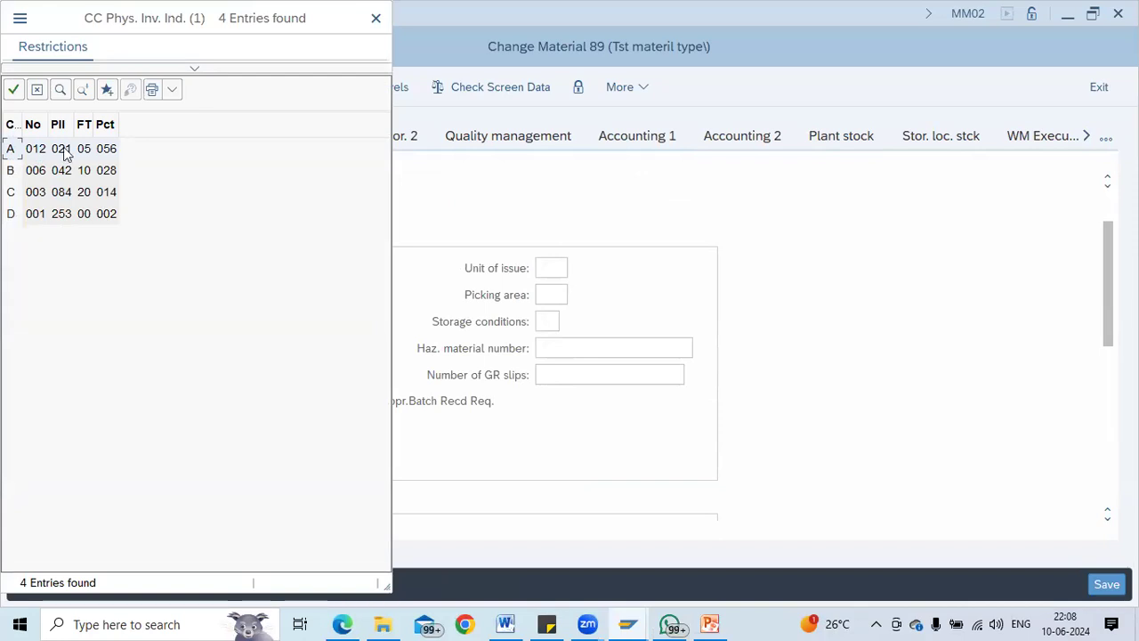
{"action": "left_click", "coordinate": [30, 153]}
{"action": "double_click", "coordinate": [34, 155]}
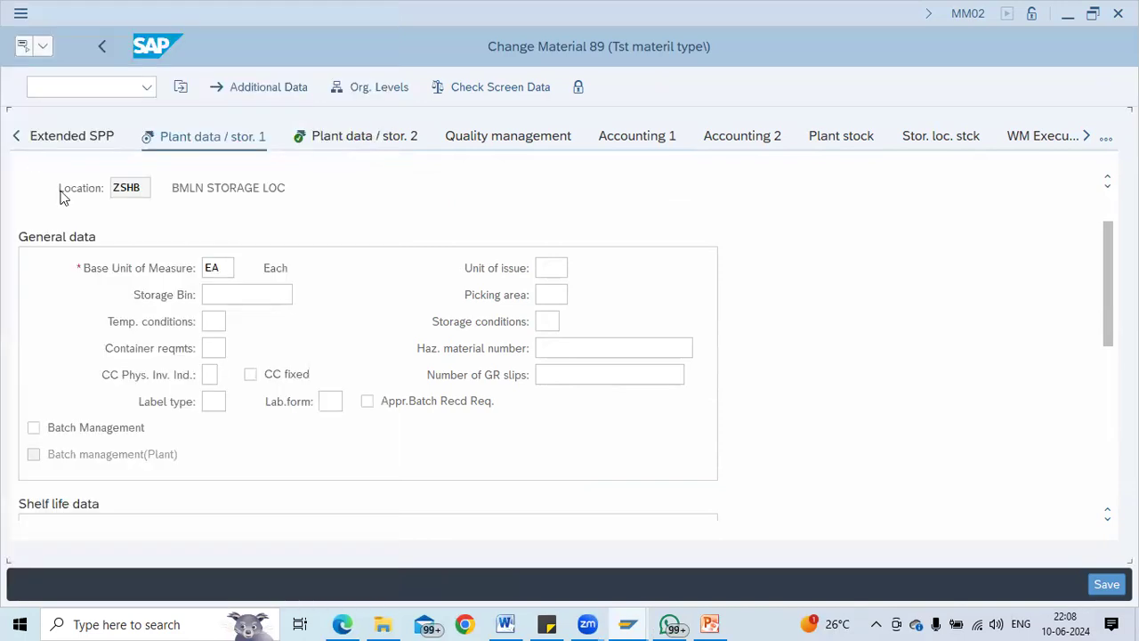
{"action": "left_click", "coordinate": [252, 375]}
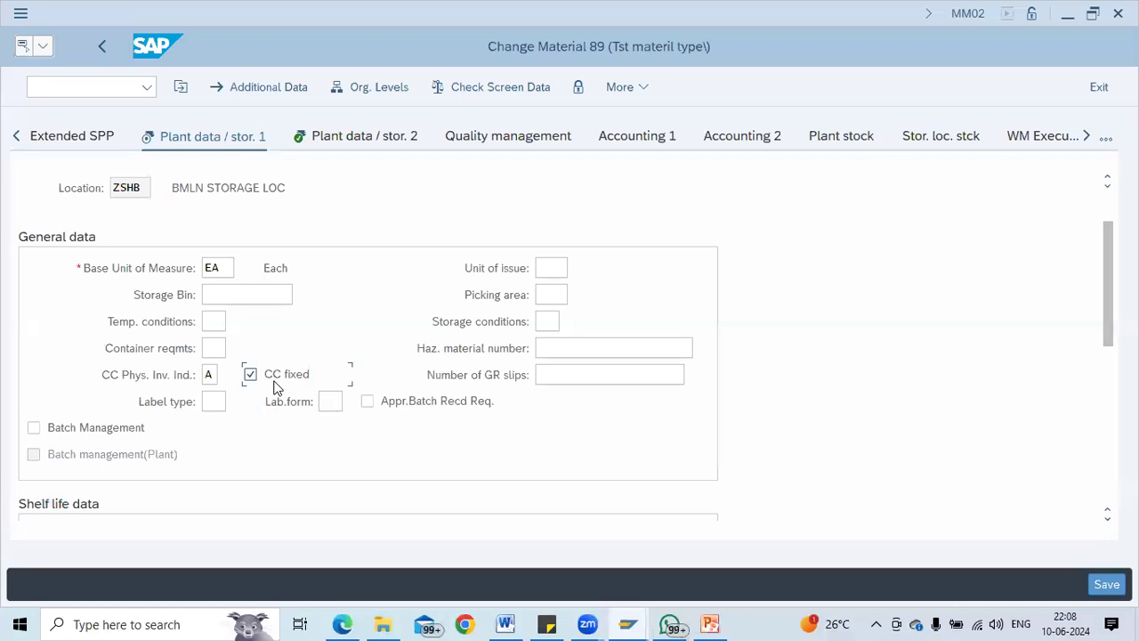
{"action": "key", "text": "Return"}
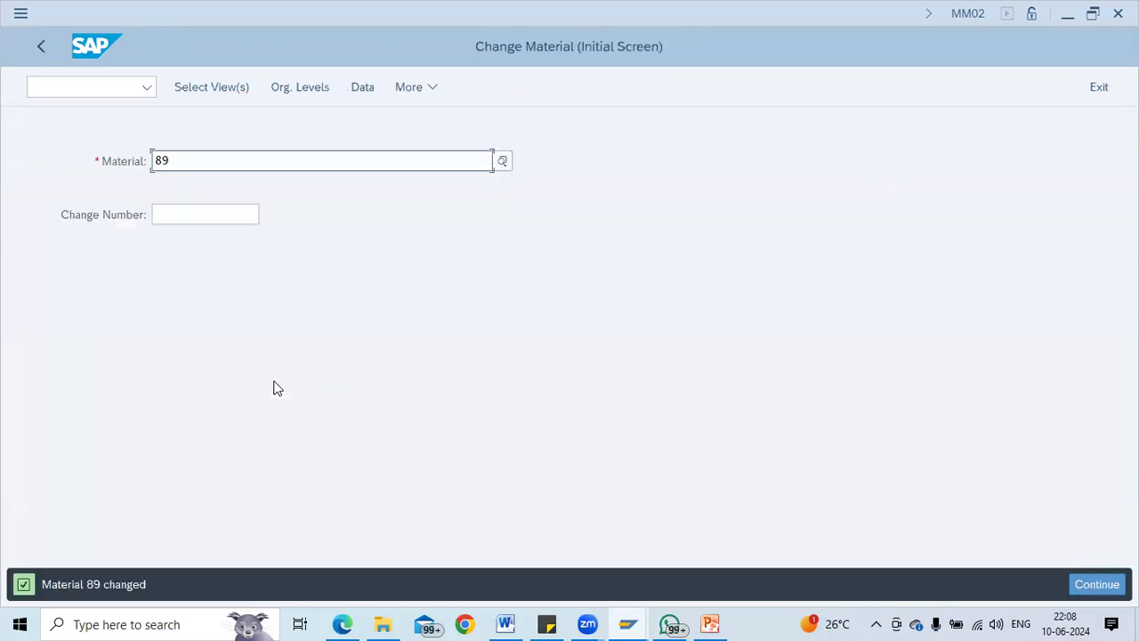
Open material 87 for change in the General Plant Data / Storage 1 view
{"action": "type", "text": "87"}
{"action": "key", "text": "Return"}
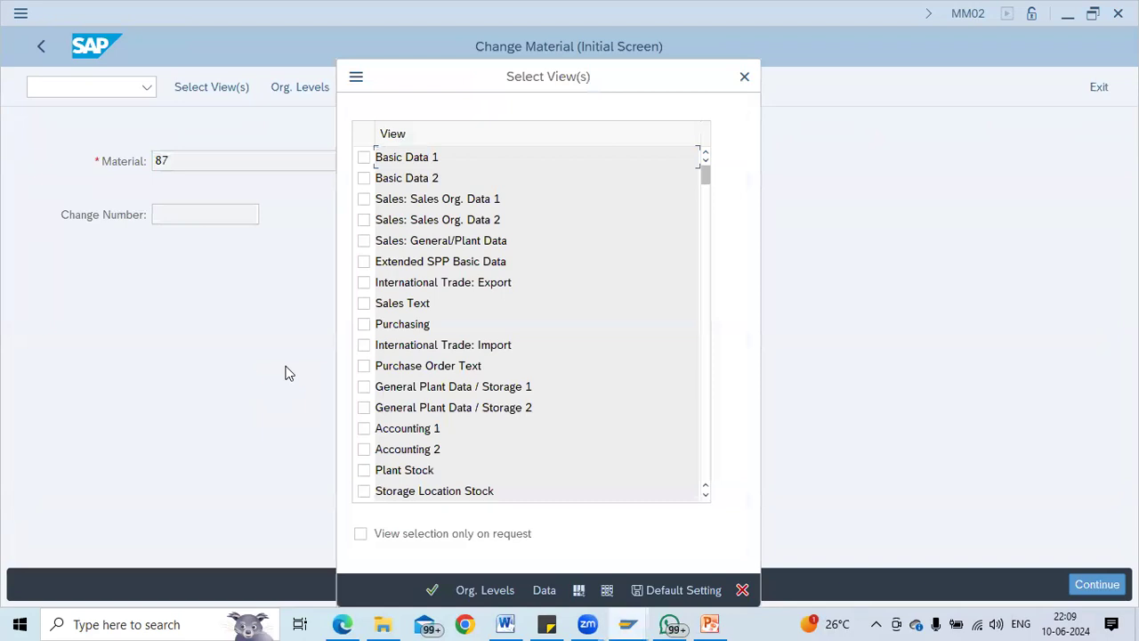
{"action": "left_click", "coordinate": [364, 386]}
{"action": "key", "text": "Return"}
{"action": "type", "text": "1"}
{"action": "key", "text": "Return"}
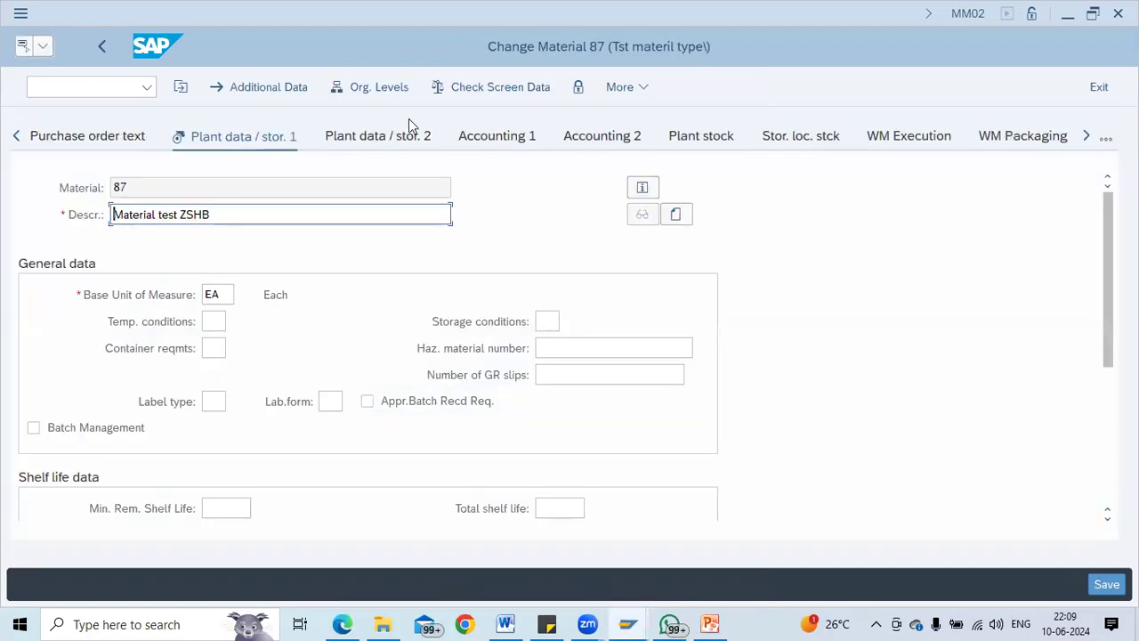
Set the organizational levels of material 87 to plant ZSHB and storage location ZSHB
{"action": "left_click", "coordinate": [379, 86]}
{"action": "left_click", "coordinate": [381, 307]}
{"action": "left_click", "coordinate": [384, 328]}
{"action": "left_click", "coordinate": [382, 327]}
{"action": "left_click", "coordinate": [386, 356]}
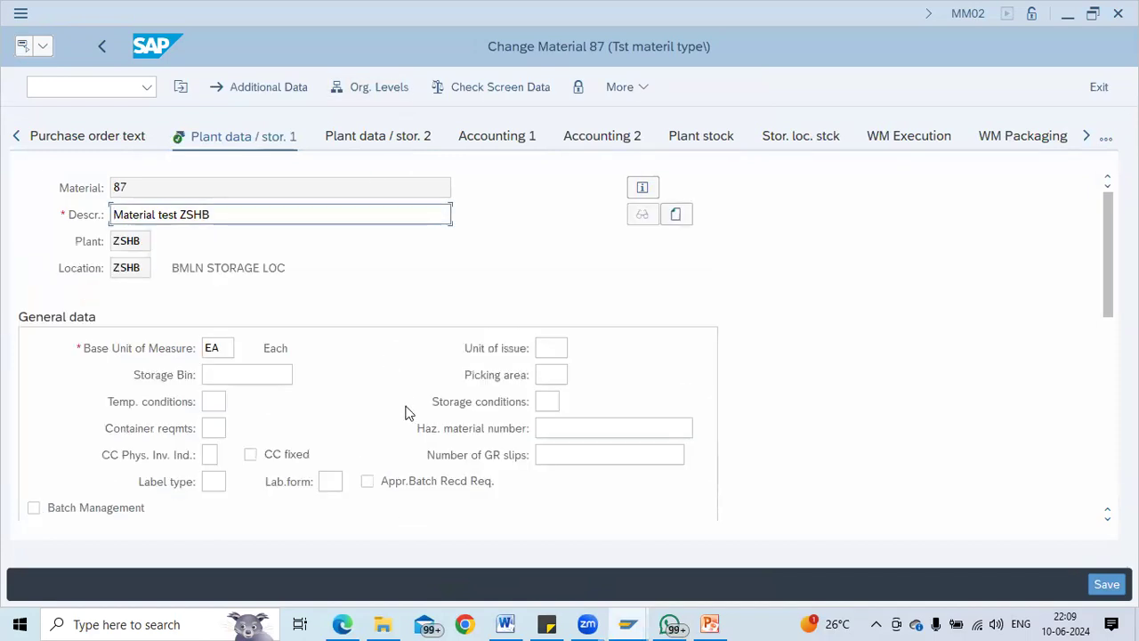
Set the CC physical inventory indicator of material 87 to B and save the material
{"action": "left_click", "coordinate": [212, 455]}
{"action": "left_click", "coordinate": [227, 456]}
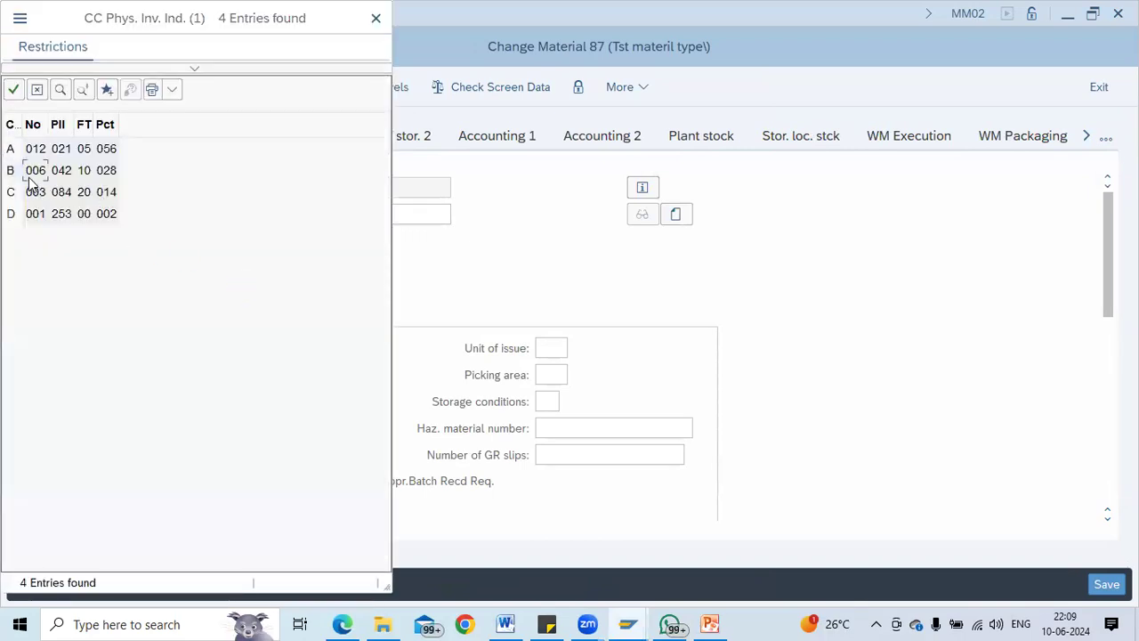
{"action": "double_click", "coordinate": [36, 170]}
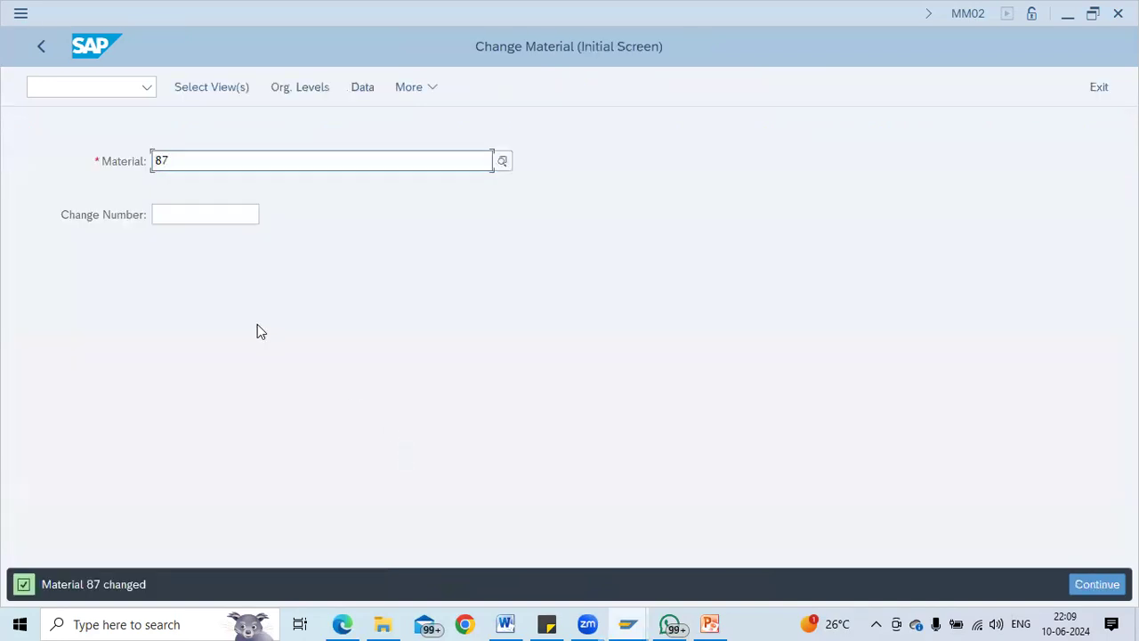
{"action": "left_click", "coordinate": [228, 161]}
{"action": "key", "text": "BackSpace"}
{"action": "key", "text": "BackSpace"}
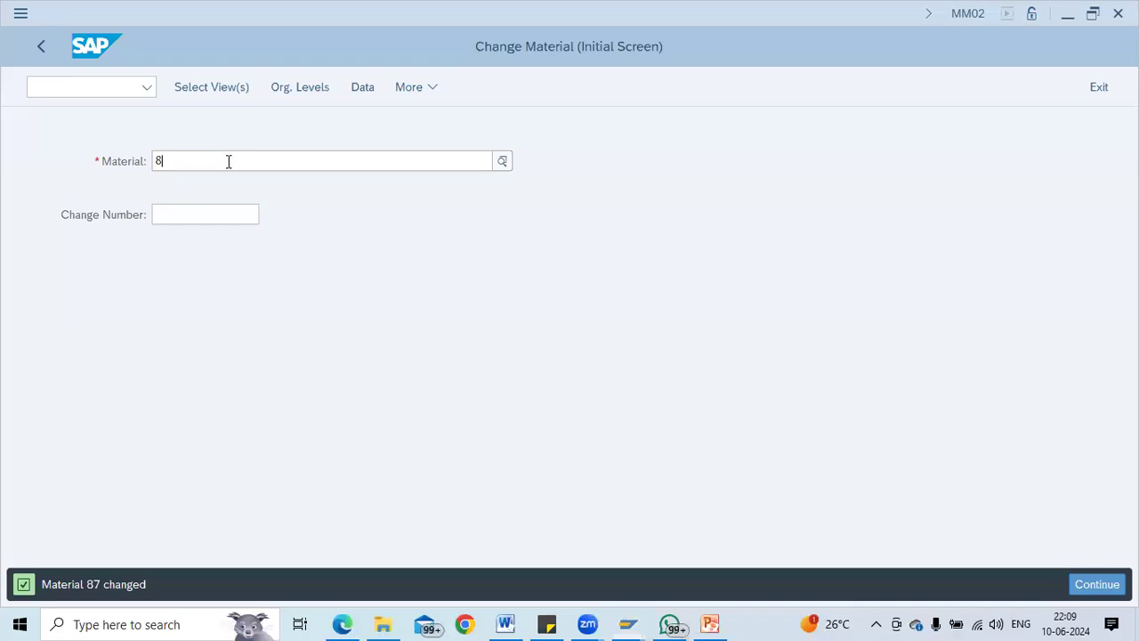
{"action": "type", "text": "125"}
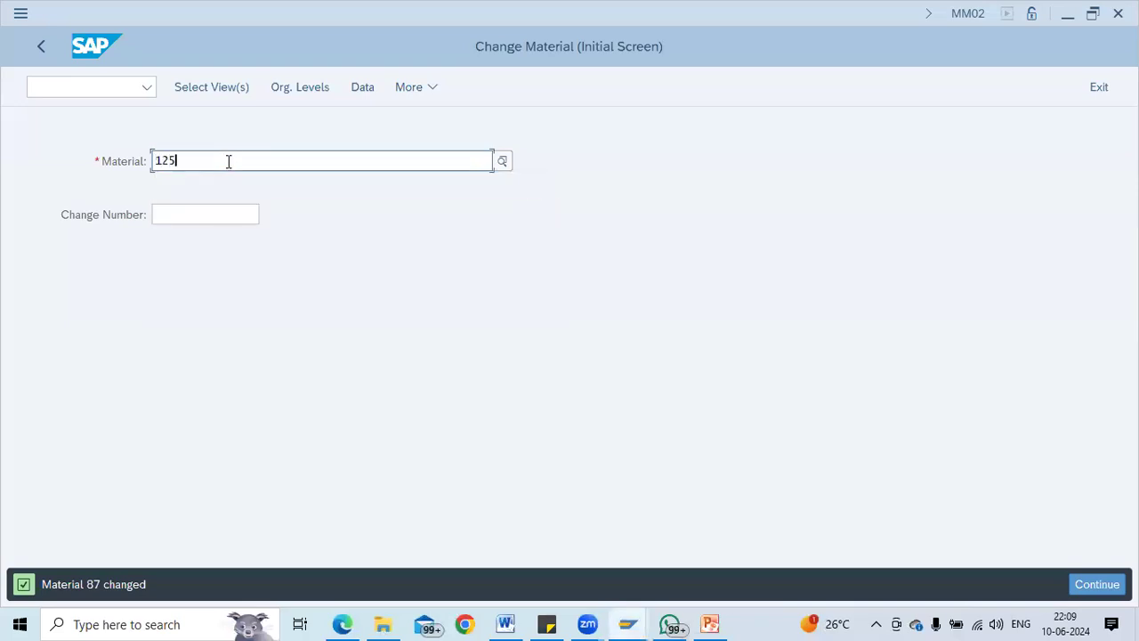
Open the materials list (MM60) in the other SAP session, clear the material selection and look up another material number
{"action": "key", "text": "alt+Tab"}
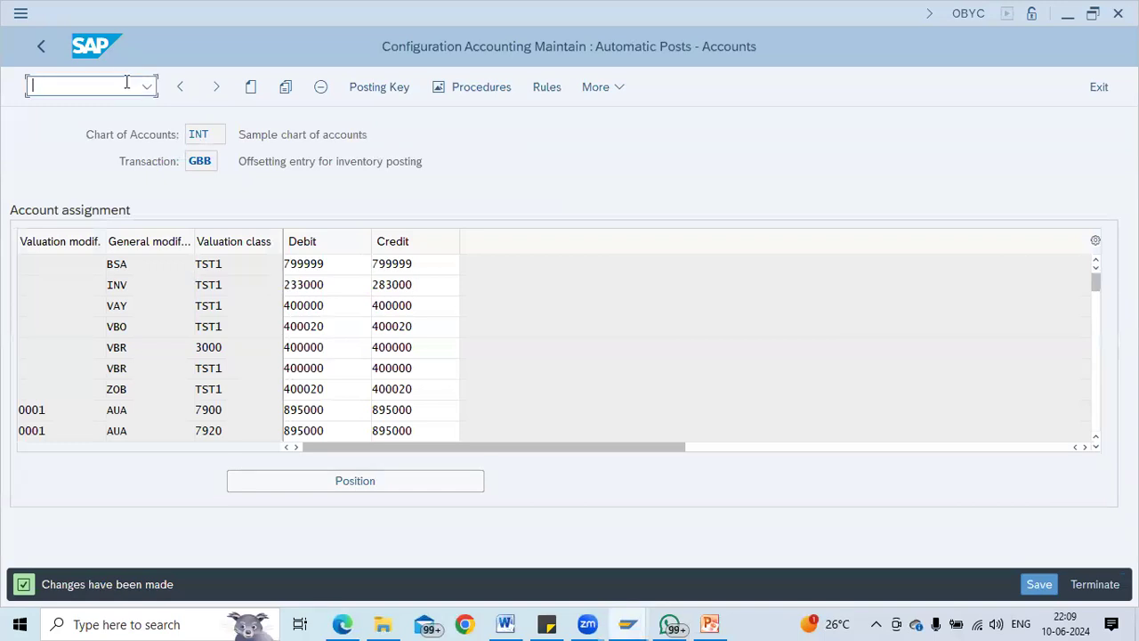
{"action": "type", "text": "/nmm60"}
{"action": "key", "text": "Return"}
{"action": "left_click", "coordinate": [329, 160]}
{"action": "key", "text": "BackSpace"}
{"action": "key", "text": "BackSpace"}
{"action": "left_click", "coordinate": [322, 454]}
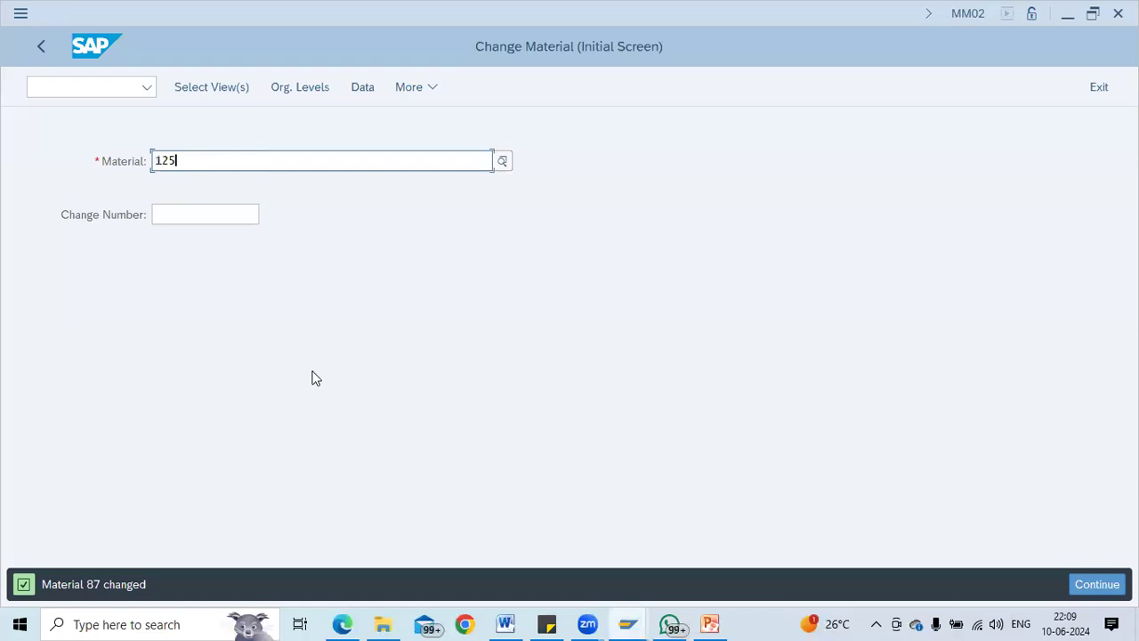
Open material 121 in Change Material up to the view selection
{"action": "key", "text": "BackSpace"}
{"action": "key", "text": "BackSpace"}
{"action": "key", "text": "BackSpace"}
{"action": "type", "text": "121"}
{"action": "key", "text": "Return"}
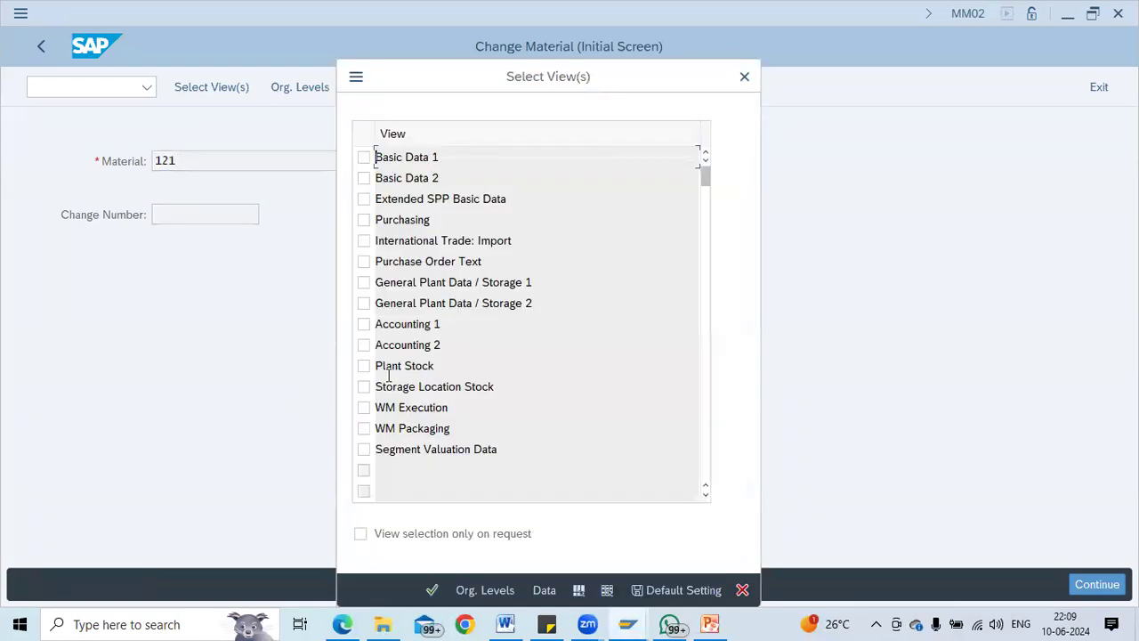
Choose the General Plant Data / Storage 1 view of material 121 for plant ZSHB and storage location ZSHB
{"action": "left_click", "coordinate": [364, 282]}
{"action": "key", "text": "Return"}
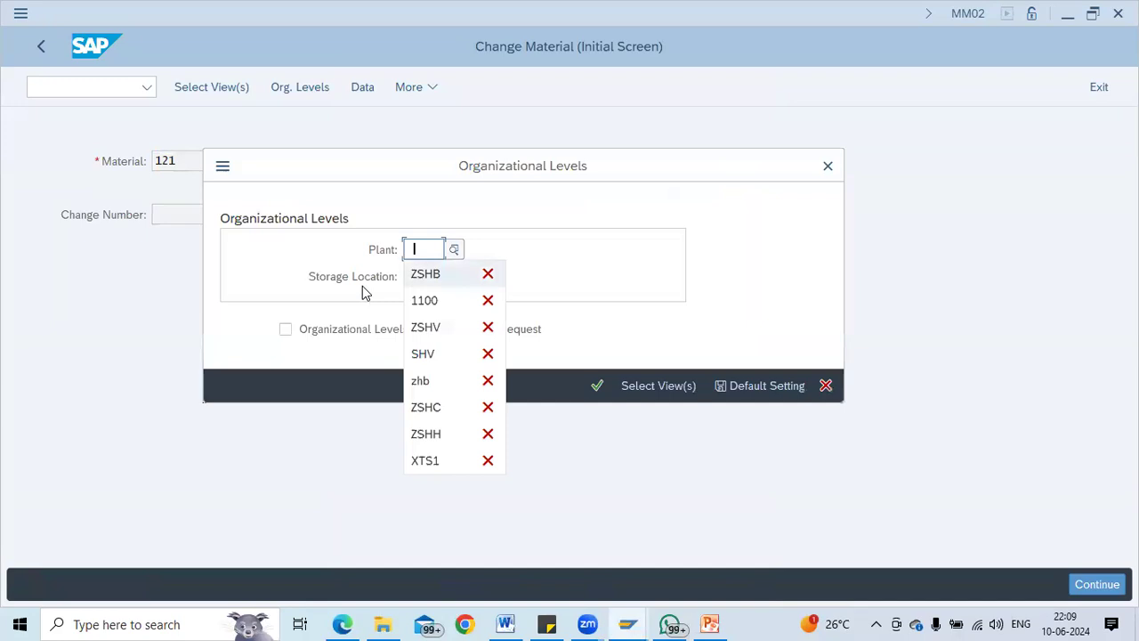
{"action": "type", "text": "ZSHB"}
{"action": "key", "text": "Tab"}
{"action": "type", "text": "ZSHB"}
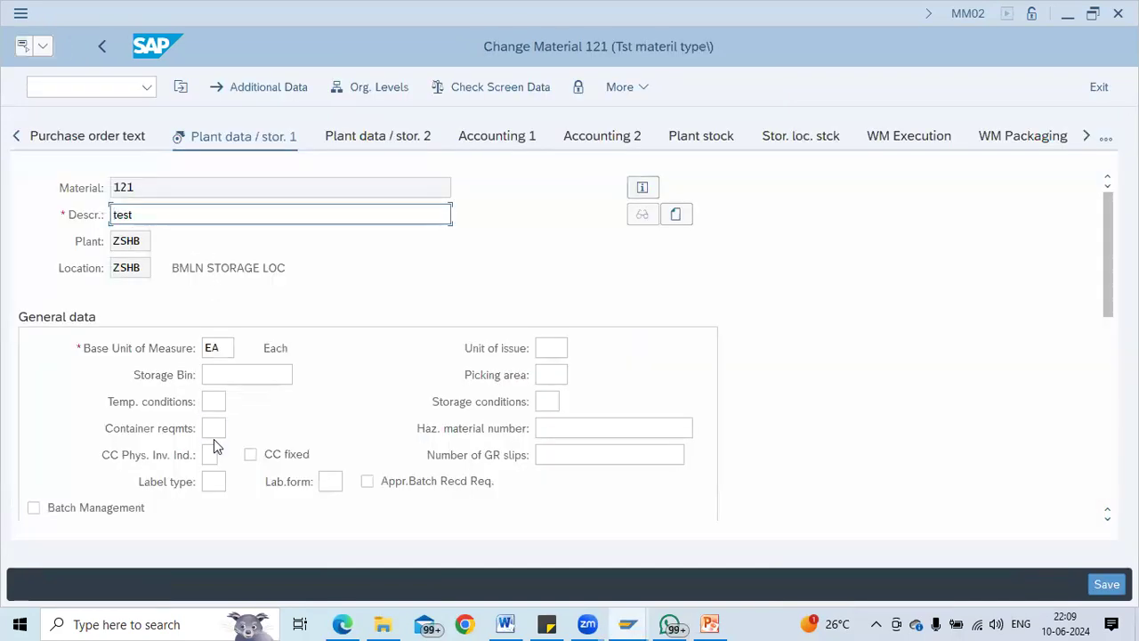
Set the CC physical inventory indicator of material 121 to C, mark it as CC fixed, and save the material
{"action": "left_click", "coordinate": [212, 452]}
{"action": "type", "text": "C"}
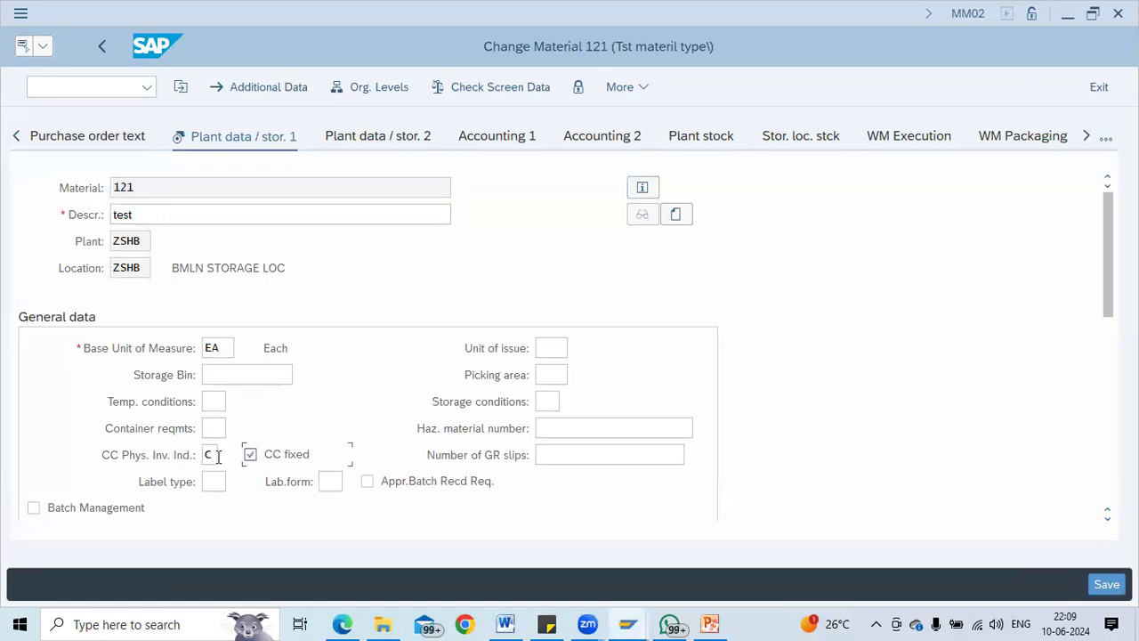
{"action": "left_click", "coordinate": [224, 454]}
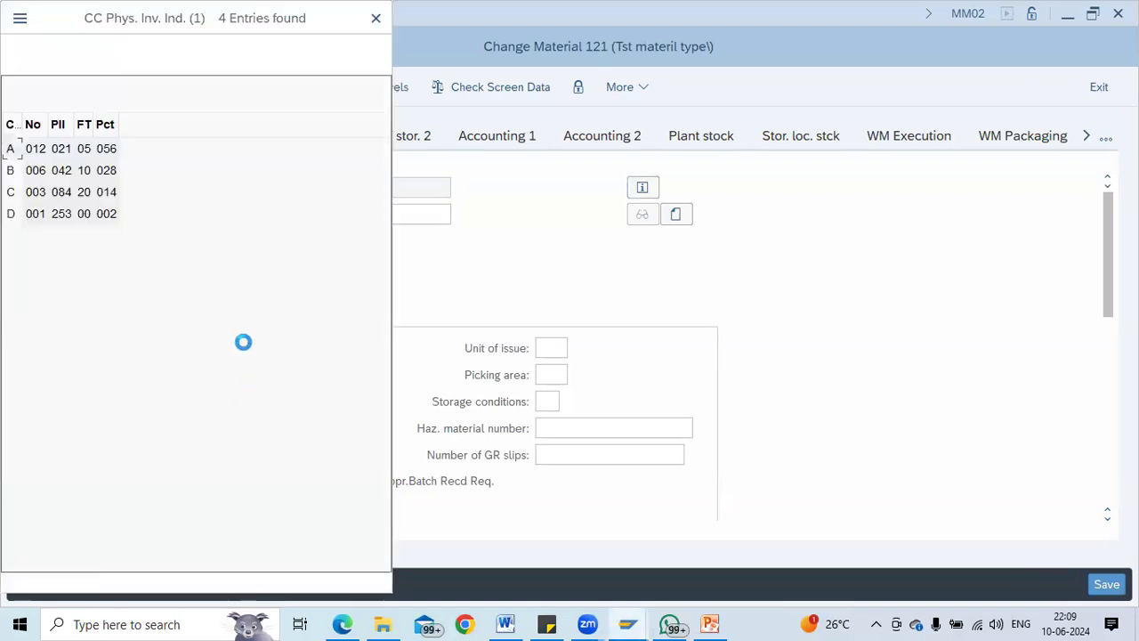
{"action": "double_click", "coordinate": [57, 192]}
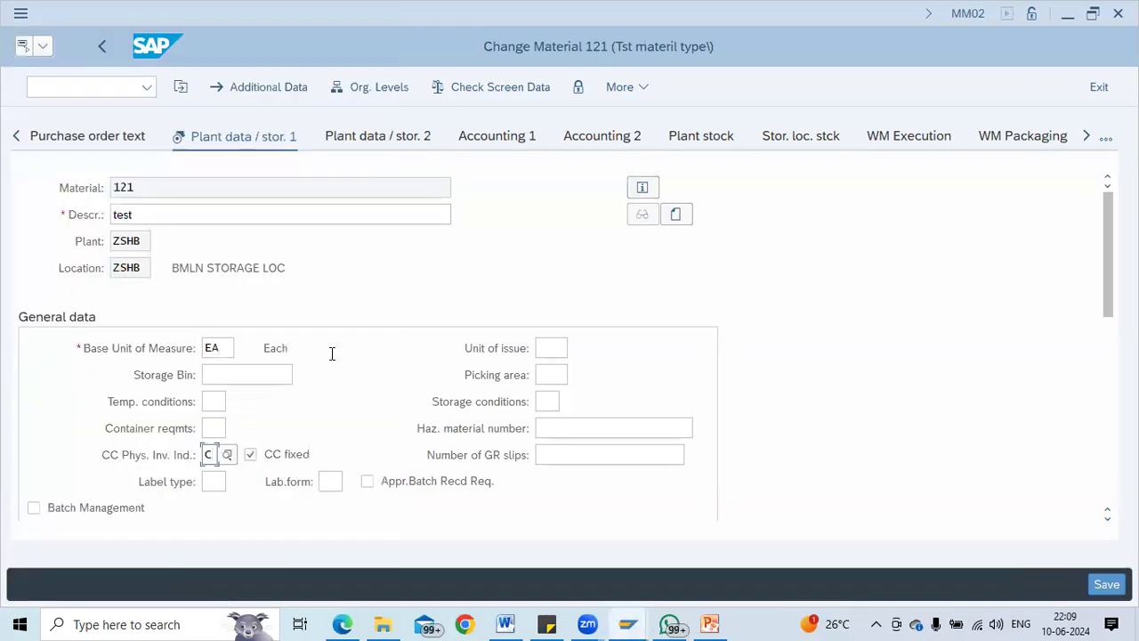
{"action": "key", "text": "Return"}
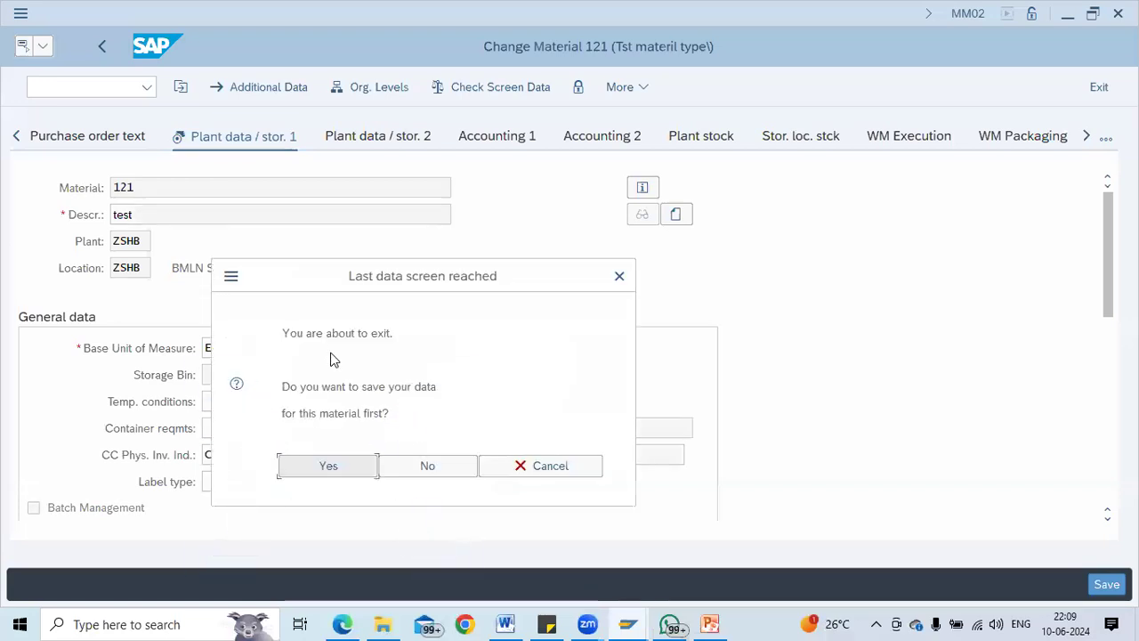
{"action": "key", "text": "Return"}
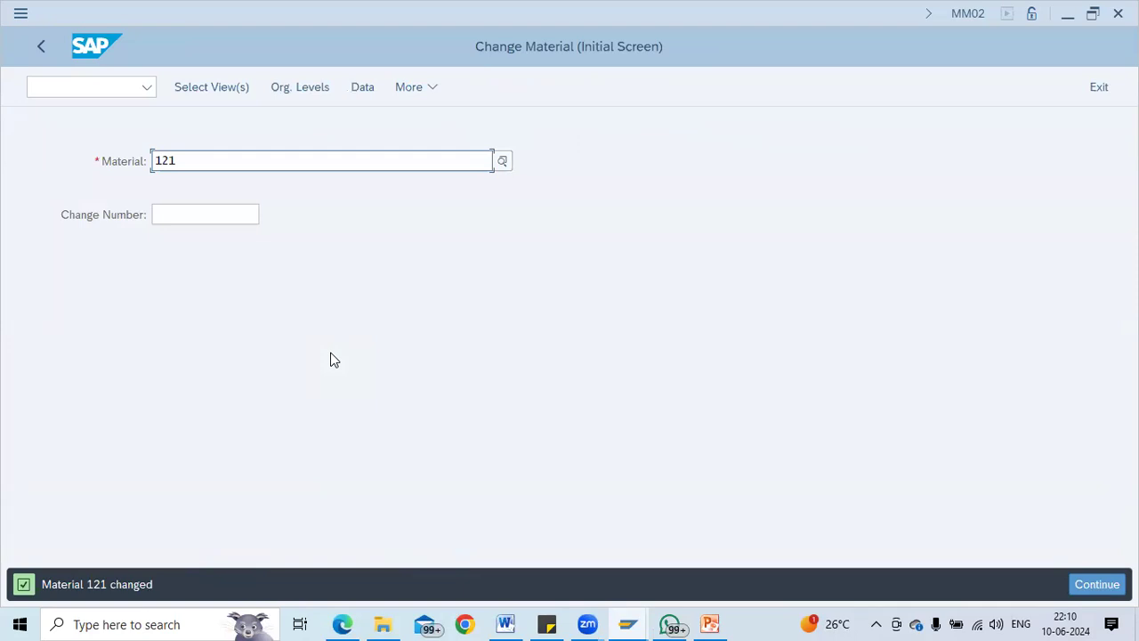
Leave Change Material and start transaction MICN to create physical inventory documents for cycle counting
{"action": "key", "text": "F3"}
{"action": "key", "text": "F3"}
{"action": "left_click", "coordinate": [65, 81]}
{"action": "type", "text": "/n"}
{"action": "key", "text": "Return"}
{"action": "type", "text": "mm02"}
{"action": "key", "text": "Return"}
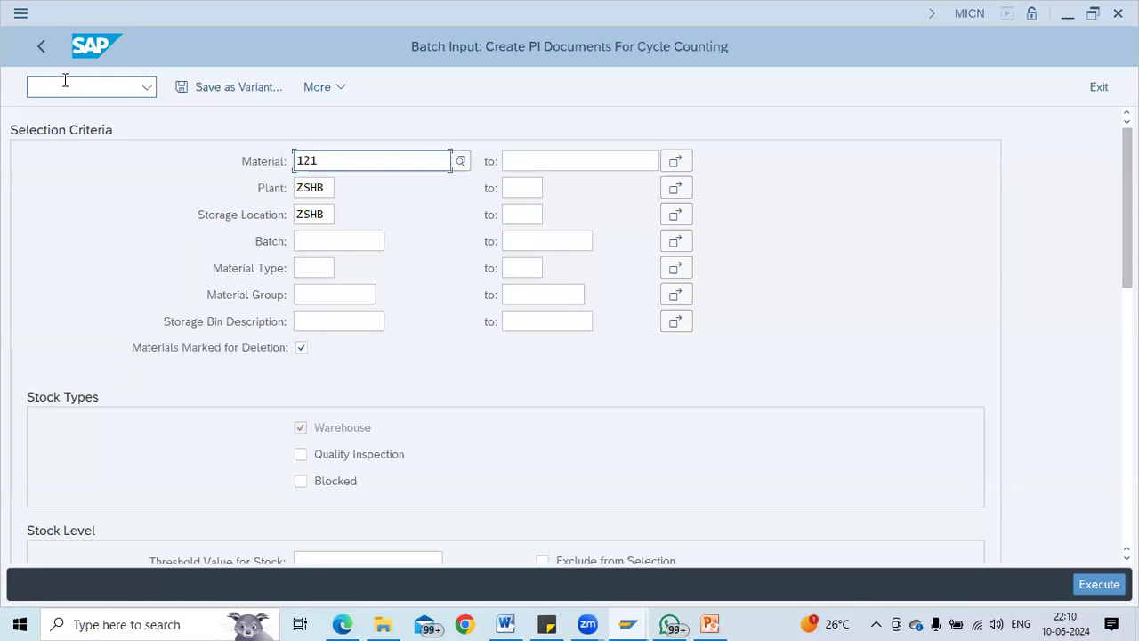
Extend the planned count date range in the physical inventory document header to end on 10.06.2025
{"action": "scroll", "coordinate": [541, 356], "scroll_direction": "down", "scroll_amount": 5}
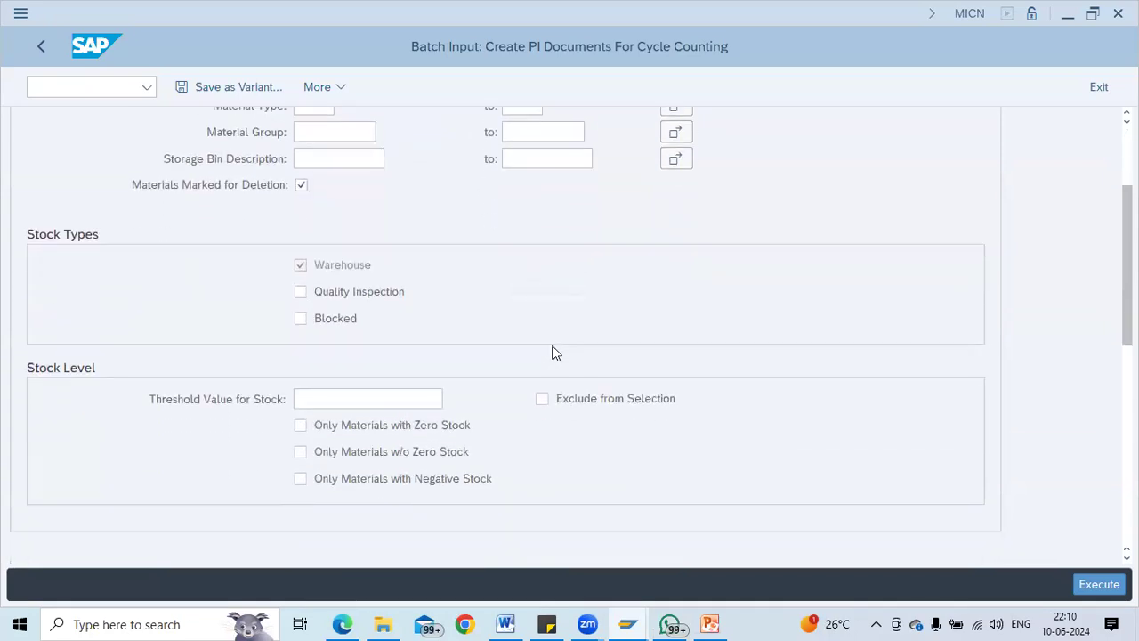
{"action": "scroll", "coordinate": [552, 351], "scroll_direction": "down", "scroll_amount": 5}
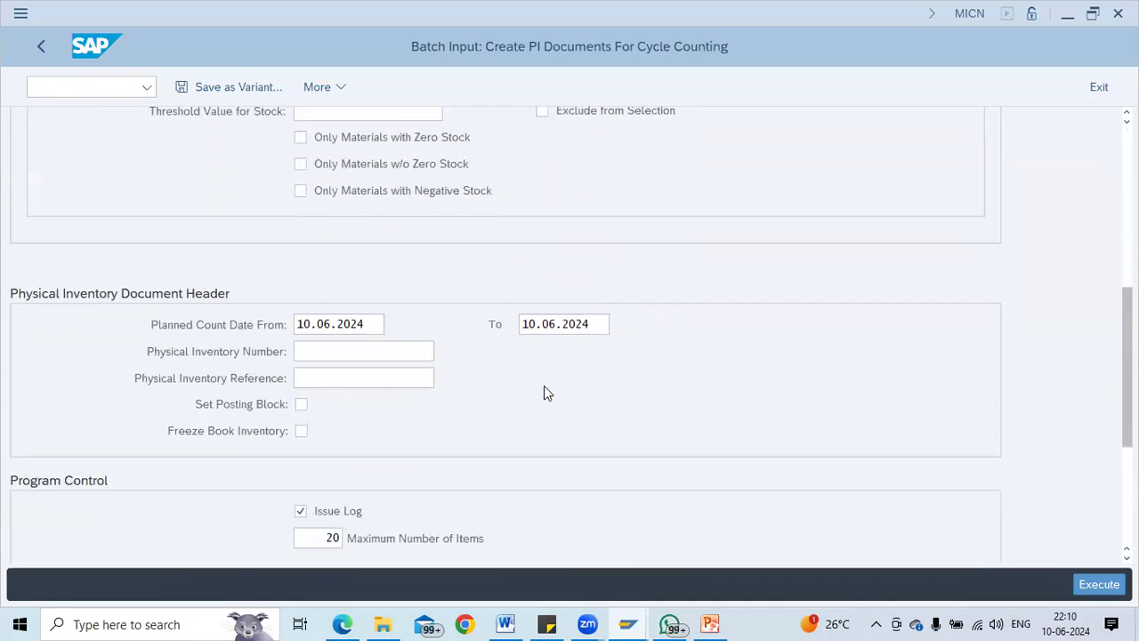
{"action": "left_click_drag", "start_coordinate": [211, 325], "coordinate": [276, 326]}
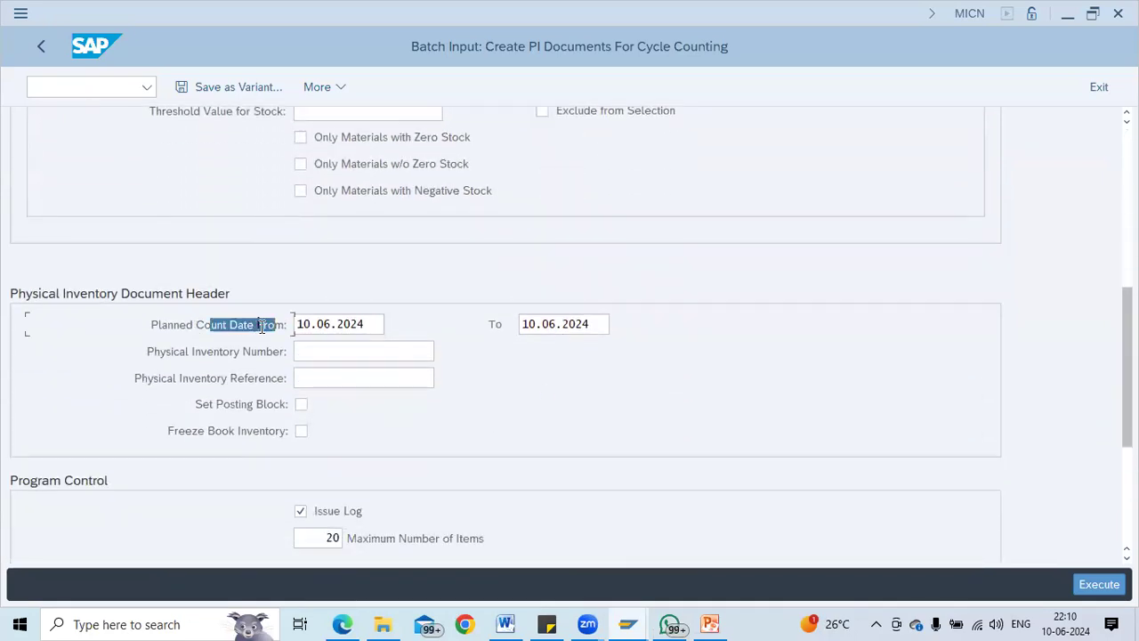
{"action": "left_click", "coordinate": [595, 326]}
{"action": "key", "text": "BackSpace"}
{"action": "type", "text": "5"}
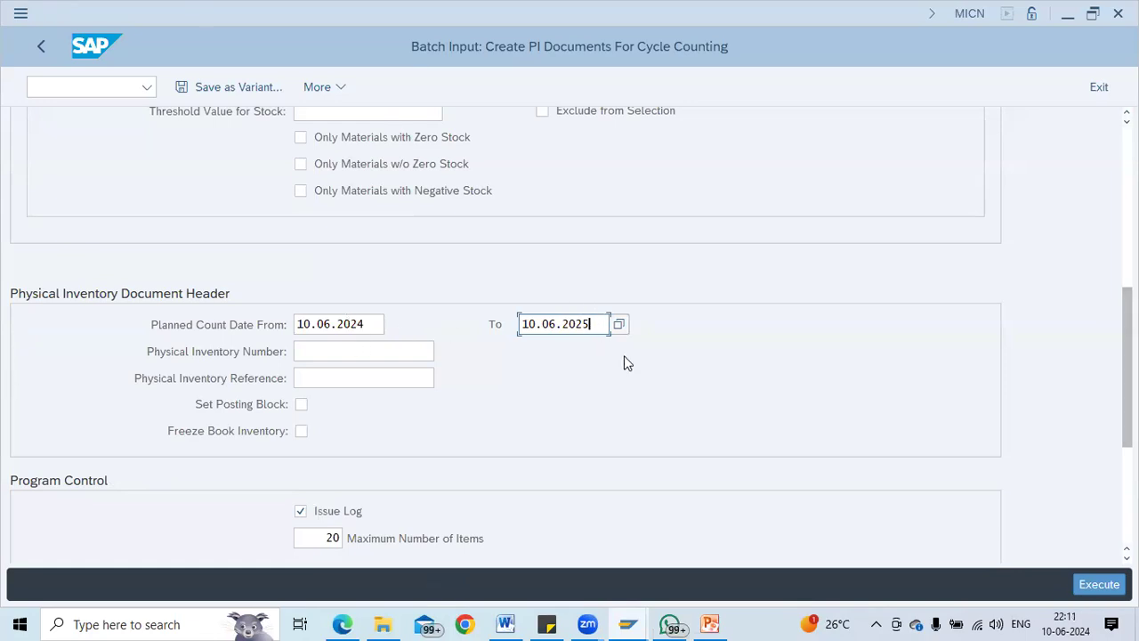
Review the remaining program control options and clear the material number from the selection criteria
{"action": "scroll", "coordinate": [572, 358], "scroll_direction": "down", "scroll_amount": 3}
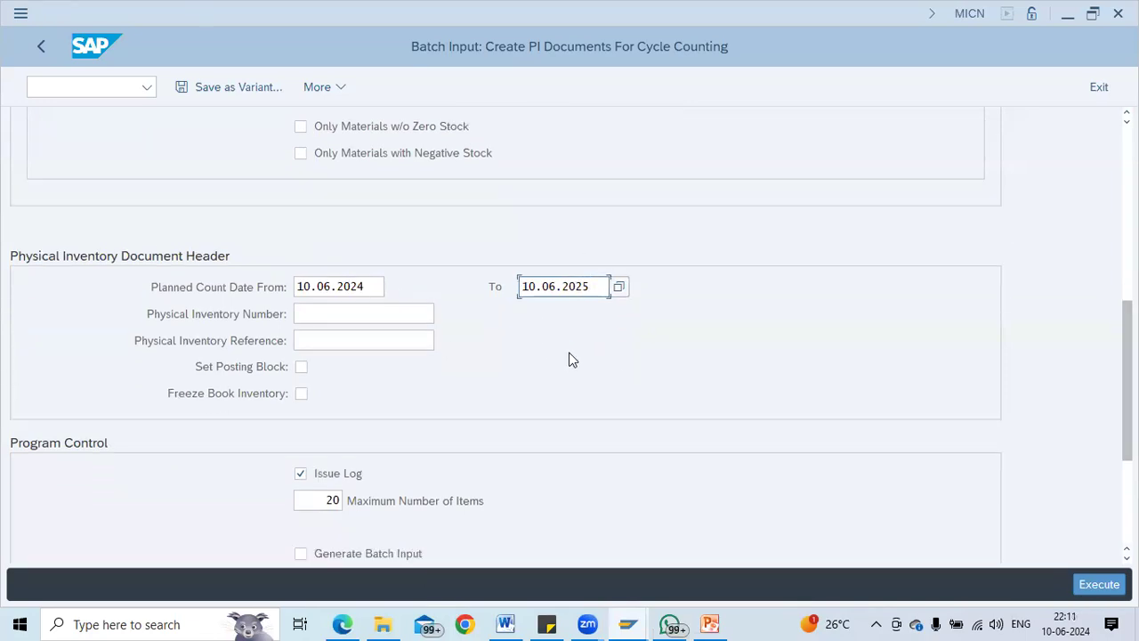
{"action": "scroll", "coordinate": [635, 349], "scroll_direction": "down", "scroll_amount": 4}
{"action": "scroll", "coordinate": [637, 350], "scroll_direction": "up", "scroll_amount": 3}
{"action": "scroll", "coordinate": [637, 354], "scroll_direction": "up", "scroll_amount": 14}
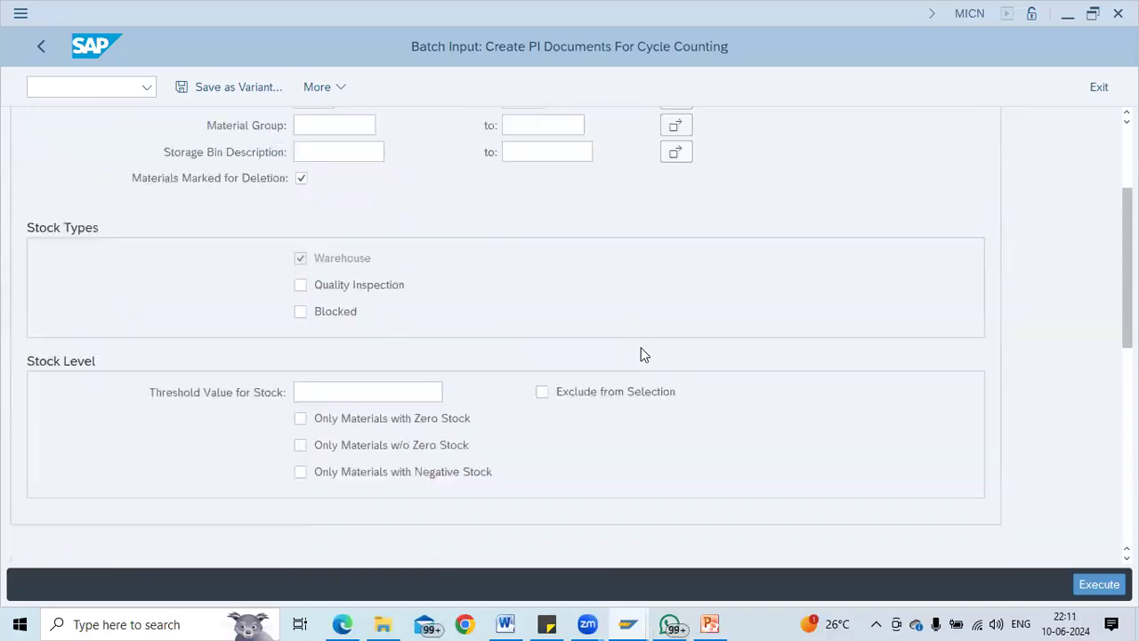
{"action": "scroll", "coordinate": [646, 354], "scroll_direction": "up", "scroll_amount": 2}
{"action": "left_click", "coordinate": [320, 161]}
{"action": "left_click_drag", "start_coordinate": [321, 162], "coordinate": [267, 161]}
{"action": "key", "text": "BackSpace"}
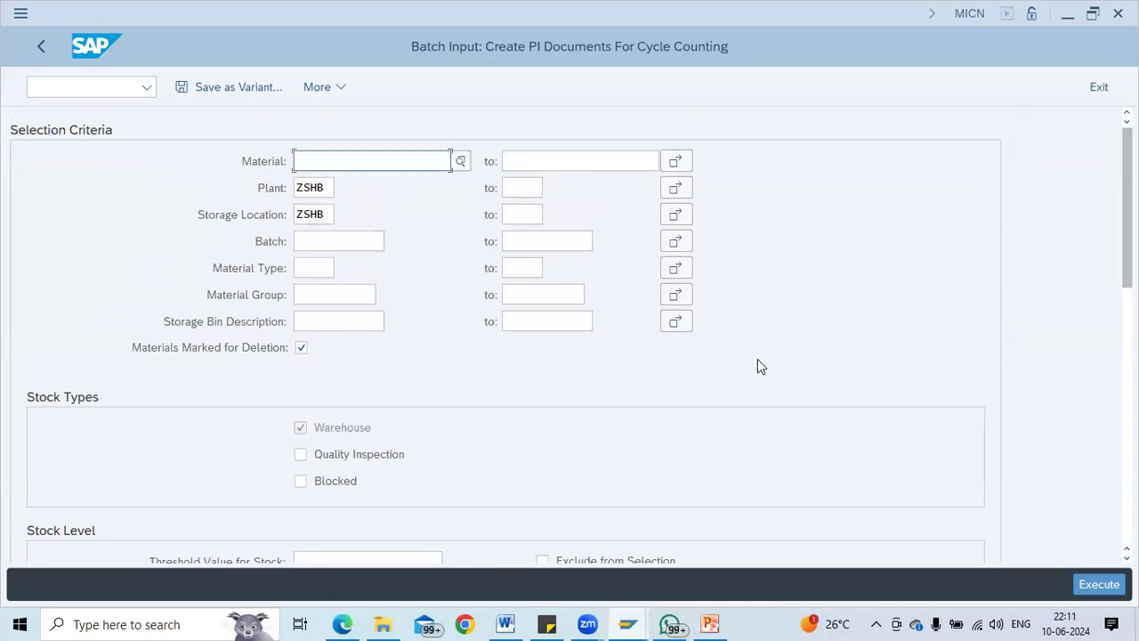
Execute the selection for plant and storage location ZSHB and review the planned count dates of the proposed materials
{"action": "left_click", "coordinate": [1099, 584]}
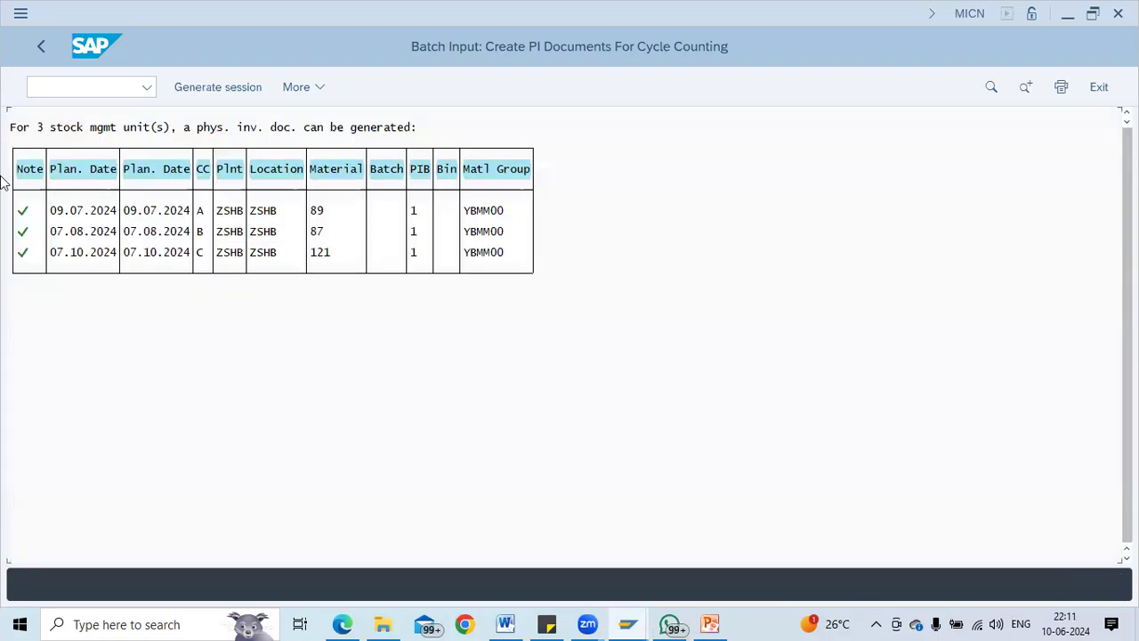
{"action": "left_click", "coordinate": [80, 211]}
{"action": "left_click", "coordinate": [275, 216]}
{"action": "left_click", "coordinate": [279, 231]}
{"action": "left_click", "coordinate": [274, 257]}
{"action": "left_click", "coordinate": [187, 212]}
{"action": "left_click", "coordinate": [161, 234]}
{"action": "left_click", "coordinate": [161, 255]}
{"action": "left_click", "coordinate": [60, 212]}
{"action": "left_click", "coordinate": [86, 211]}
Generate the batch input session, inspect it in the session overview, and return to the proposal list
{"action": "left_click", "coordinate": [222, 85]}
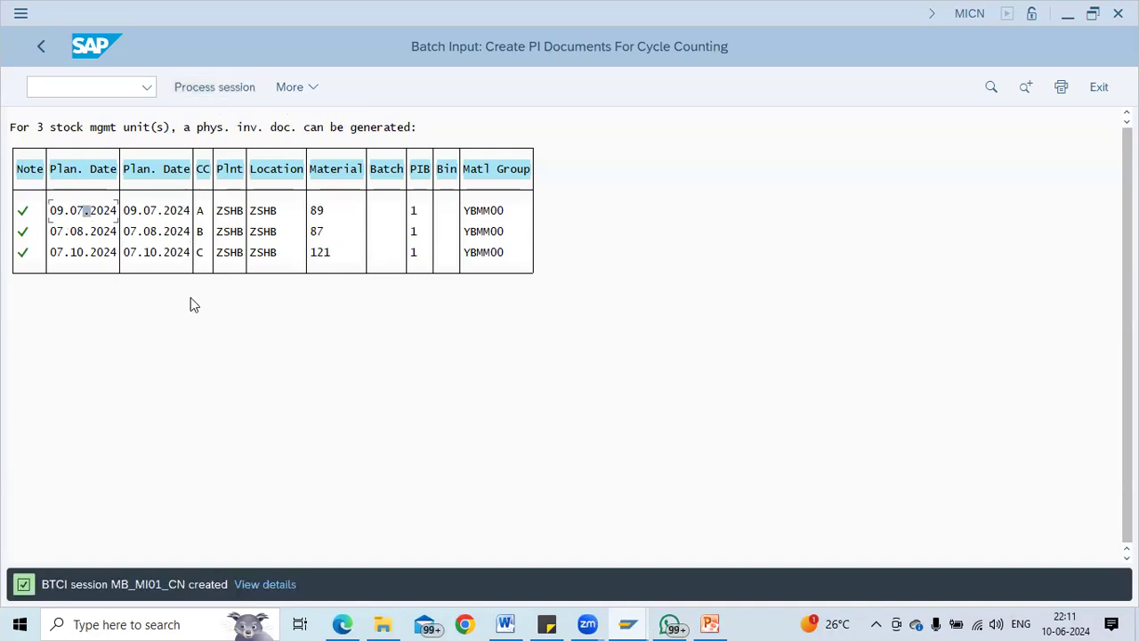
{"action": "left_click", "coordinate": [83, 231]}
{"action": "left_click", "coordinate": [201, 88]}
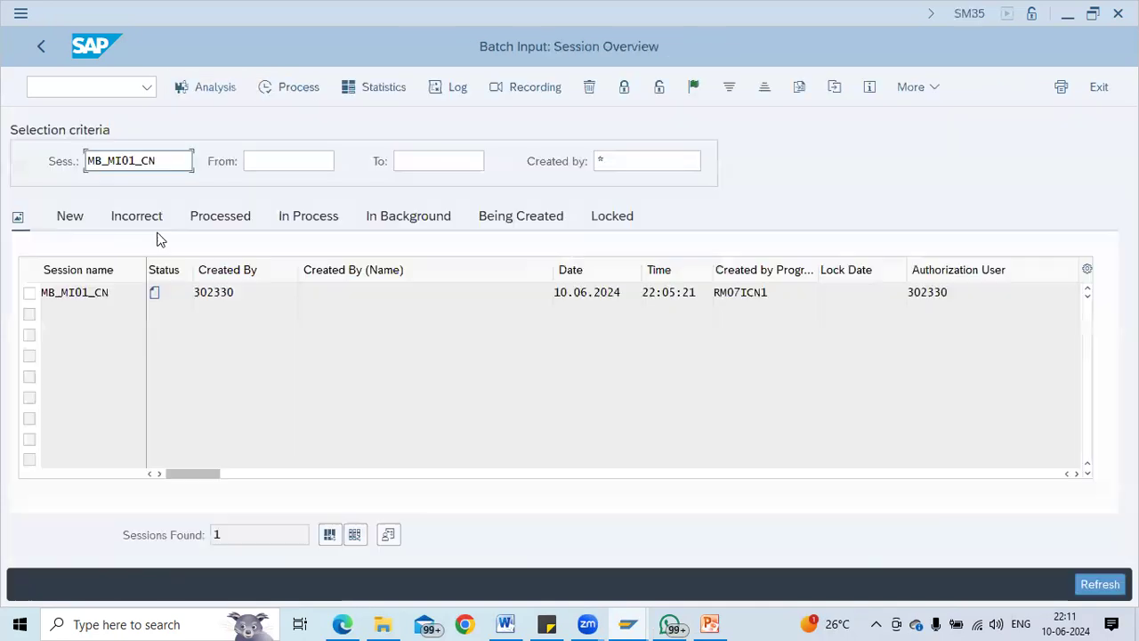
{"action": "left_click", "coordinate": [29, 294]}
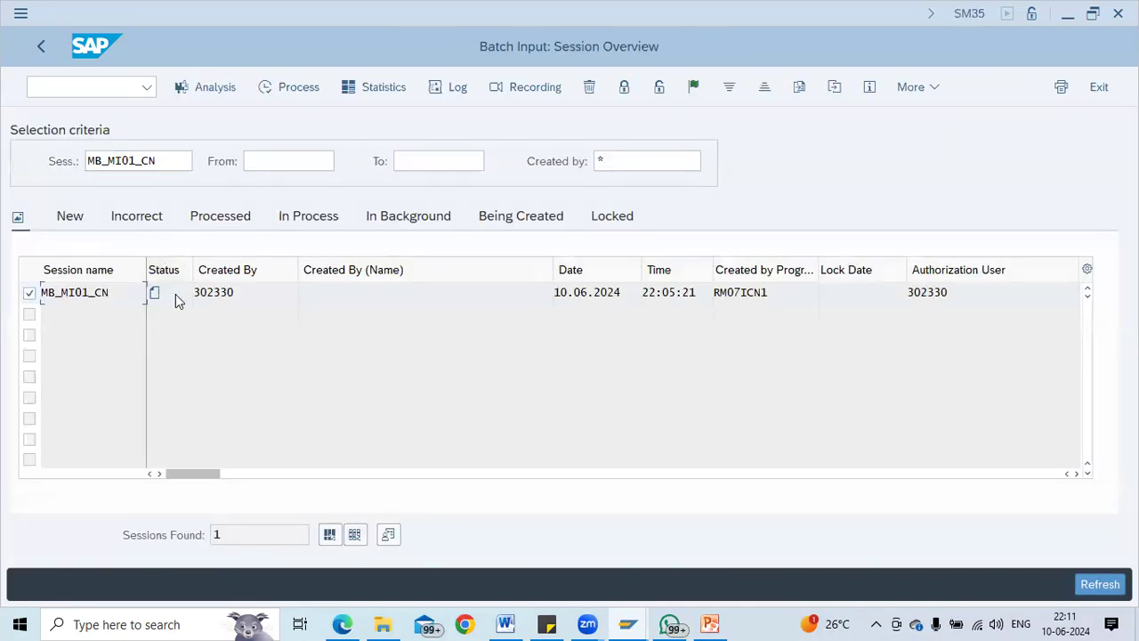
{"action": "left_click_drag", "start_coordinate": [237, 293], "coordinate": [192, 293]}
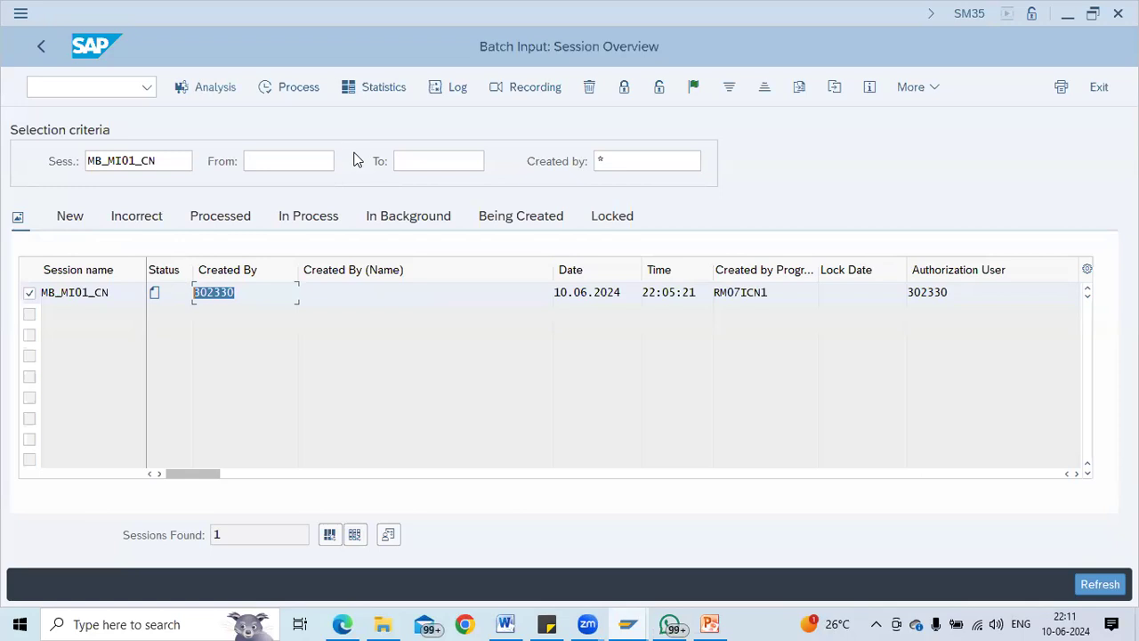
{"action": "double_click", "coordinate": [149, 291]}
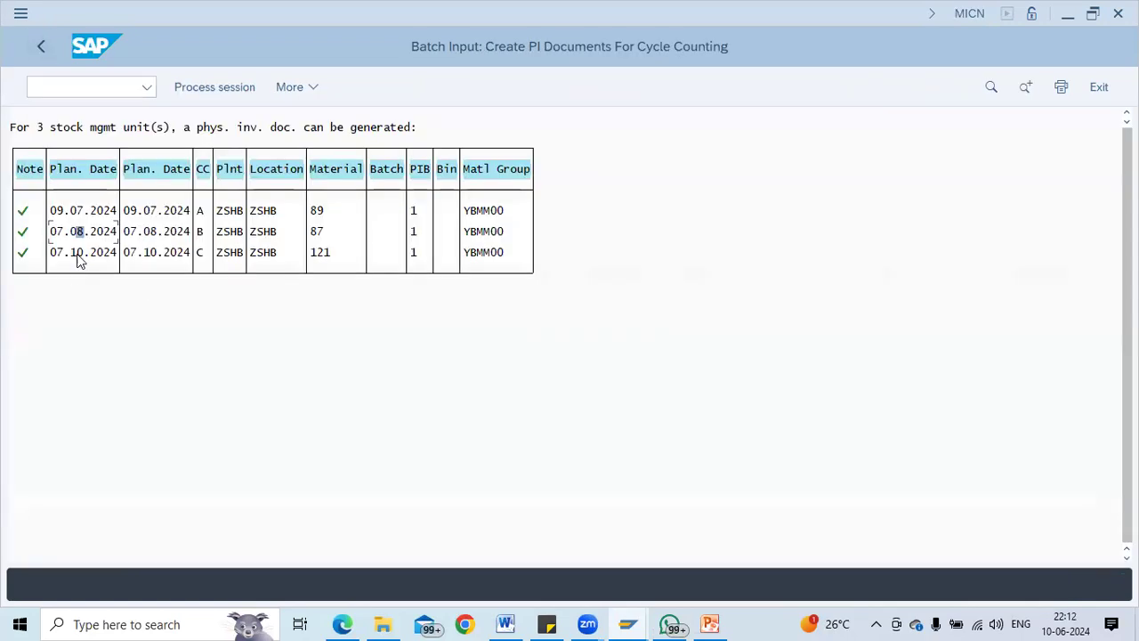
{"action": "left_click", "coordinate": [214, 89]}
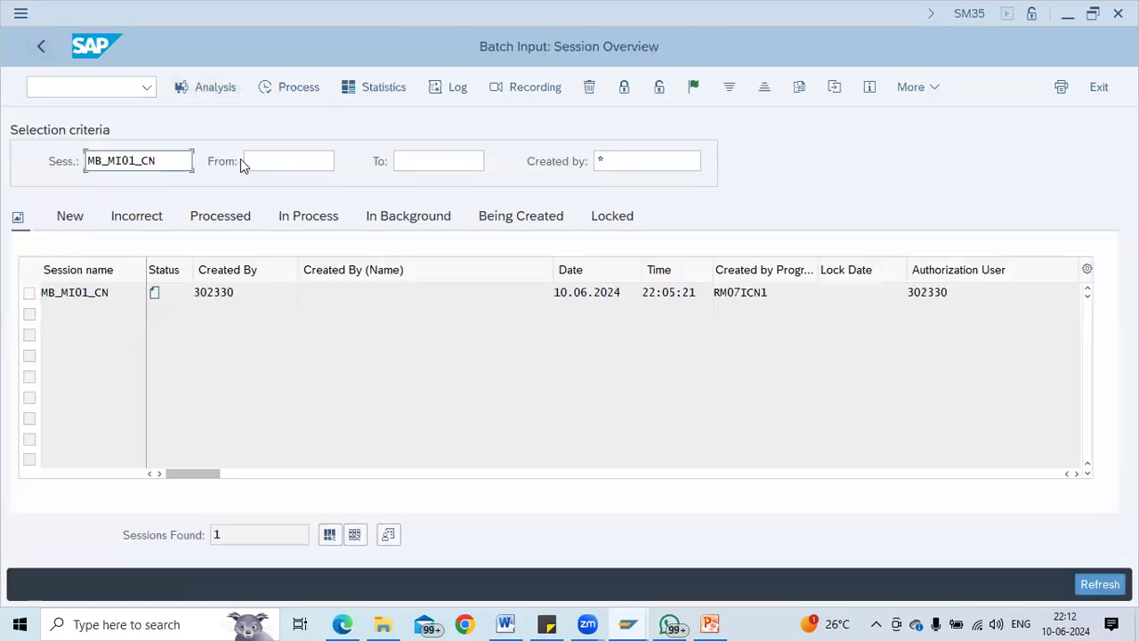
{"action": "left_click", "coordinate": [41, 46]}
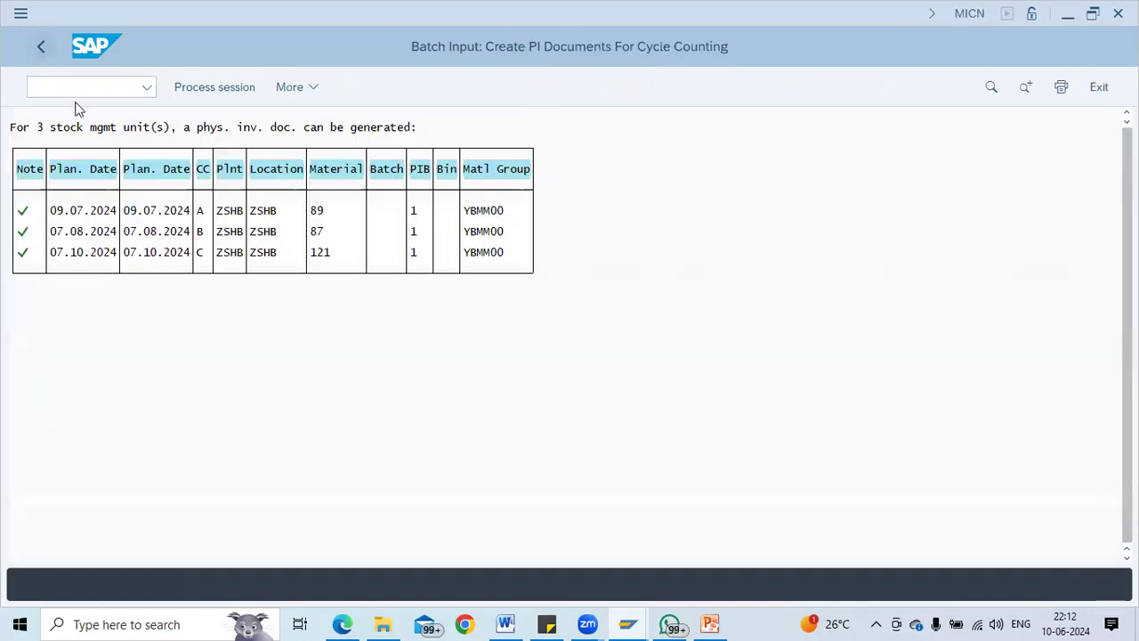
Rerun the selection, generate another batch input session, and compare the creation times of the MB_MI01_CN sessions in the overview
{"action": "left_click", "coordinate": [1086, 587]}
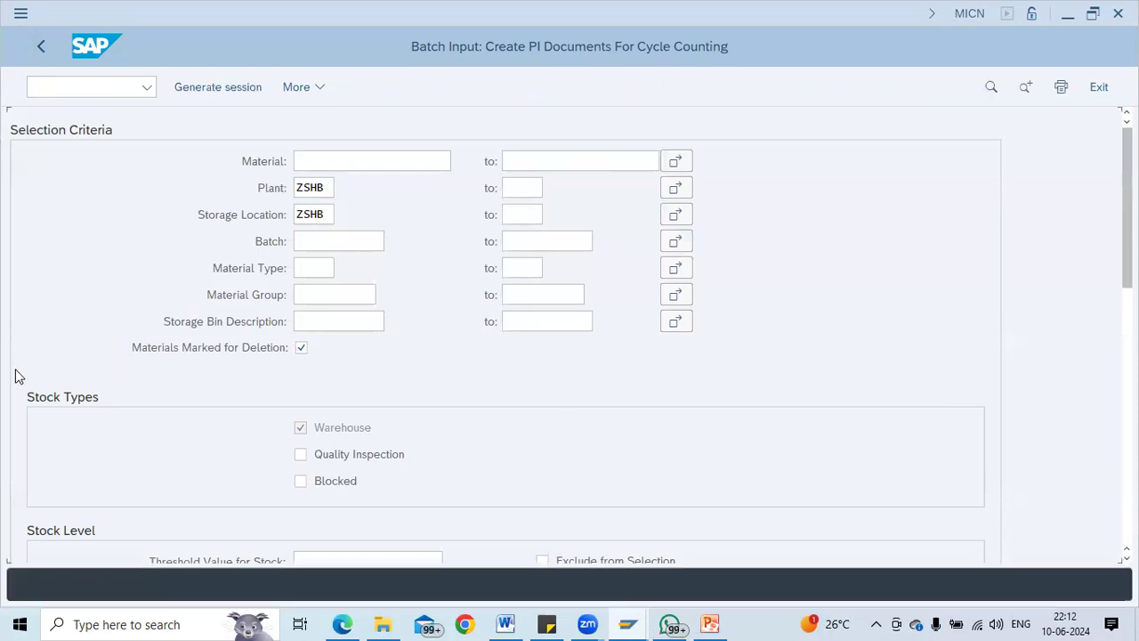
{"action": "left_click", "coordinate": [208, 85]}
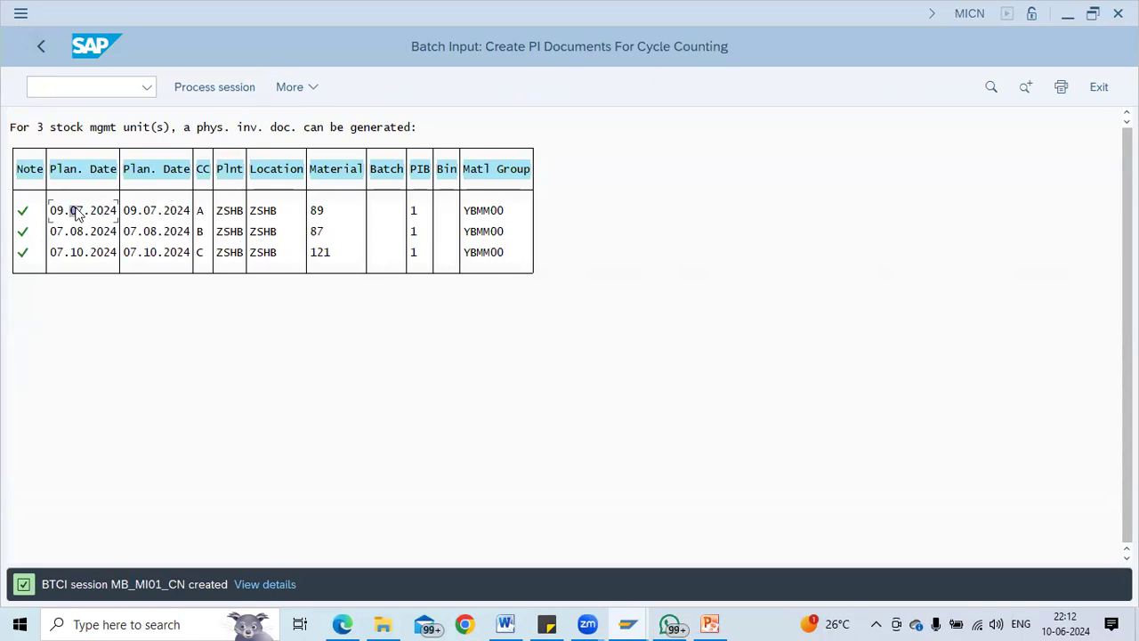
{"action": "left_click", "coordinate": [203, 88]}
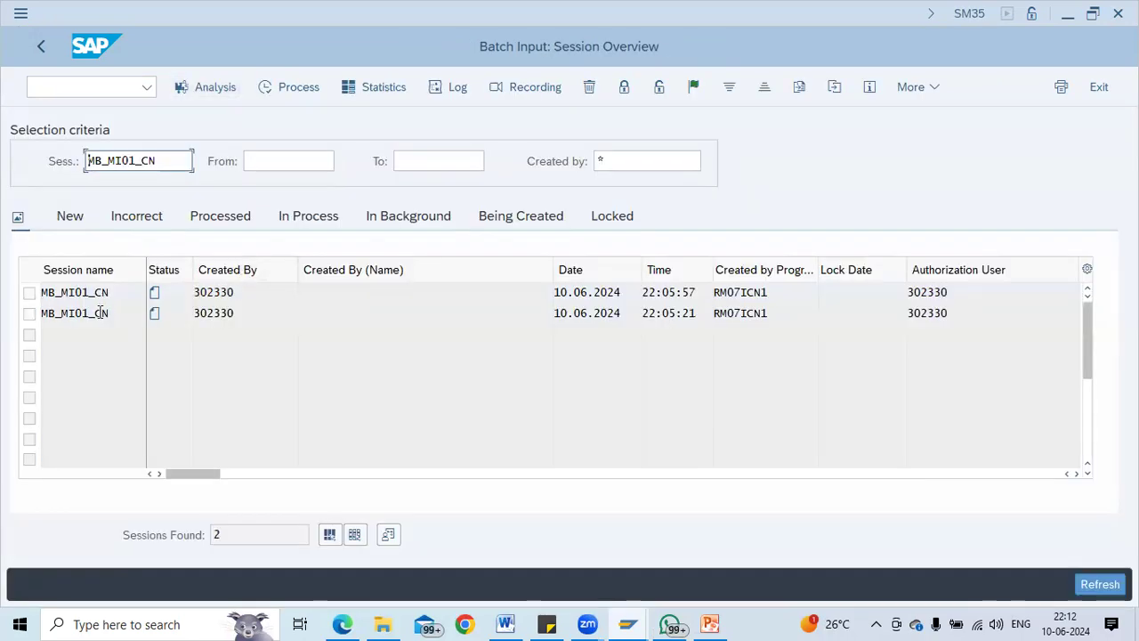
{"action": "left_click_drag", "start_coordinate": [244, 291], "coordinate": [185, 286]}
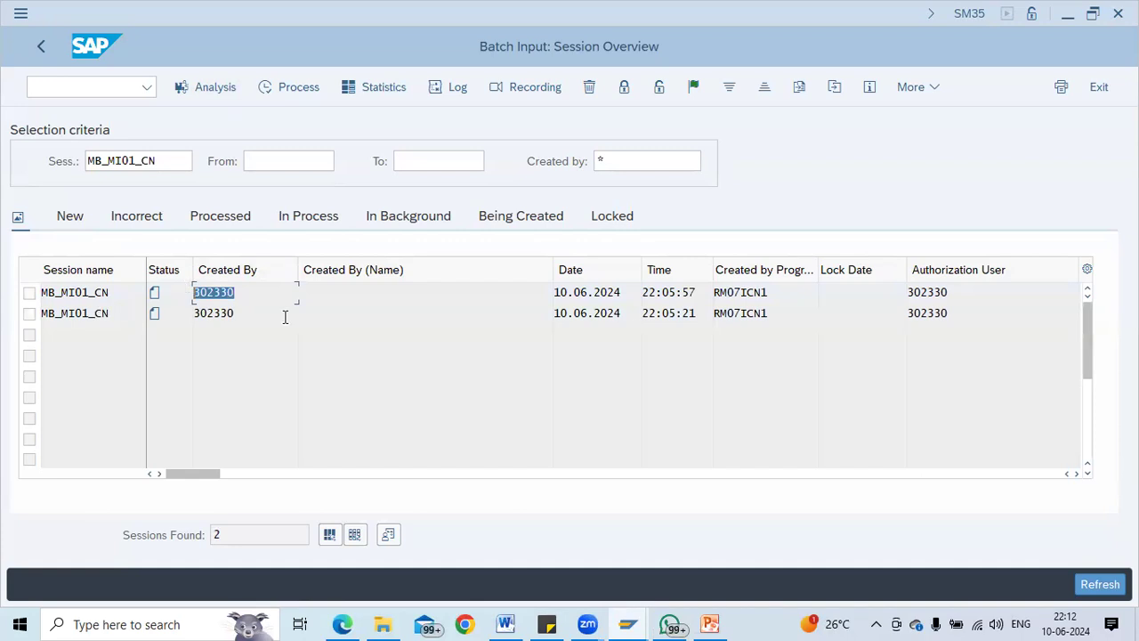
{"action": "left_click", "coordinate": [699, 313]}
{"action": "left_click_drag", "start_coordinate": [700, 313], "coordinate": [597, 320]}
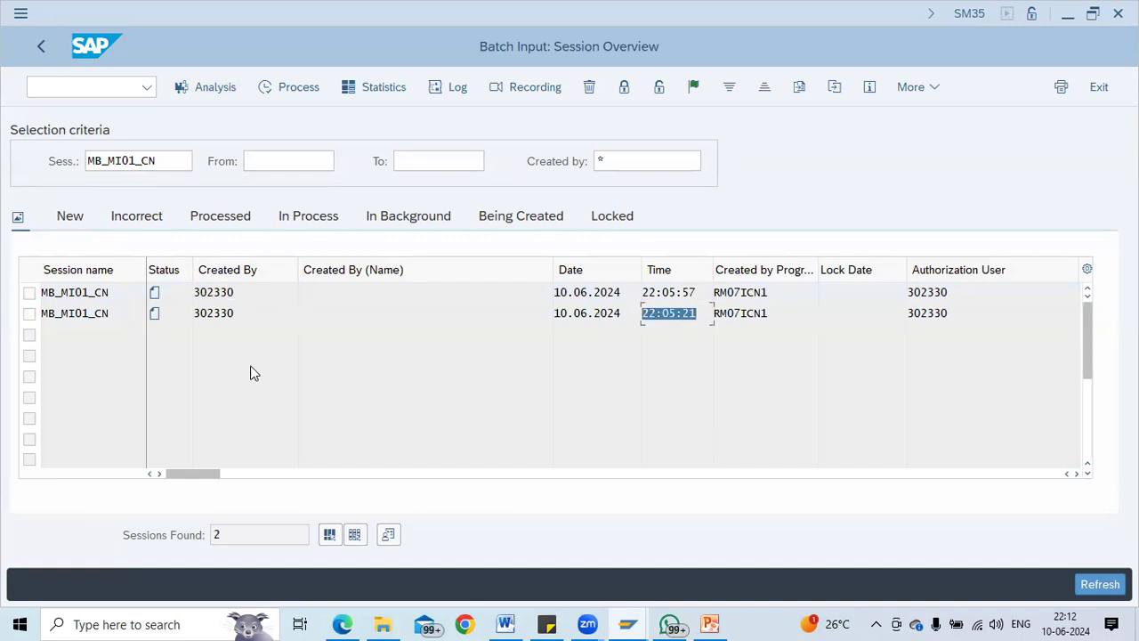
Select the MB_MI01_CN session created at 22:05:57 and start processing it in foreground mode
{"action": "left_click", "coordinate": [29, 292]}
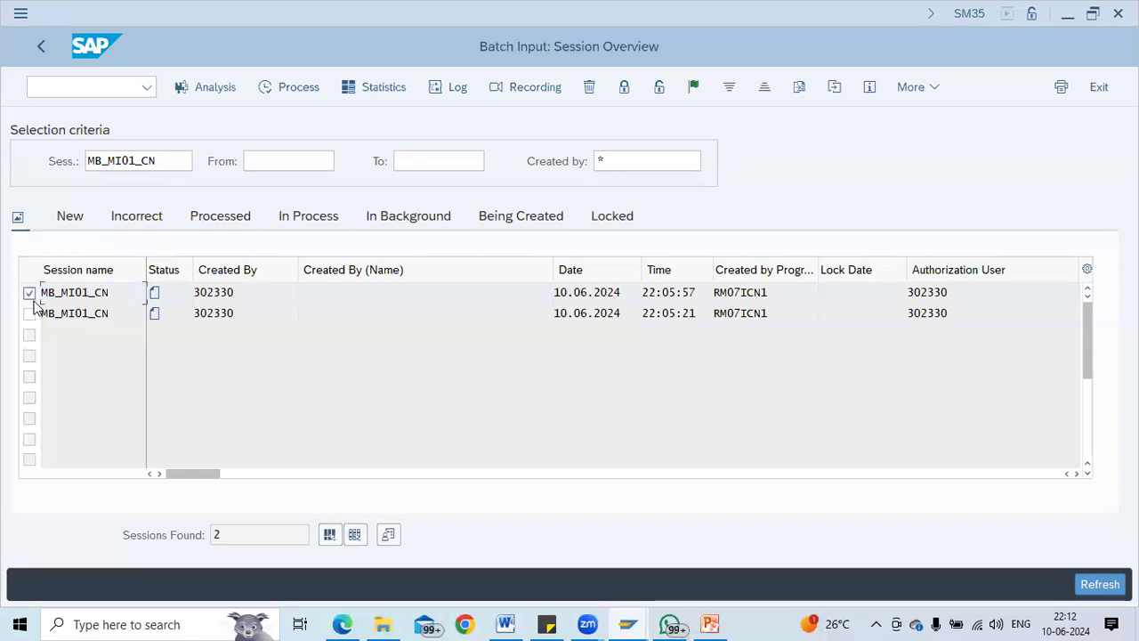
{"action": "left_click", "coordinate": [286, 89]}
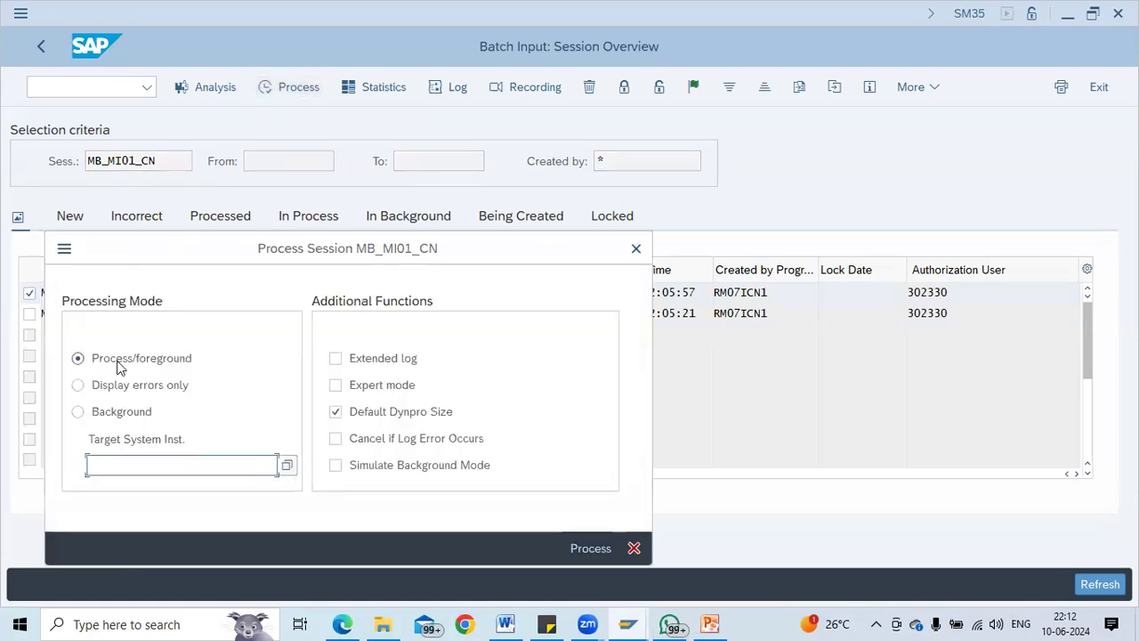
{"action": "left_click_drag", "start_coordinate": [225, 243], "coordinate": [299, 168]}
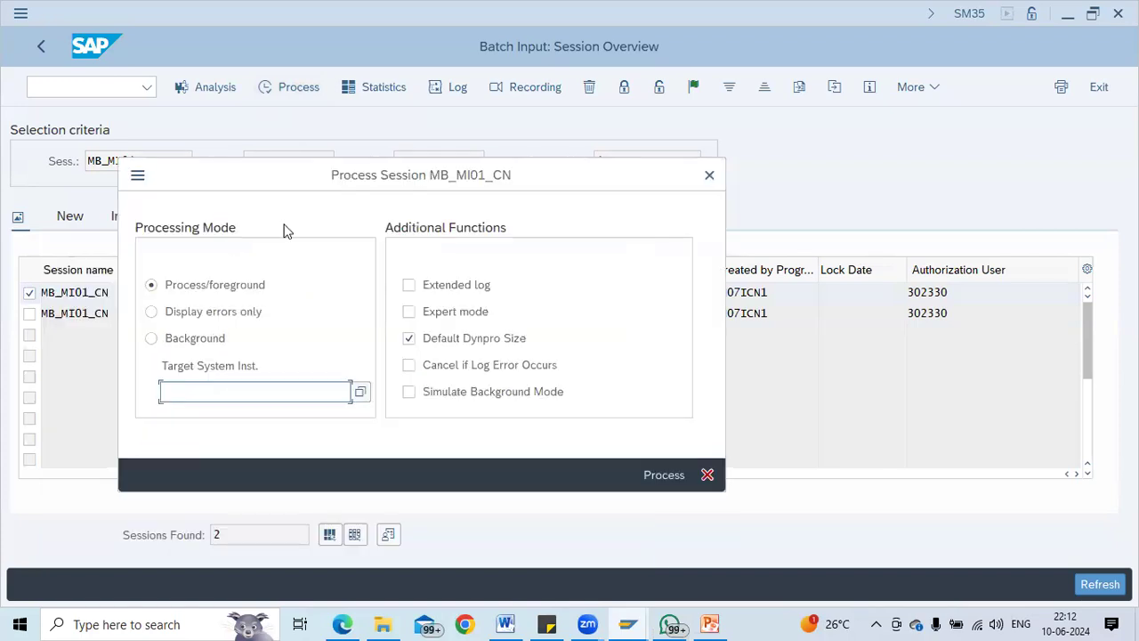
{"action": "left_click", "coordinate": [231, 323]}
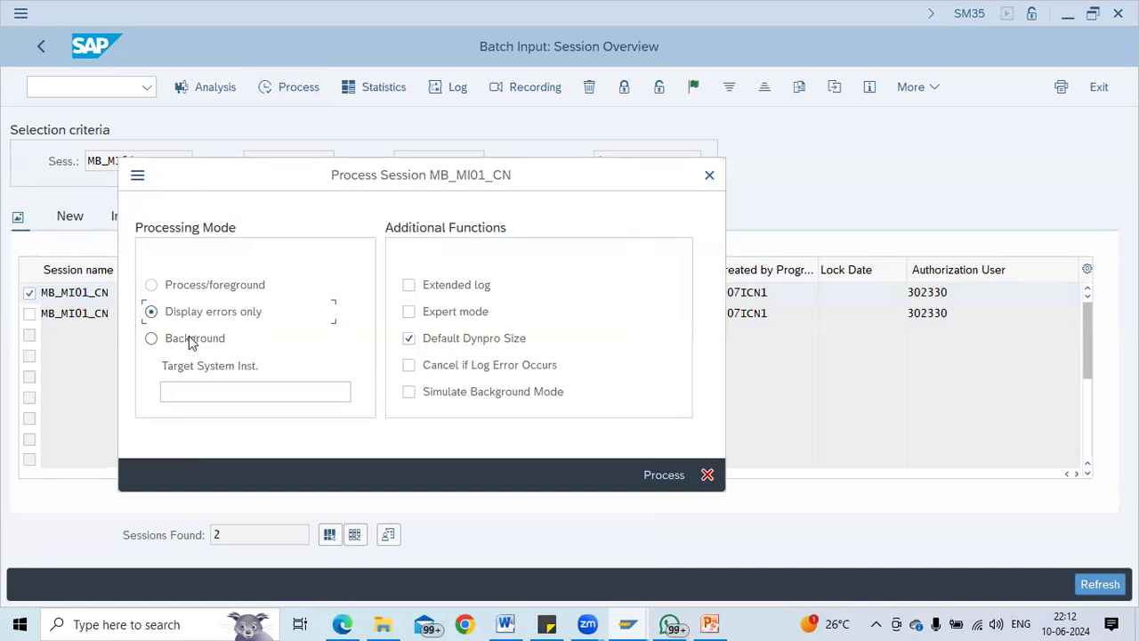
{"action": "left_click", "coordinate": [167, 289]}
{"action": "key", "text": "Return"}
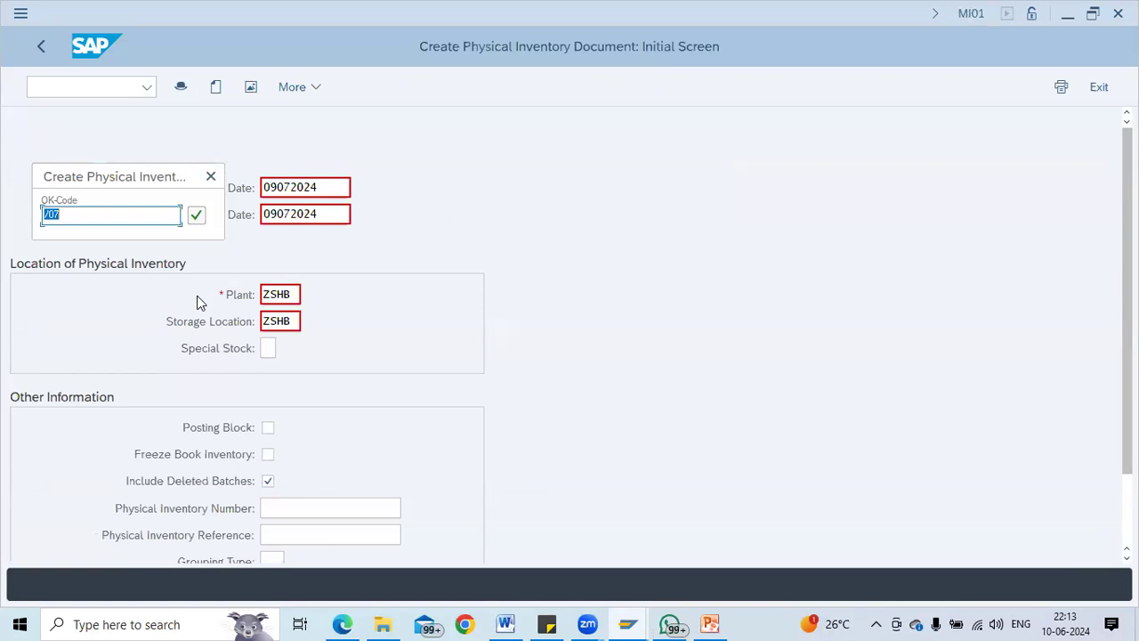
Run through the session screens to create the physical inventory documents planned for 09.07.2024 and 07.08.2024
{"action": "key", "text": "Return"}
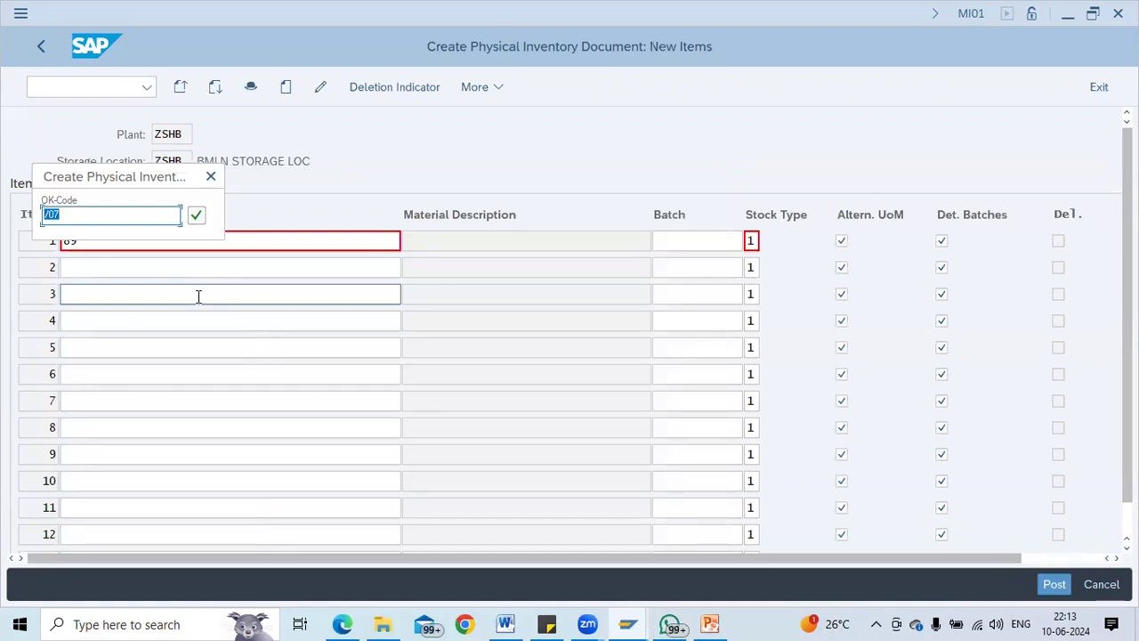
{"action": "scroll", "coordinate": [197, 295], "scroll_direction": "down", "scroll_amount": 1}
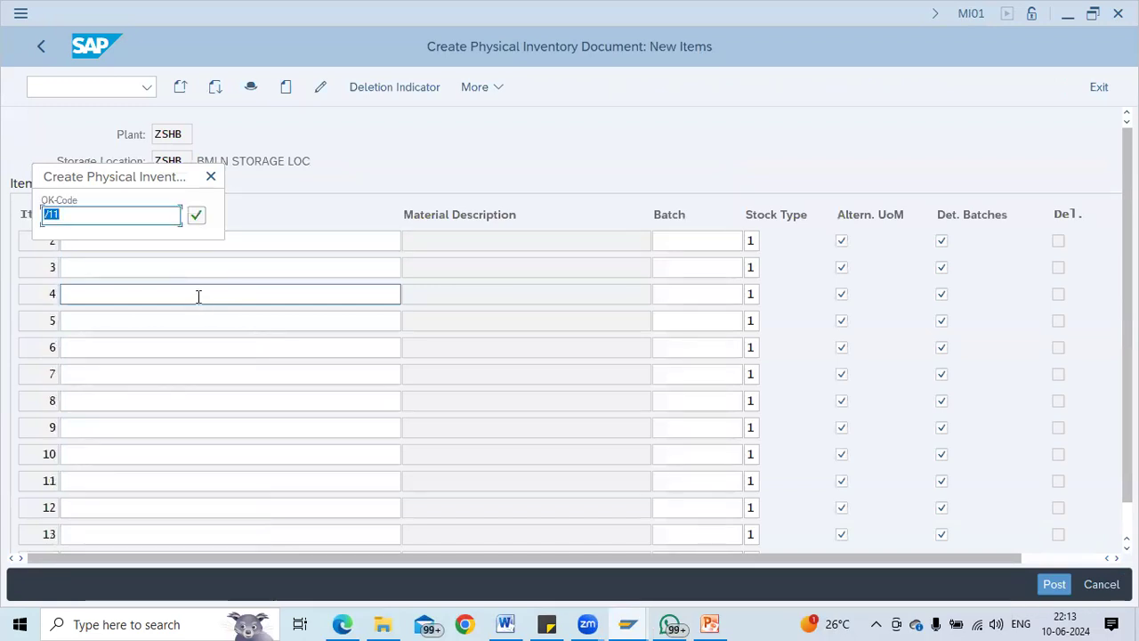
{"action": "key", "text": "ctrl+s"}
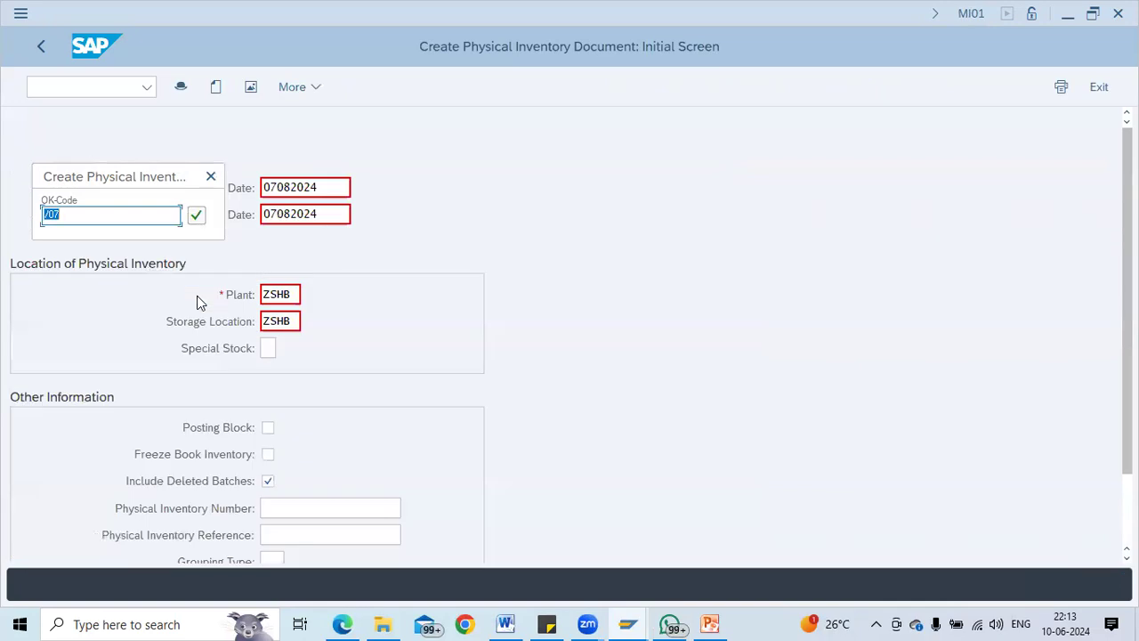
{"action": "key", "text": "Return"}
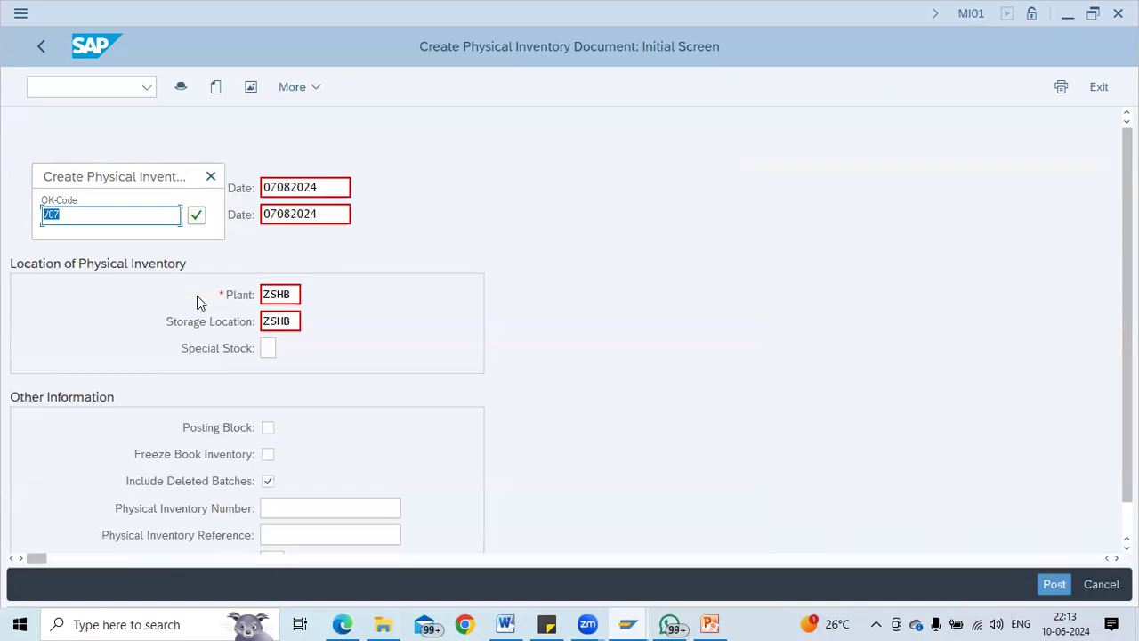
{"action": "scroll", "coordinate": [199, 296], "scroll_direction": "down", "scroll_amount": 1}
{"action": "key", "text": "ctrl+s"}
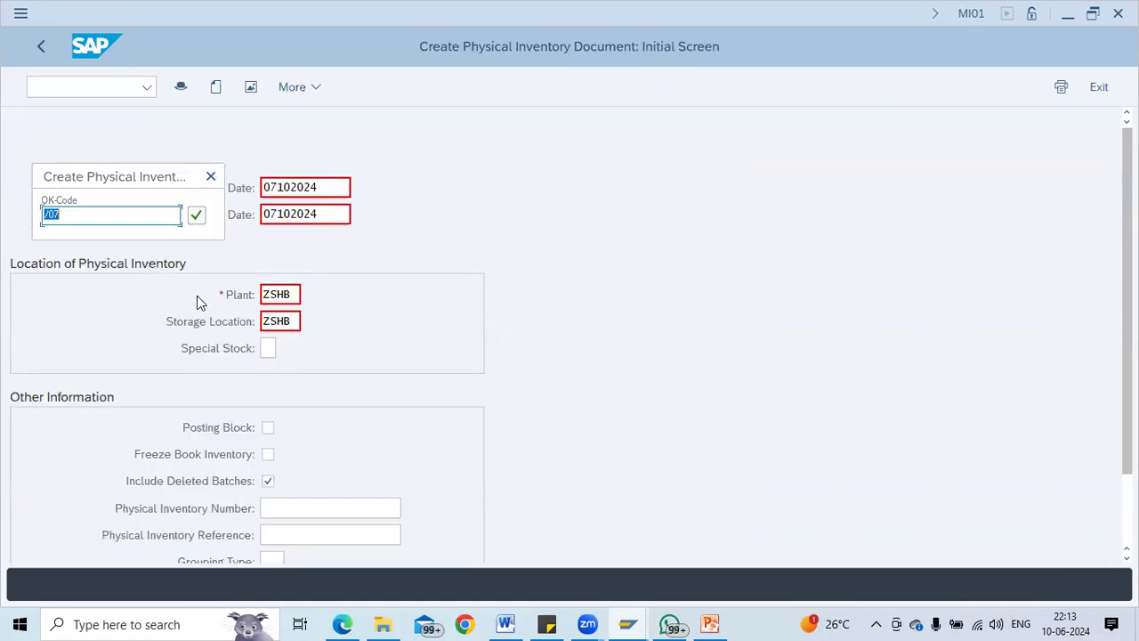
Create the physical inventory document planned for 07.10.2024, finish the batch input session, and leave the session overview
{"action": "key", "text": "Return"}
{"action": "key", "text": "Return"}
{"action": "key", "text": "Return"}
{"action": "key", "text": "Return"}
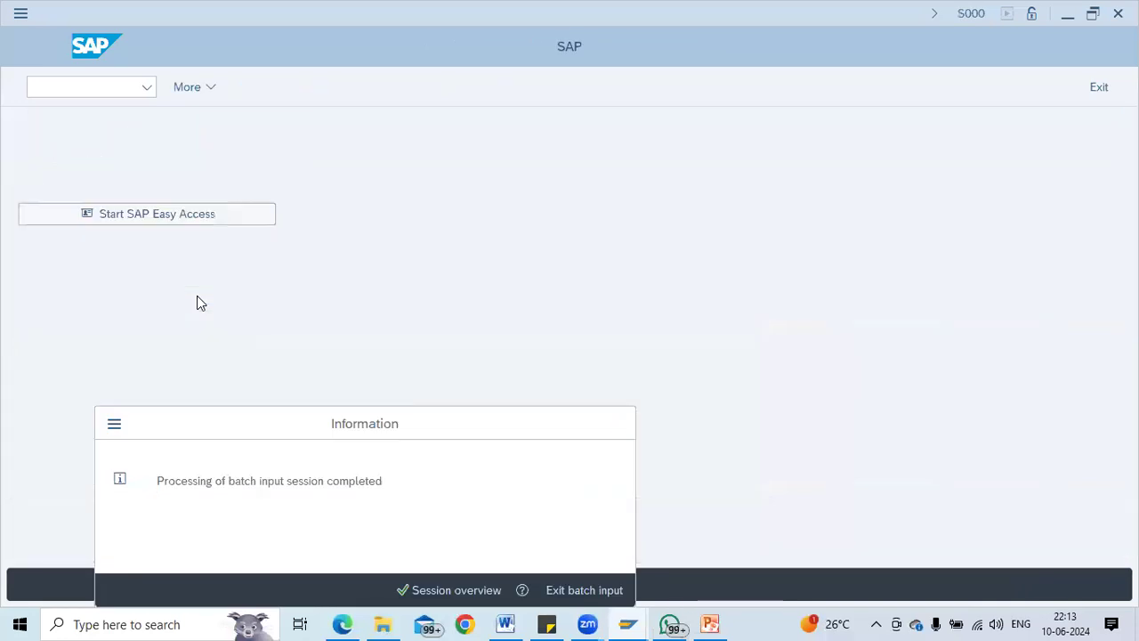
{"action": "key", "text": "Return"}
{"action": "left_click", "coordinate": [42, 46]}
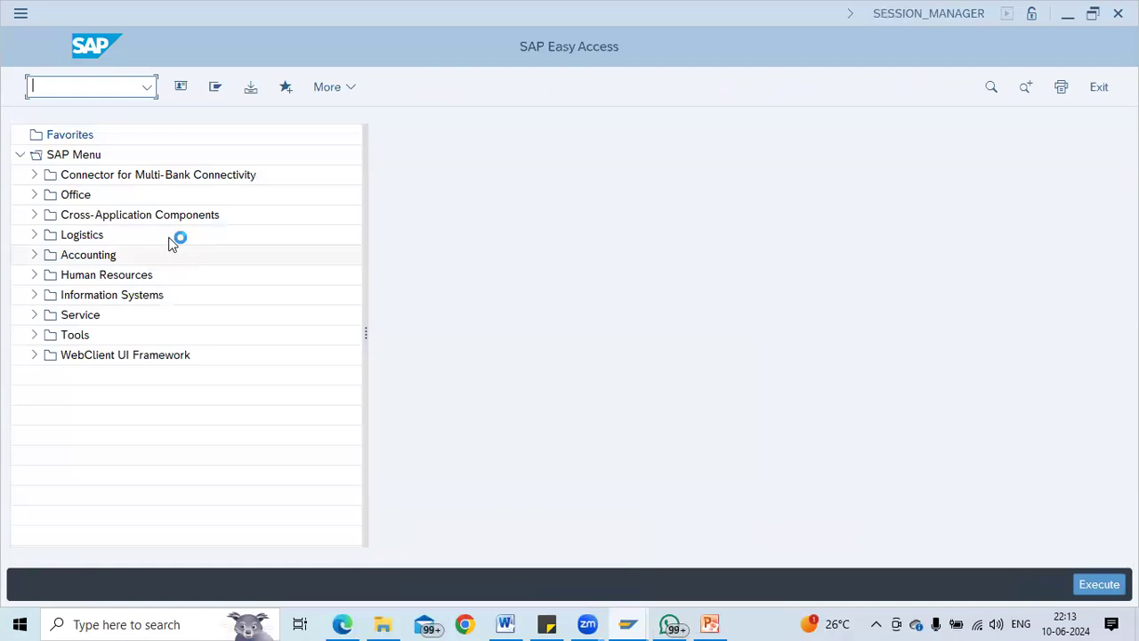
Start transaction MI03 and display physical inventory document 100000005
{"action": "type", "text": "m"}
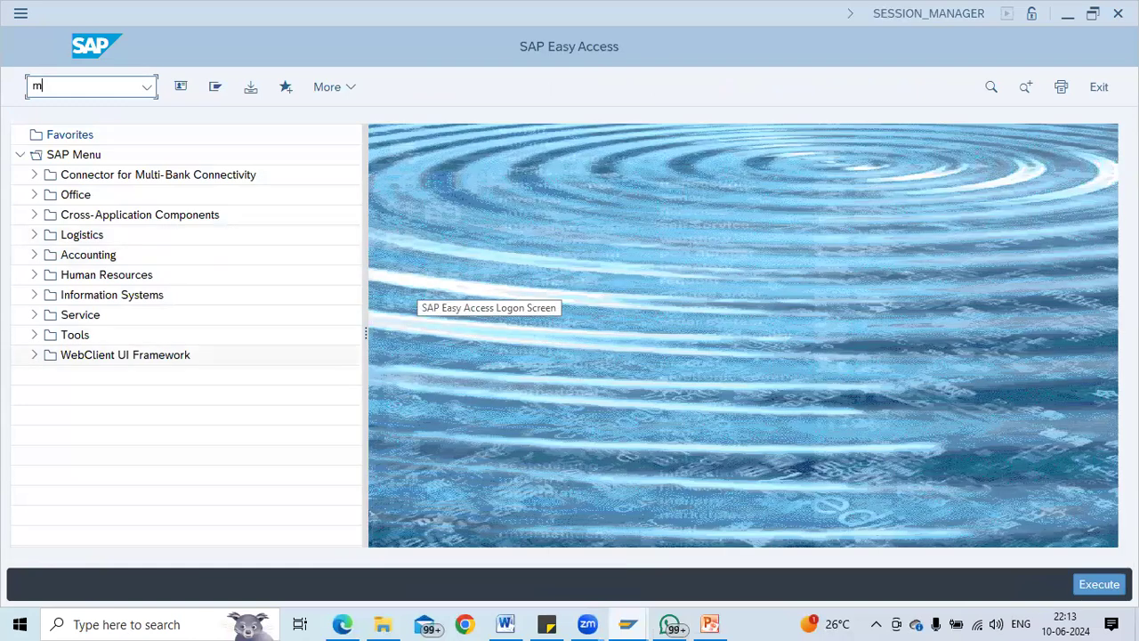
{"action": "type", "text": "i03"}
{"action": "key", "text": "Return"}
{"action": "key", "text": "End"}
{"action": "key", "text": "Return"}
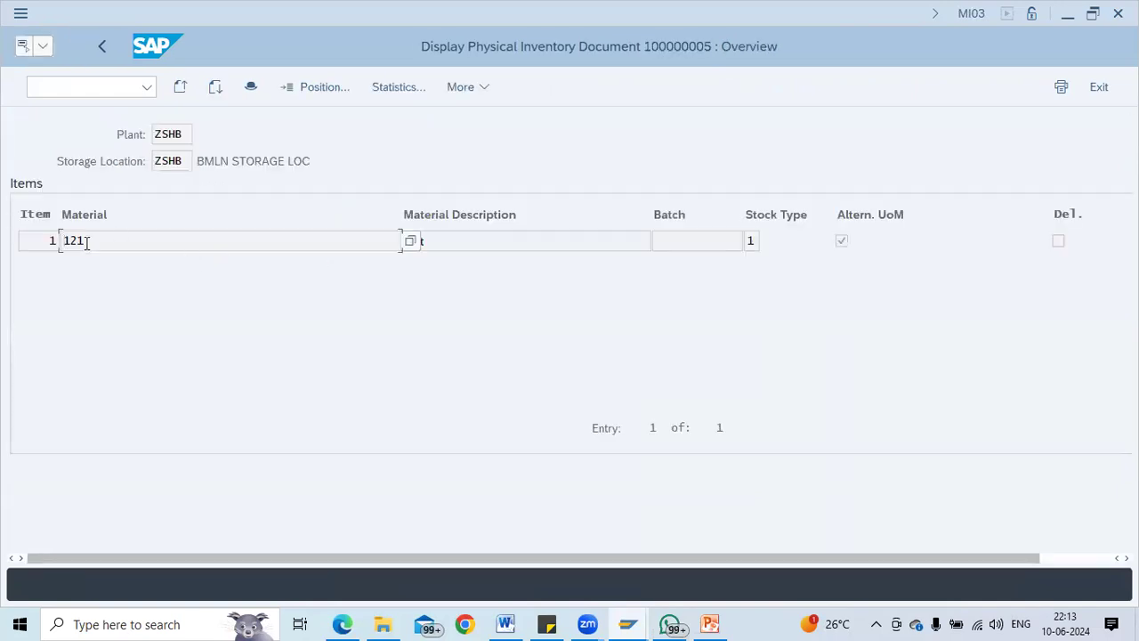
Go back to the initial screen and display physical inventory document 100000004
{"action": "left_click", "coordinate": [105, 47]}
{"action": "left_click", "coordinate": [312, 188]}
{"action": "key", "text": "BackSpace"}
{"action": "type", "text": "4"}
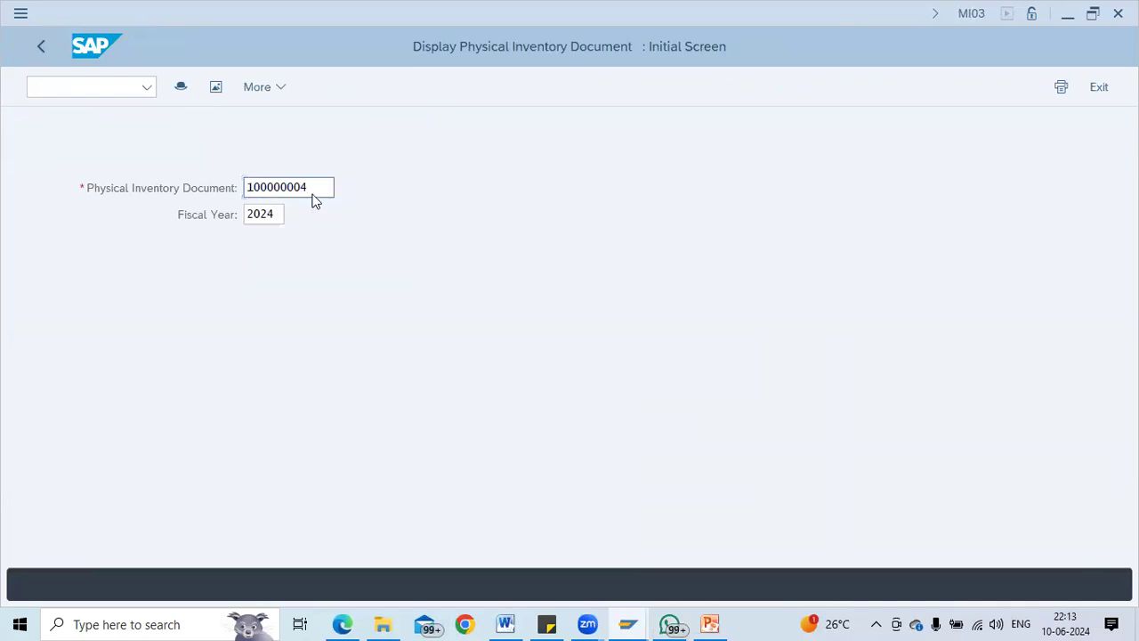
{"action": "key", "text": "Return"}
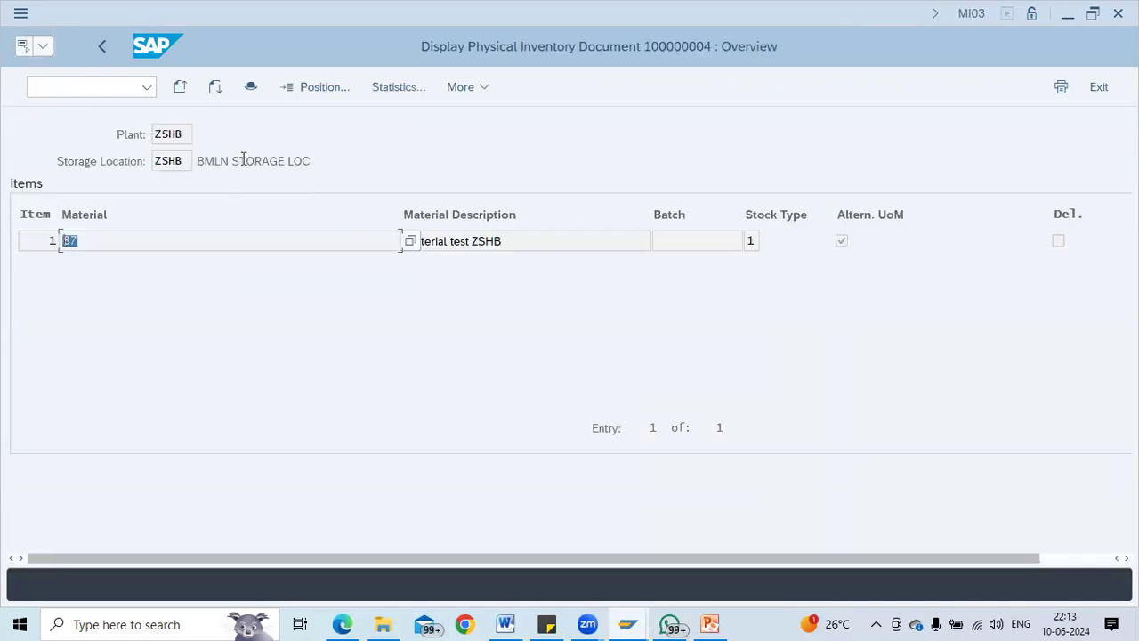
Return from the current document and display physical inventory document 100000003 to check its item
{"action": "left_click", "coordinate": [103, 46]}
{"action": "left_click", "coordinate": [309, 186]}
{"action": "key", "text": "BackSpace"}
{"action": "type", "text": "3"}
{"action": "key", "text": "Return"}
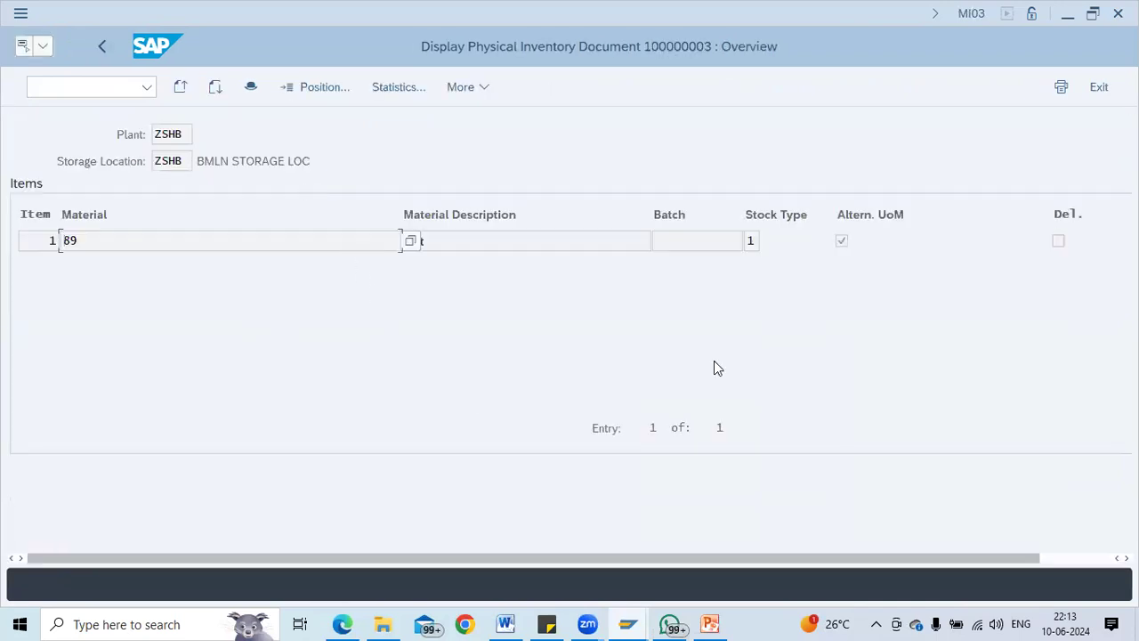
{"action": "left_click", "coordinate": [694, 240]}
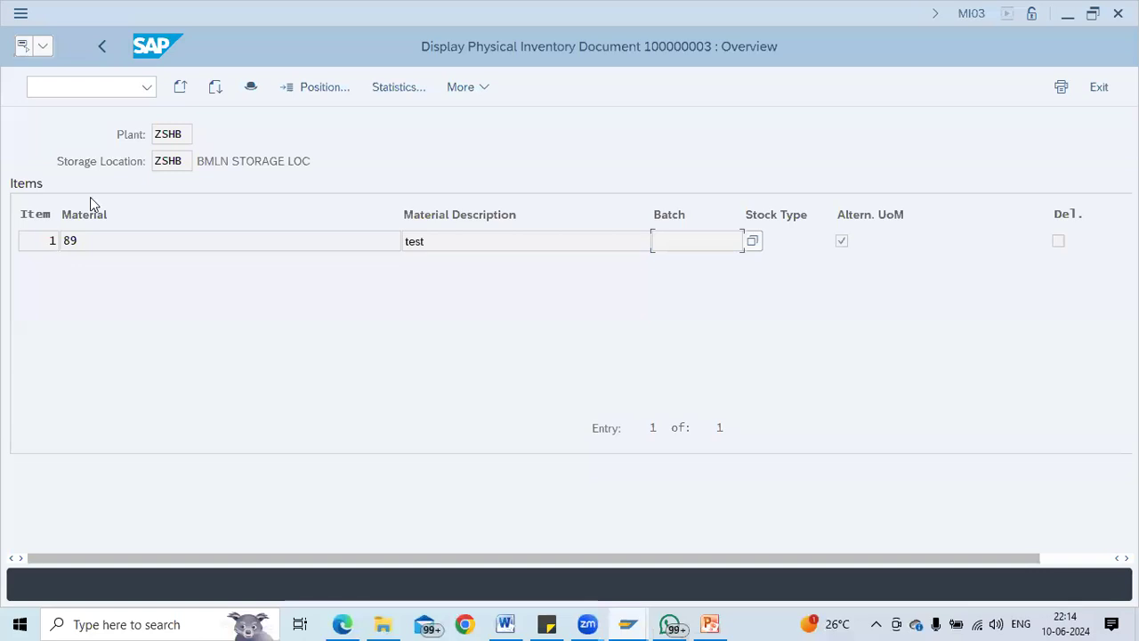
Start transaction MI04 and open physical inventory document 100000003 for count entry with count date 10.06.2024
{"action": "left_click", "coordinate": [28, 89]}
{"action": "type", "text": "/nmi04"}
{"action": "key", "text": "Return"}
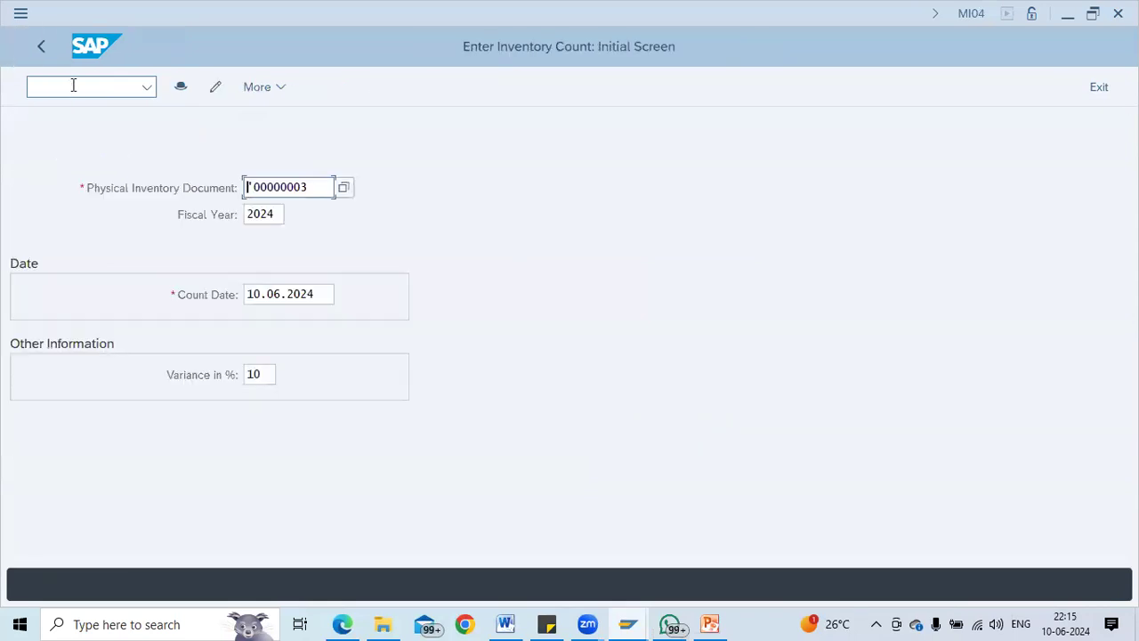
{"action": "key", "text": "Return"}
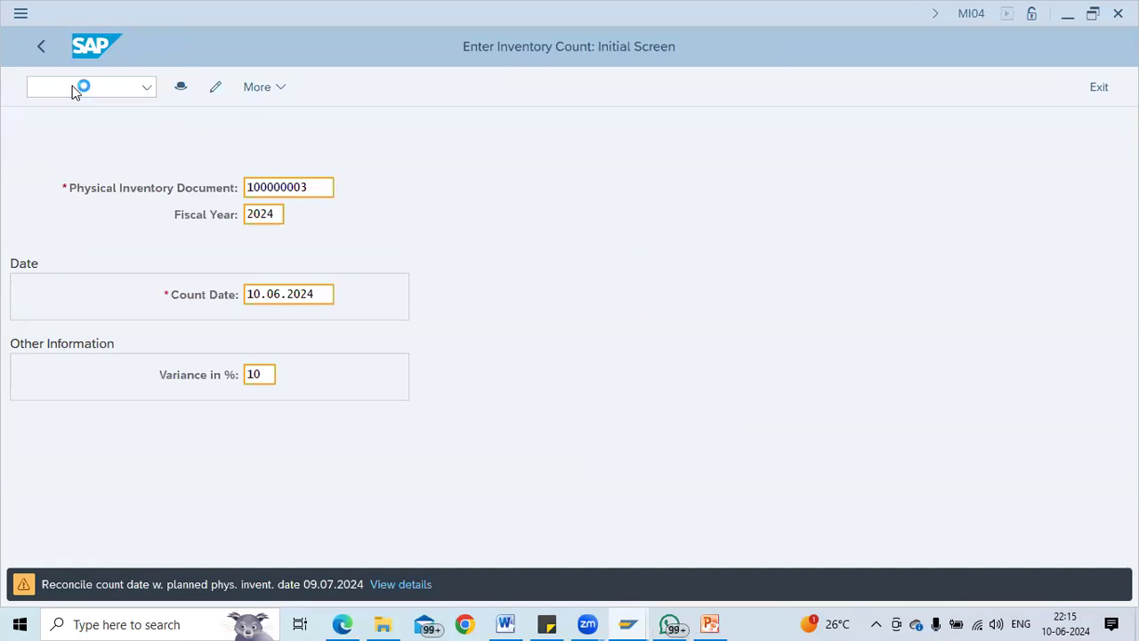
Enter a counted quantity of 1000 EA for material 89 and post the inventory count
{"action": "type", "text": "1000"}
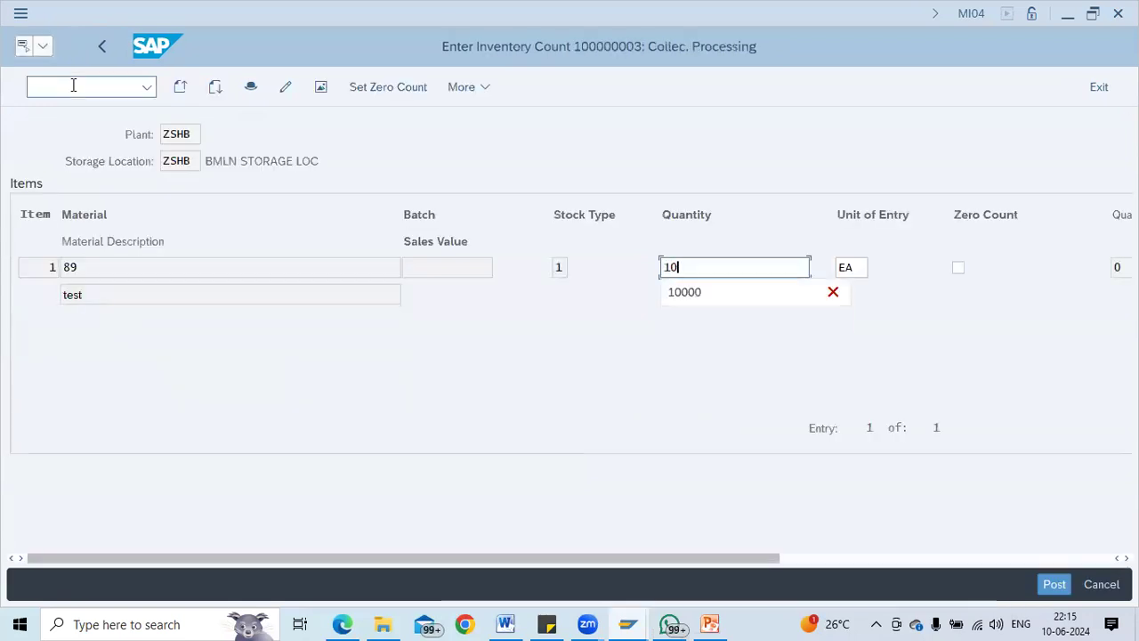
{"action": "key", "text": "Return"}
{"action": "key", "text": "ctrl+s"}
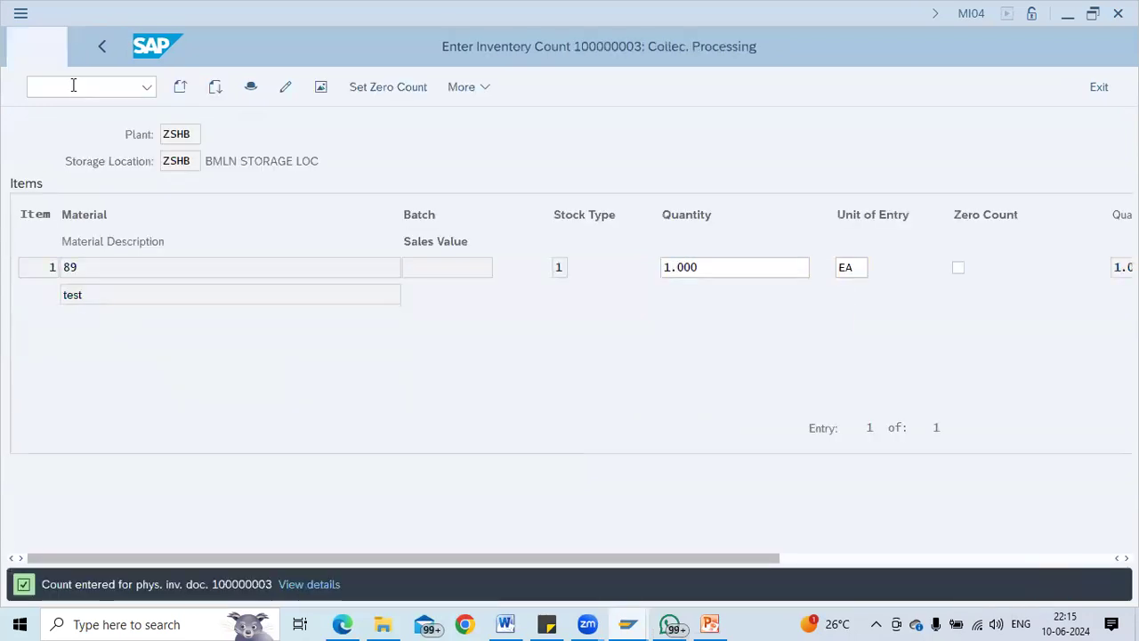
Start transaction MI07 and open the inventory difference of physical inventory document 100000003 for posting
{"action": "left_click", "coordinate": [73, 84]}
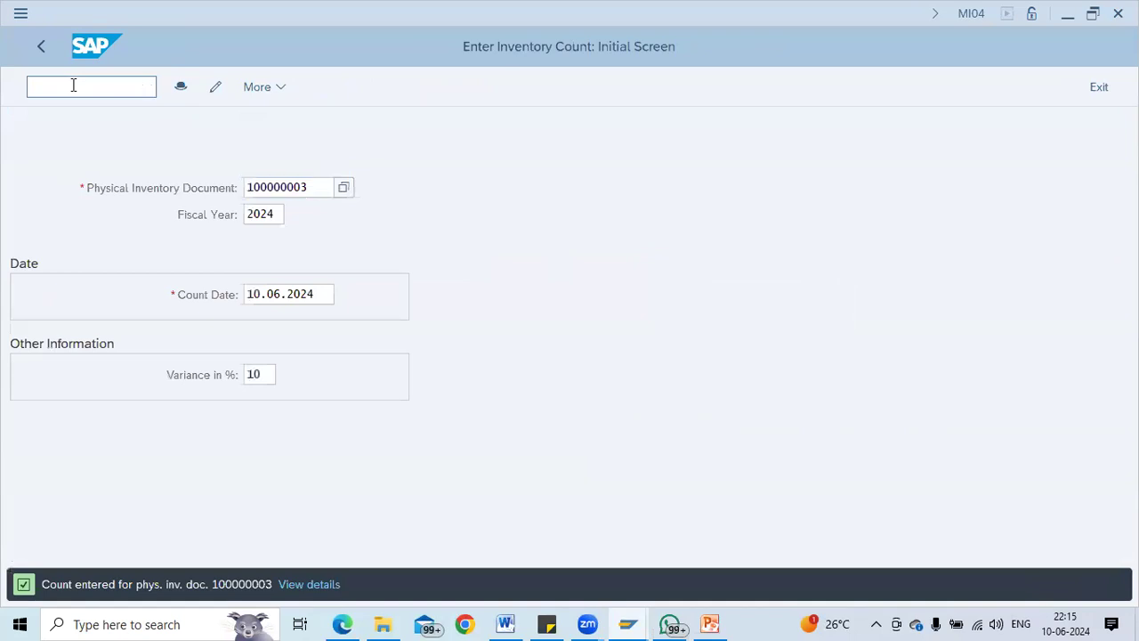
{"action": "type", "text": "/nmi07"}
{"action": "key", "text": "Return"}
{"action": "key", "text": "Return"}
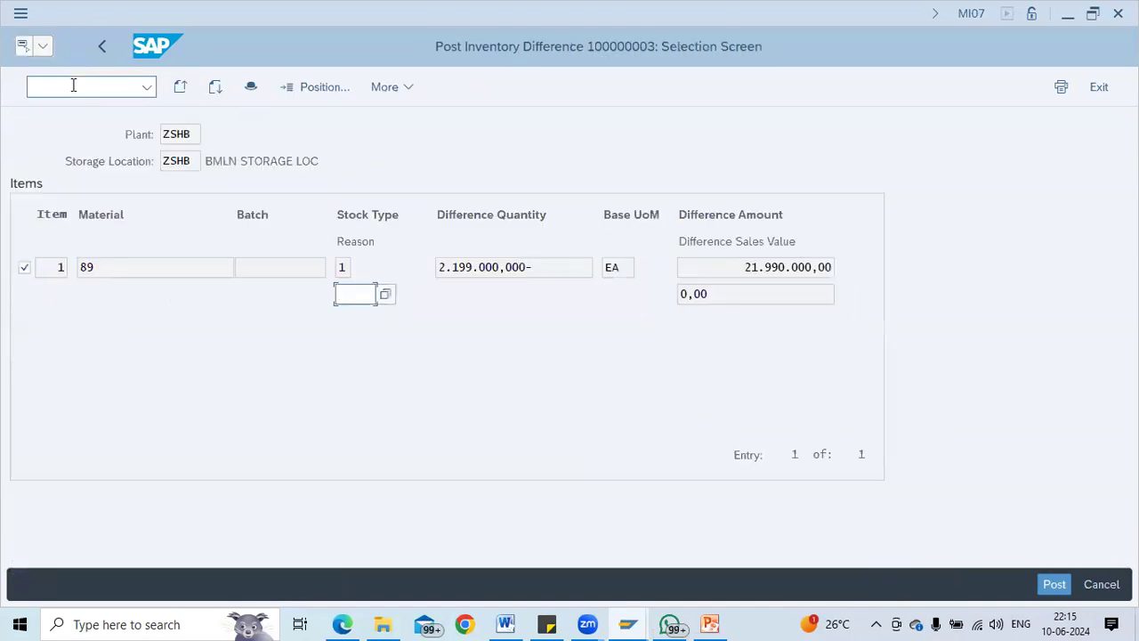
{"action": "key", "text": "Return"}
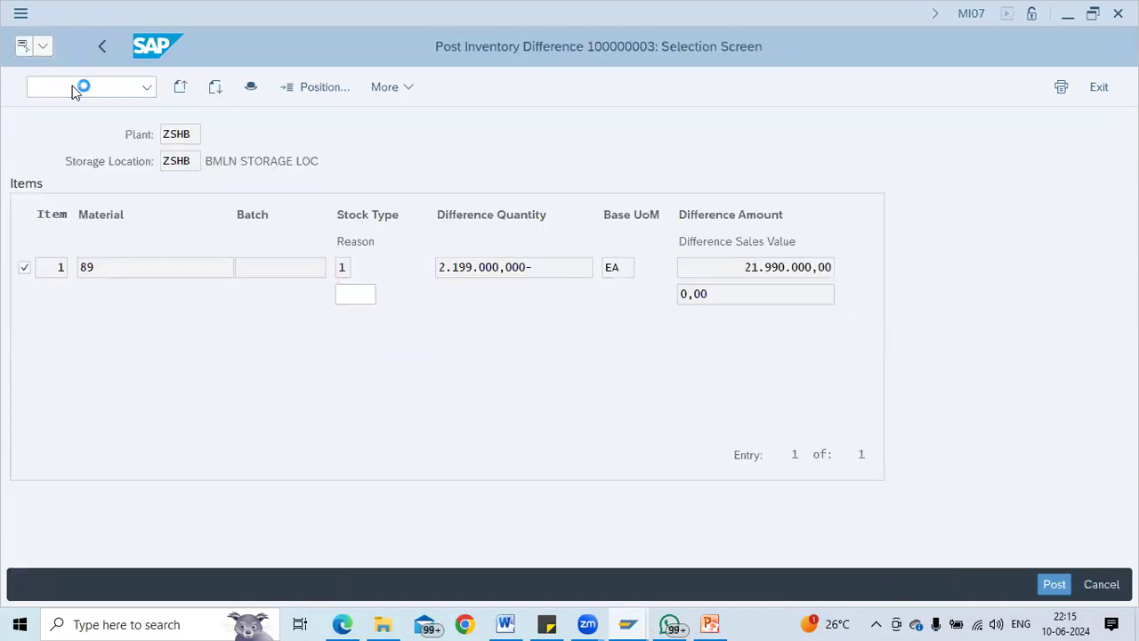
Try to post the inventory difference for material 89 with reason 1
{"action": "type", "text": "1"}
{"action": "key", "text": "Down"}
{"action": "key", "text": "Down"}
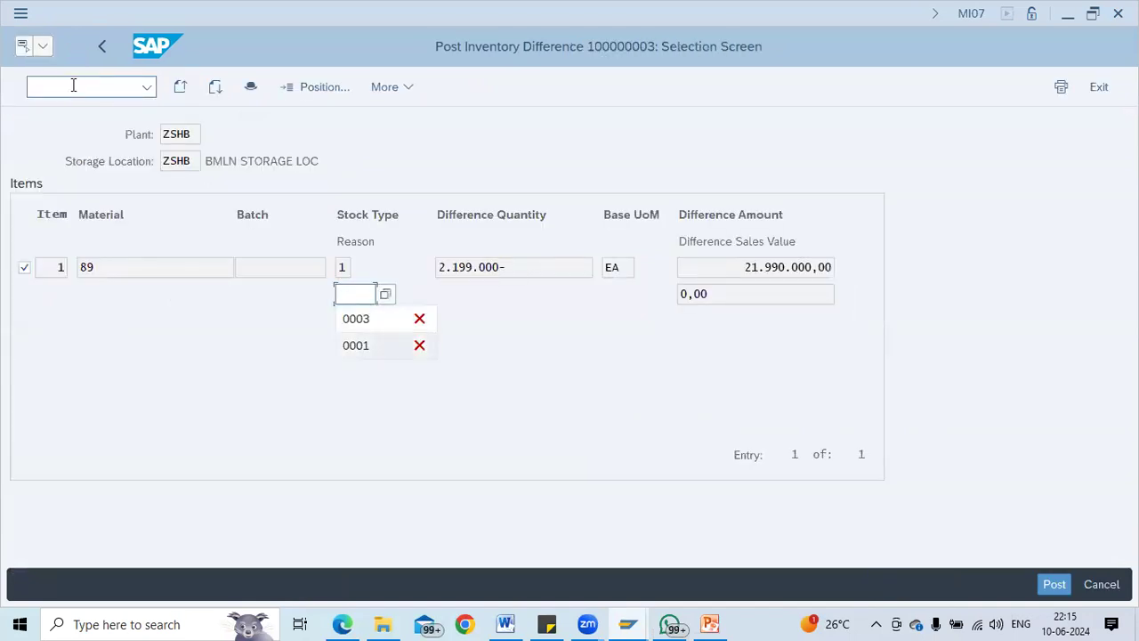
{"action": "key", "text": "Return"}
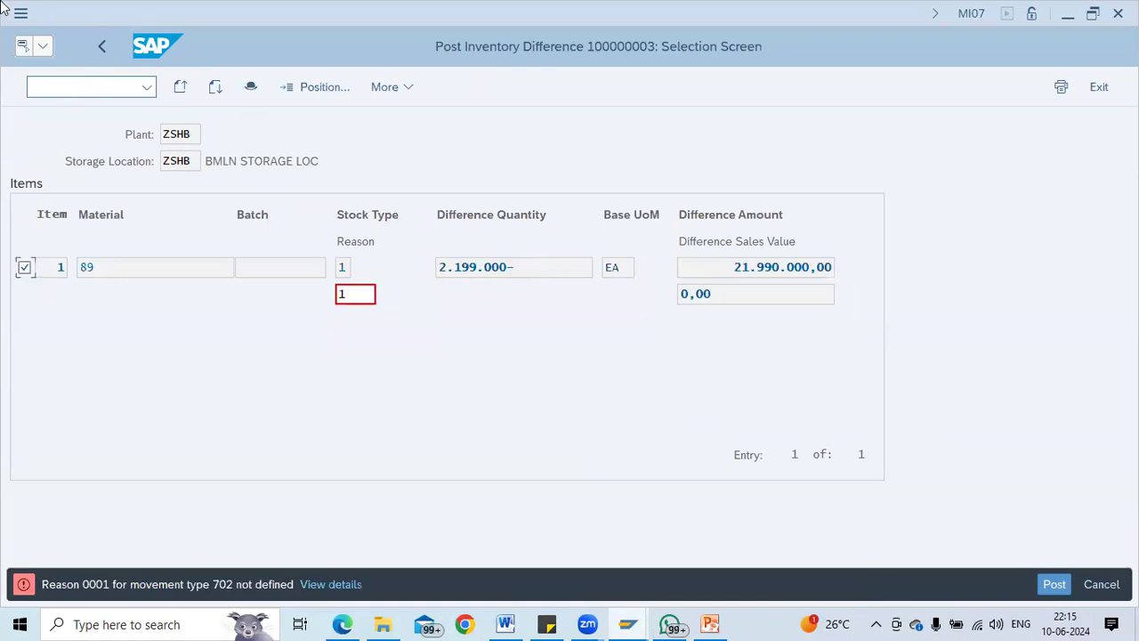
Set the reason for material 89's difference to 3 and post the inventory difference
{"action": "left_click", "coordinate": [355, 296]}
{"action": "key", "text": "BackSpace"}
{"action": "type", "text": "3"}
{"action": "key", "text": "Return"}
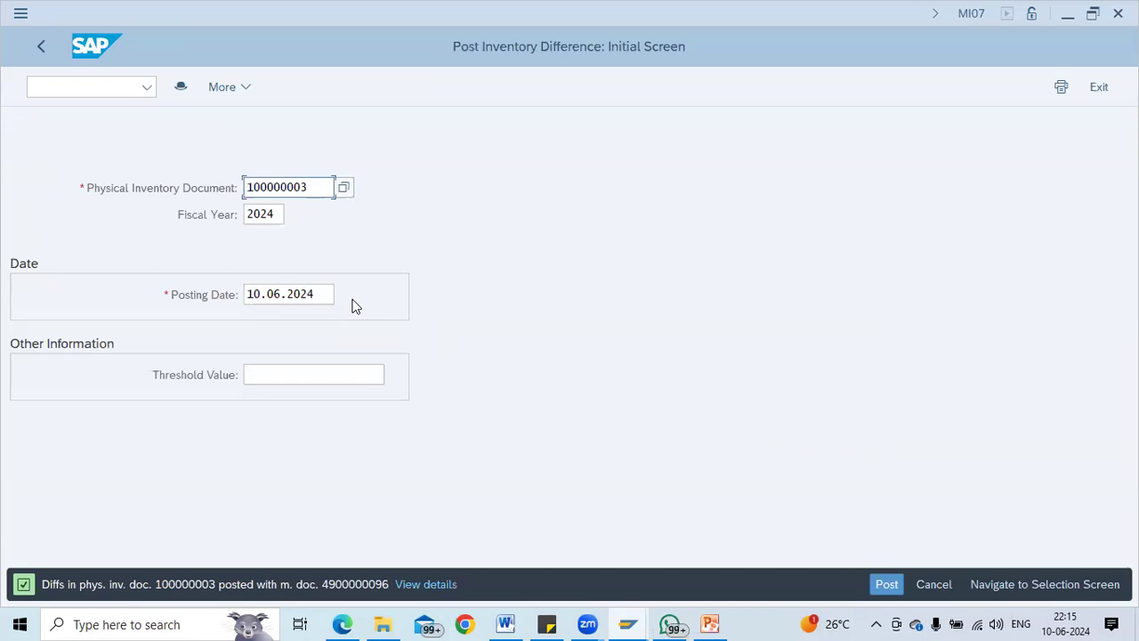
{"action": "left_click", "coordinate": [49, 82]}
{"action": "type", "text": "/nmen"}
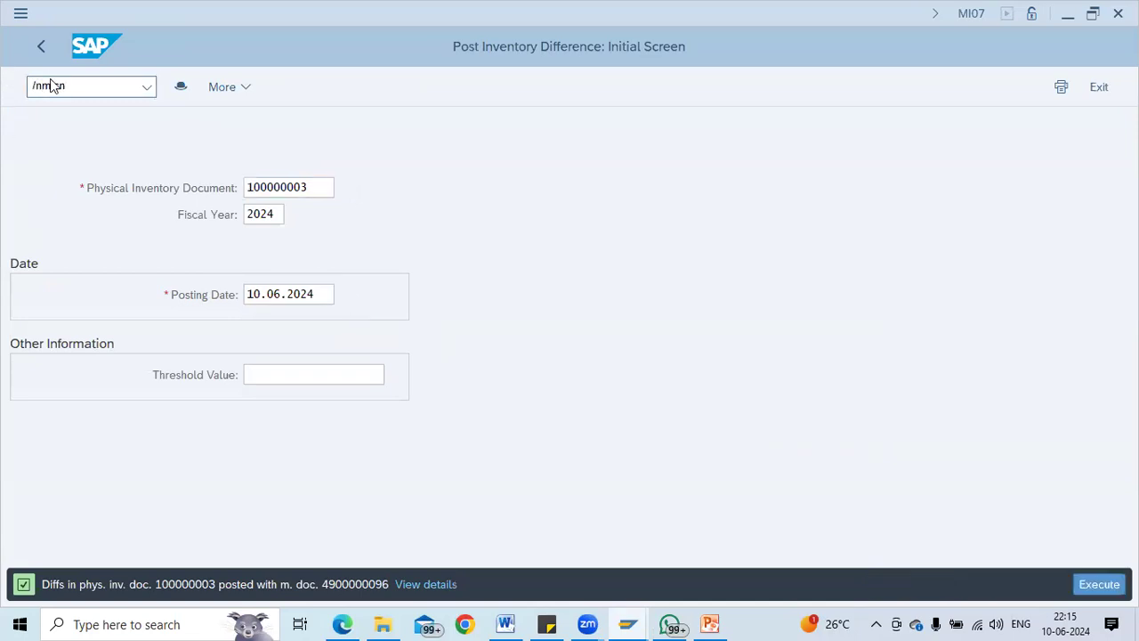
{"action": "key", "text": "Return"}
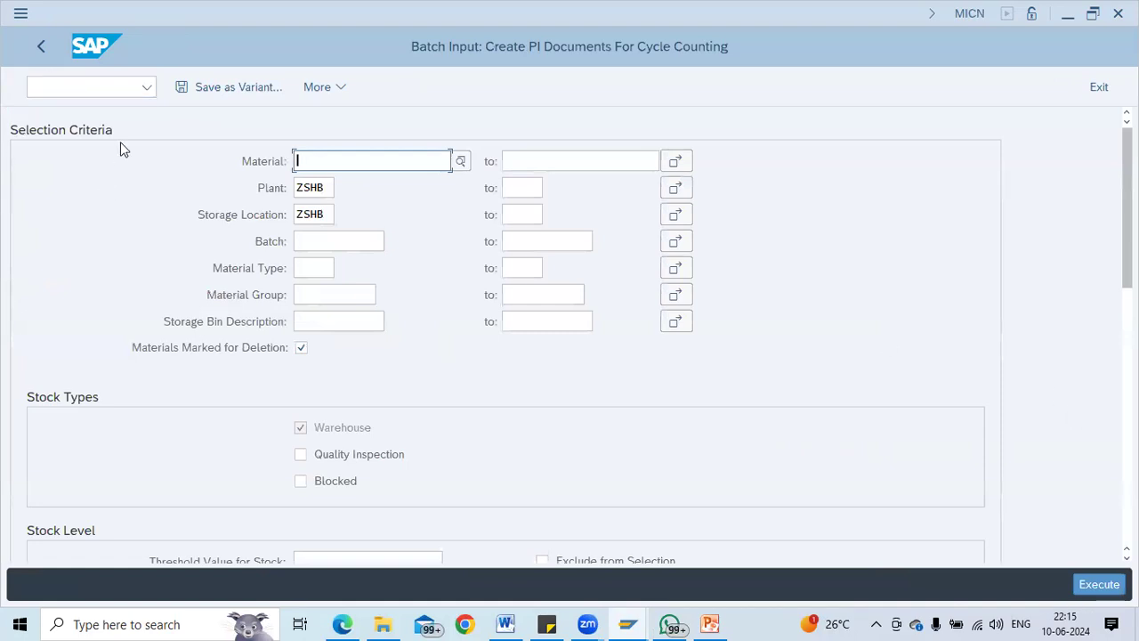
Start transaction MI23 and examine the physical inventory status of the materials in plant ZSHB
{"action": "left_click", "coordinate": [64, 88]}
{"action": "type", "text": "/nmi23"}
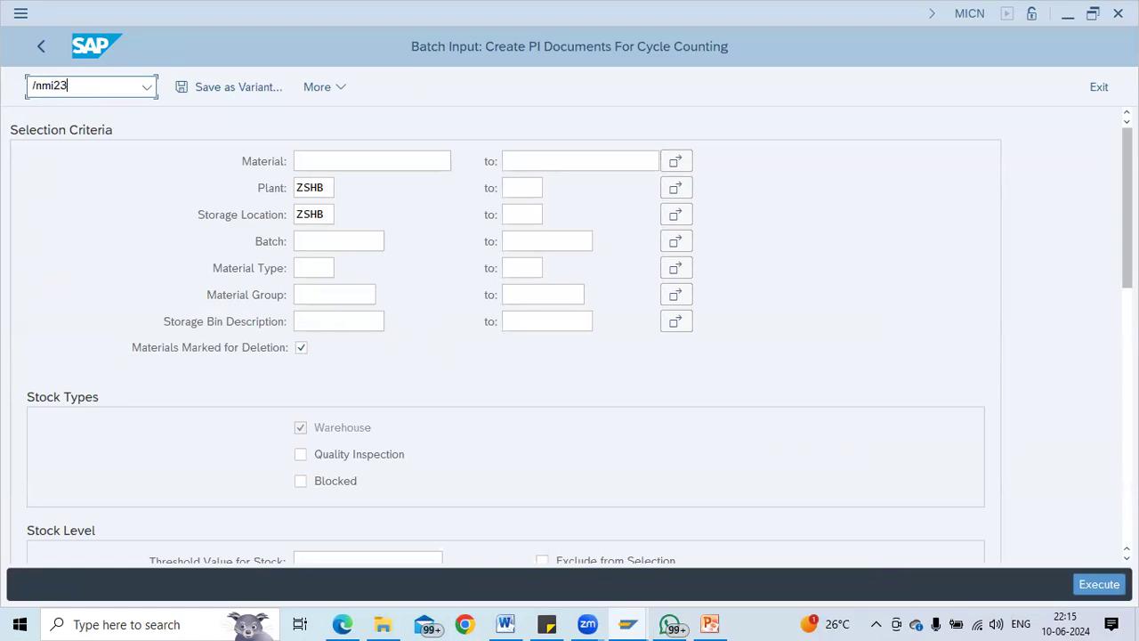
{"action": "key", "text": "Return"}
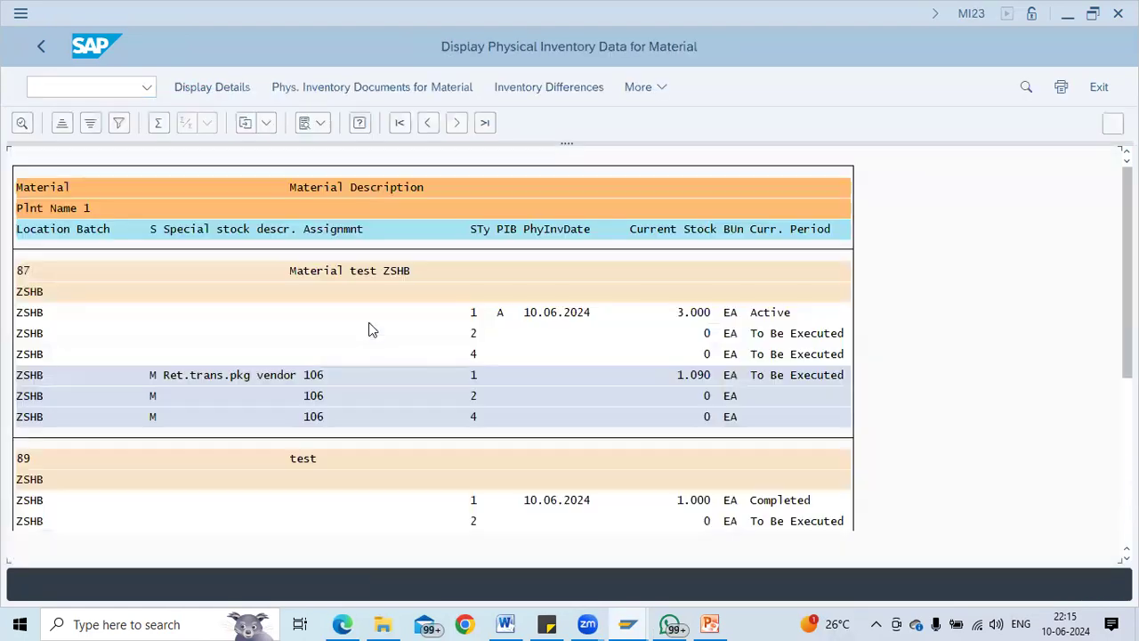
{"action": "scroll", "coordinate": [187, 387], "scroll_direction": "down", "scroll_amount": 4}
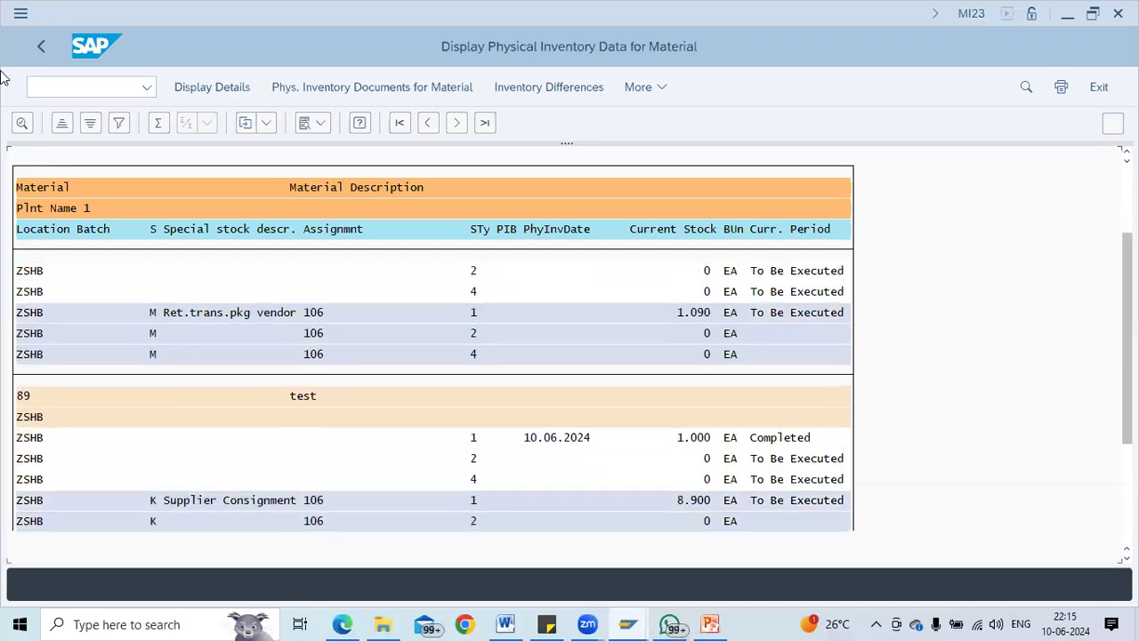
Try to start transaction MI25
{"action": "left_click", "coordinate": [39, 83]}
{"action": "type", "text": "/nmi"}
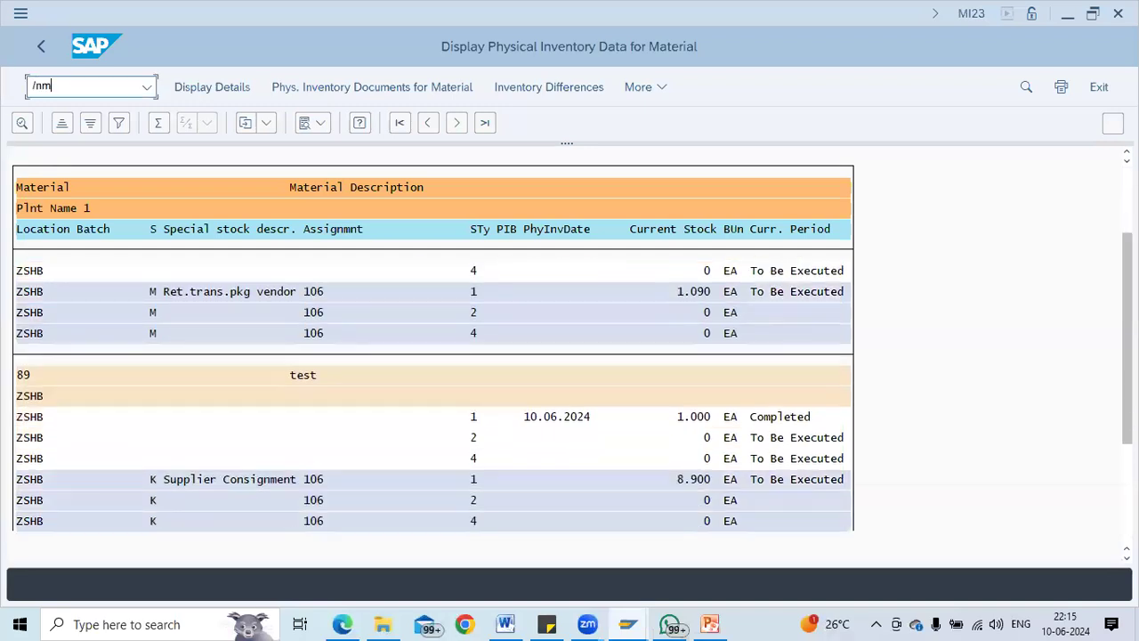
{"action": "type", "text": "25"}
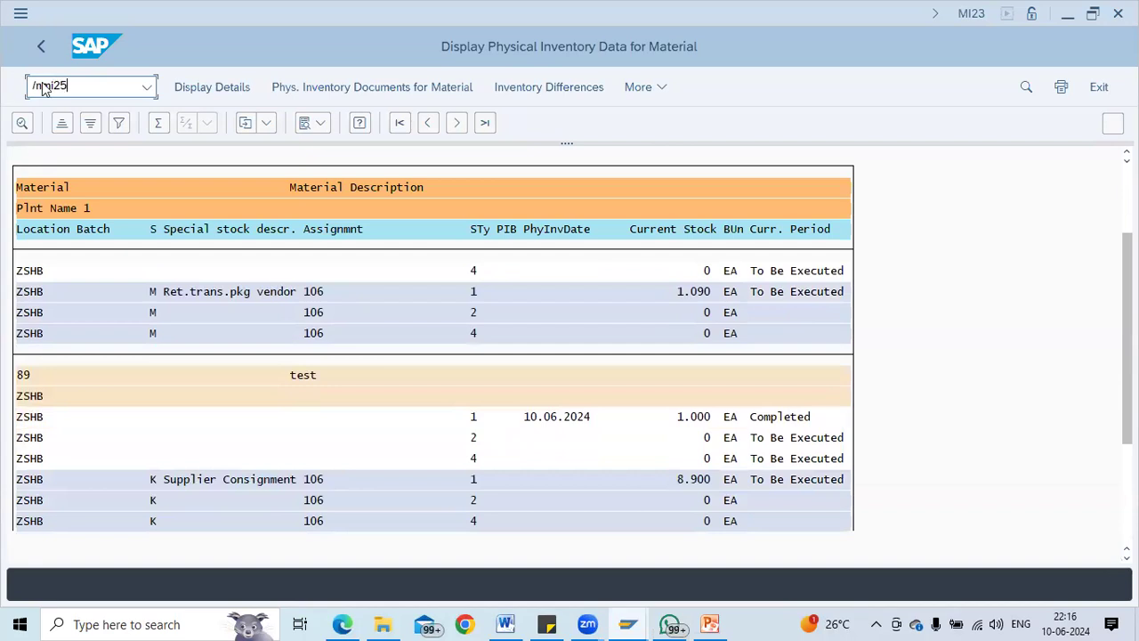
{"action": "key", "text": "Return"}
Run the MI24 physical inventory list for plant and storage location ZSHB with the physical inventory document filter cleared
{"action": "type", "text": "mi24"}
{"action": "key", "text": "Return"}
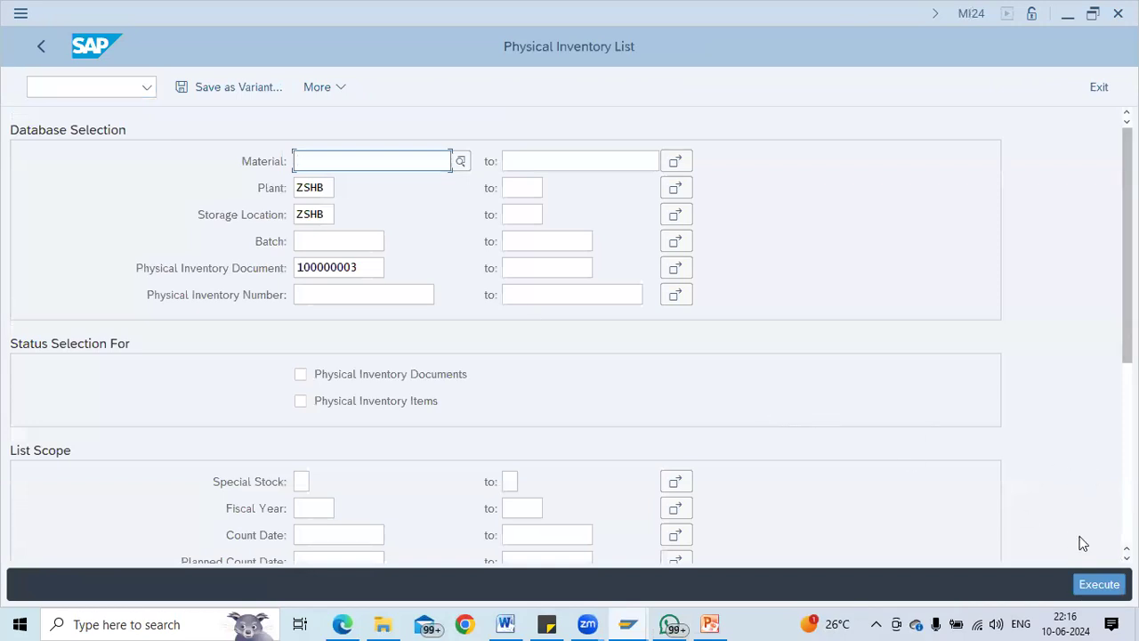
{"action": "left_click", "coordinate": [1099, 584]}
{"action": "left_click_drag", "start_coordinate": [368, 267], "coordinate": [228, 272]}
{"action": "key", "text": "BackSpace"}
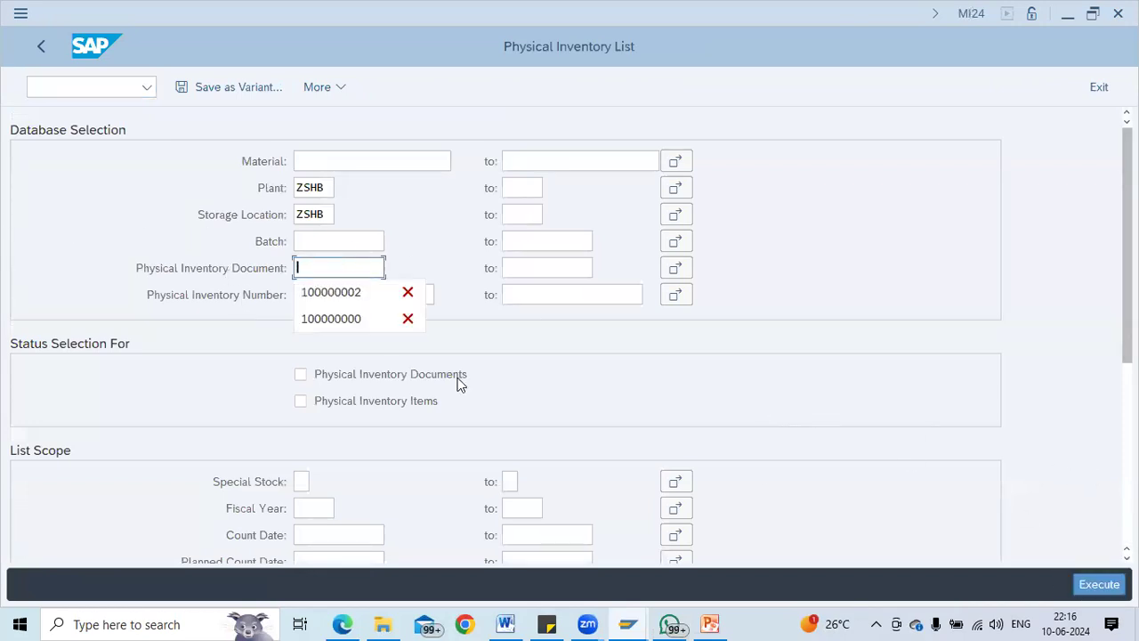
{"action": "left_click", "coordinate": [1099, 584]}
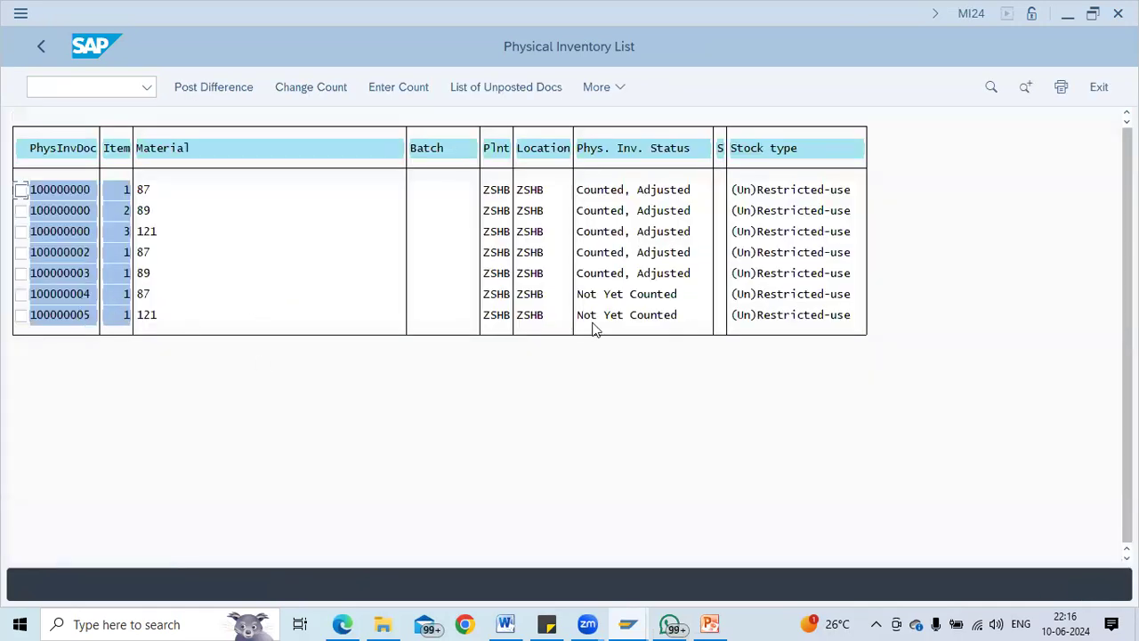
Open physical inventory document 100000004 from the list, check its item and header, and return to SAP Easy Access
{"action": "left_click", "coordinate": [613, 294]}
{"action": "left_click", "coordinate": [662, 232]}
{"action": "double_click", "coordinate": [52, 298]}
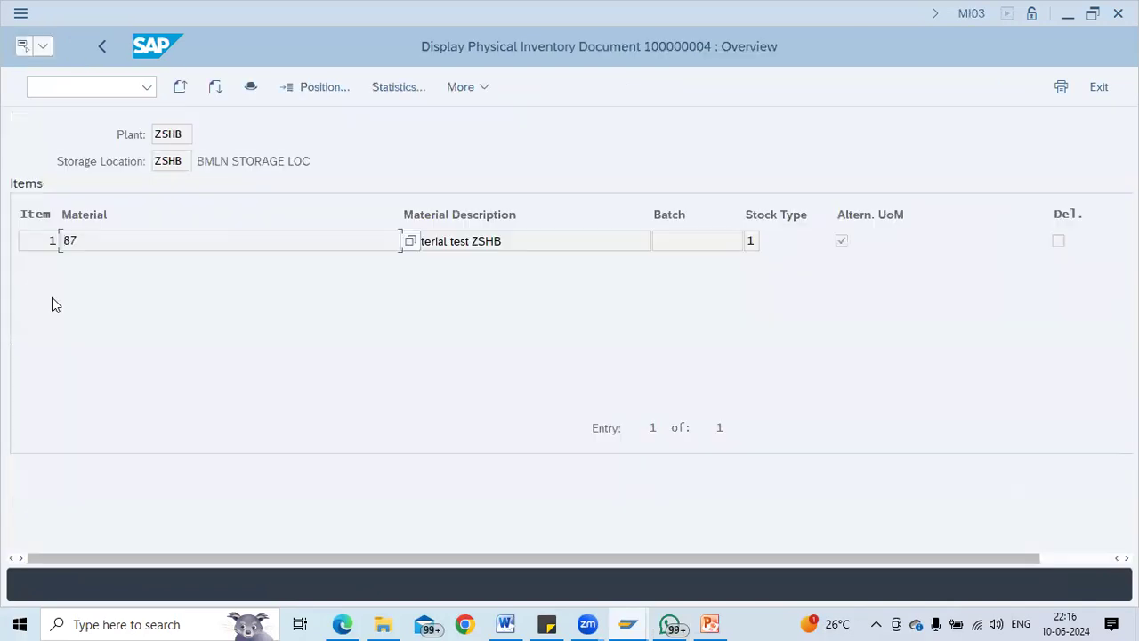
{"action": "left_click", "coordinate": [593, 248]}
{"action": "left_click", "coordinate": [250, 86]}
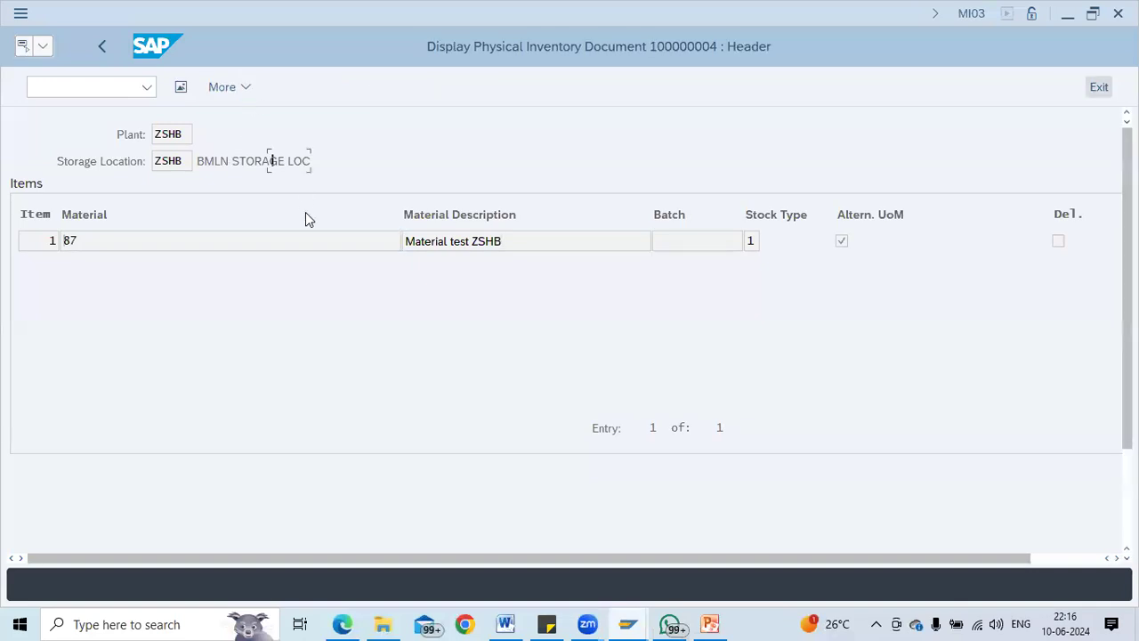
{"action": "key", "text": "F3"}
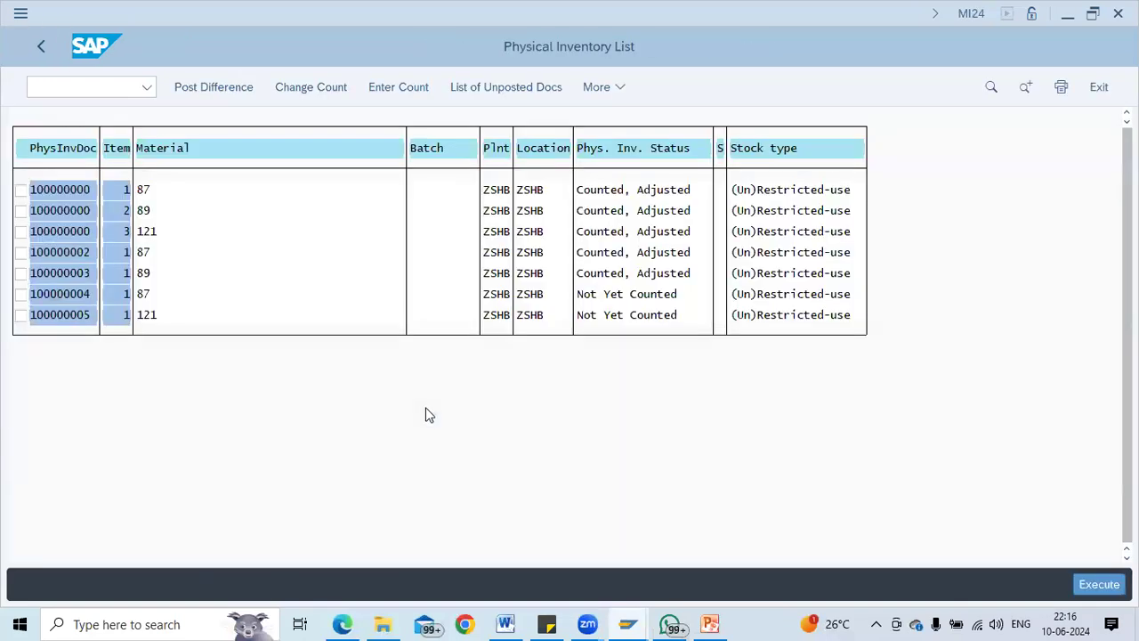
{"action": "key", "text": "F3"}
{"action": "key", "text": "F3"}
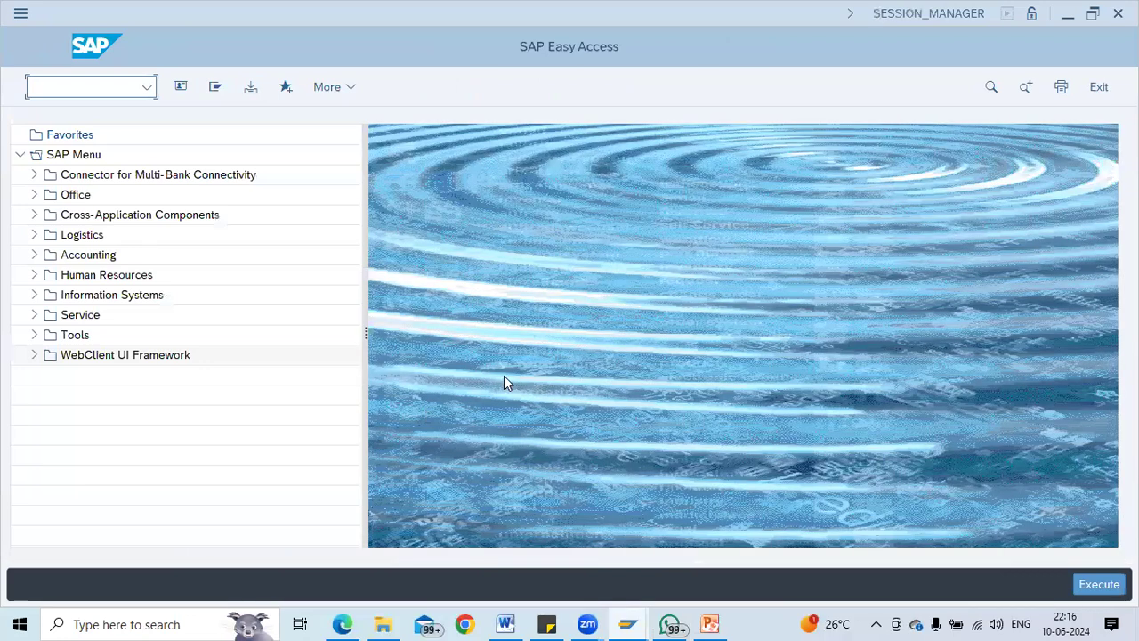
Switch to the SAP session with the MM60 materials list and leave it for SAP Easy Access
{"action": "key", "text": "alt+Tab"}
{"action": "key", "text": "alt+Tab"}
{"action": "key", "text": "Tab"}
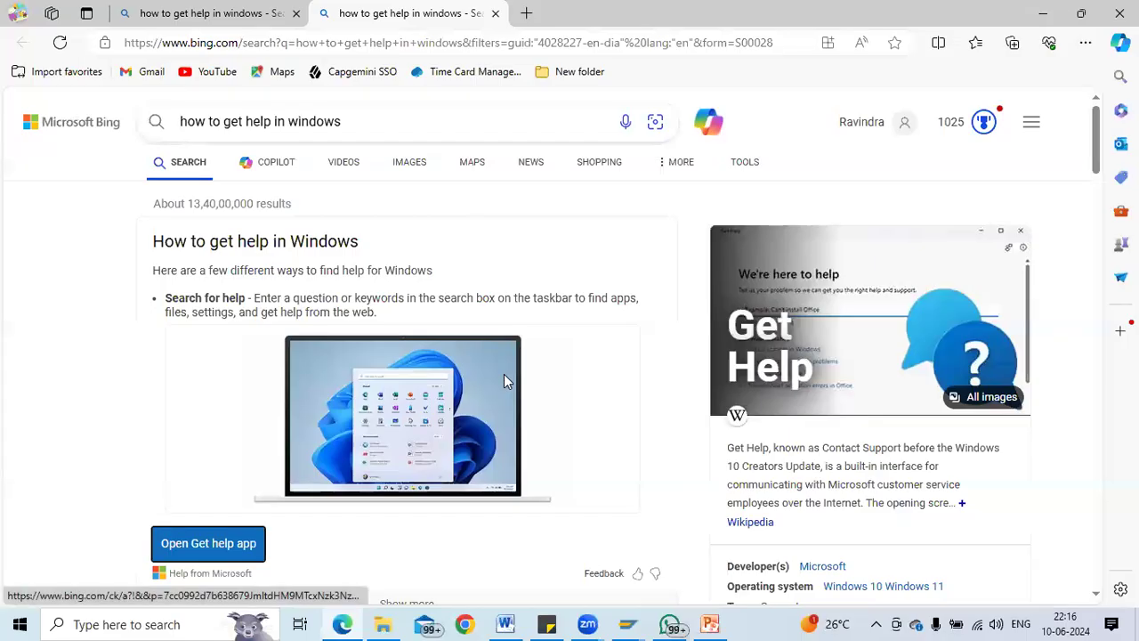
{"action": "key", "text": "alt+Tab"}
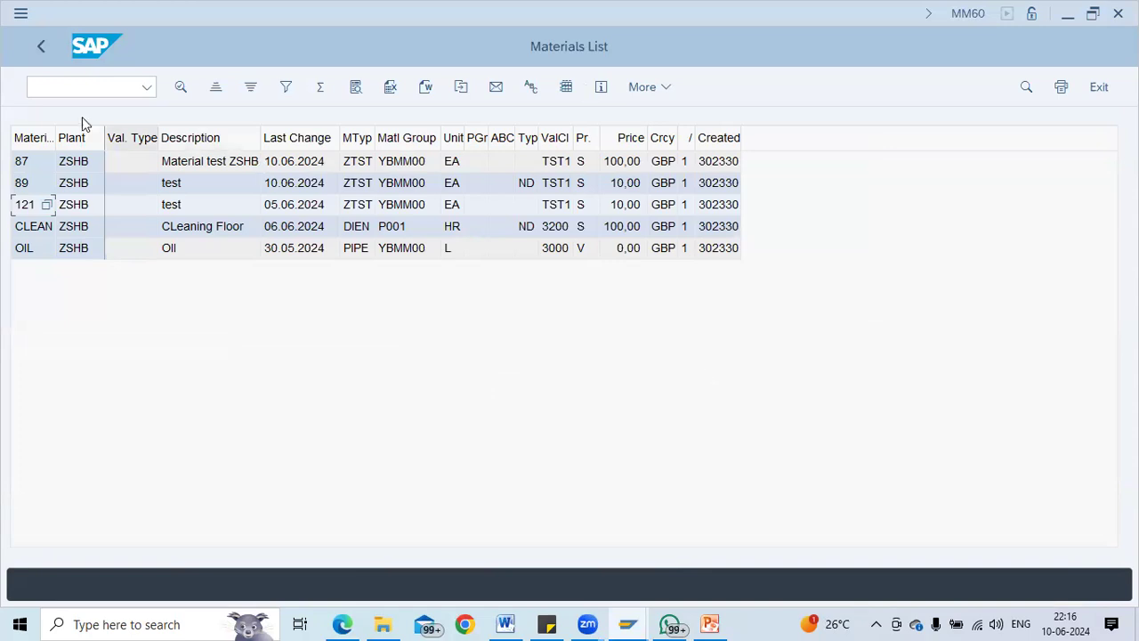
{"action": "left_click", "coordinate": [40, 52]}
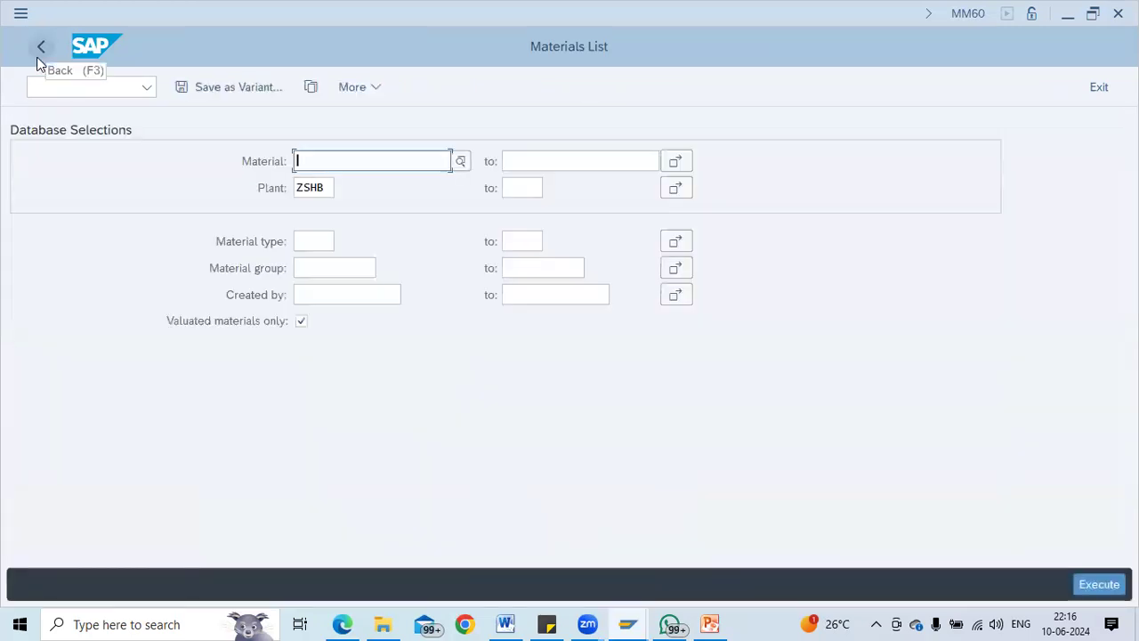
{"action": "left_click", "coordinate": [38, 57]}
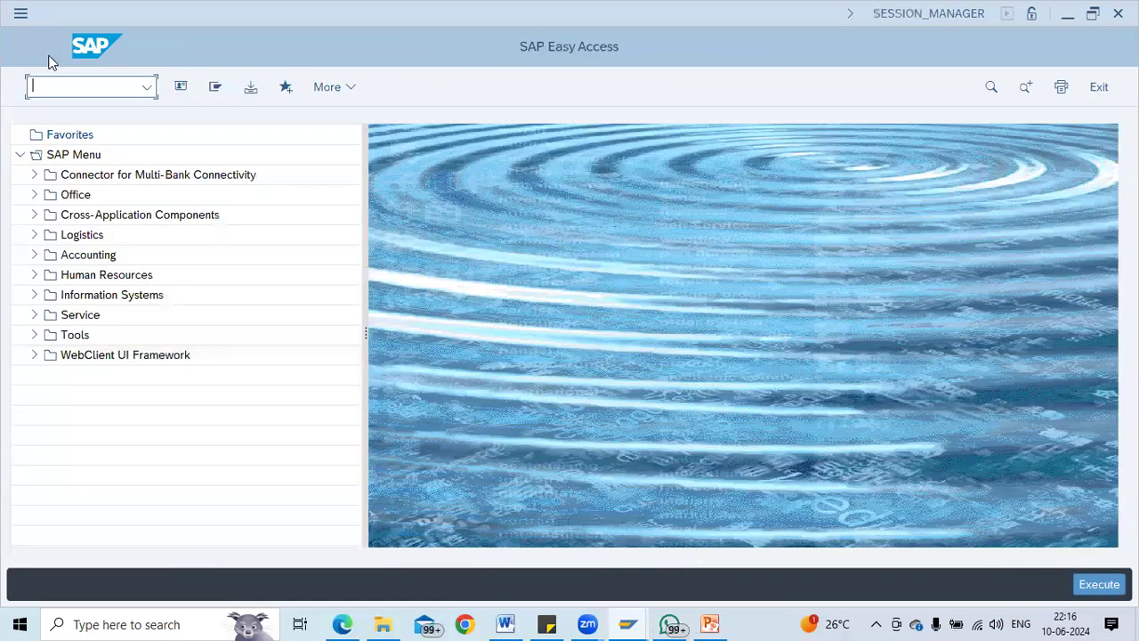